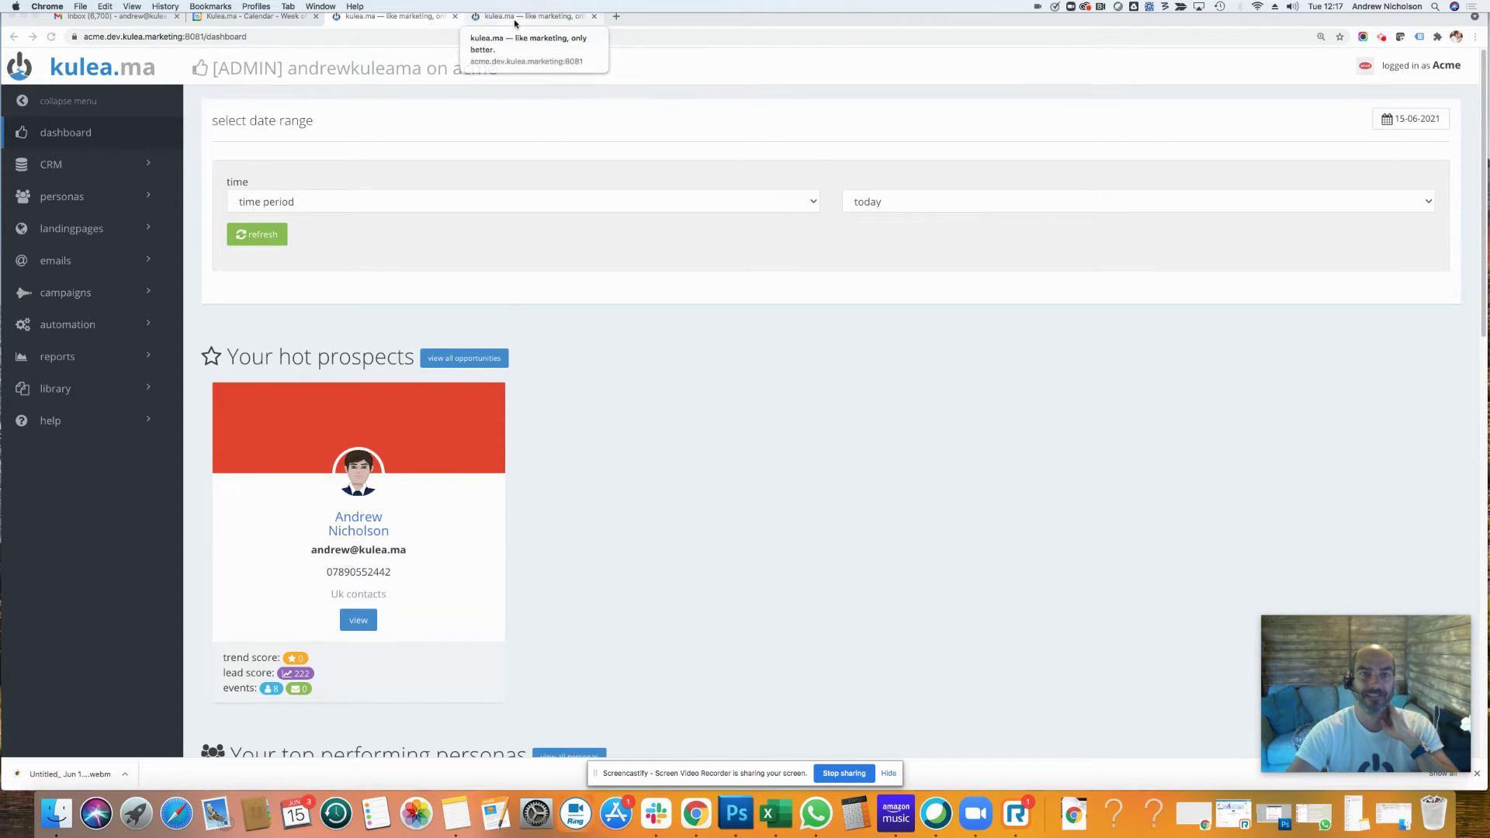
# Step: Leave the Demo page editor in the other browser tab and return to its list of landing pages
pyautogui.click(515, 23)
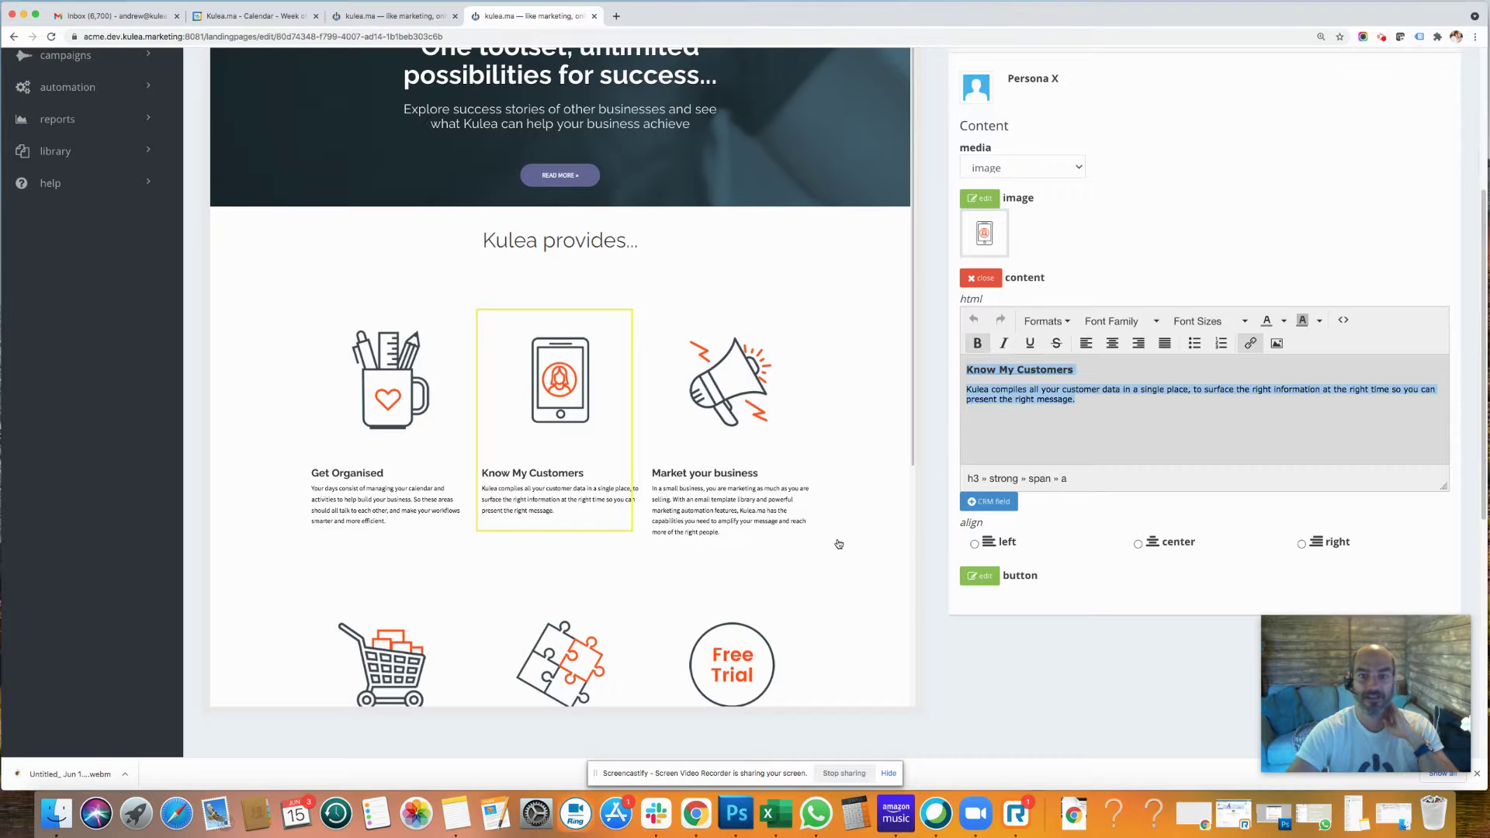
pyautogui.scroll(5, 838, 544)
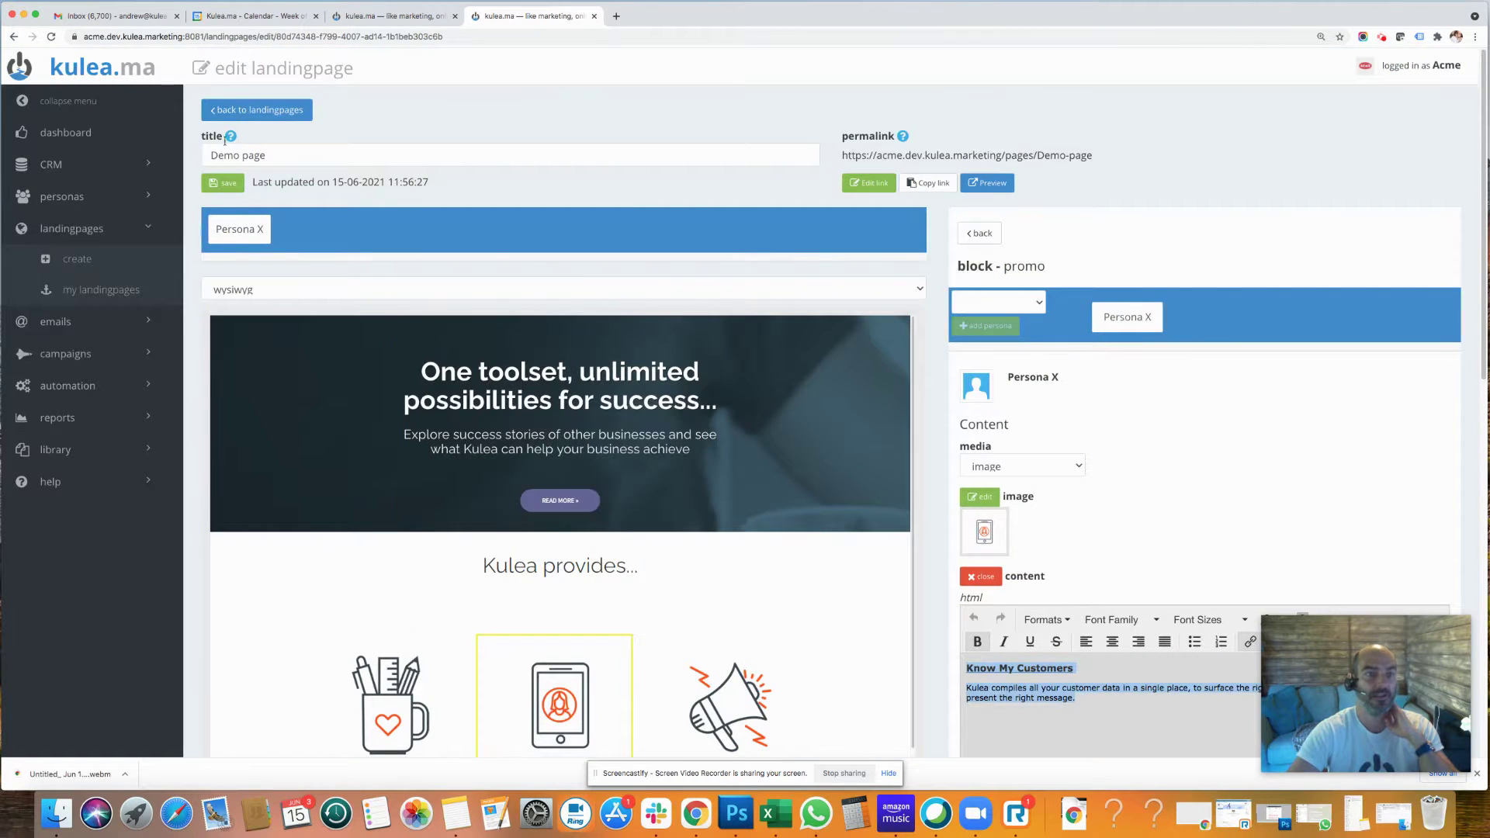
pyautogui.click(245, 114)
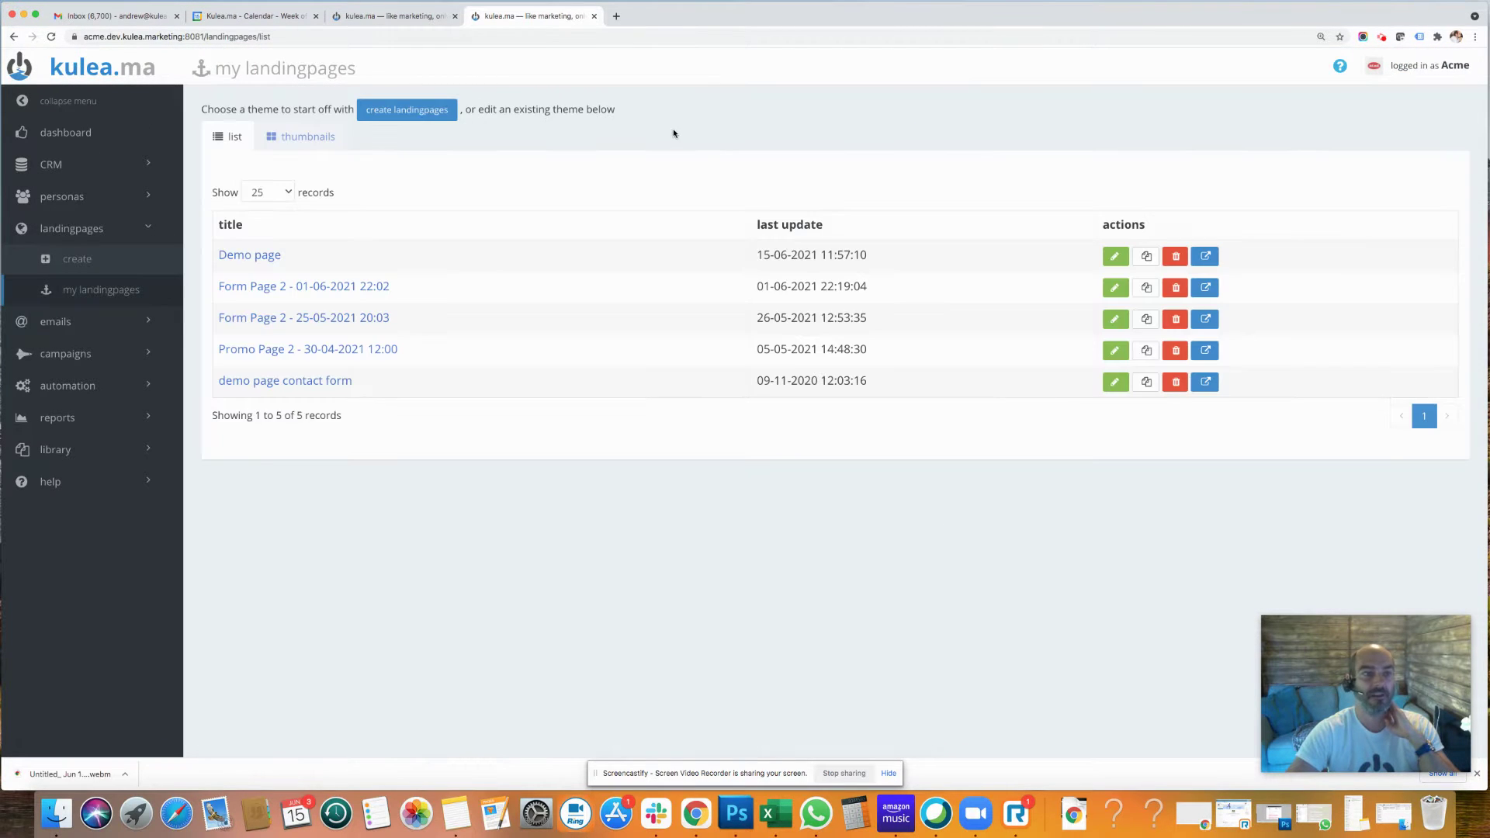
# Step: Return to the browser tab showing the dashboard and open the list of existing landing pages
pyautogui.click(419, 16)
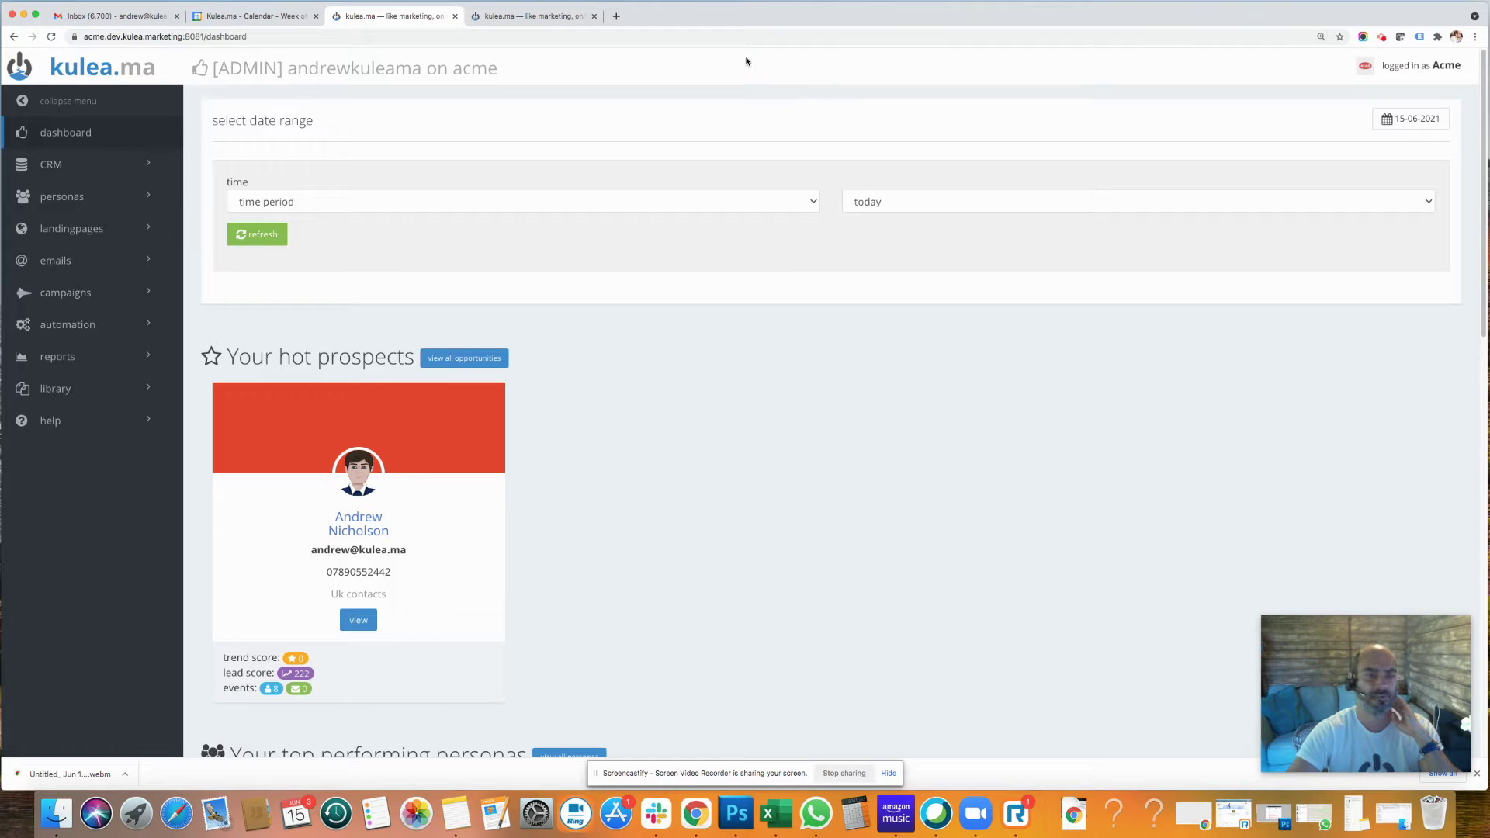
pyautogui.click(78, 228)
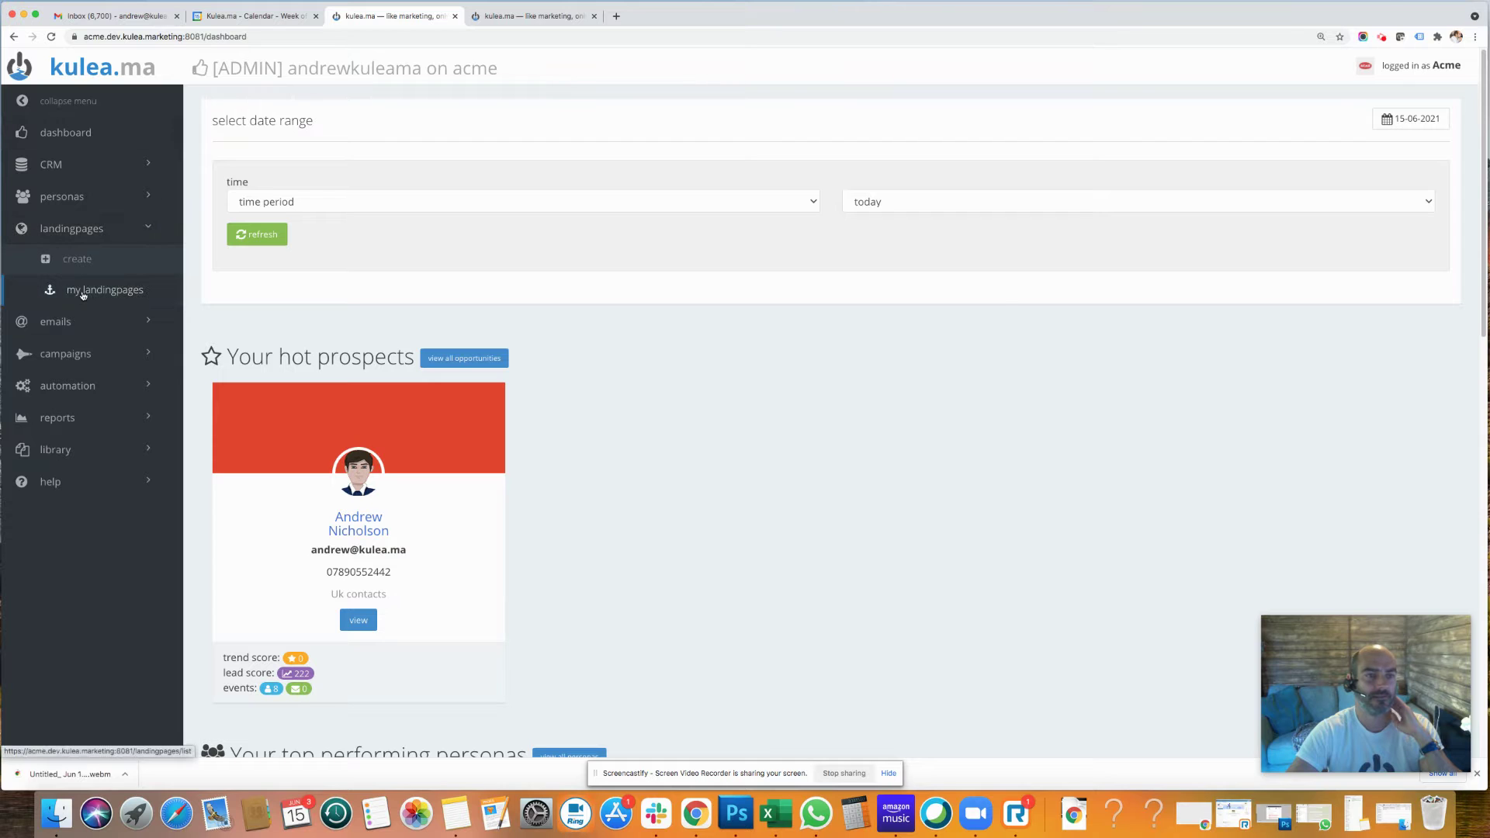
pyautogui.click(128, 291)
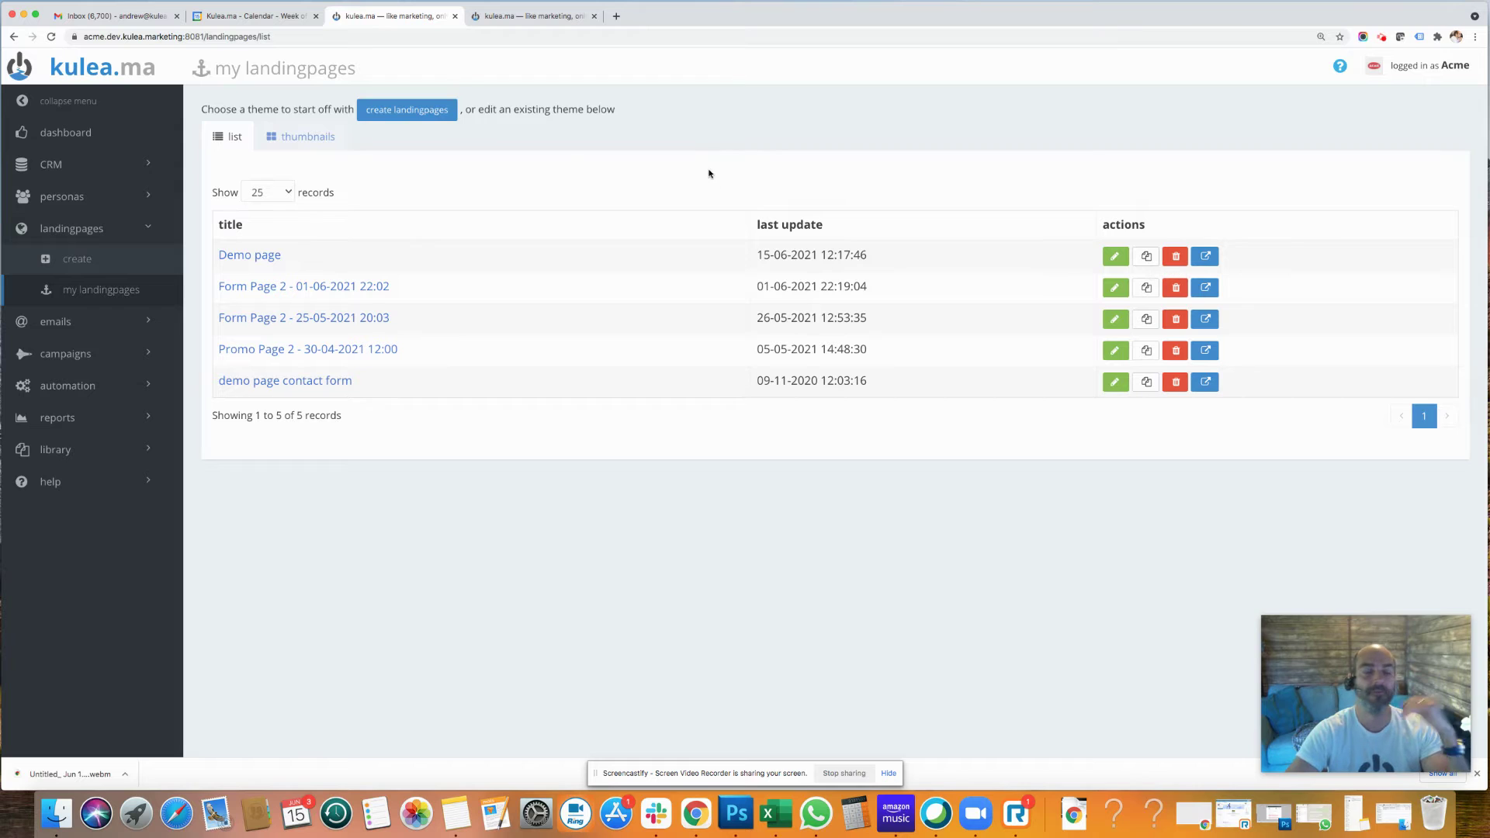
# Step: Create a landing page from the News Page 1 theme and title it "Demo 2"
pyautogui.click(78, 263)
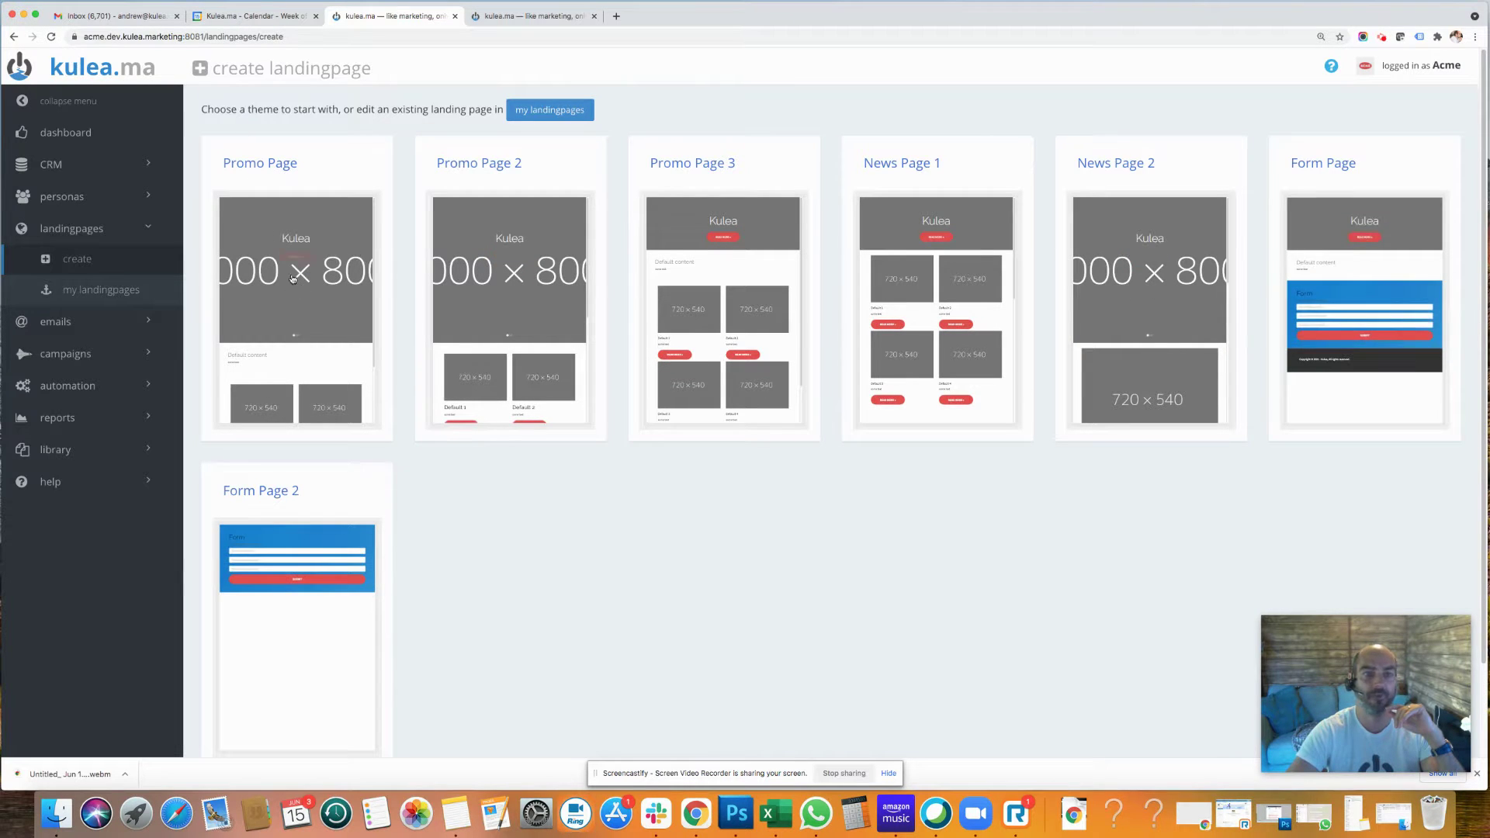
pyautogui.click(918, 166)
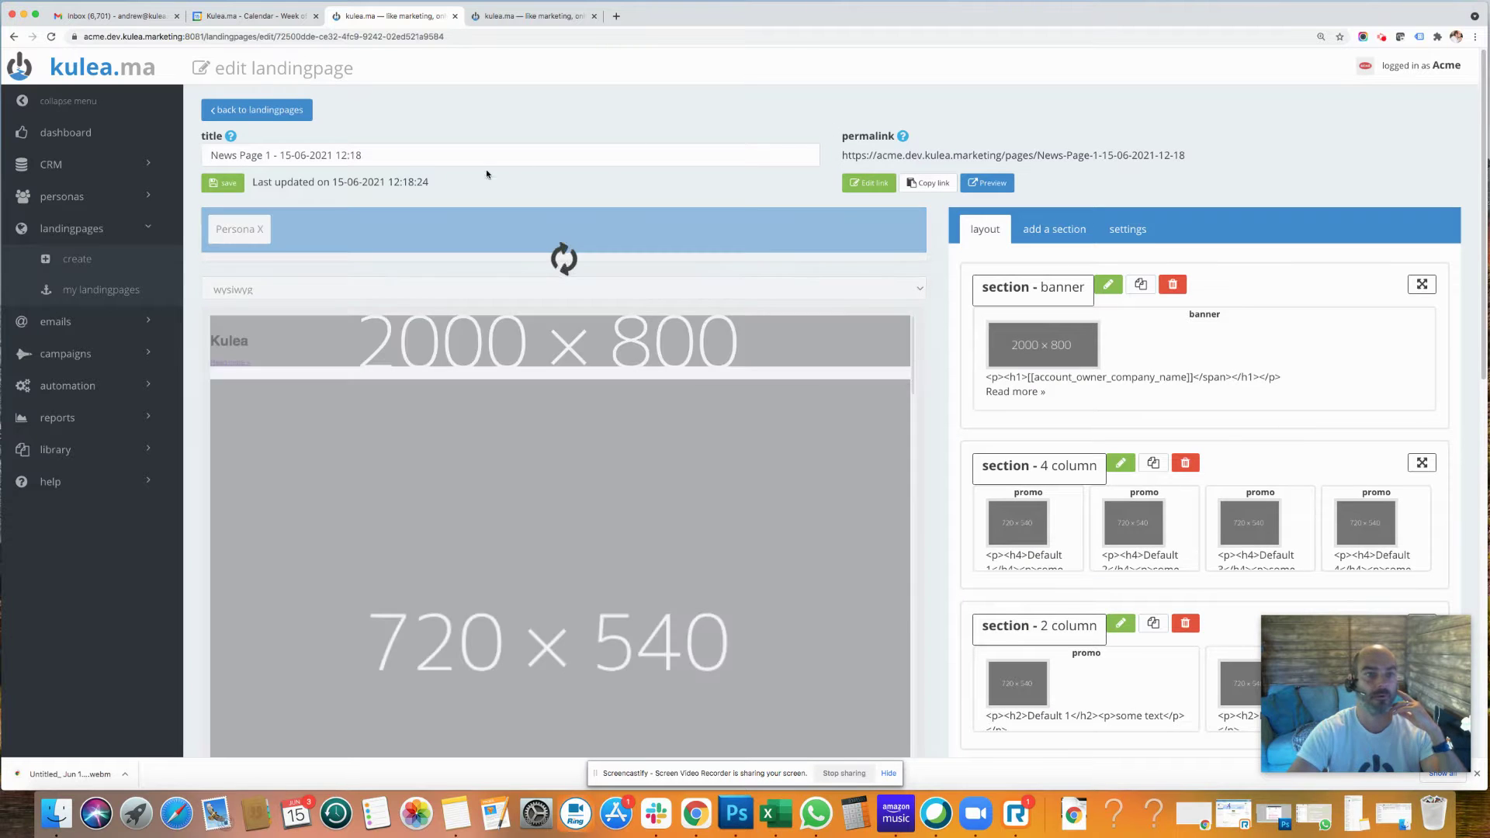
pyautogui.tripleClick(371, 159)
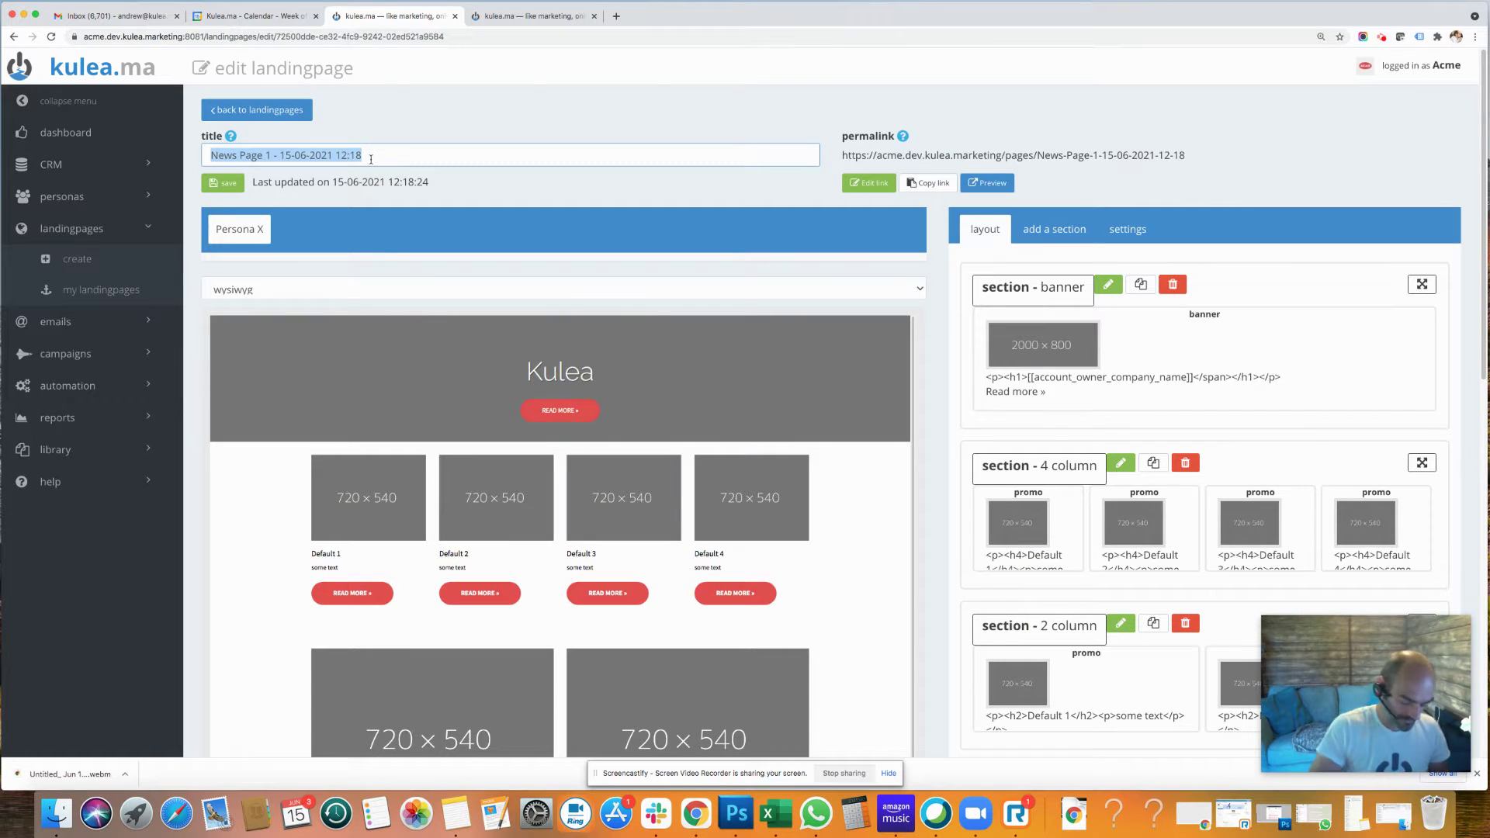
pyautogui.write('Demo 2')
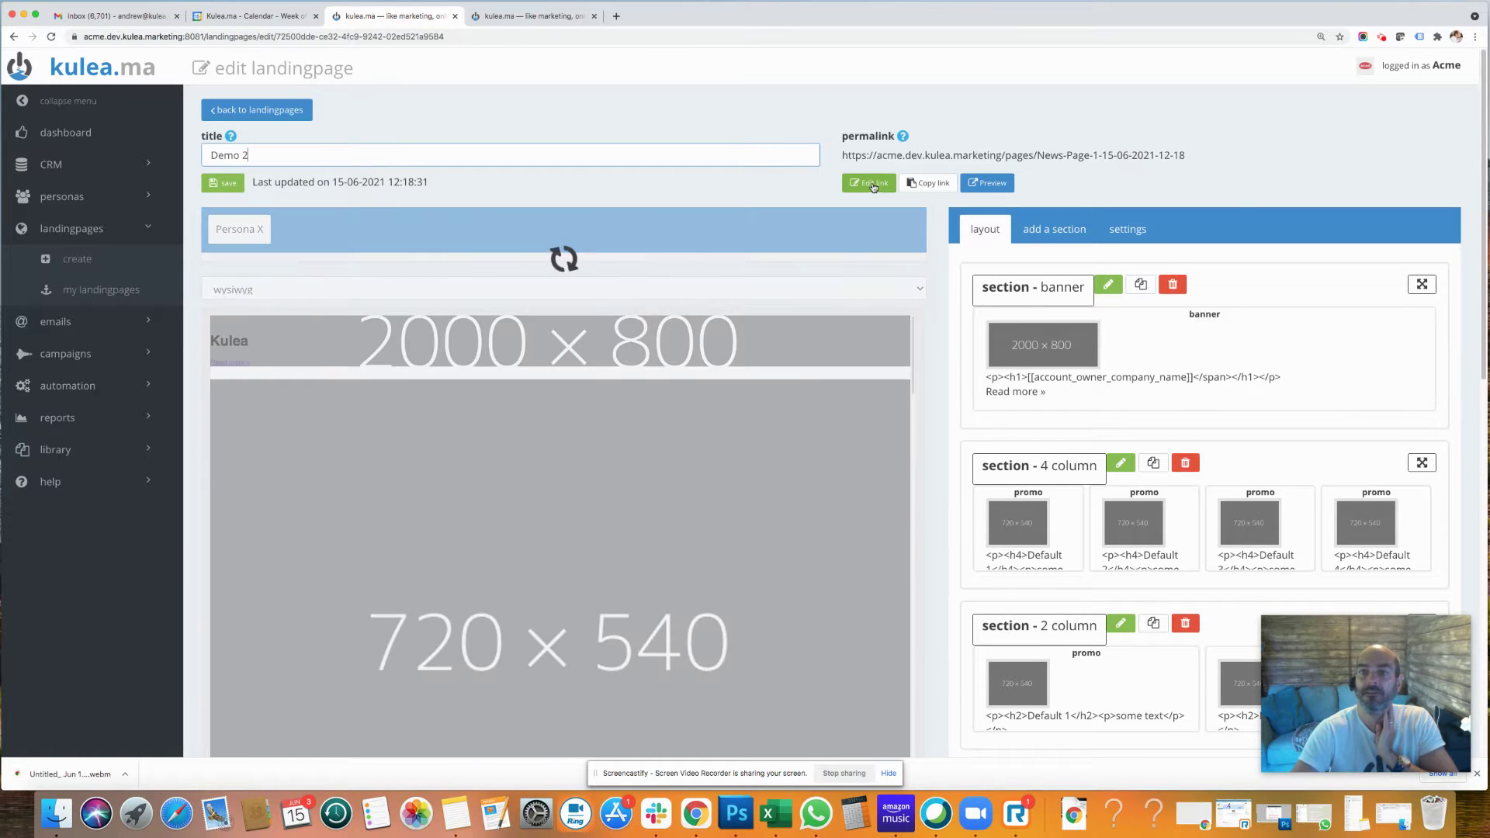
# Step: Reset the landing page's permalink to match its title and save the link
pyautogui.click(873, 185)
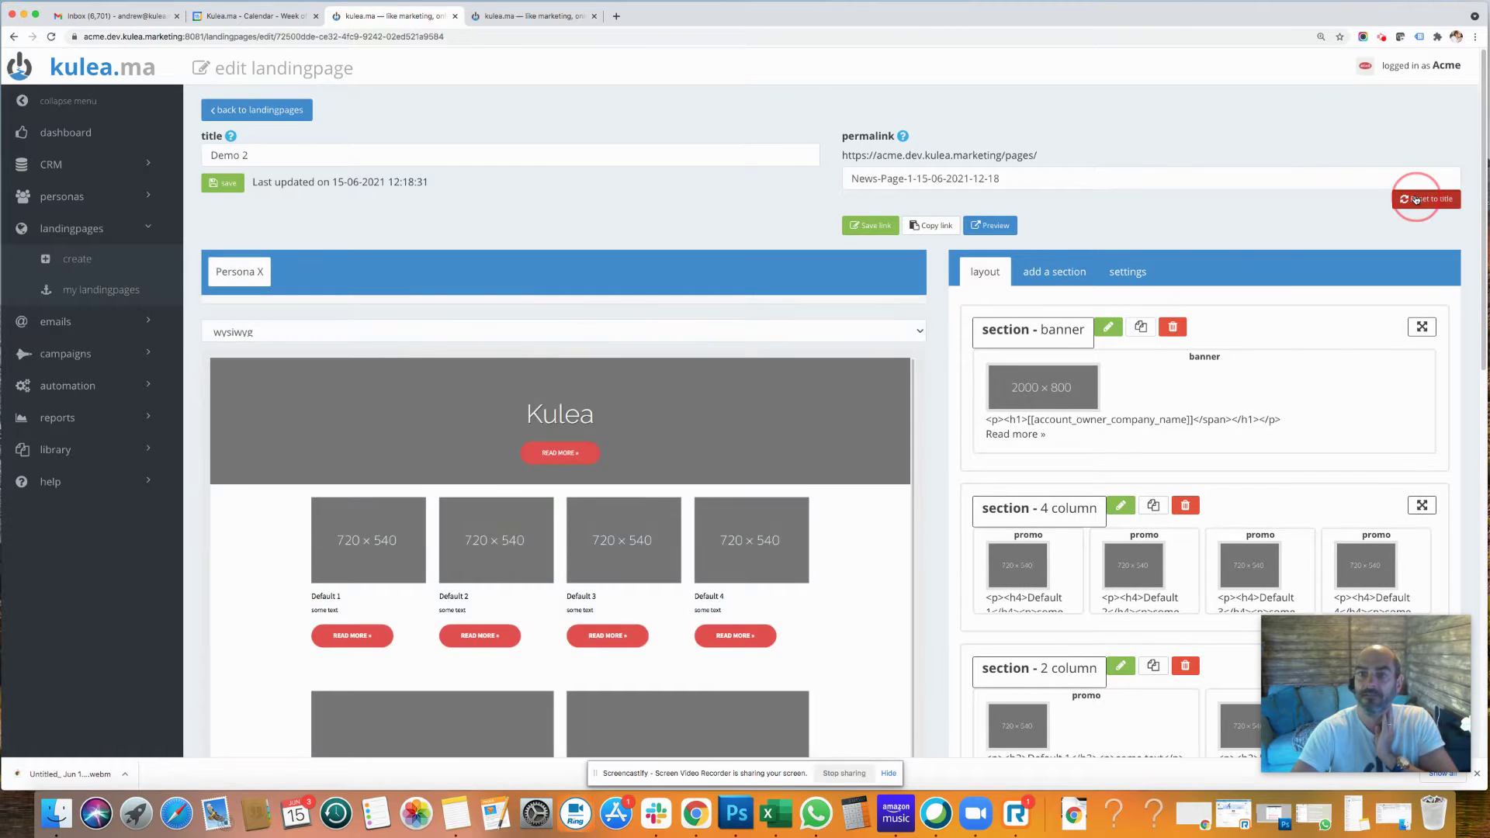
pyautogui.click(1416, 199)
pyautogui.click(877, 225)
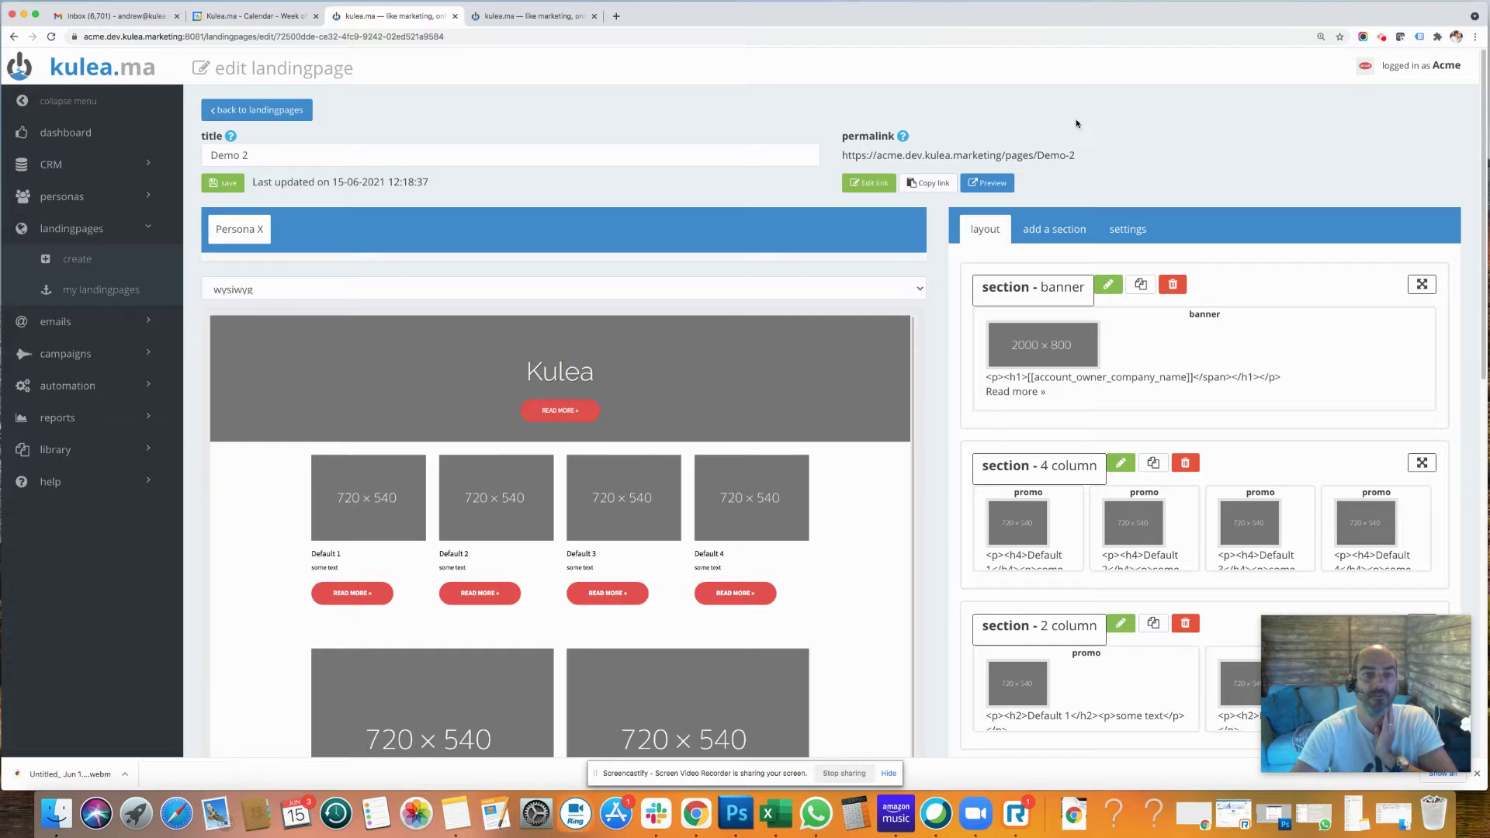
# Step: View the finished Demo page in the other browser tab as a reference, then return to the Demo 2 editor
pyautogui.click(527, 17)
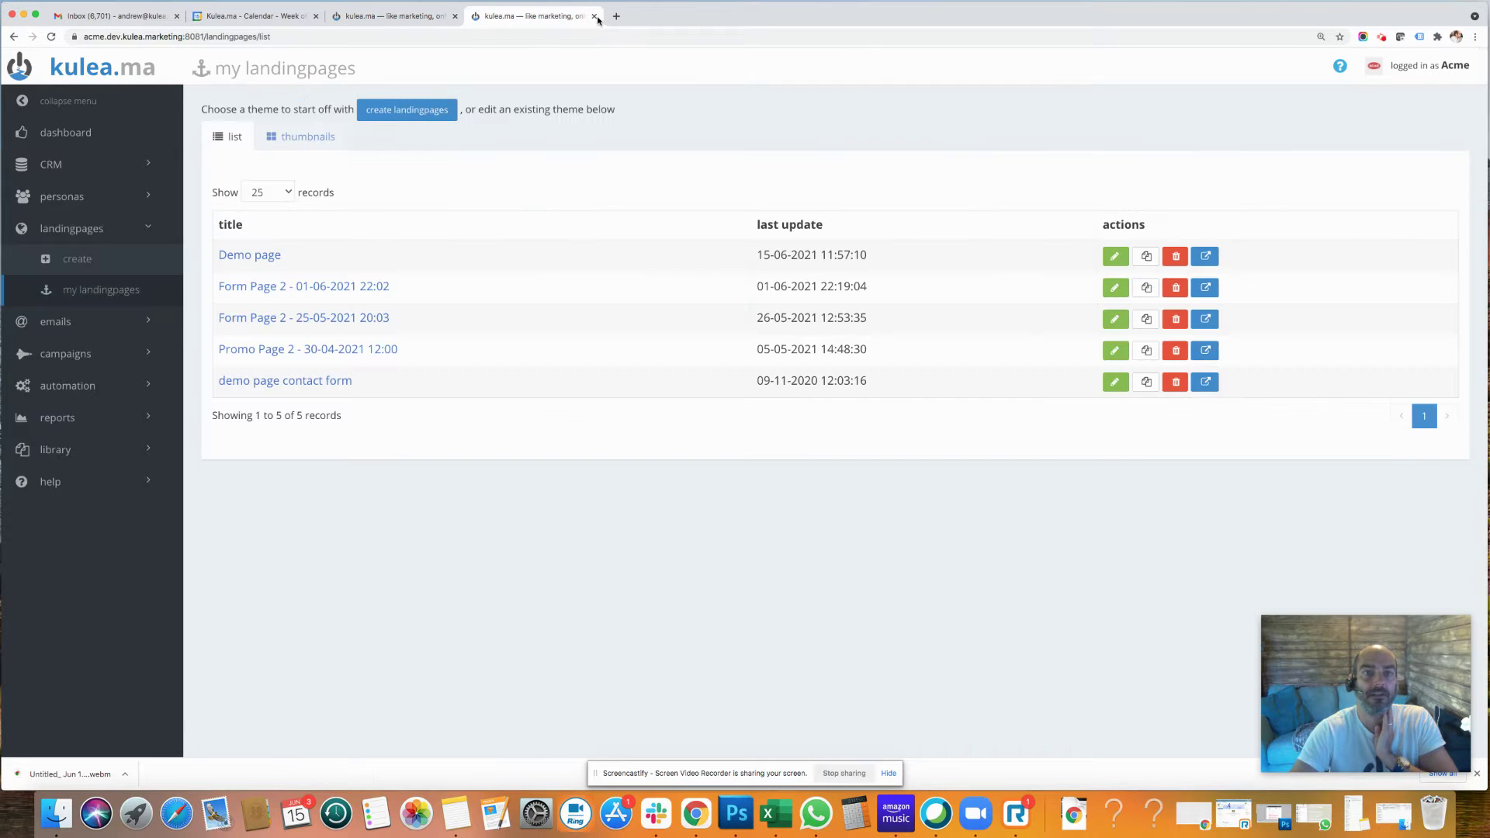
pyautogui.click(249, 254)
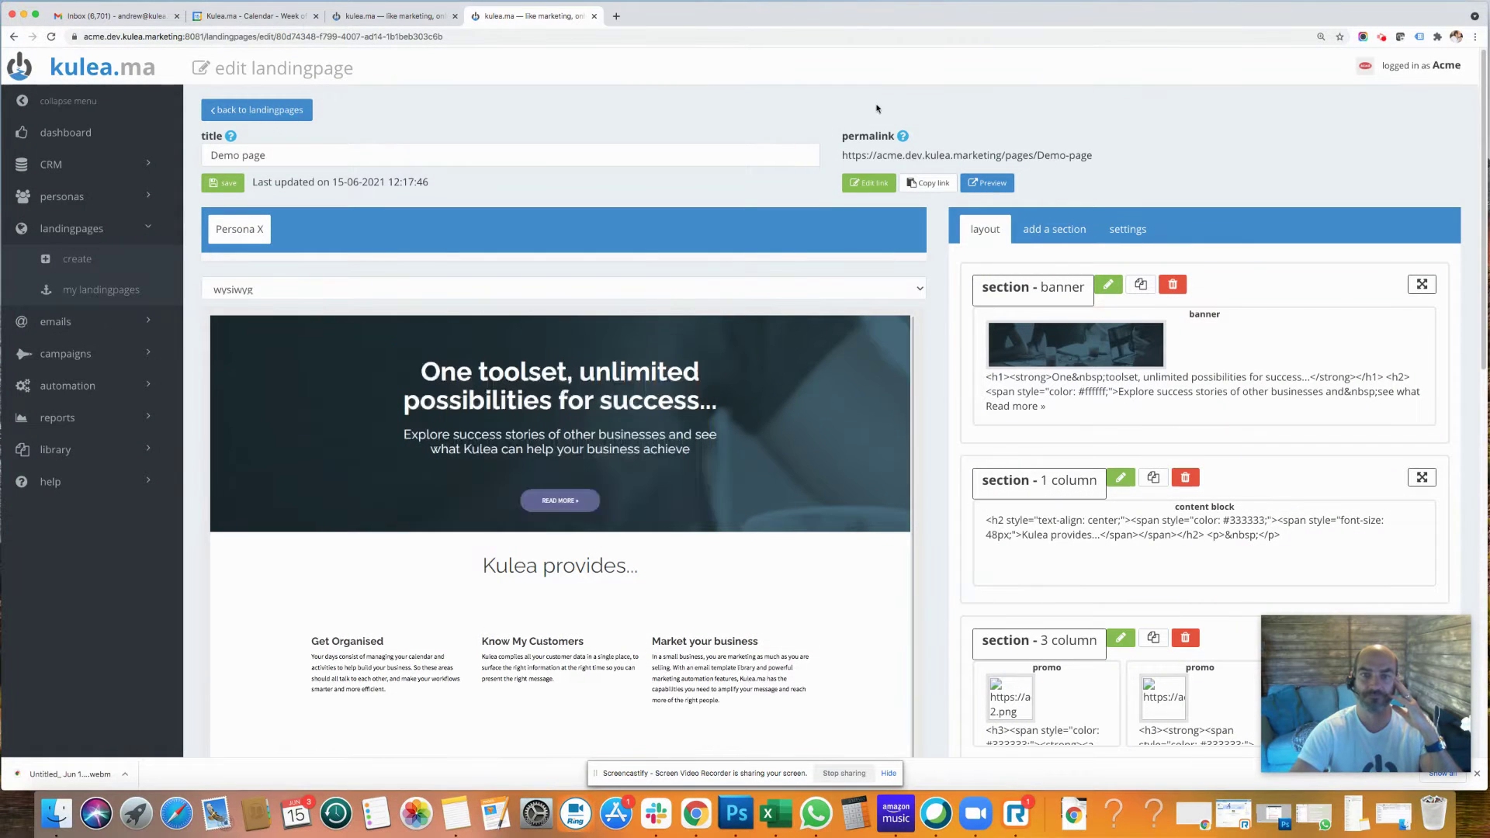
pyautogui.click(424, 14)
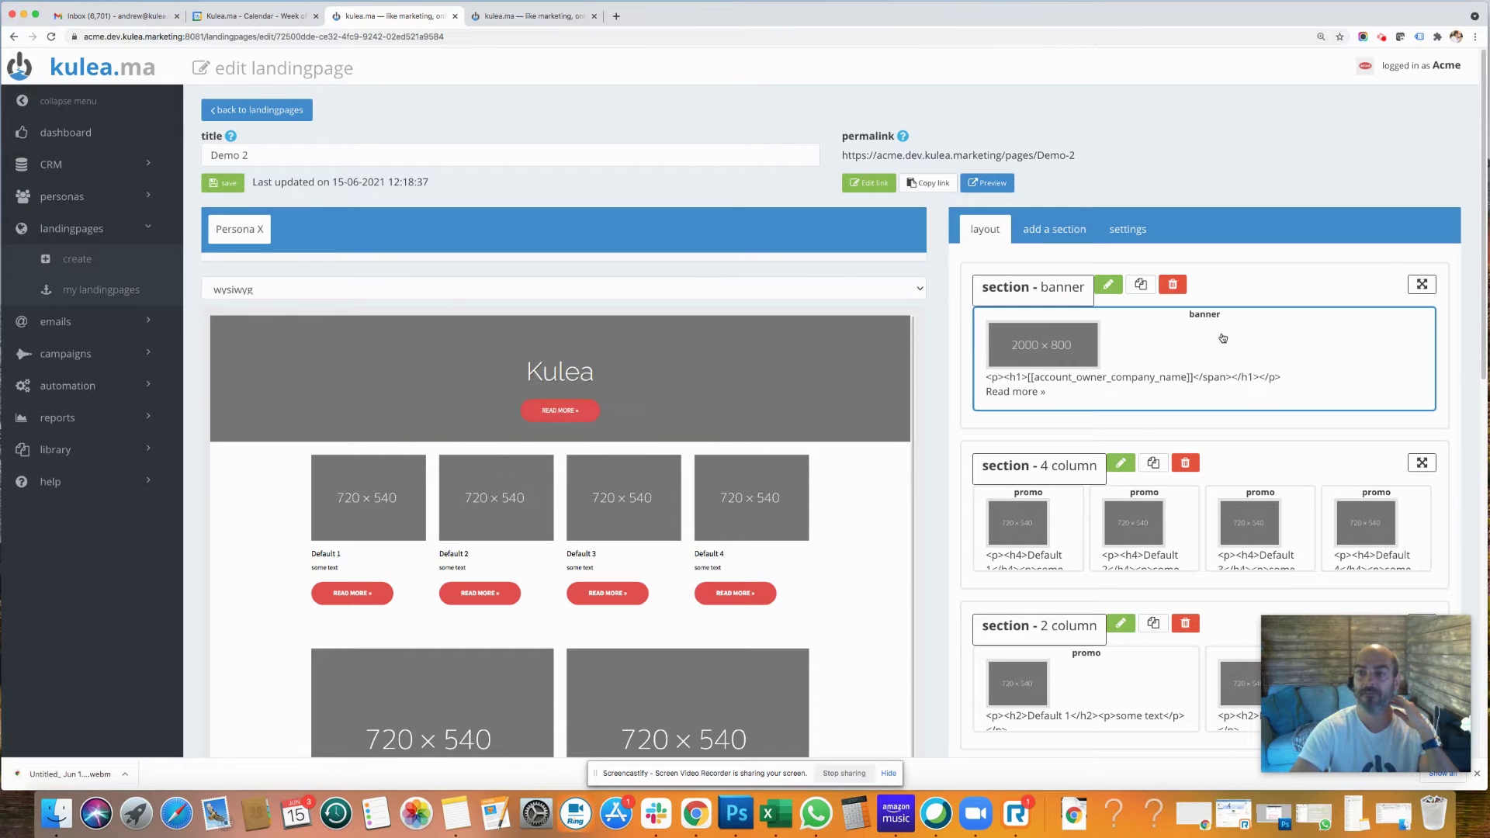
# Step: Replace the banner block's placeholder image by uploading banner.png from the "landing page example" folder on the Desktop
pyautogui.click(1155, 326)
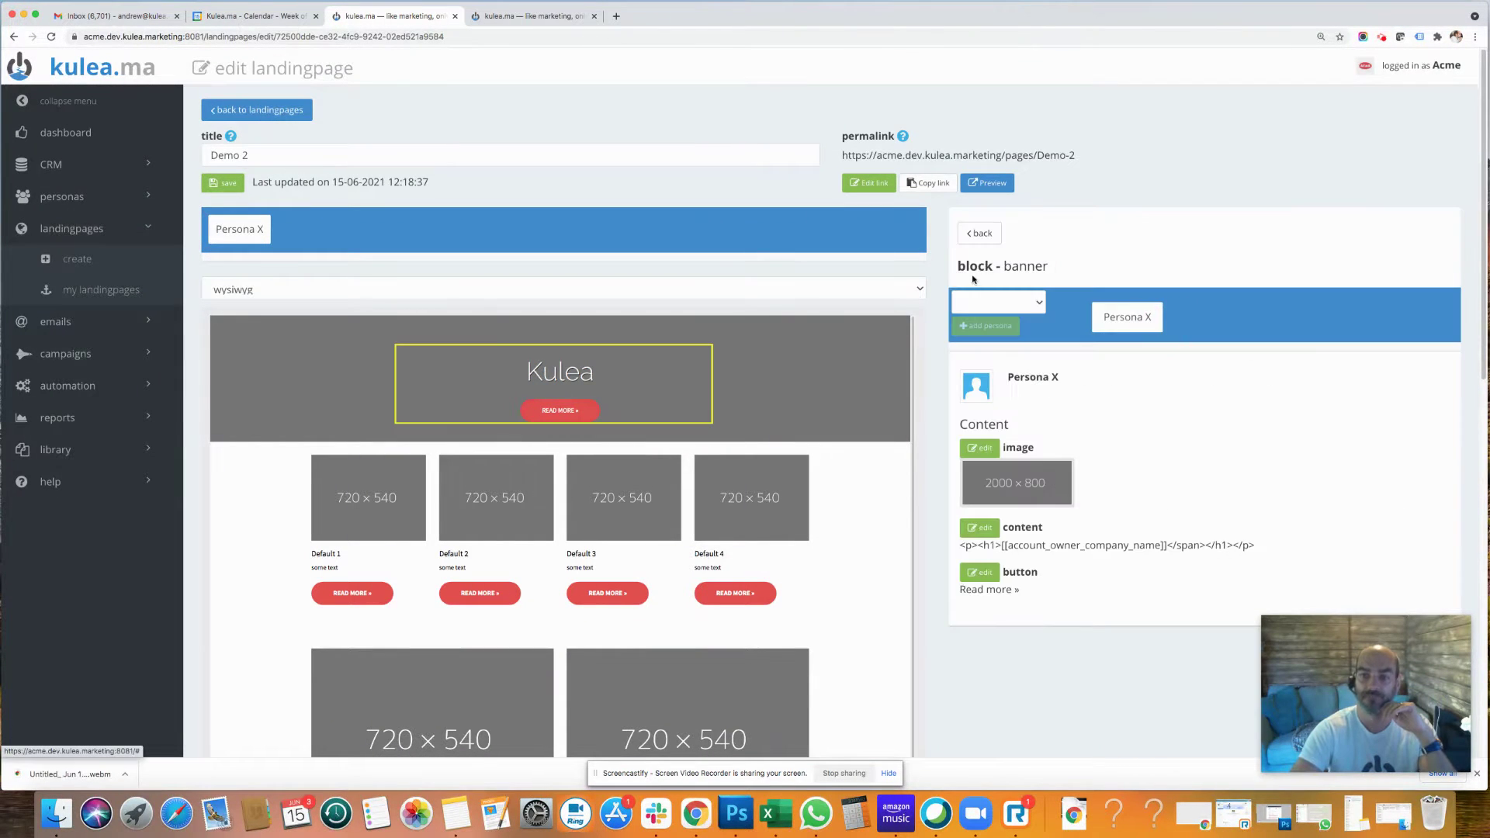
pyautogui.scroll(-5, 1215, 364)
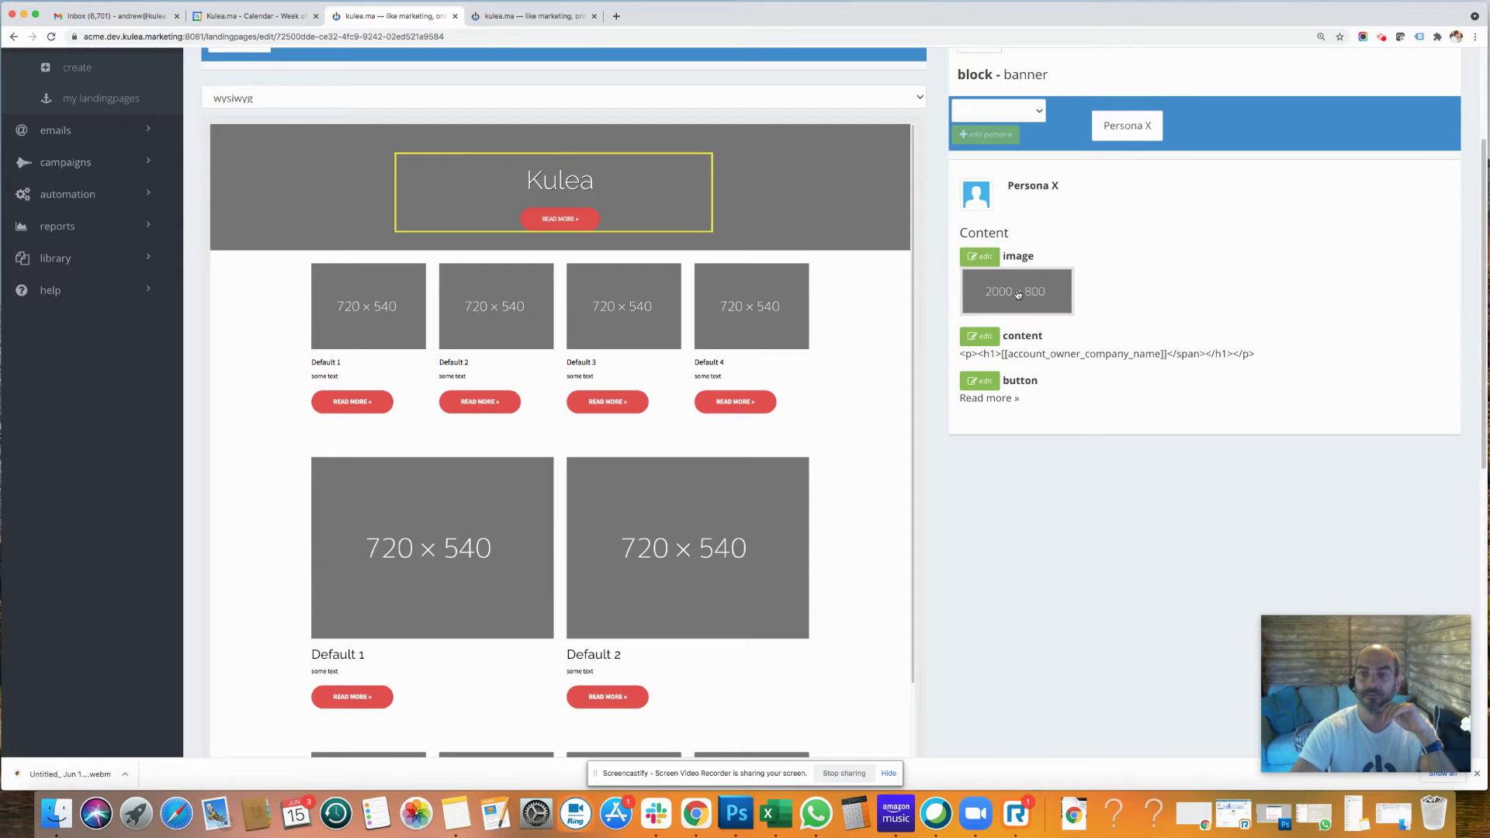
pyautogui.click(1018, 294)
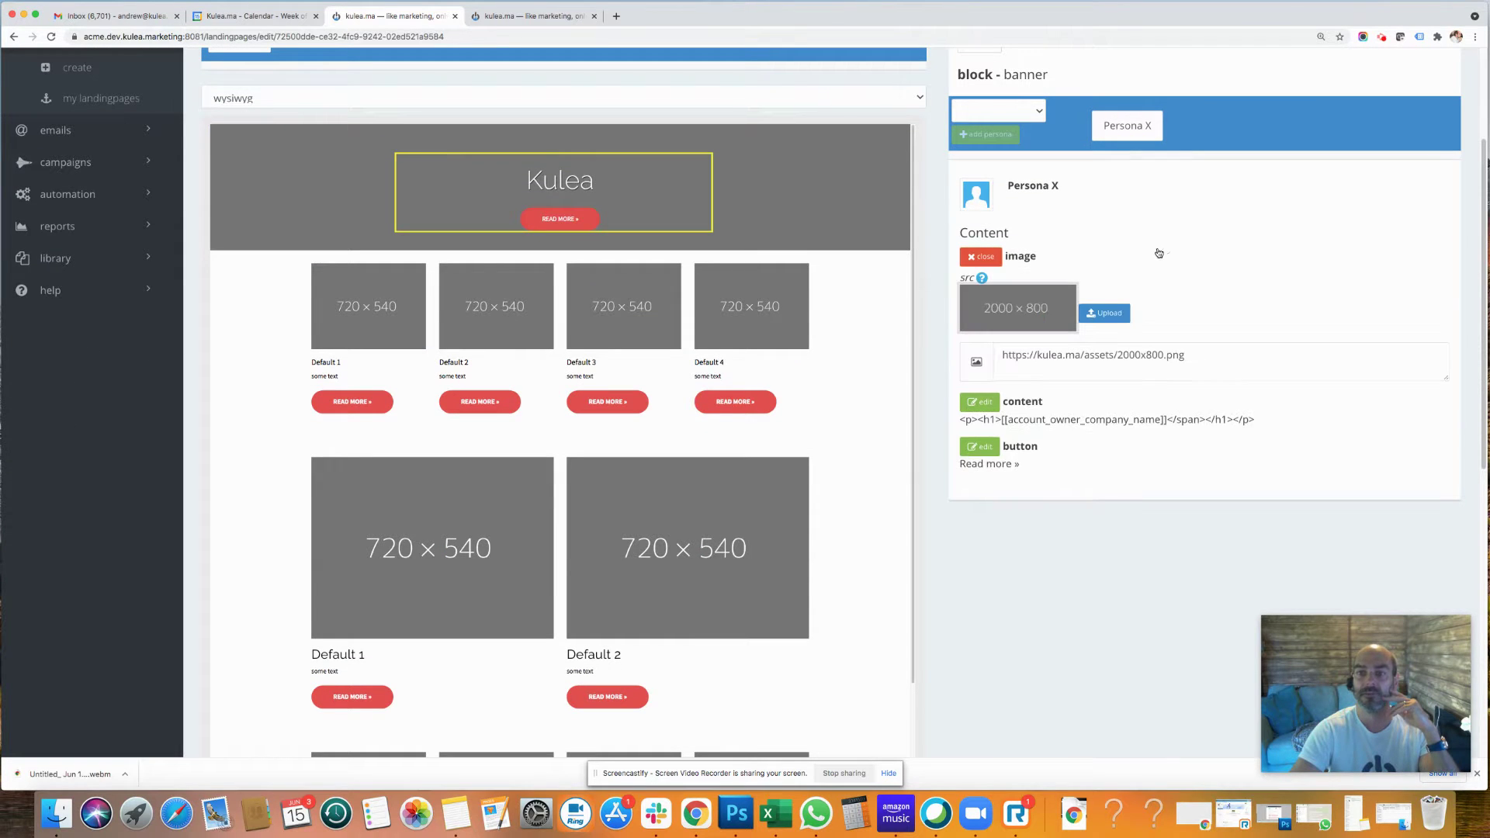
pyautogui.click(1114, 308)
pyautogui.click(991, 315)
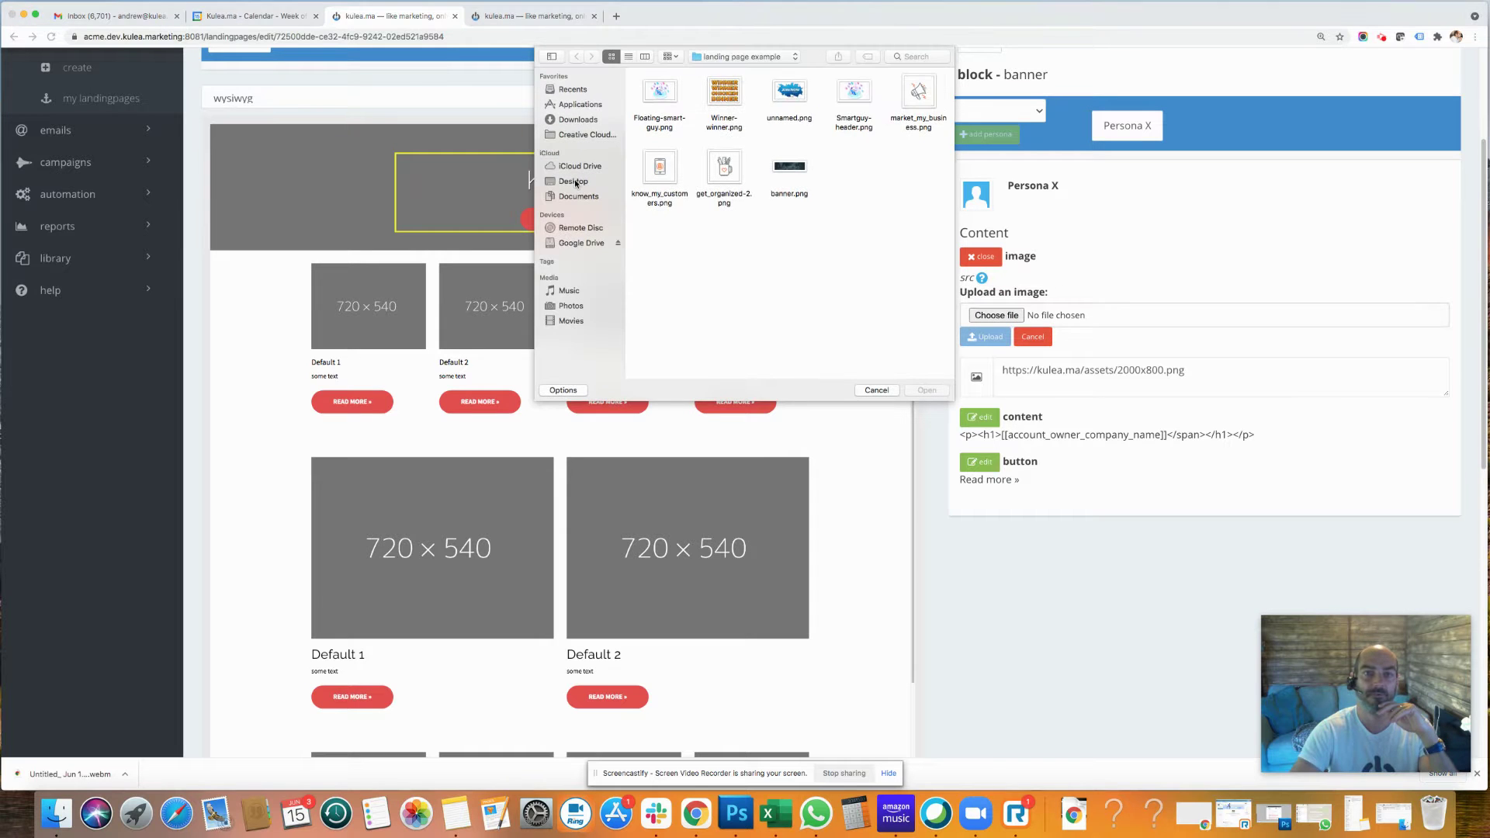
pyautogui.click(575, 183)
pyautogui.doubleClick(900, 94)
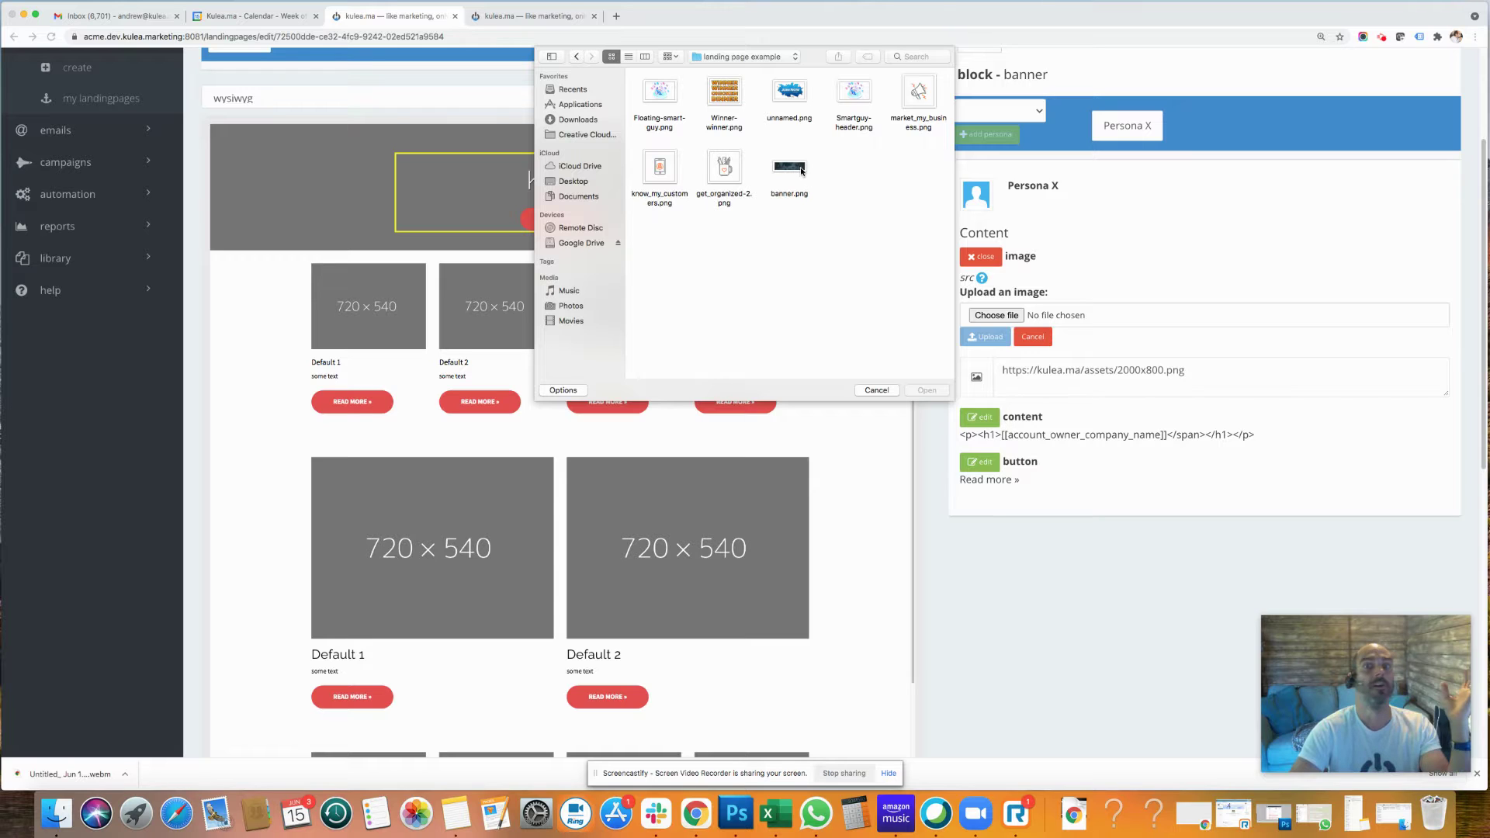
pyautogui.click(802, 170)
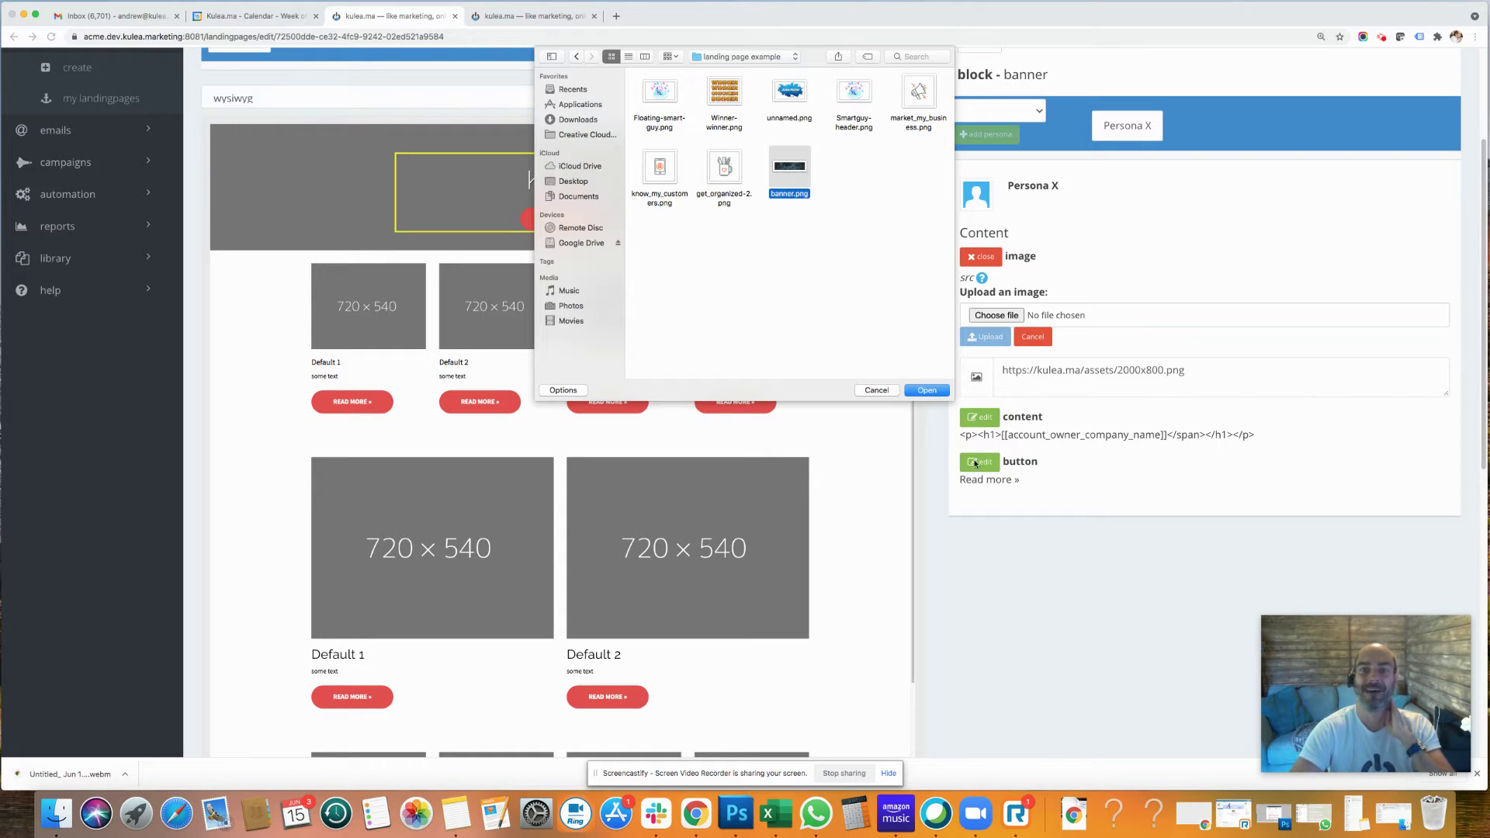
pyautogui.click(926, 389)
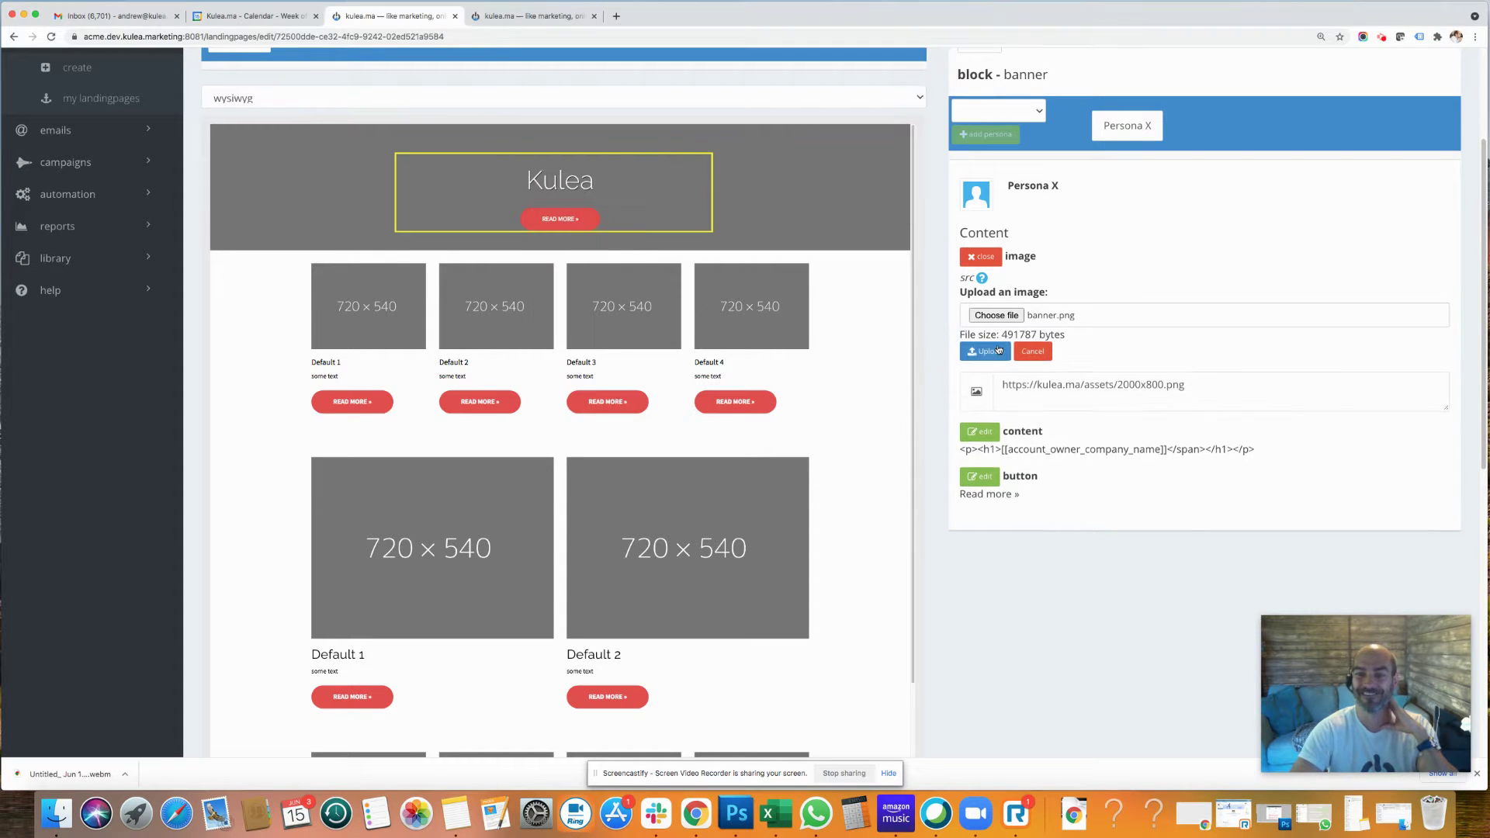
pyautogui.click(987, 350)
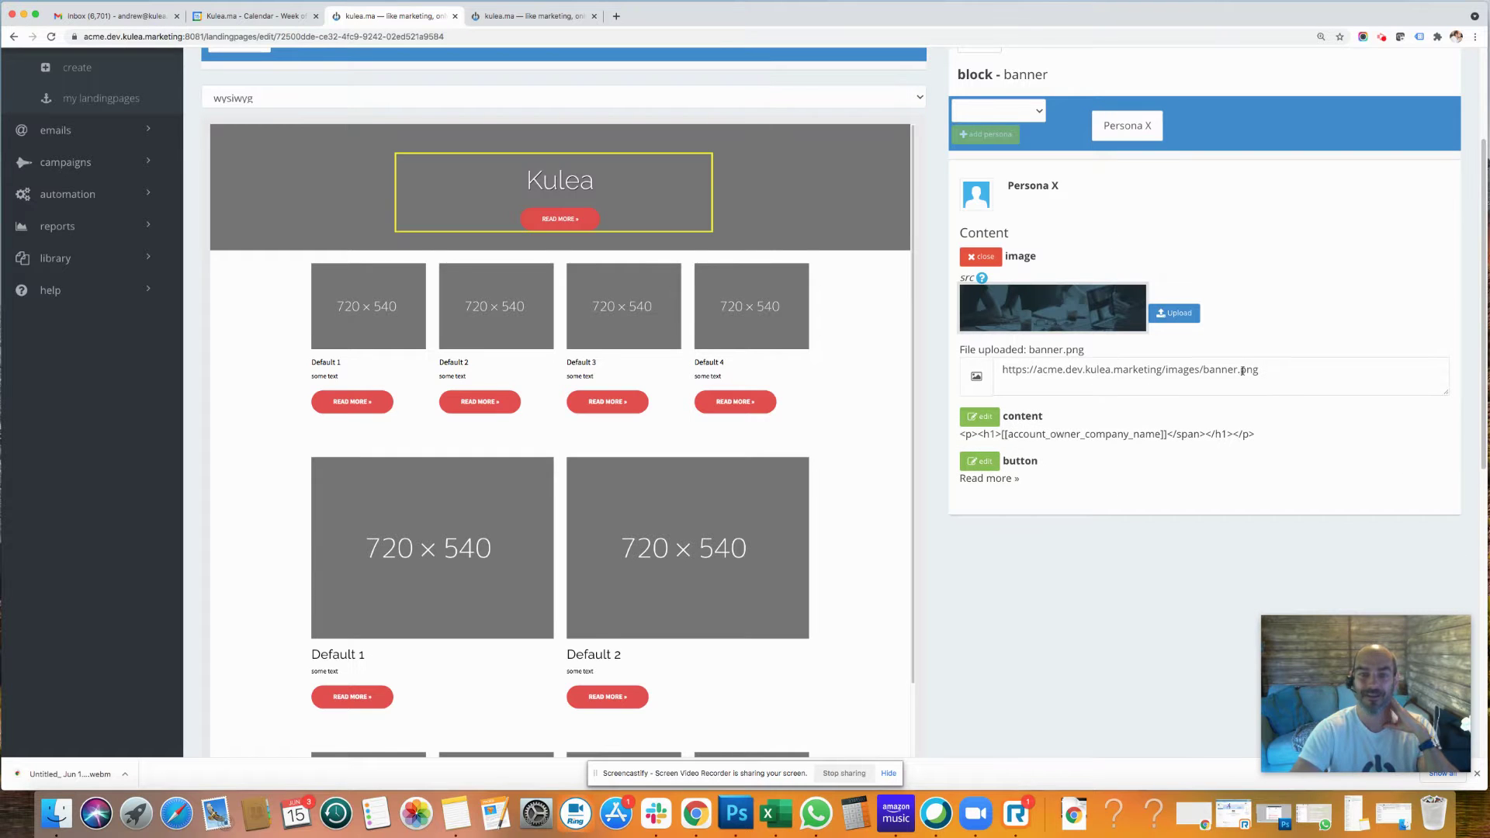
pyautogui.scroll(3, 1242, 371)
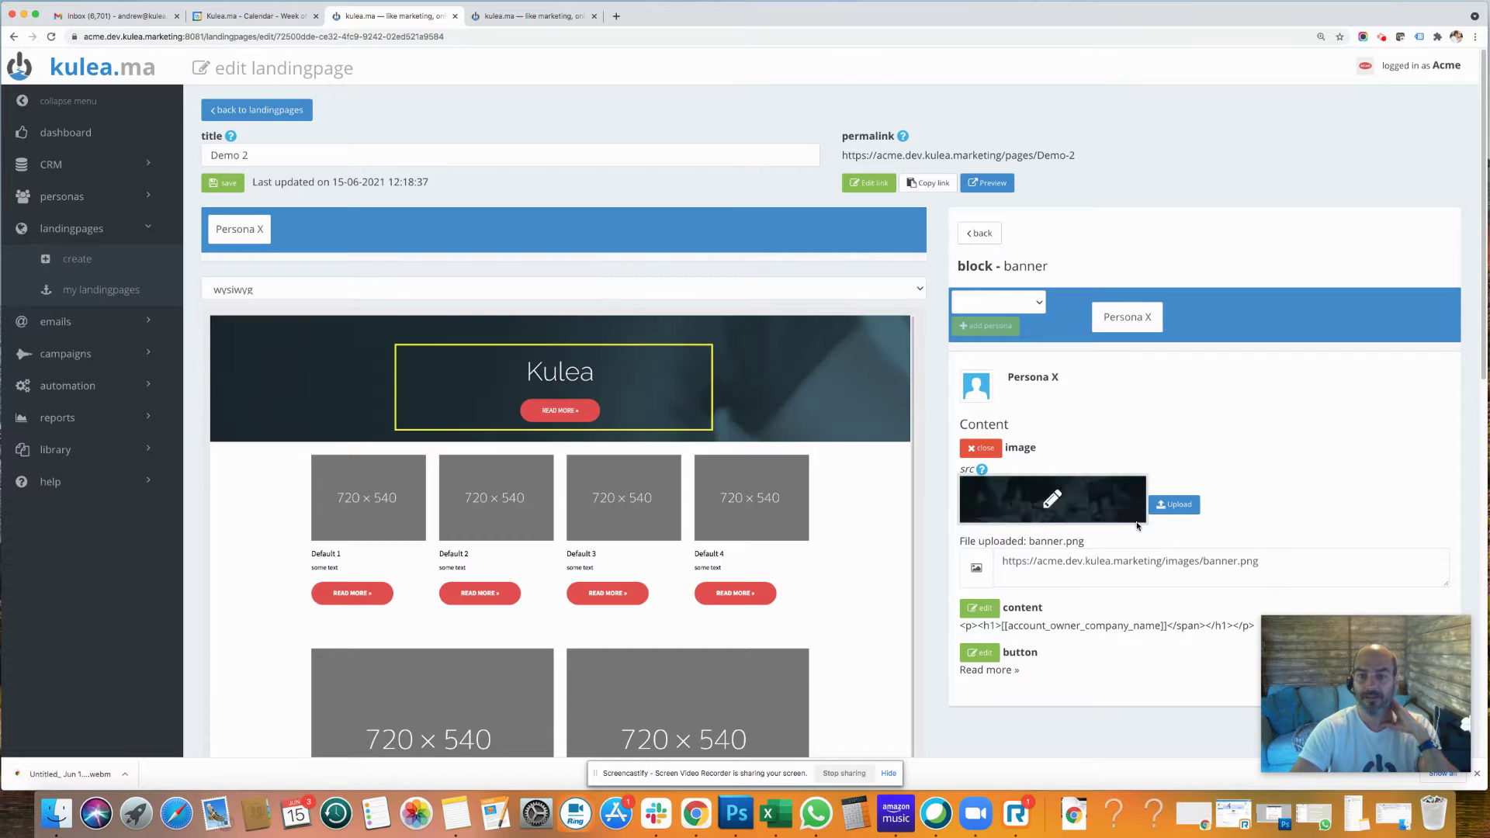
# Step: Replace the company name placeholder in the banner block's content with the sample text "hgvgvkjhvytfy"
pyautogui.scroll(-1, 1063, 582)
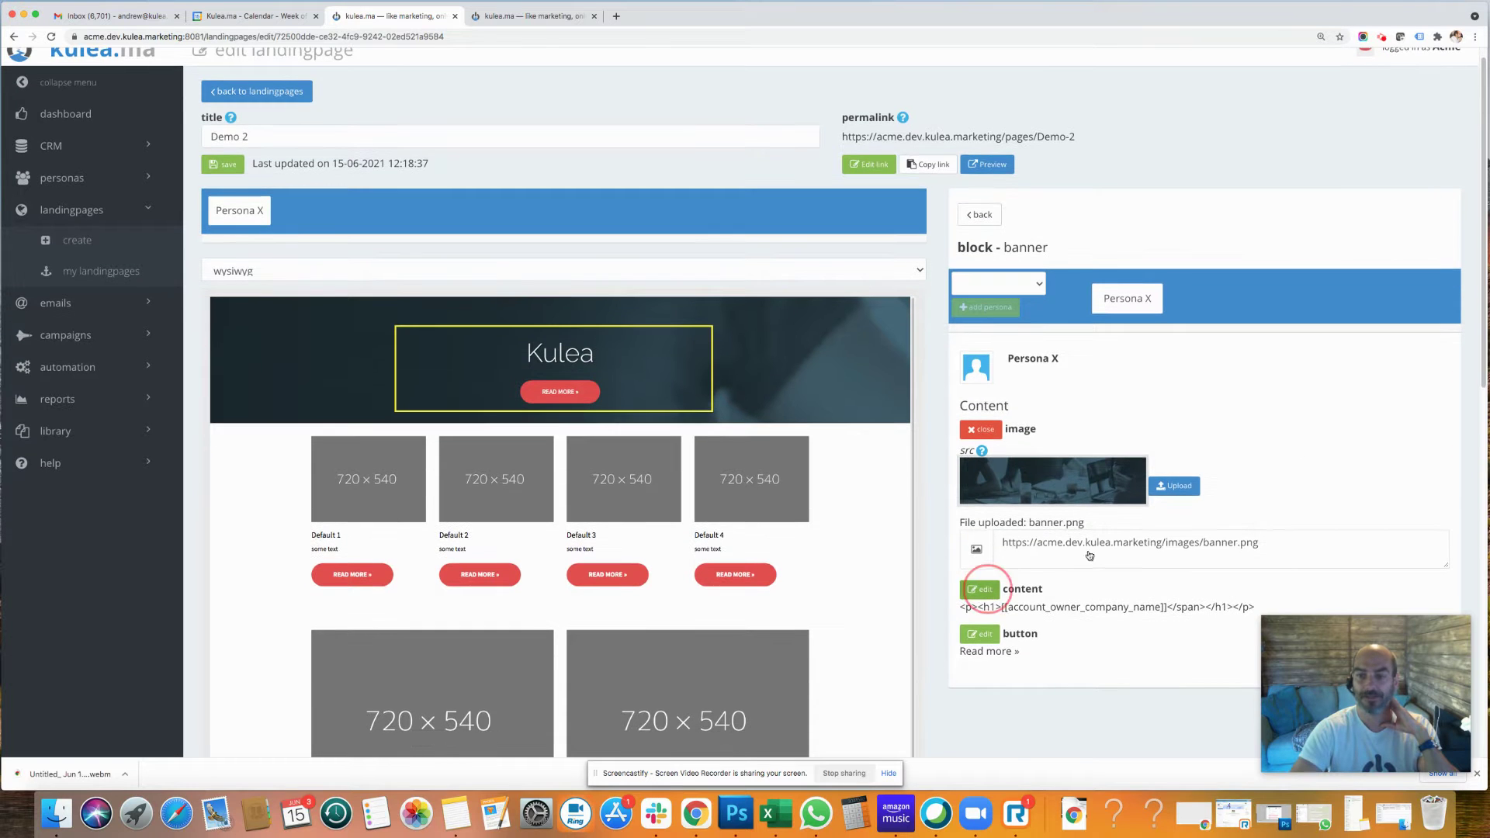
pyautogui.click(981, 590)
pyautogui.scroll(-2, 1224, 489)
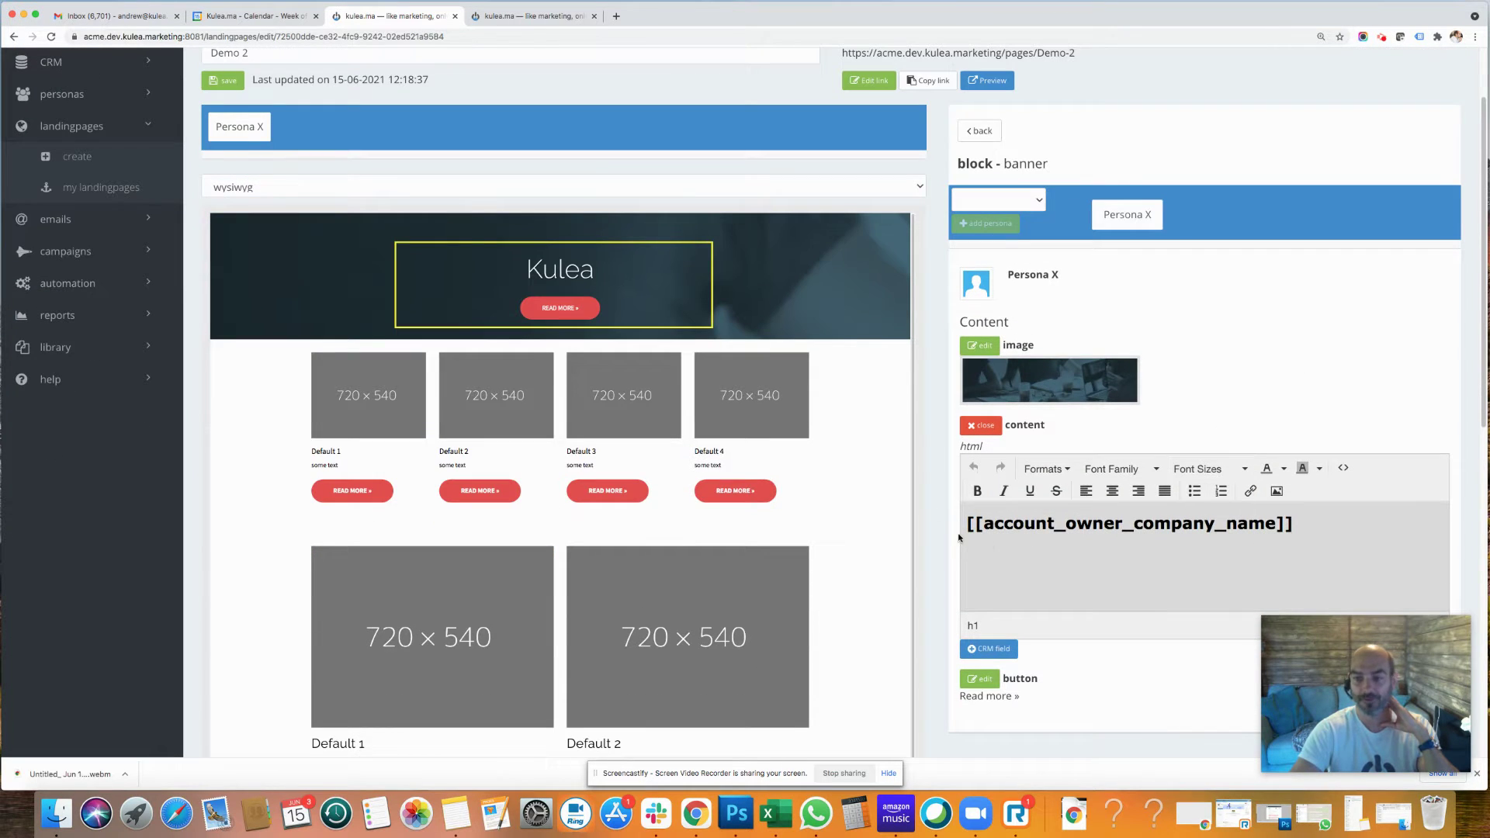
pyautogui.moveTo(1003, 525); pyautogui.dragTo(1316, 527)
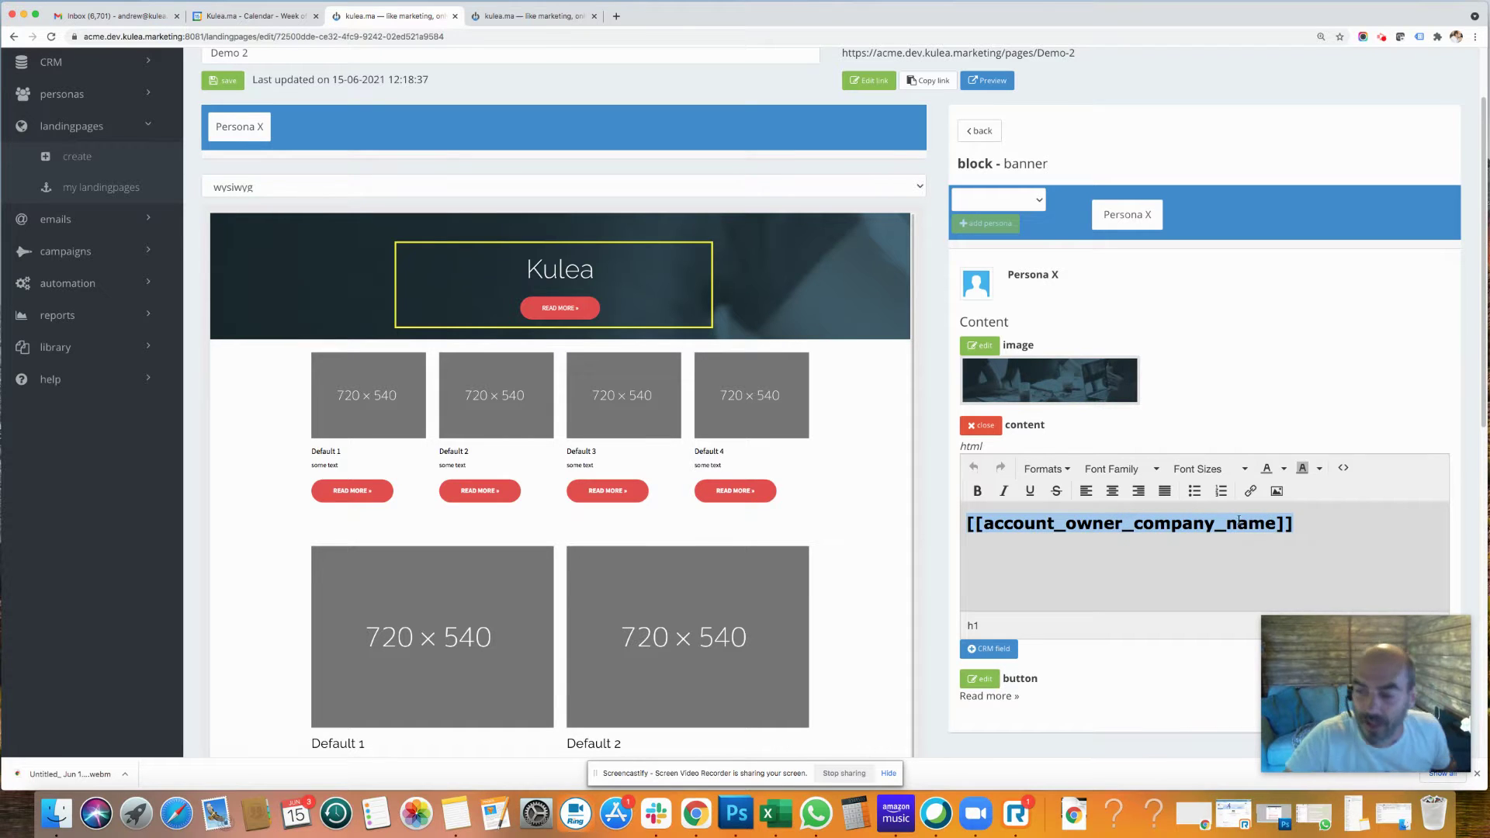
pyautogui.write('hgvgvkjhvytfy')
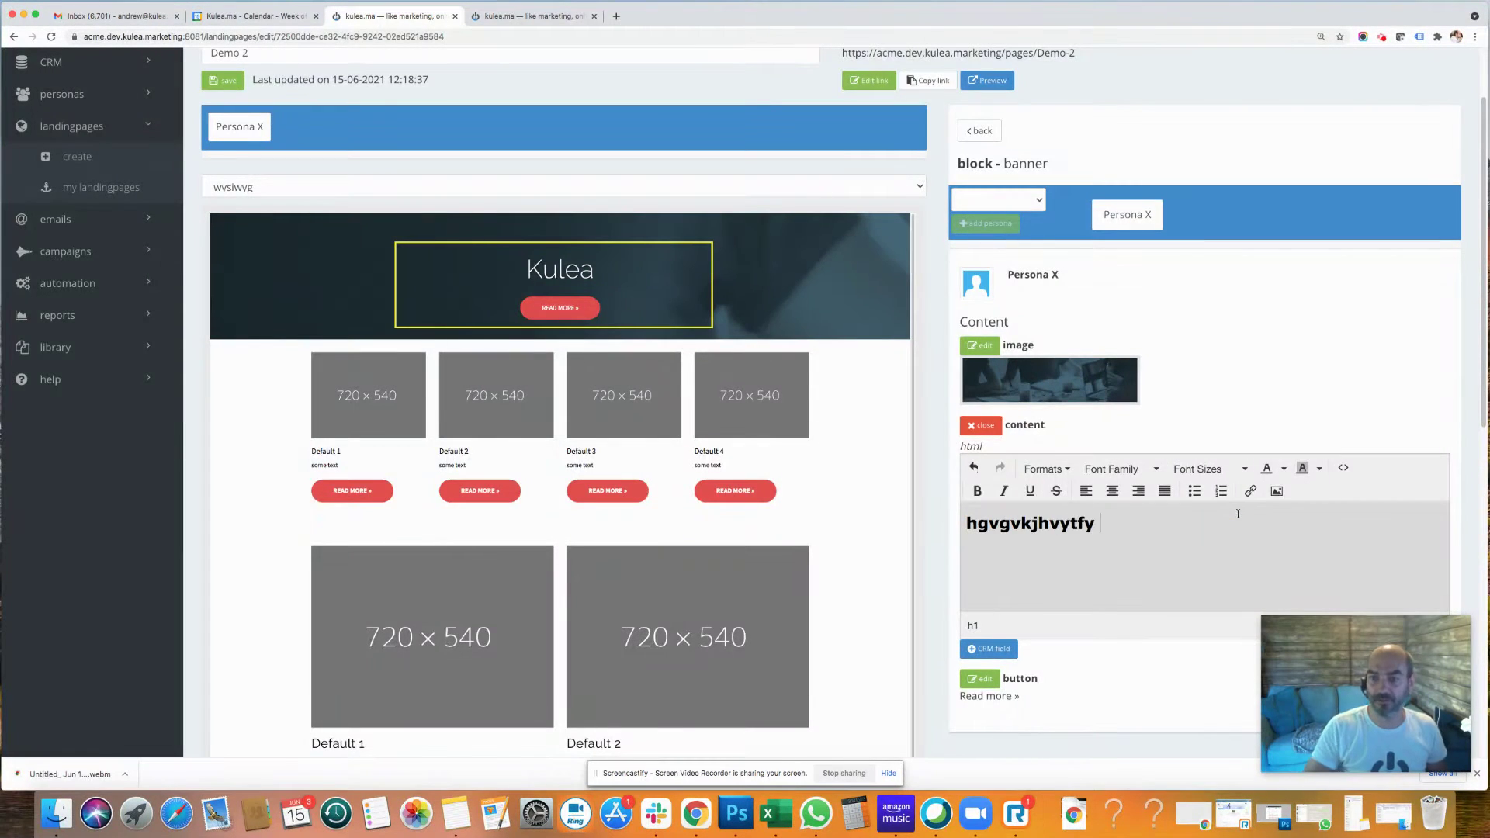
# Step: Format the banner text as a Paragraph and add the line "$^%&TIUGYUFTY fcgnfughmfyugryukgh y dnyf" below it
pyautogui.doubleClick(1040, 526)
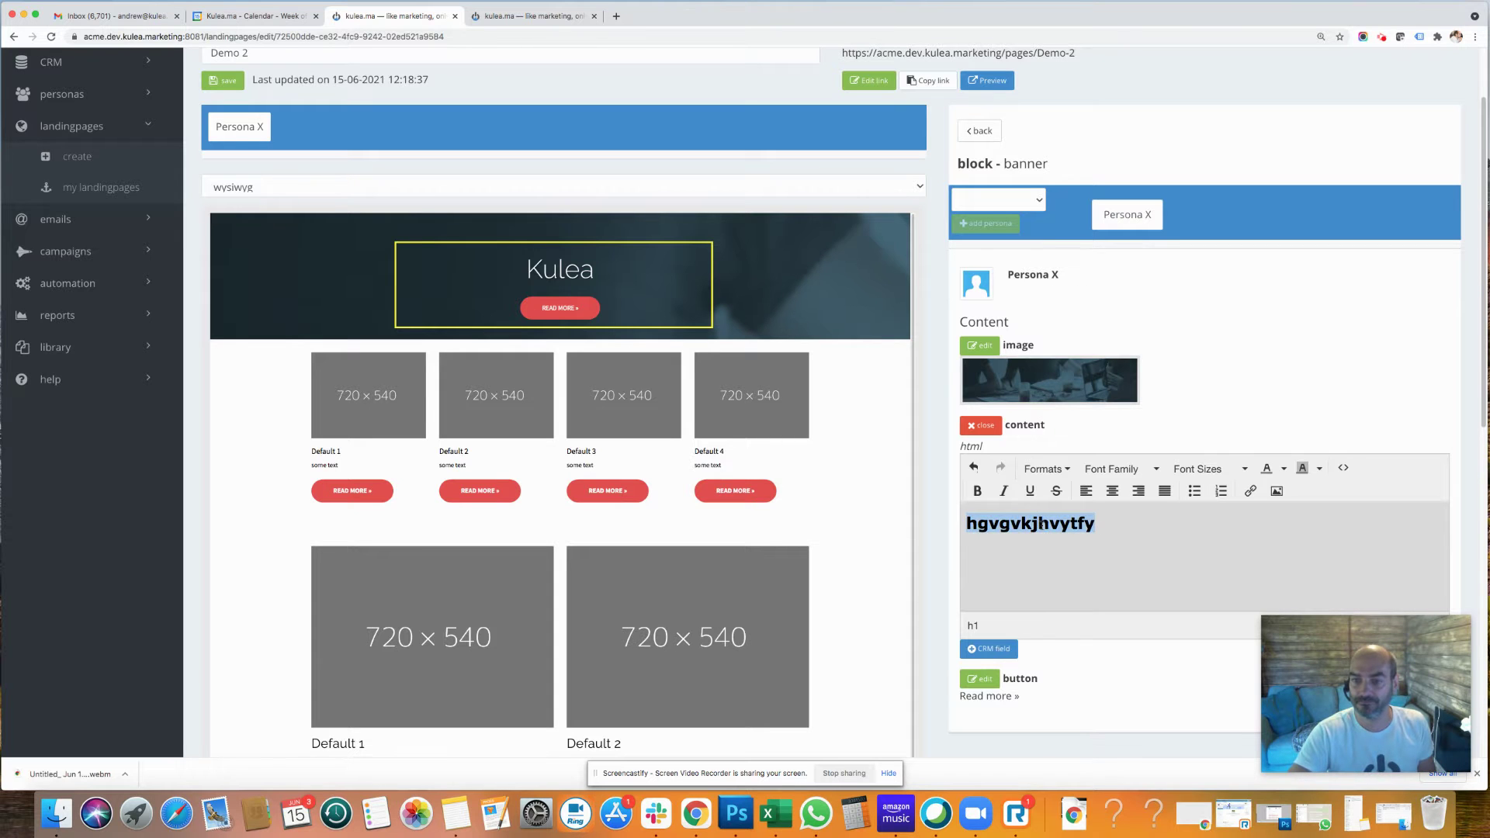
pyautogui.click(1043, 469)
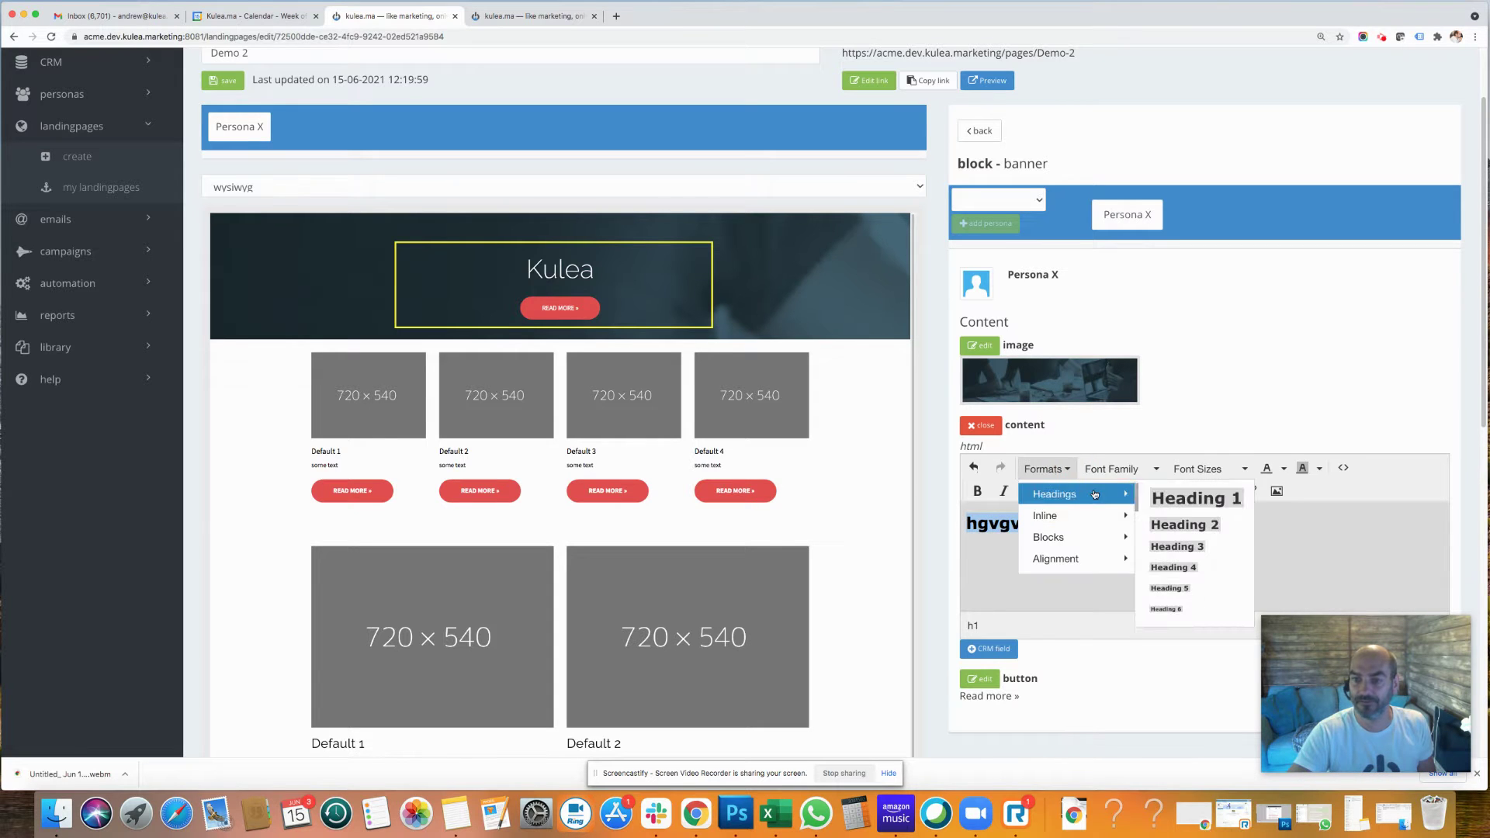
pyautogui.moveTo(1106, 520)
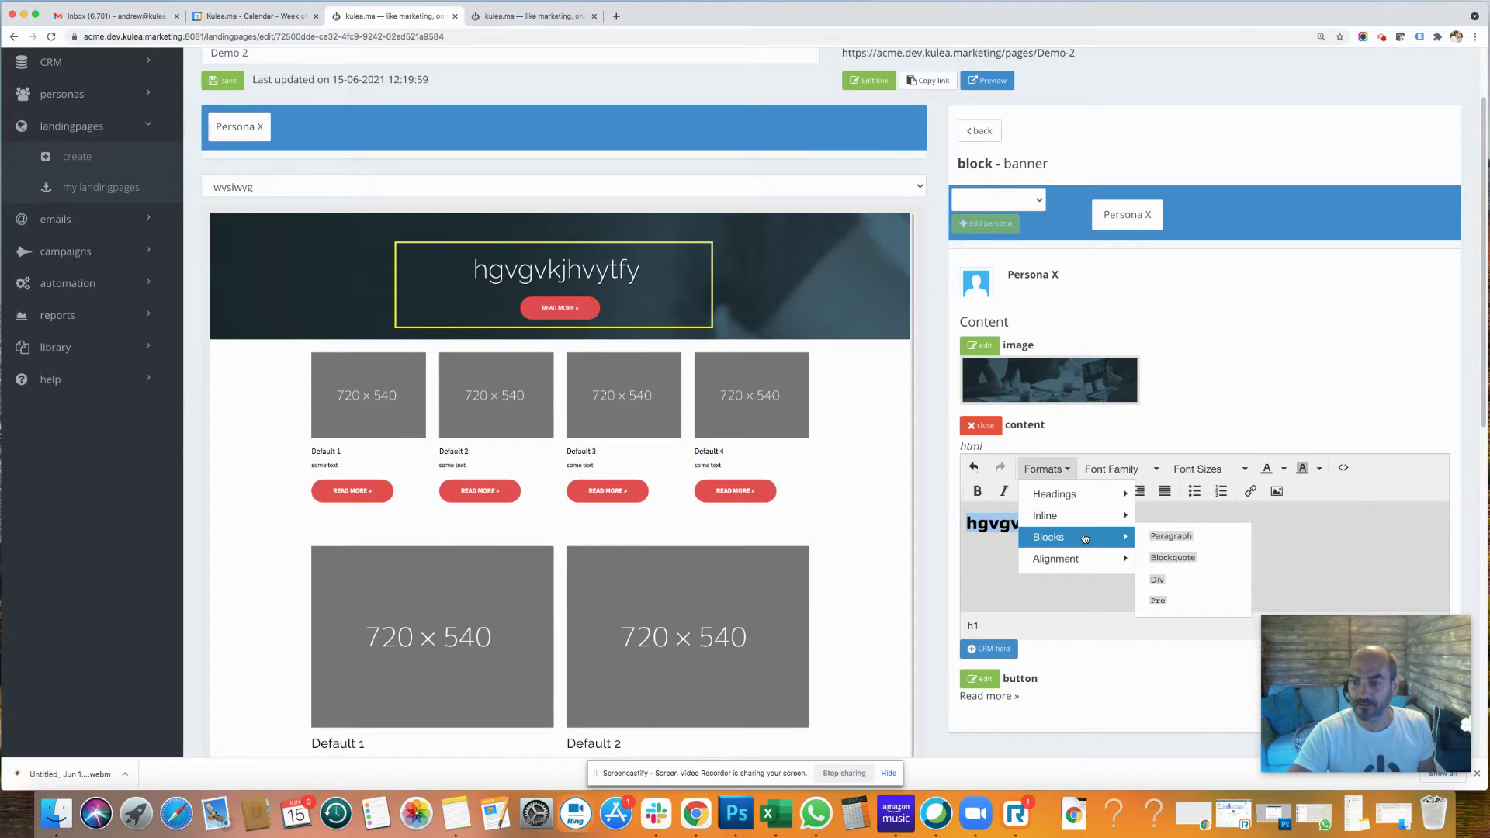
pyautogui.click(1164, 538)
pyautogui.click(1066, 526)
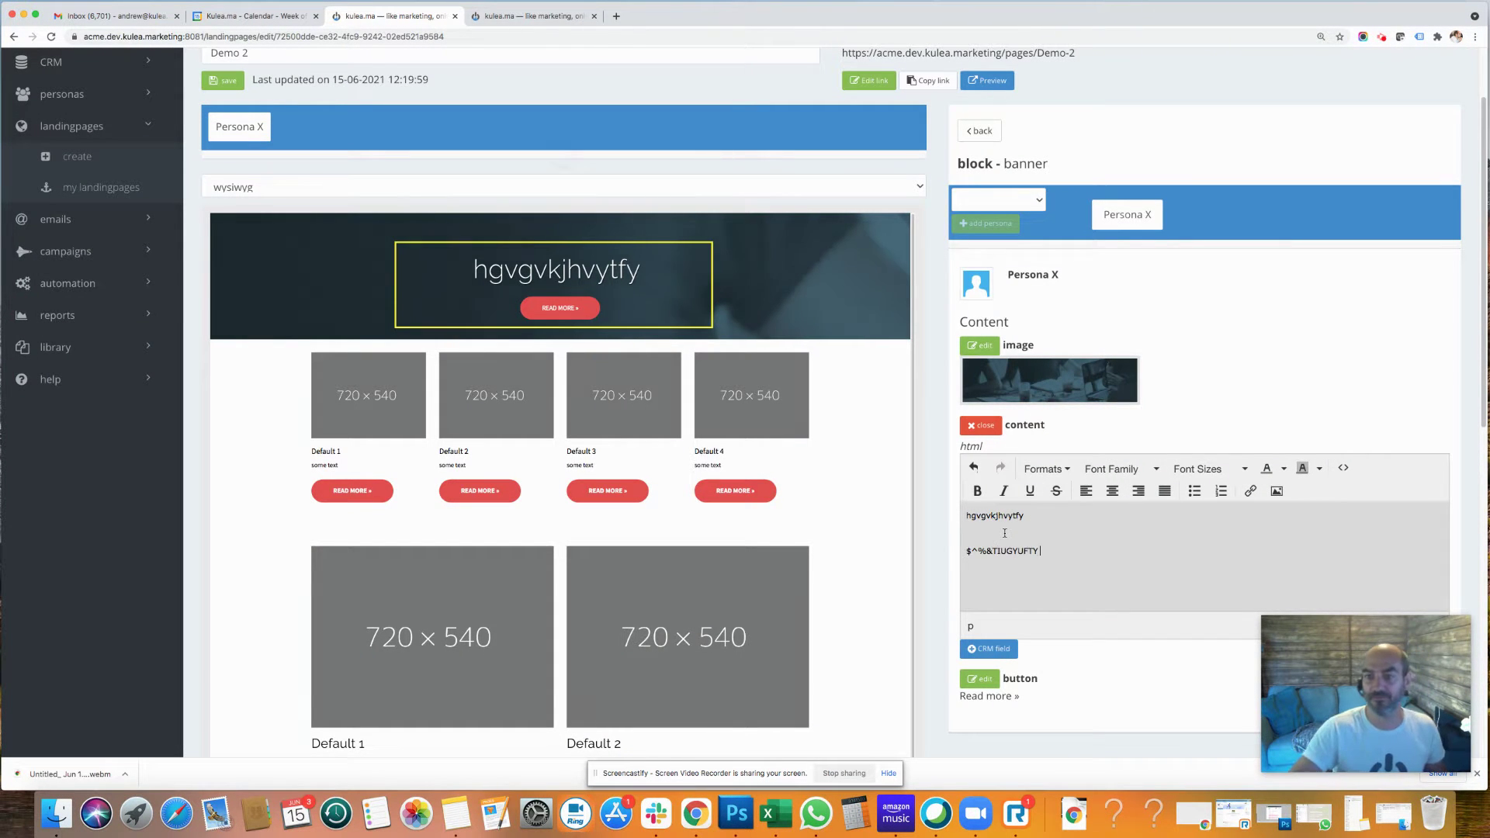
pyautogui.write('fcgnfughmfyugryukgh  y dnyf')
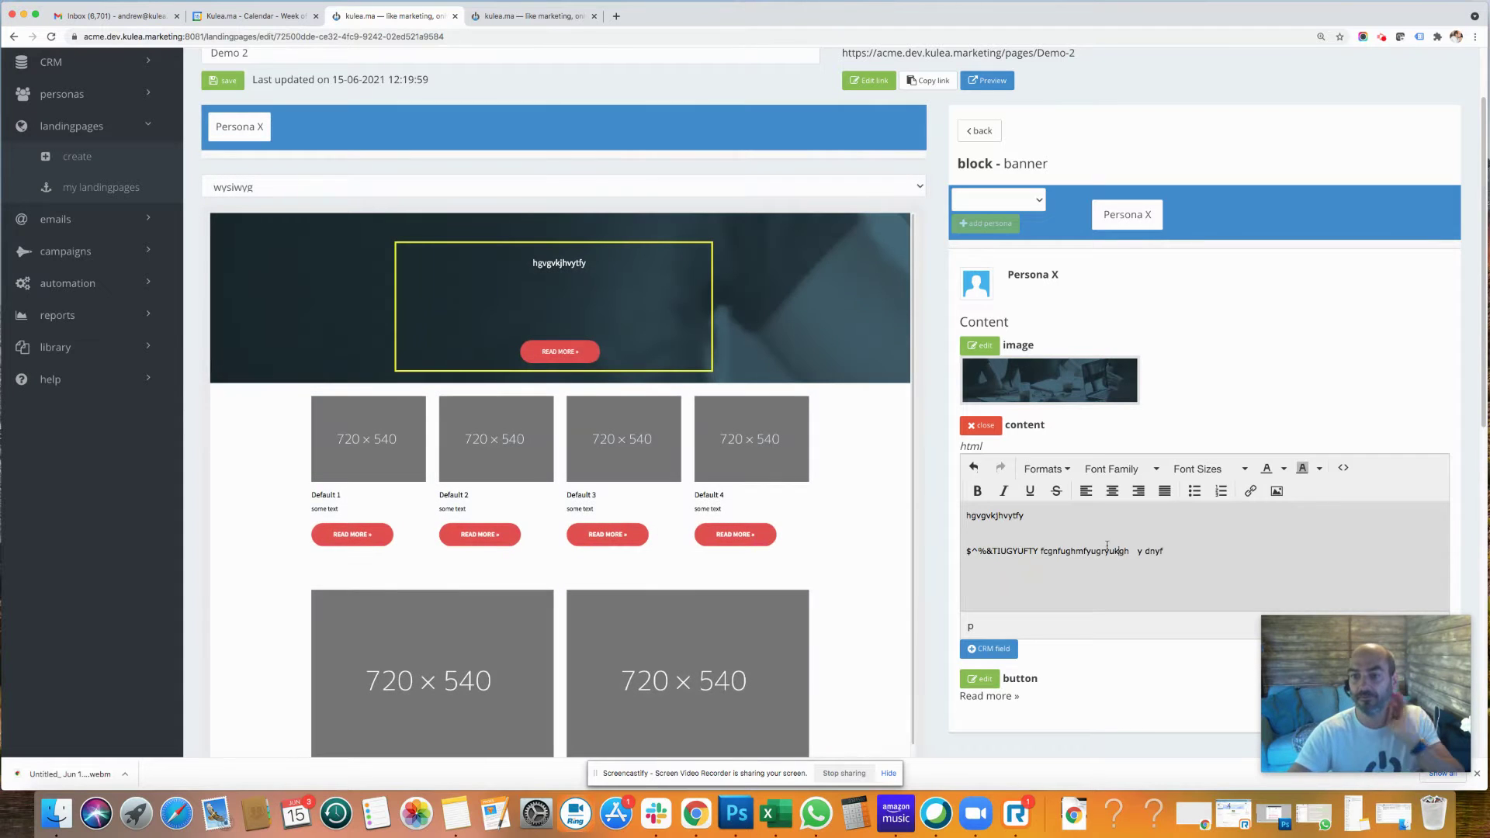
# Step: In the second line of the banner content, make "mfyugryuk" bold and "$^%&TIUGYUFTY" italic
pyautogui.moveTo(1120, 550); pyautogui.dragTo(962, 551)
pyautogui.click(977, 490)
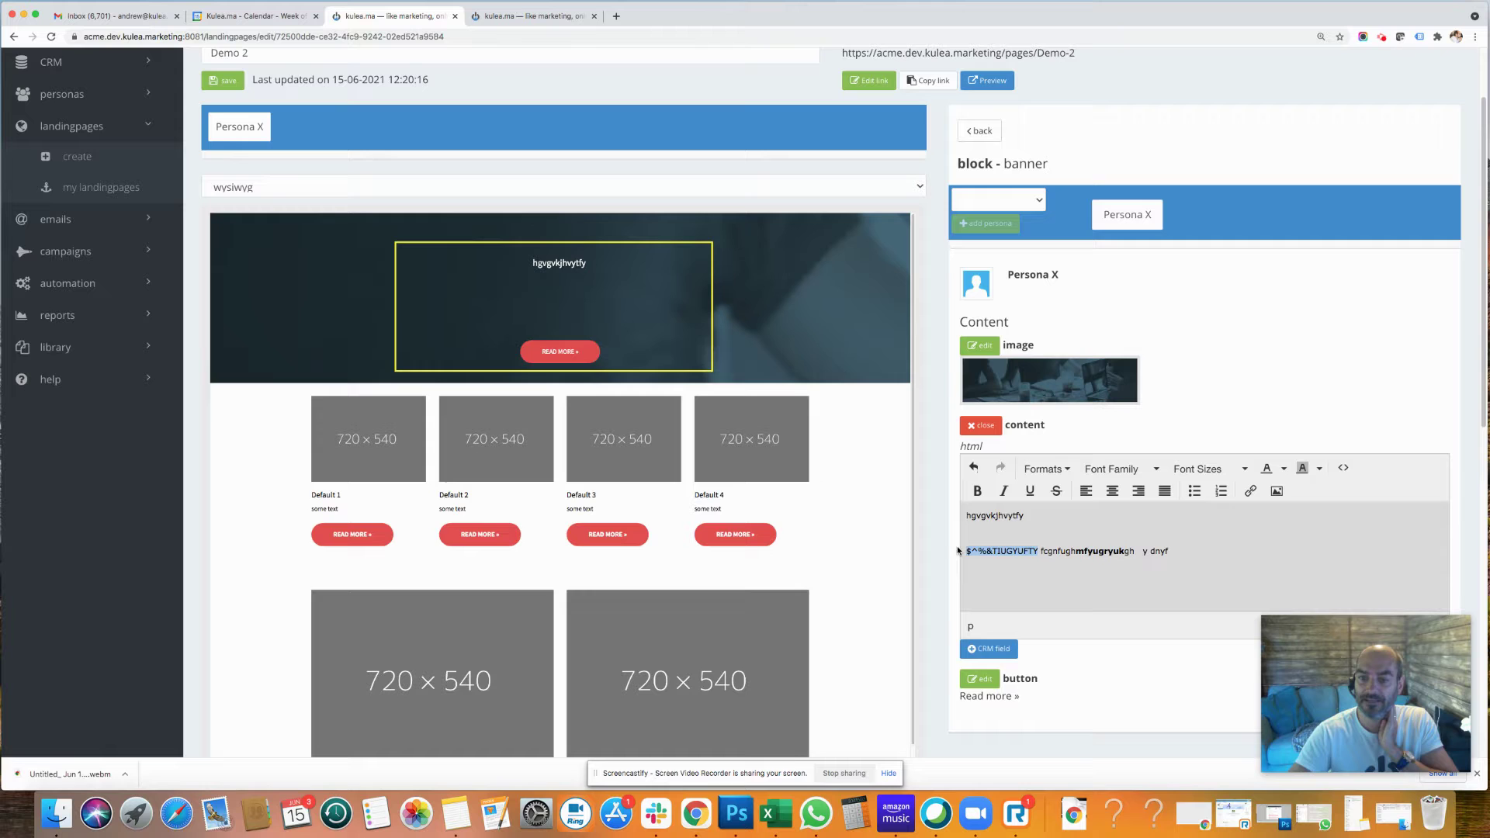
pyautogui.click(1004, 490)
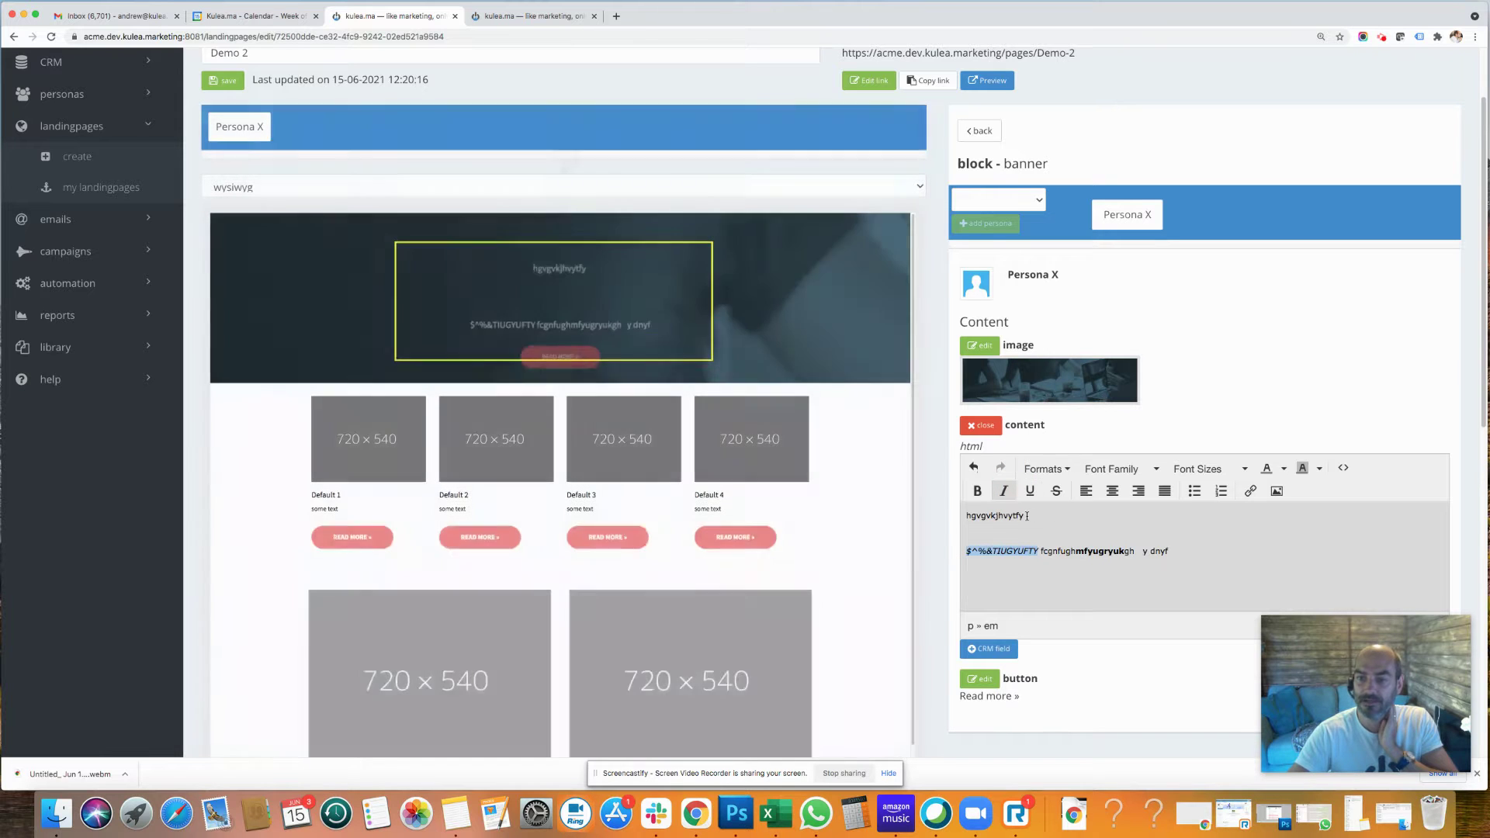
pyautogui.moveTo(1024, 515); pyautogui.dragTo(961, 517)
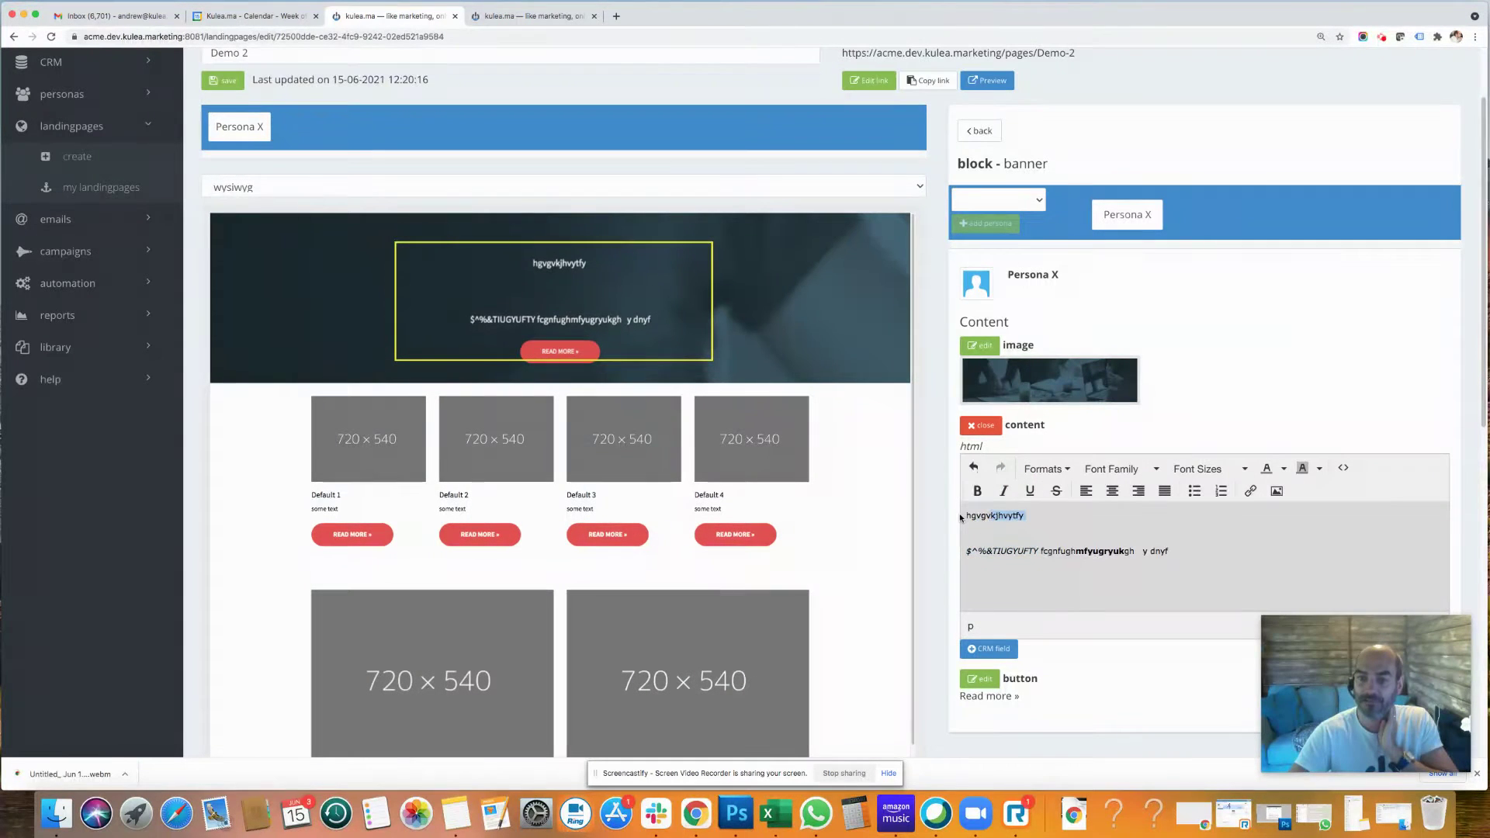
pyautogui.click(1249, 488)
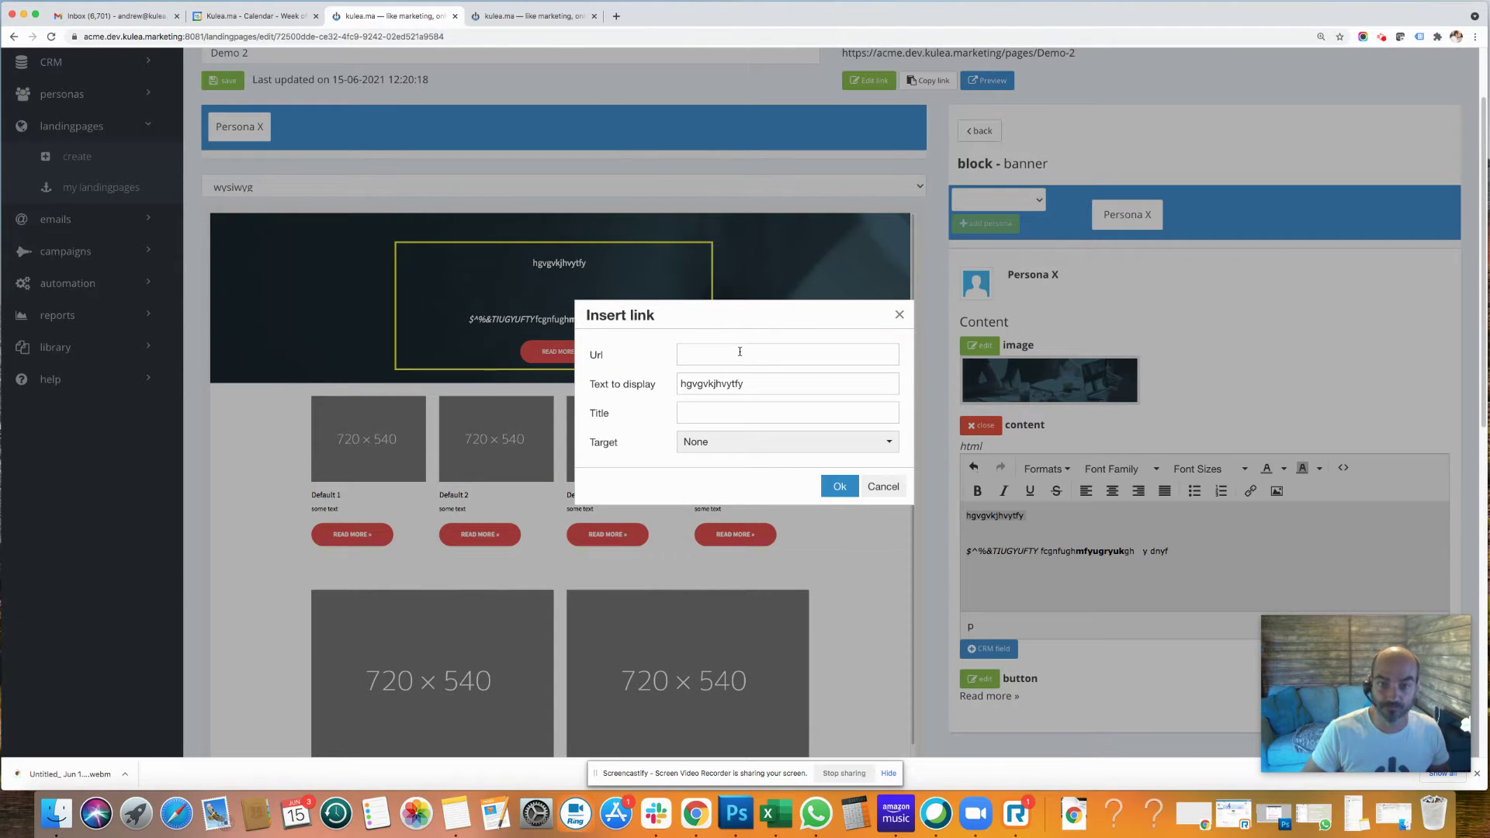
pyautogui.click(736, 353)
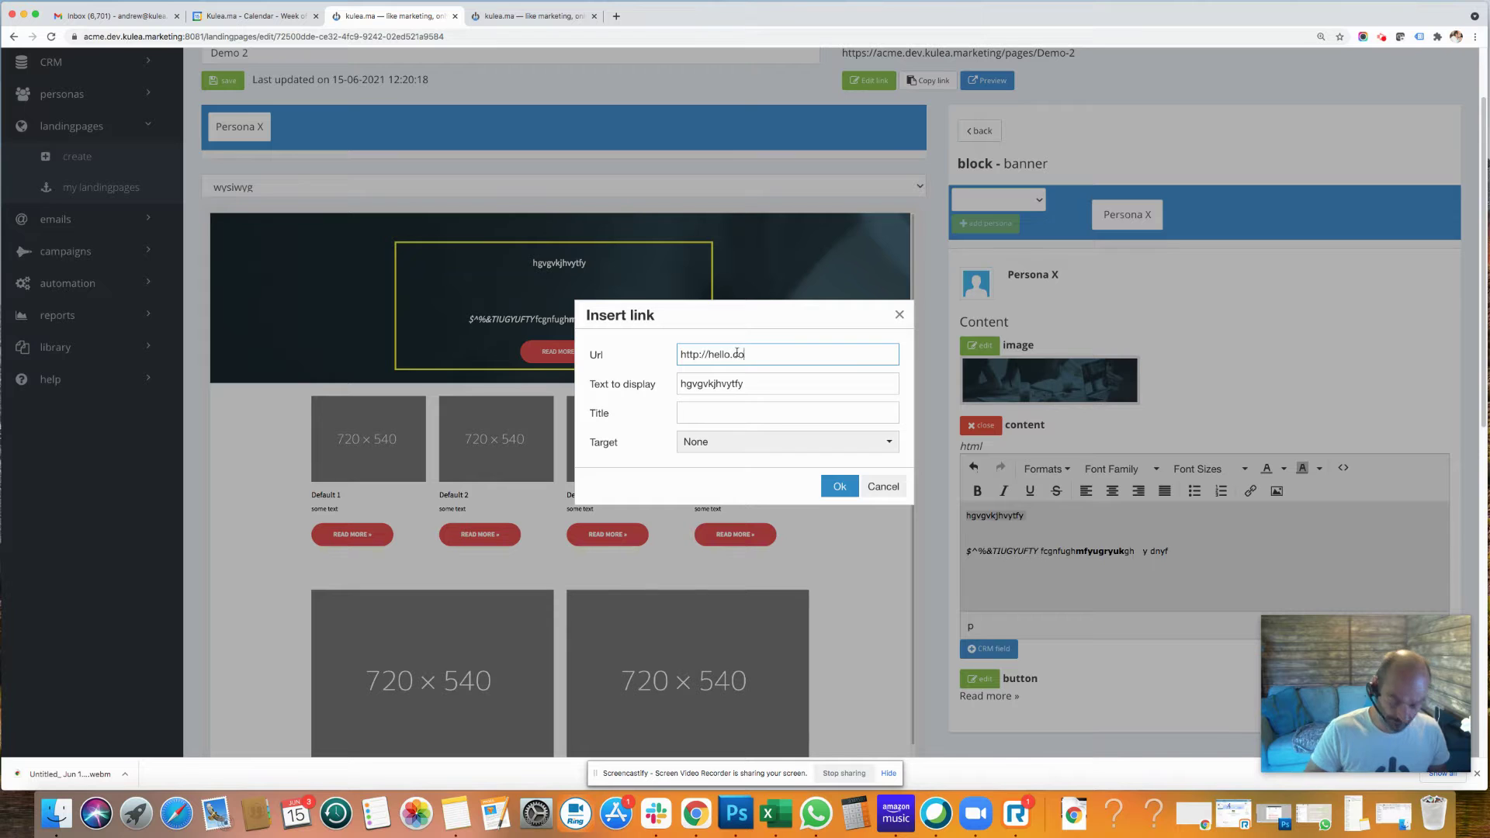
pyautogui.click(840, 487)
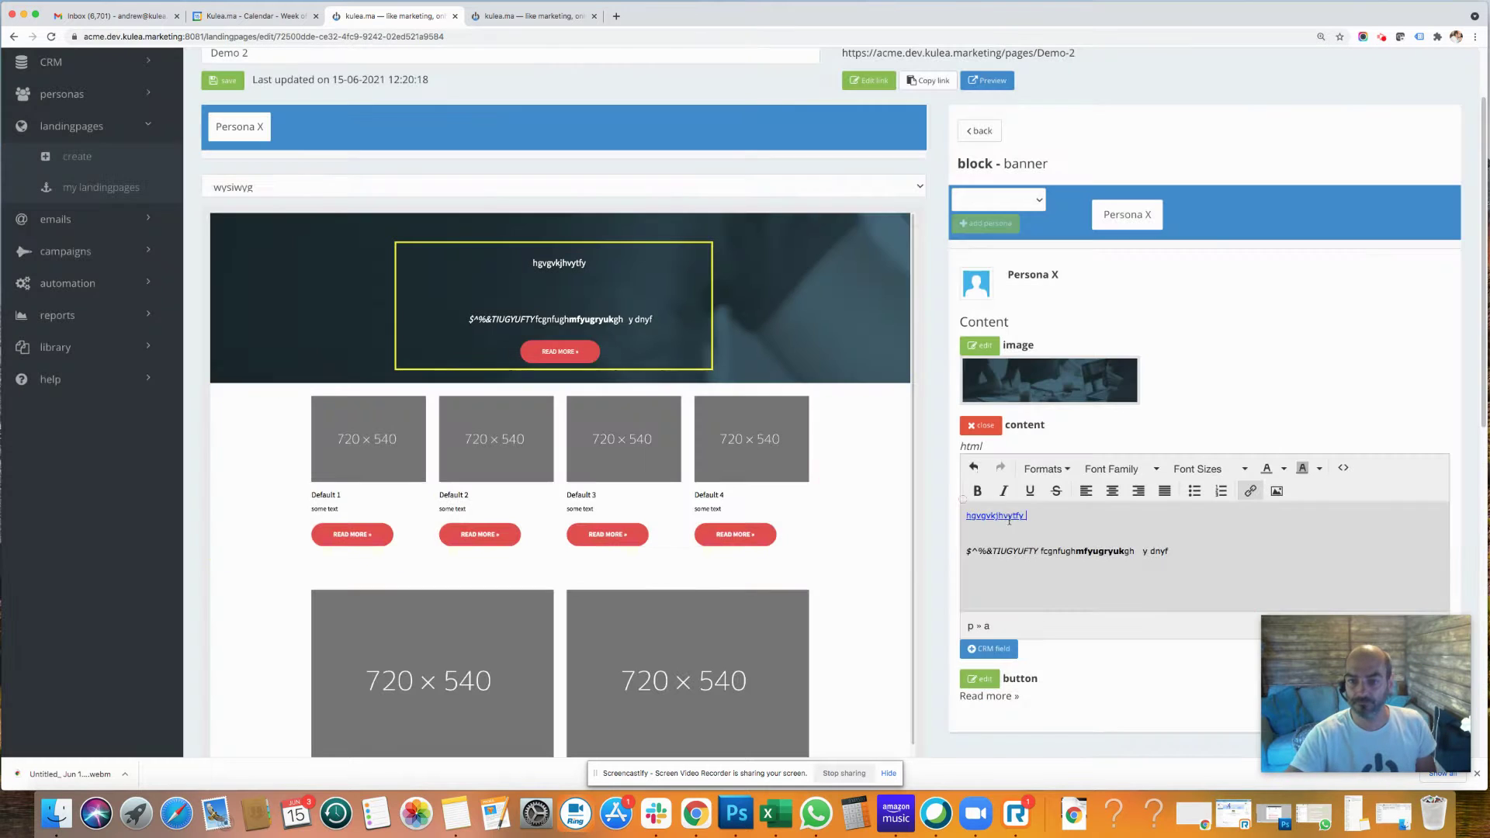
# Step: Split the banner content's second line into three lines, breaking it after "$^%&TIUGYUFTY" and before "y dnyf"
pyautogui.click(1041, 550)
pyautogui.press('Return')
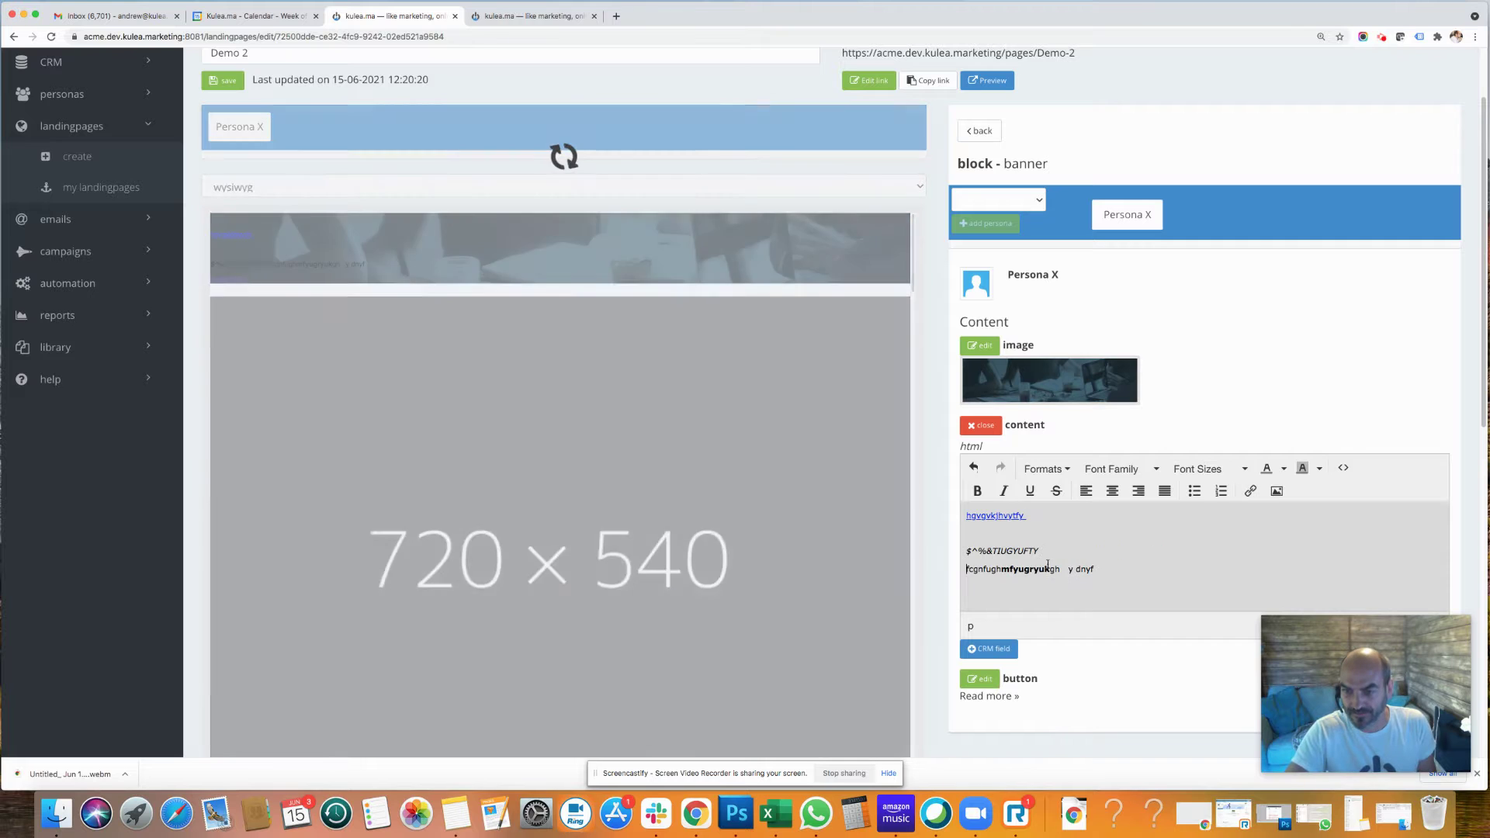
pyautogui.click(1069, 569)
pyautogui.press('Return')
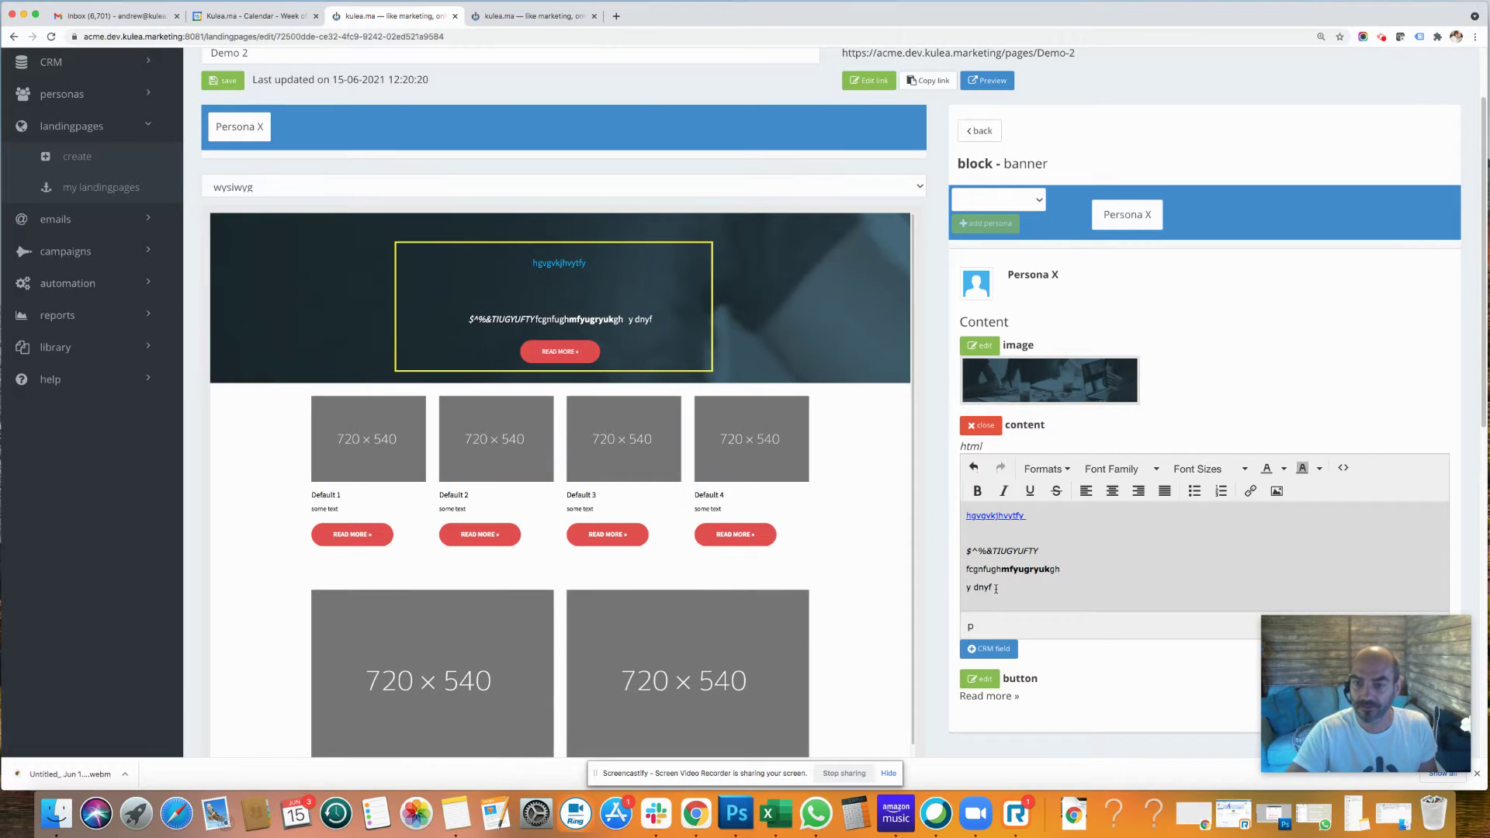
# Step: Turn the three lines below the banner link into a bulleted list and delete the empty line above them
pyautogui.moveTo(996, 588); pyautogui.dragTo(956, 556)
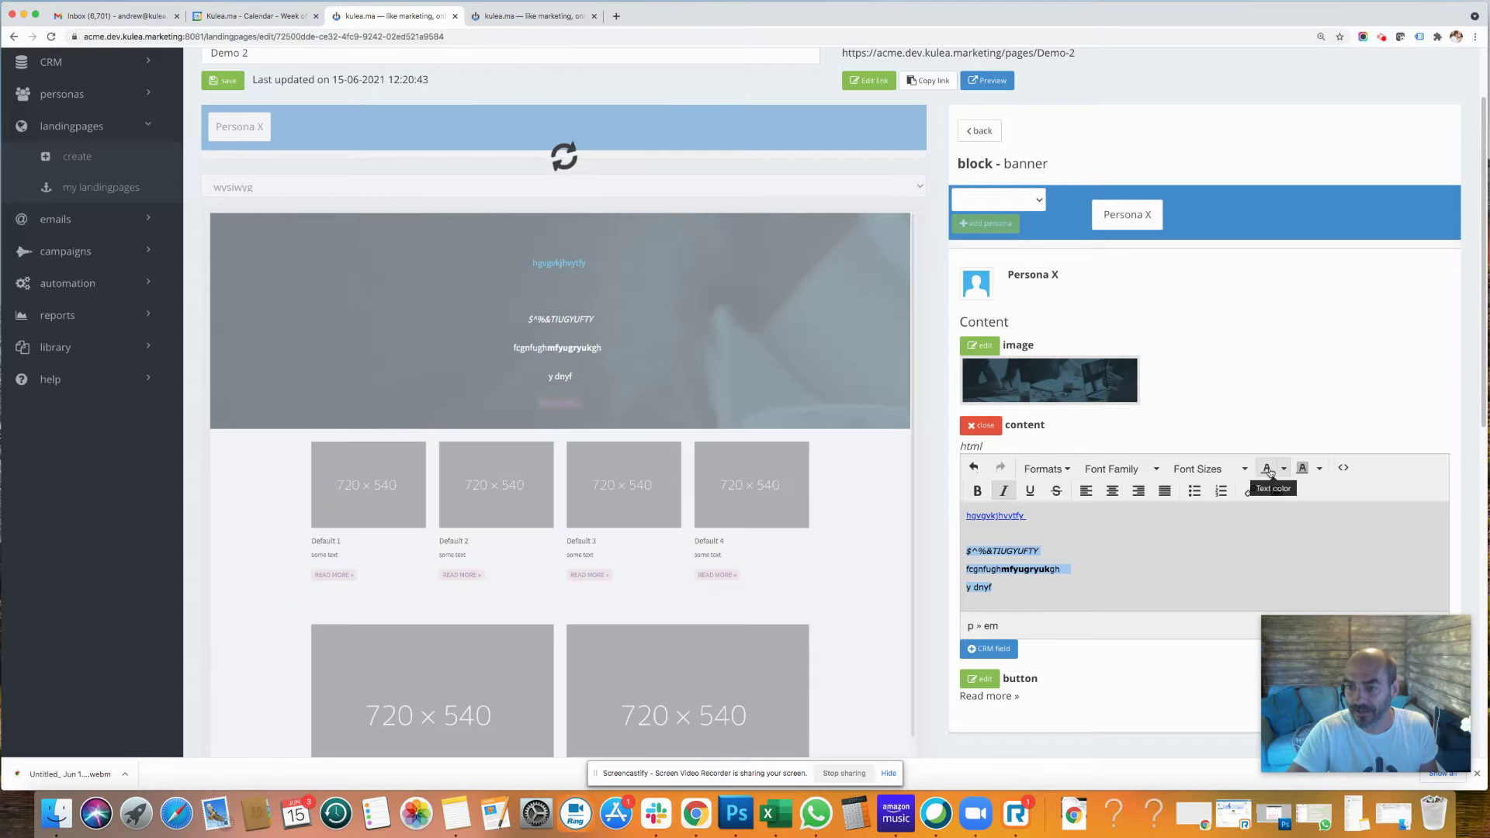
pyautogui.click(1194, 490)
pyautogui.click(1211, 561)
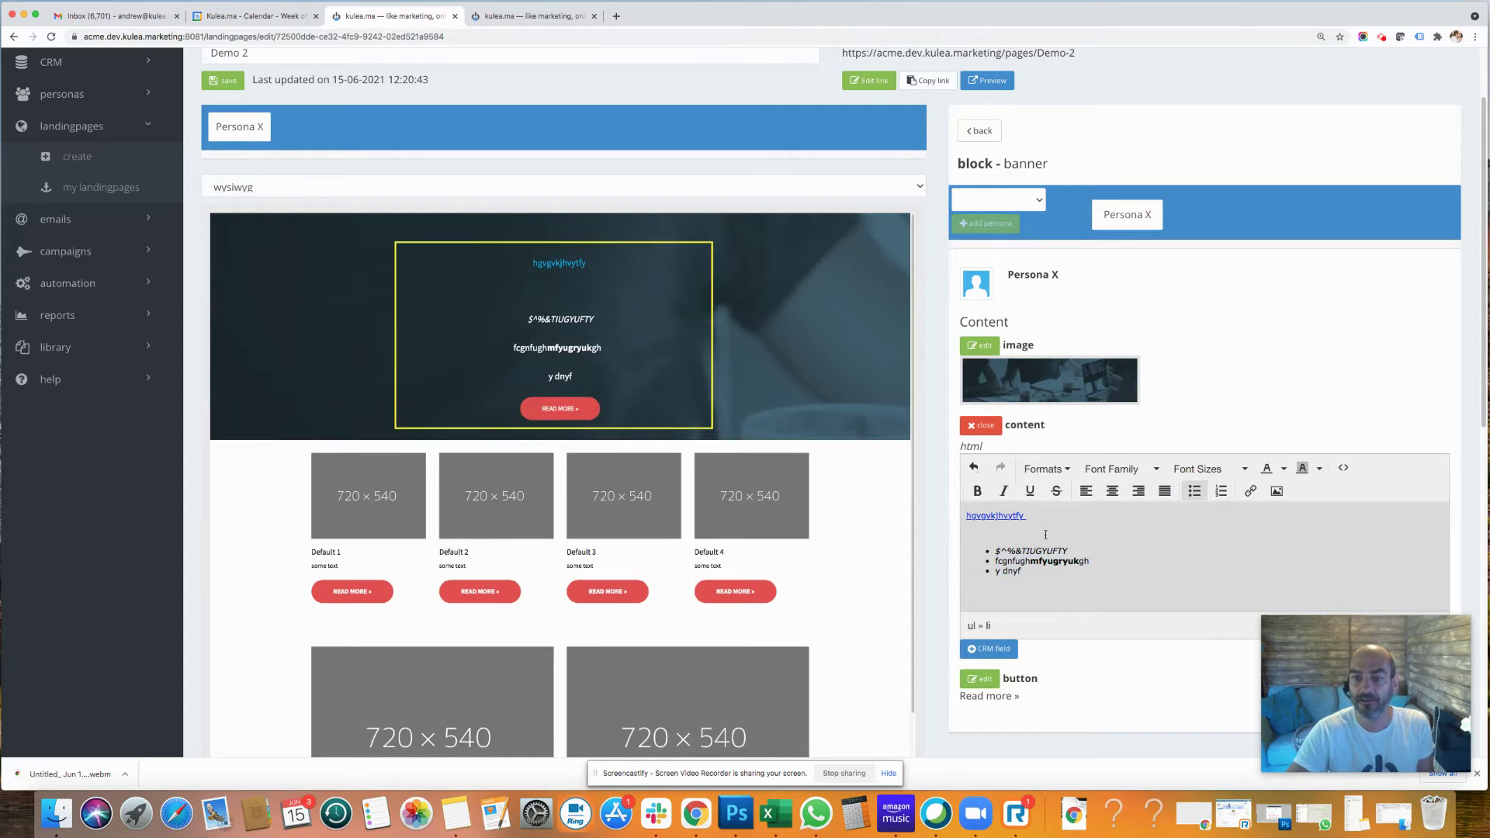
pyautogui.click(1054, 533)
pyautogui.press('BackSpace')
# Step: Format all of the banner text in Arial at 12pt and align it left
pyautogui.moveTo(1077, 565); pyautogui.dragTo(953, 510)
pyautogui.click(1163, 469)
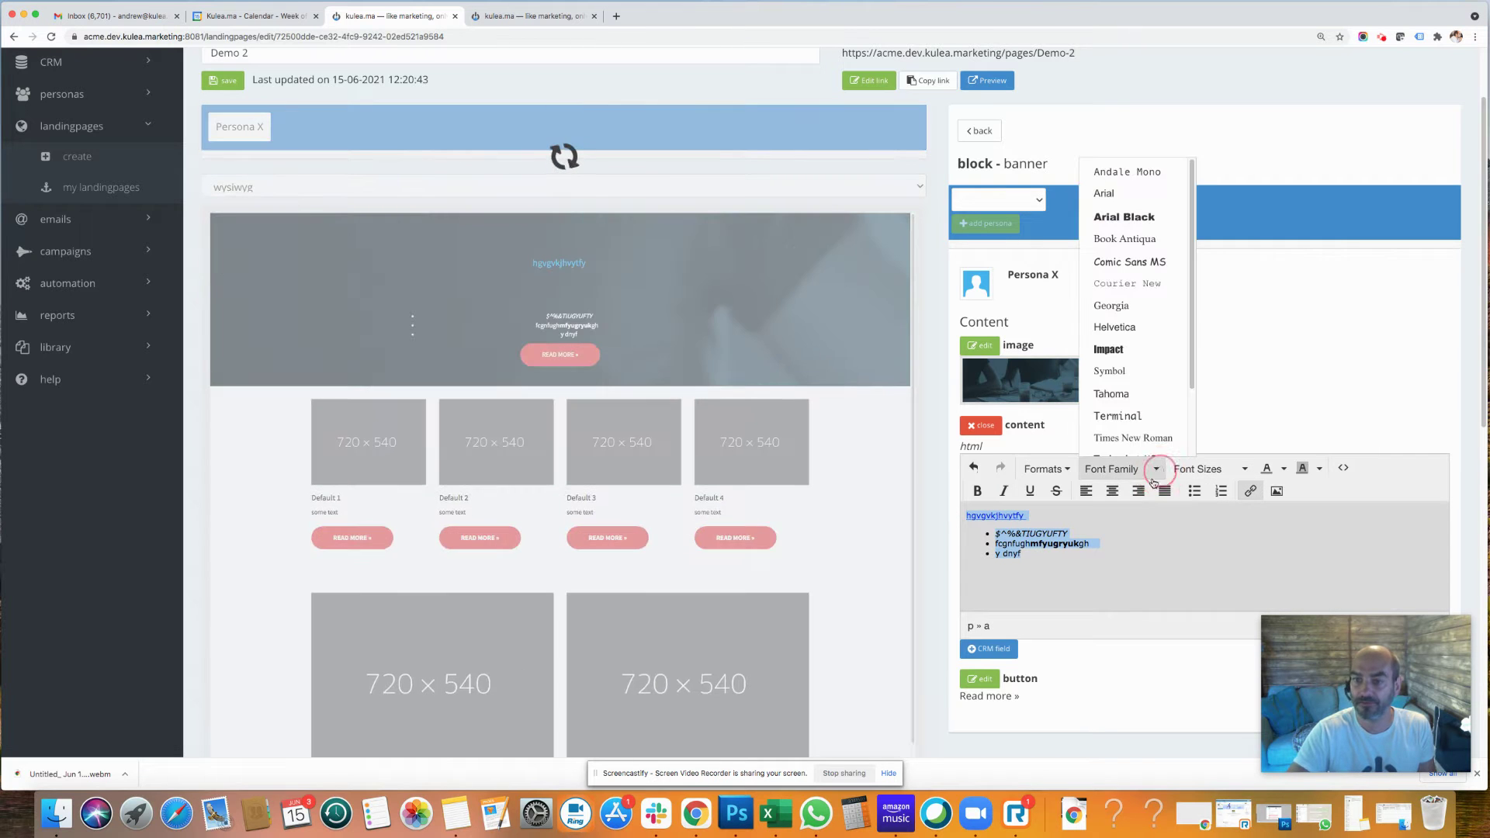
pyautogui.click(1146, 198)
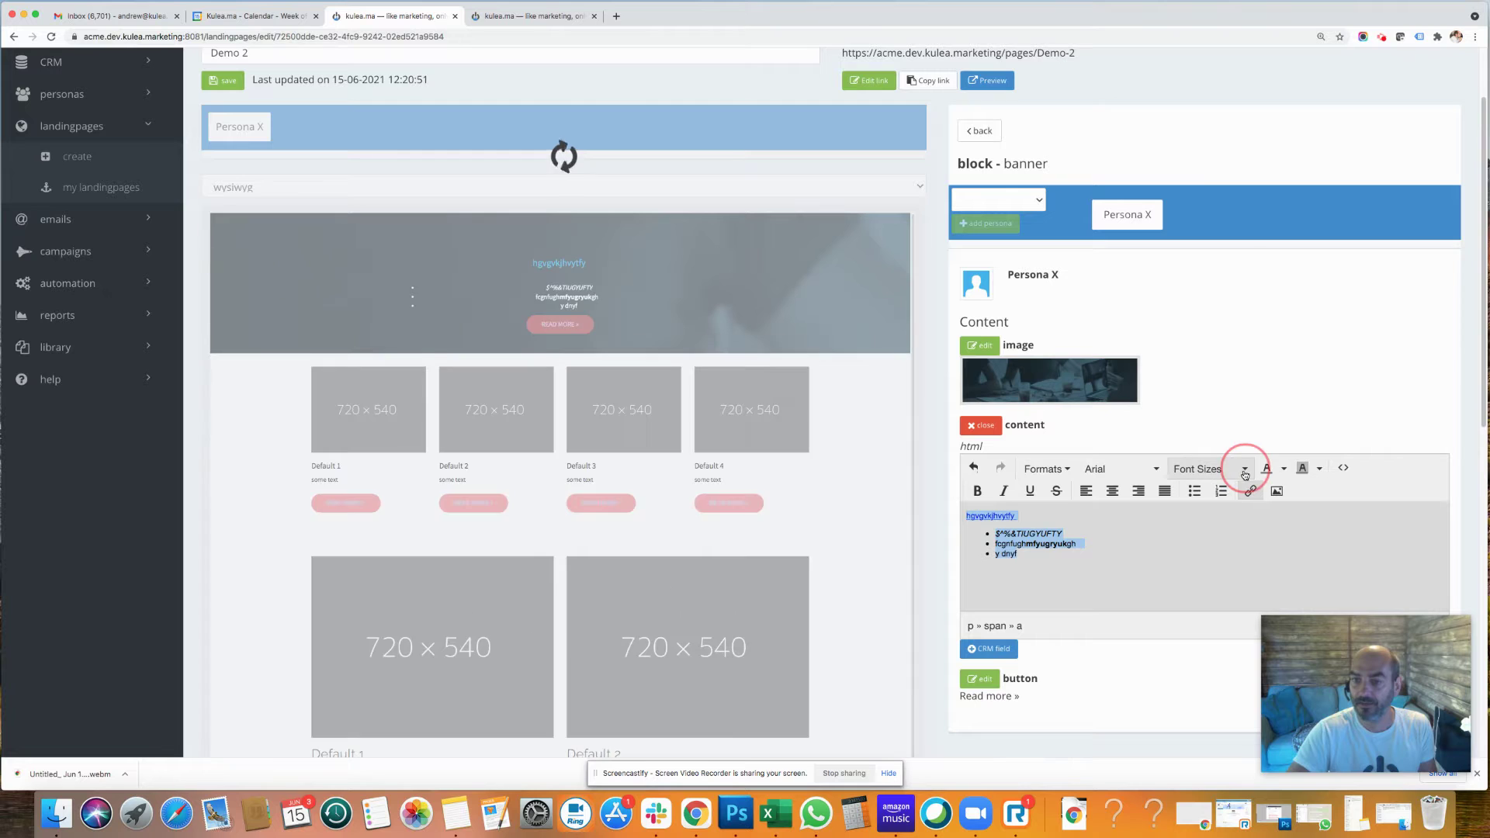
pyautogui.click(1244, 470)
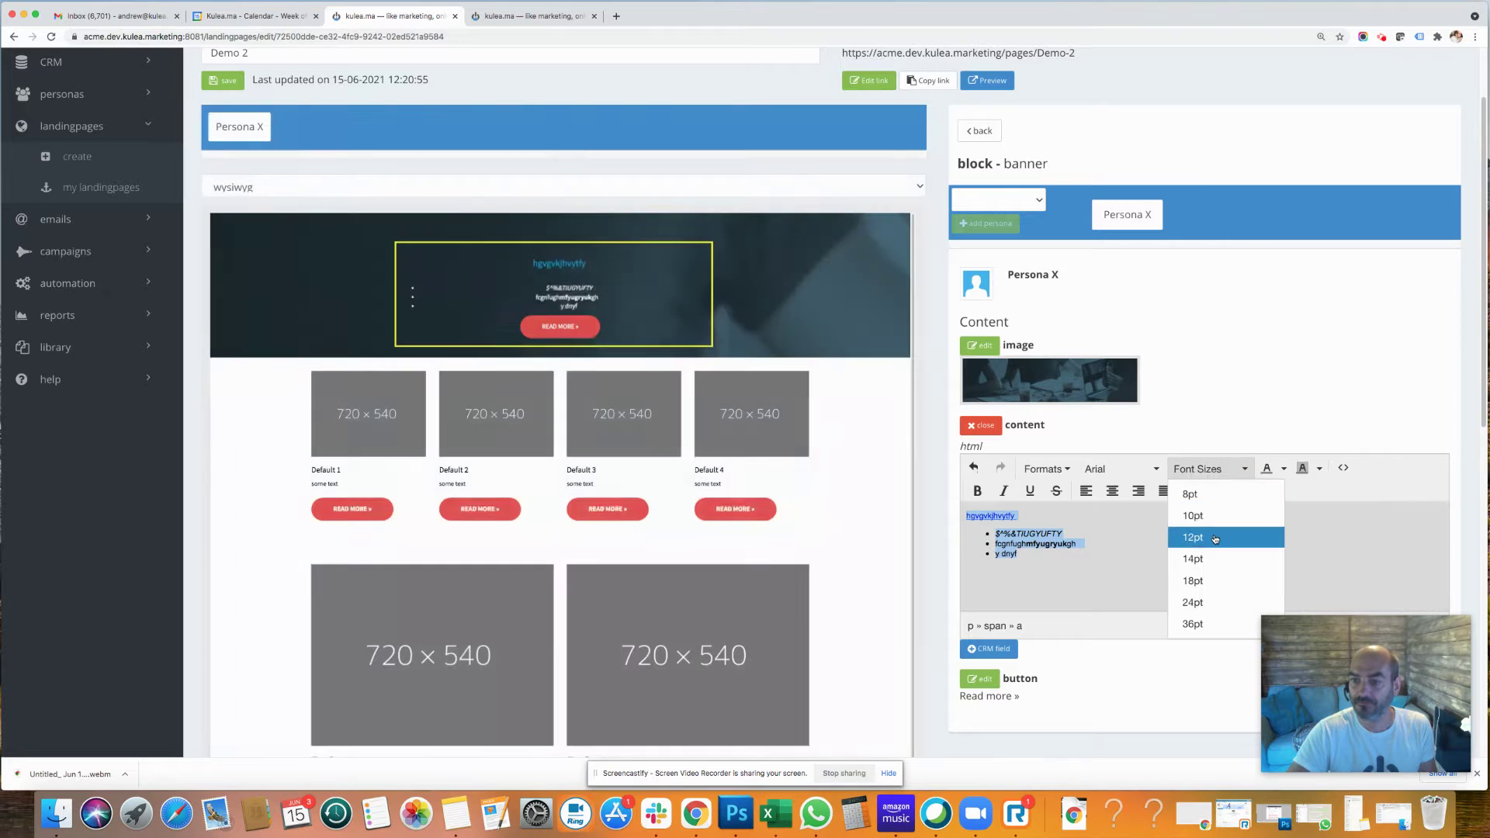
pyautogui.click(1199, 536)
pyautogui.click(1182, 560)
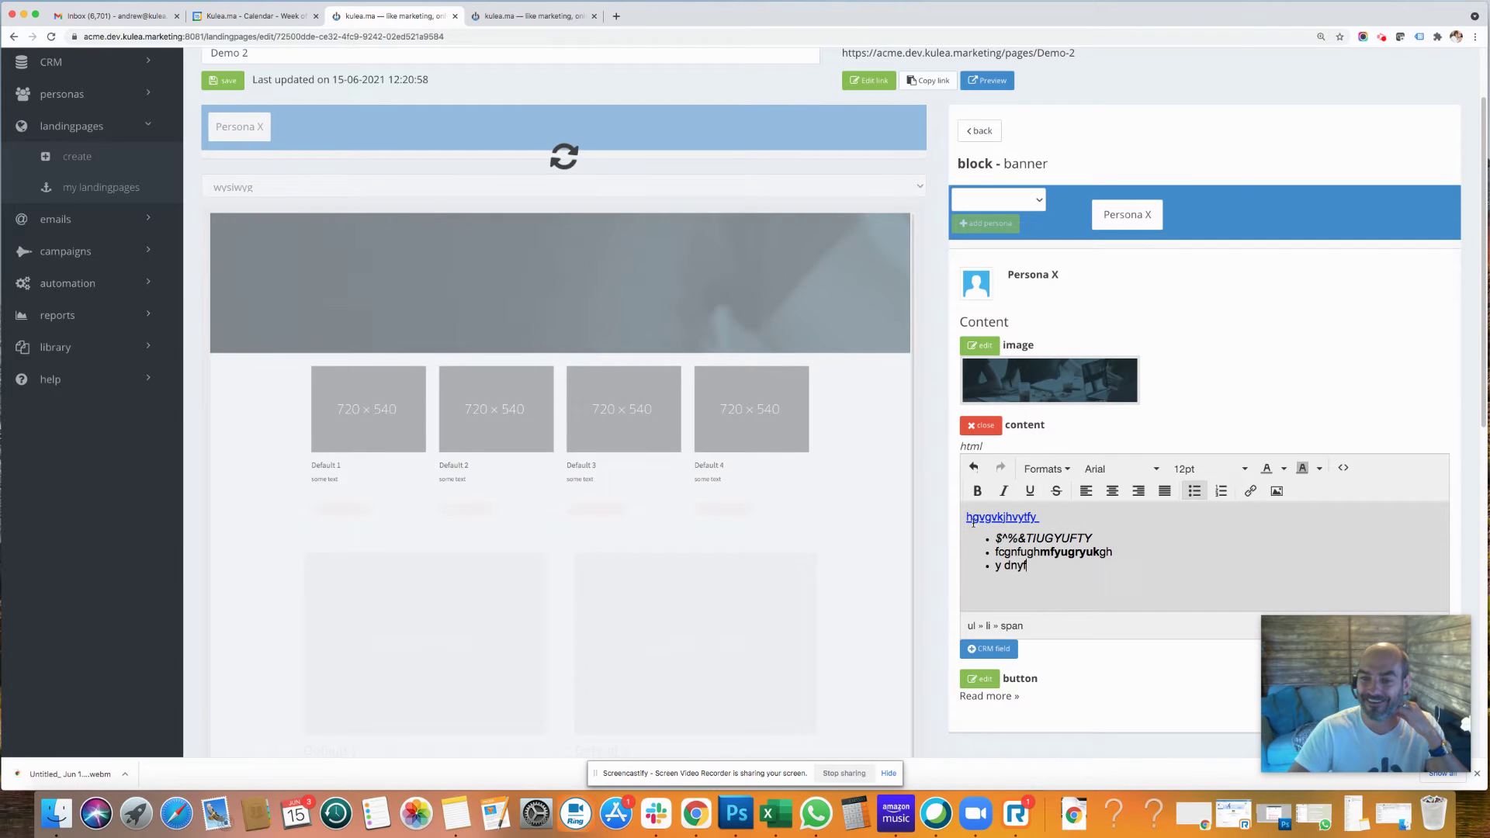
pyautogui.moveTo(970, 518); pyautogui.dragTo(1029, 567)
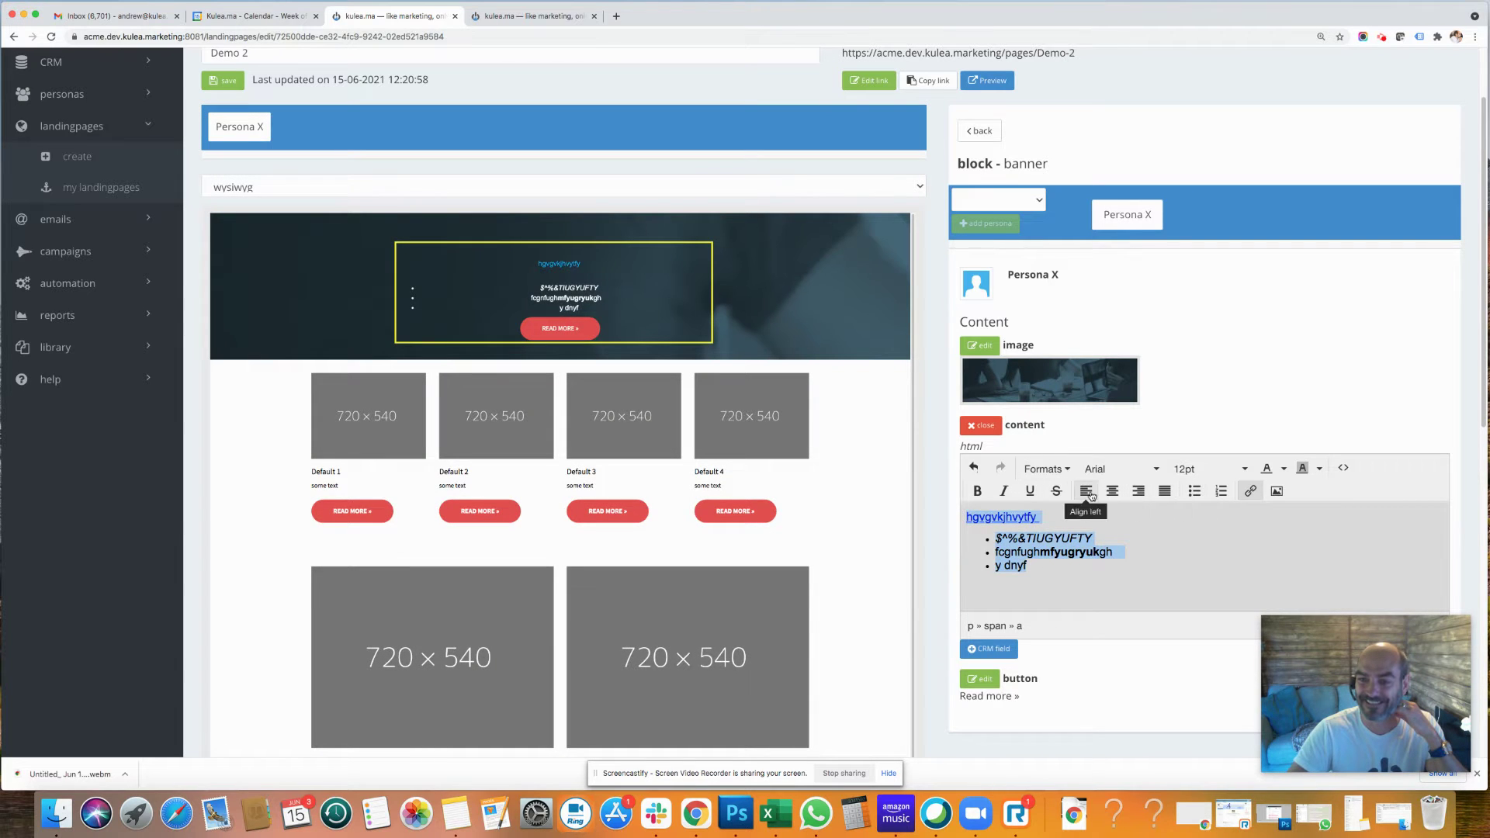
pyautogui.click(1162, 527)
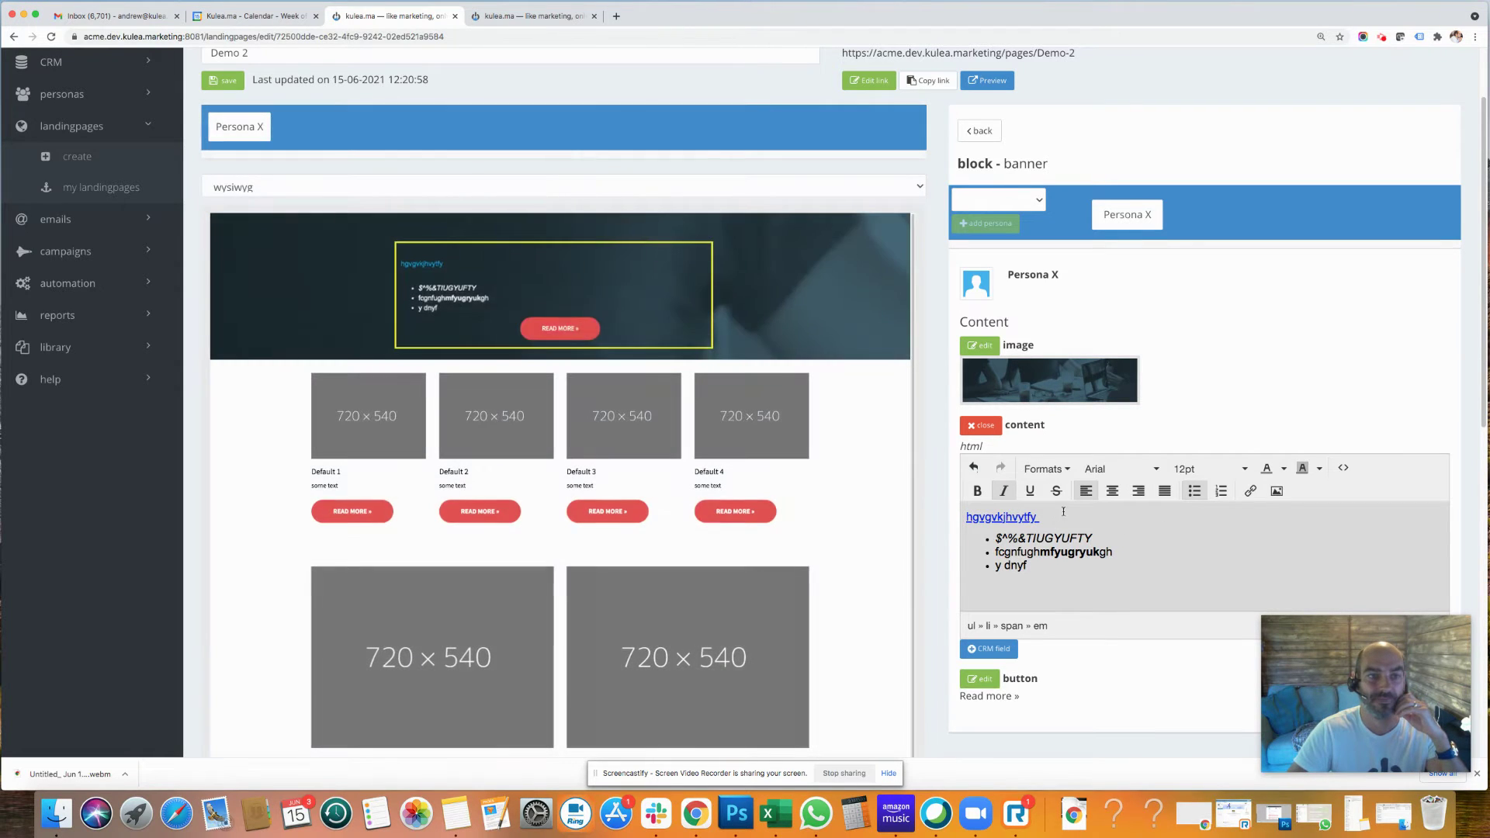
# Step: Switch to the existing Demo page landing page and open its banner block's content for editing
pyautogui.click(534, 16)
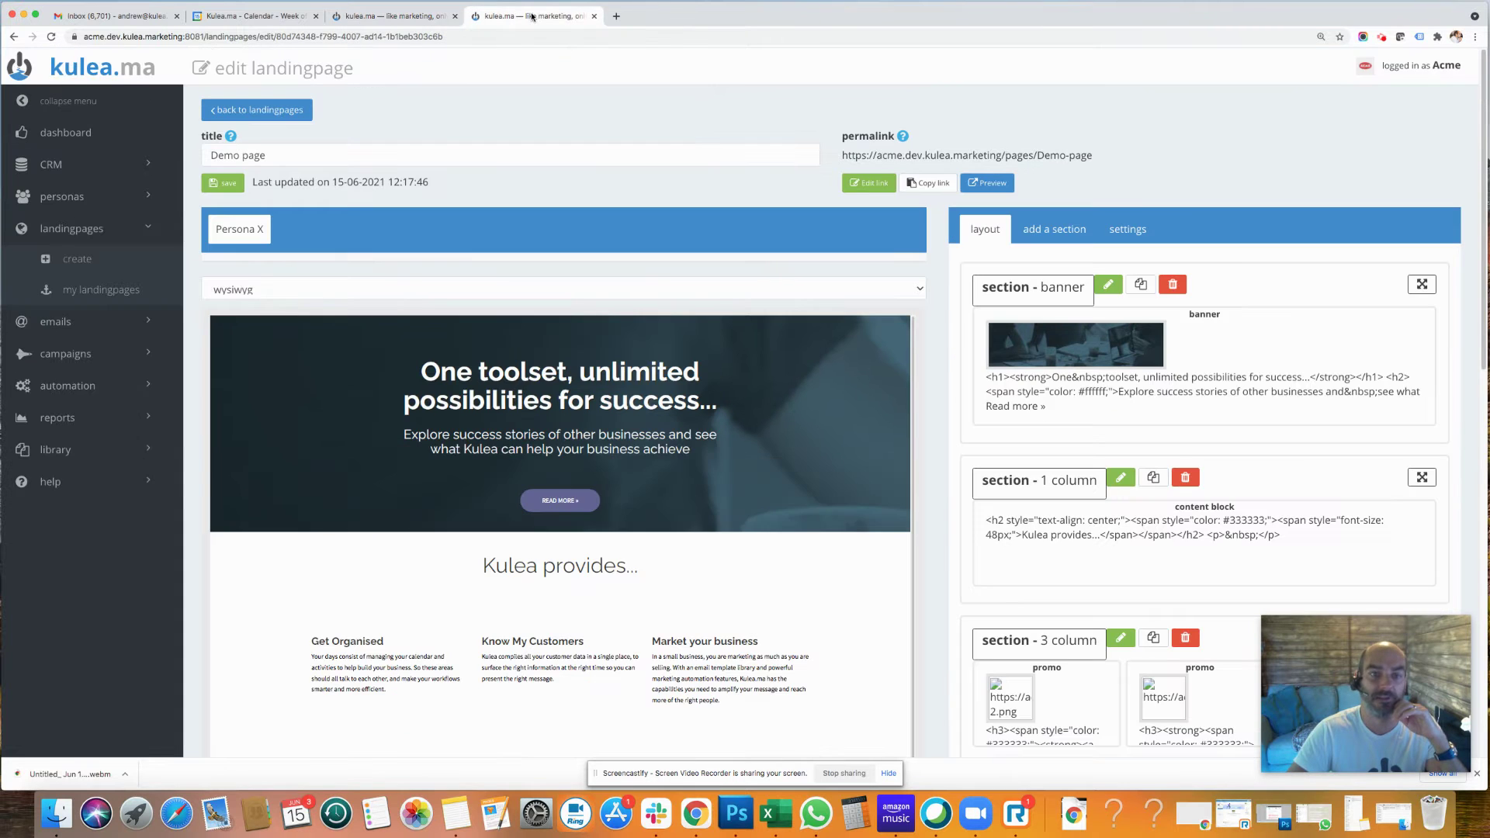
pyautogui.click(1193, 367)
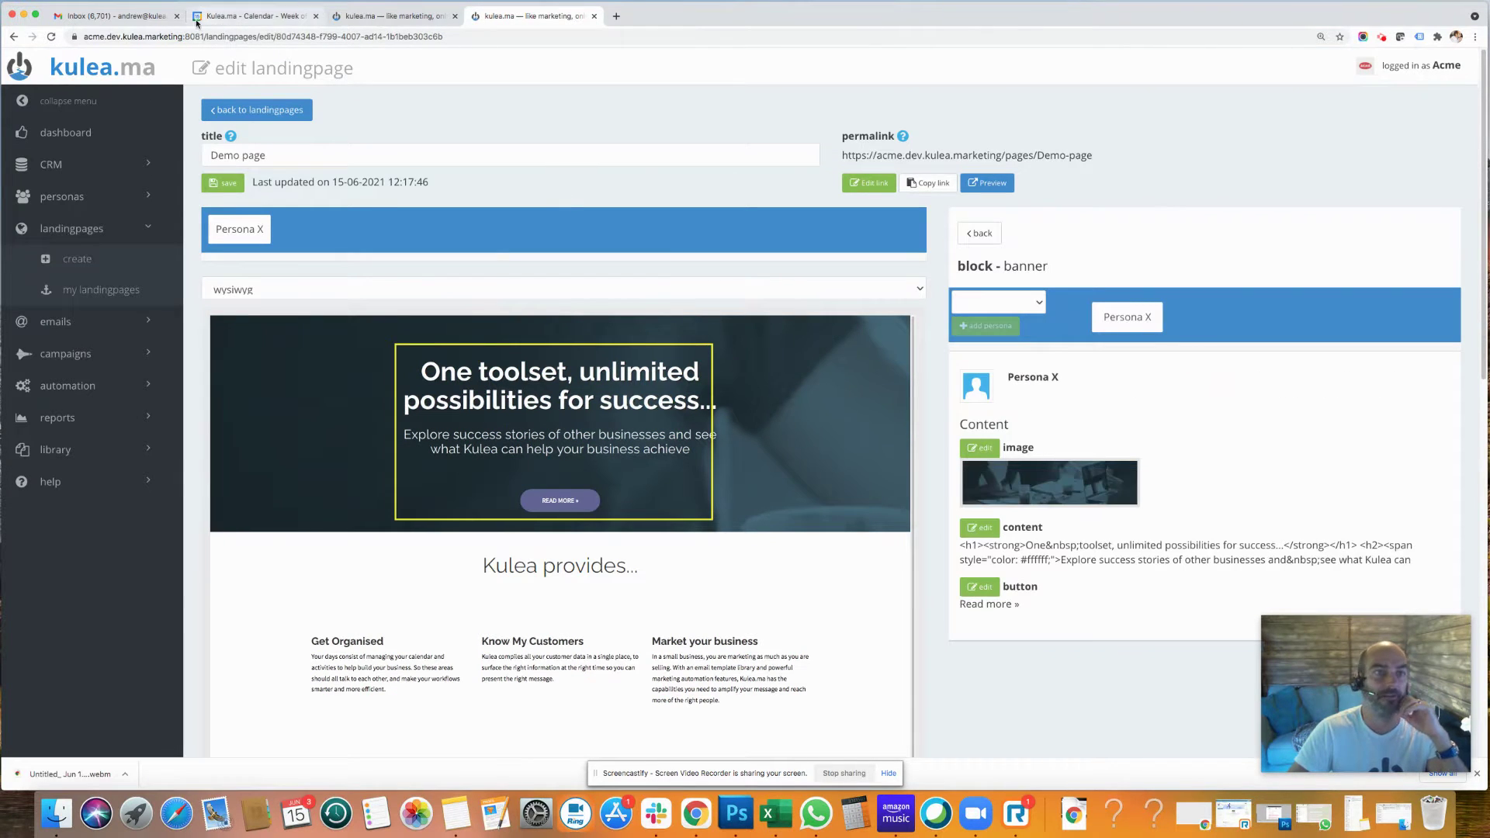
pyautogui.click(980, 535)
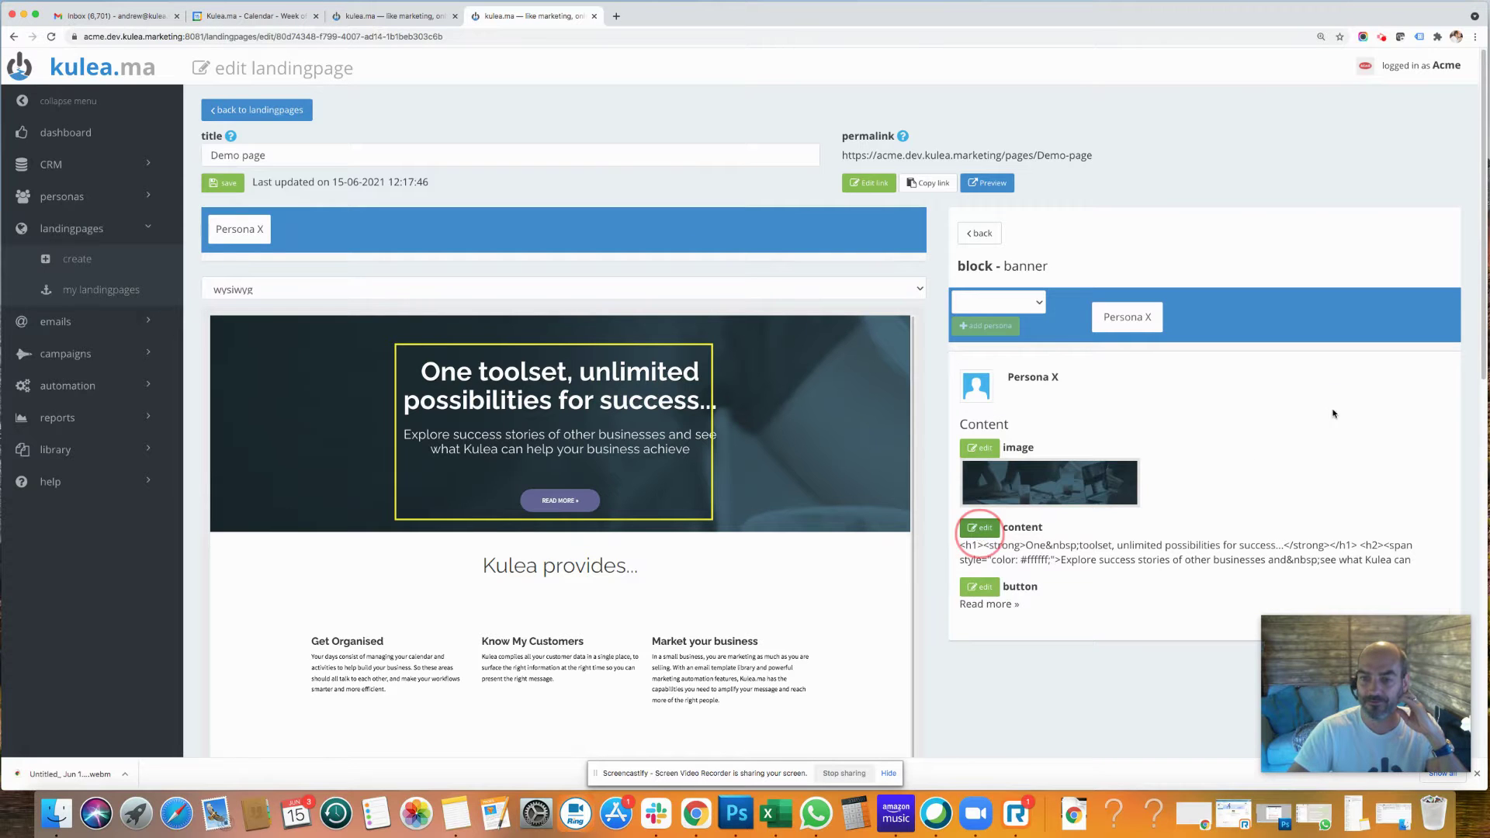
pyautogui.scroll(-5, 1319, 431)
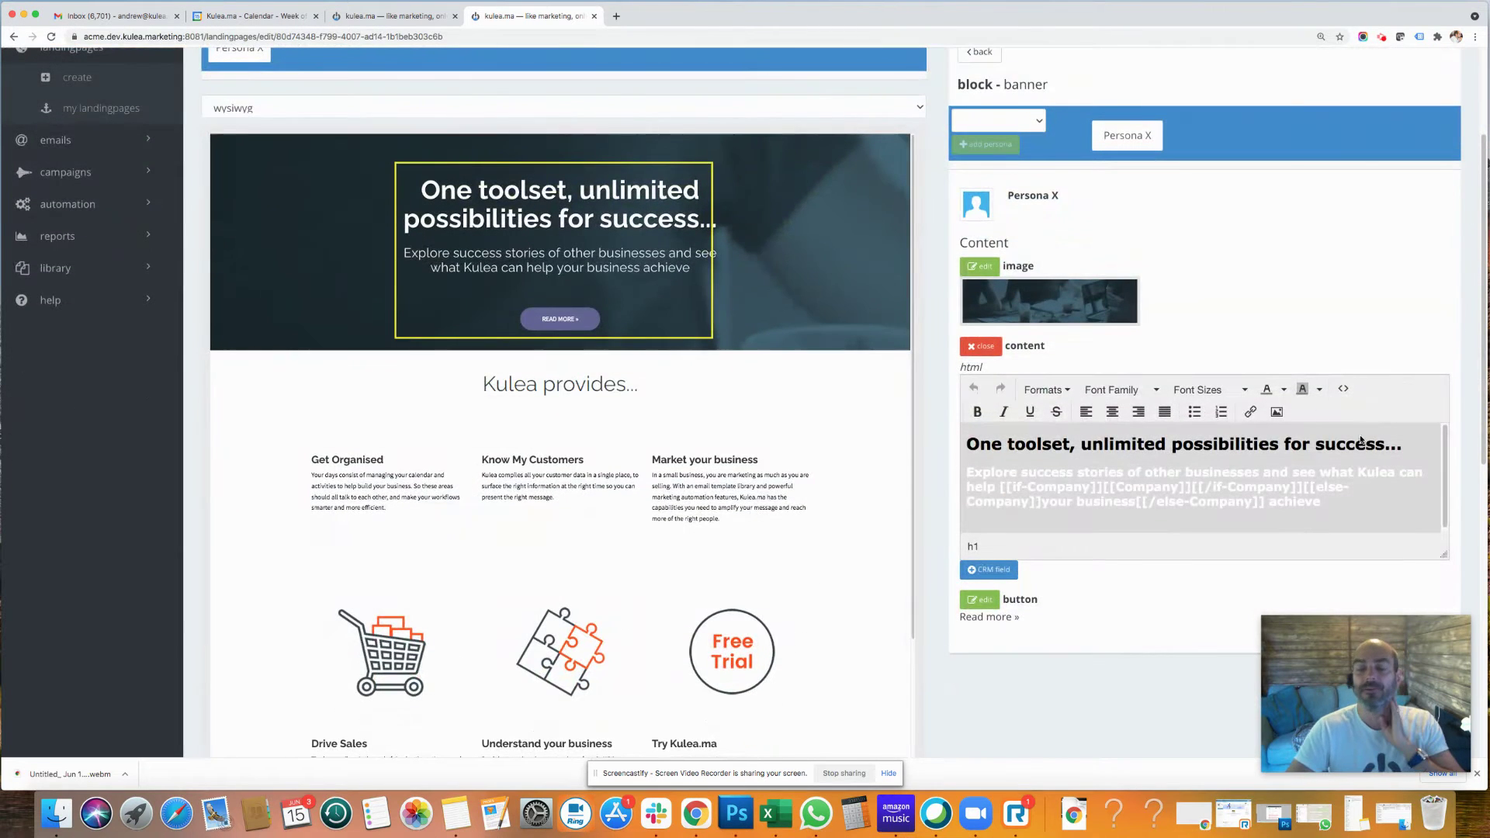
# Step: Copy the complete HTML source code of the Demo page's banner content
pyautogui.click(1326, 507)
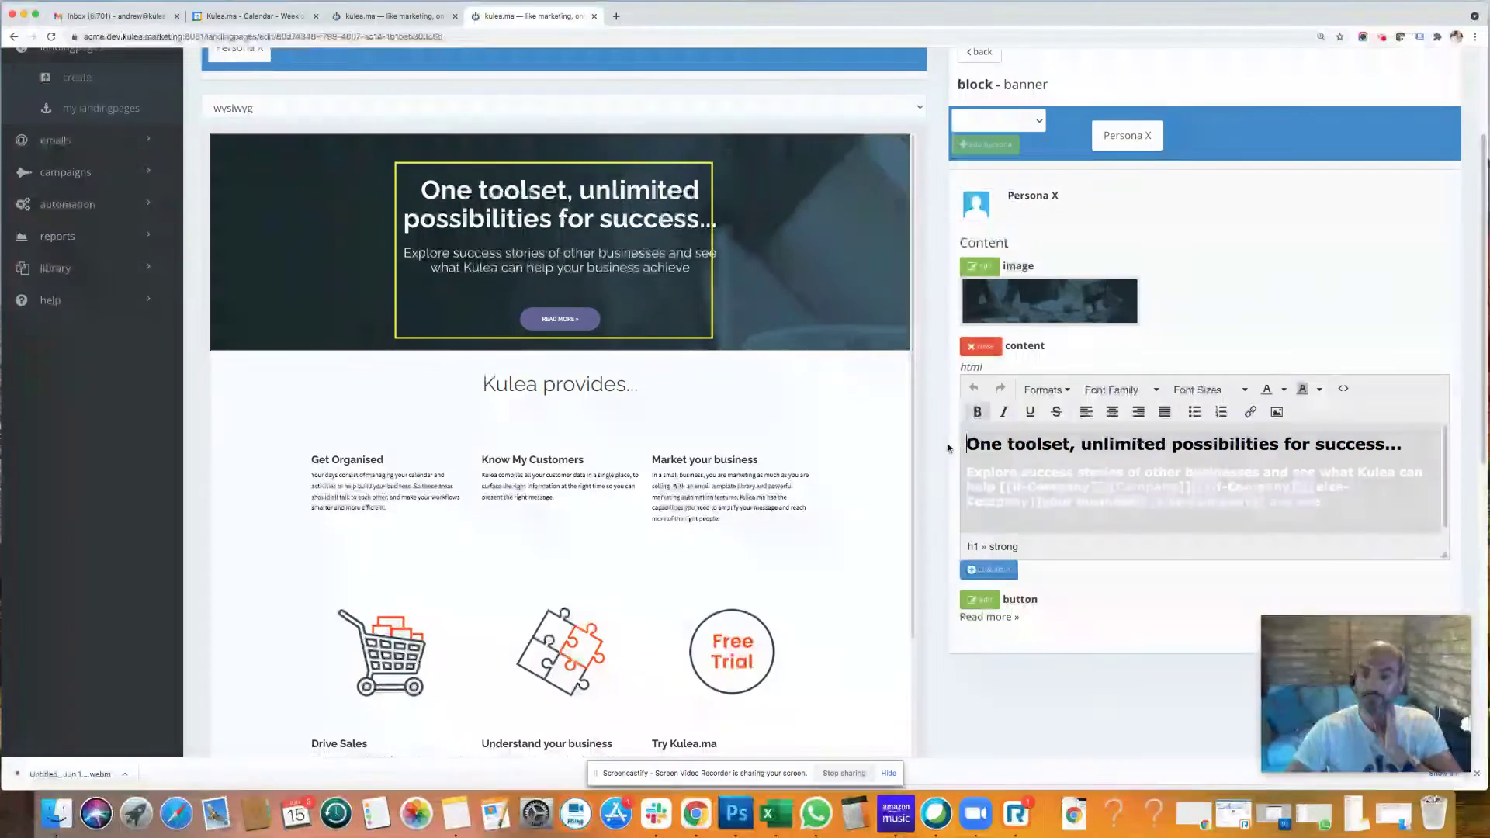
pyautogui.moveTo(966, 444); pyautogui.dragTo(1325, 513)
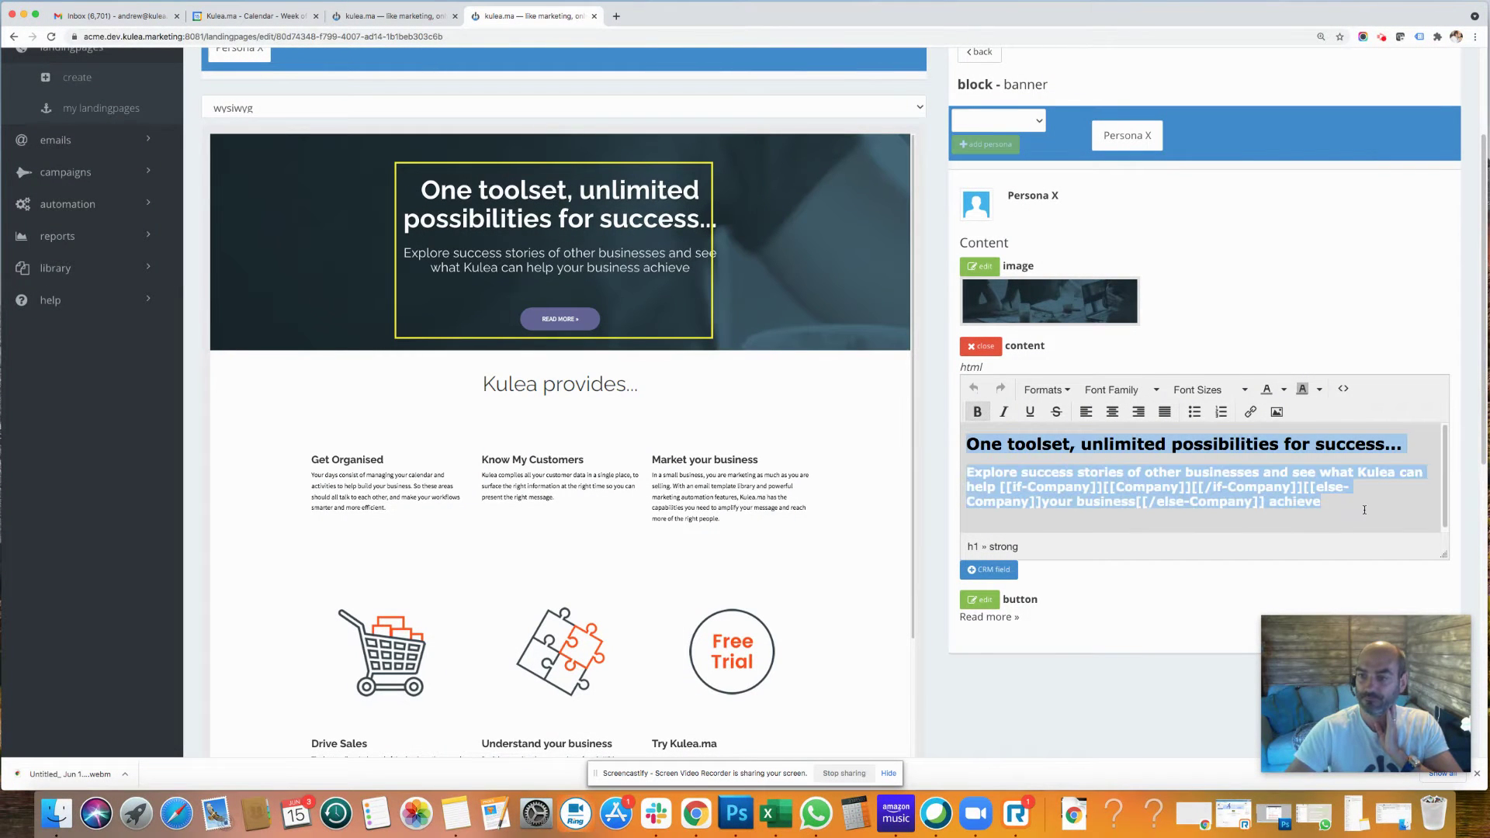
pyautogui.click(1343, 388)
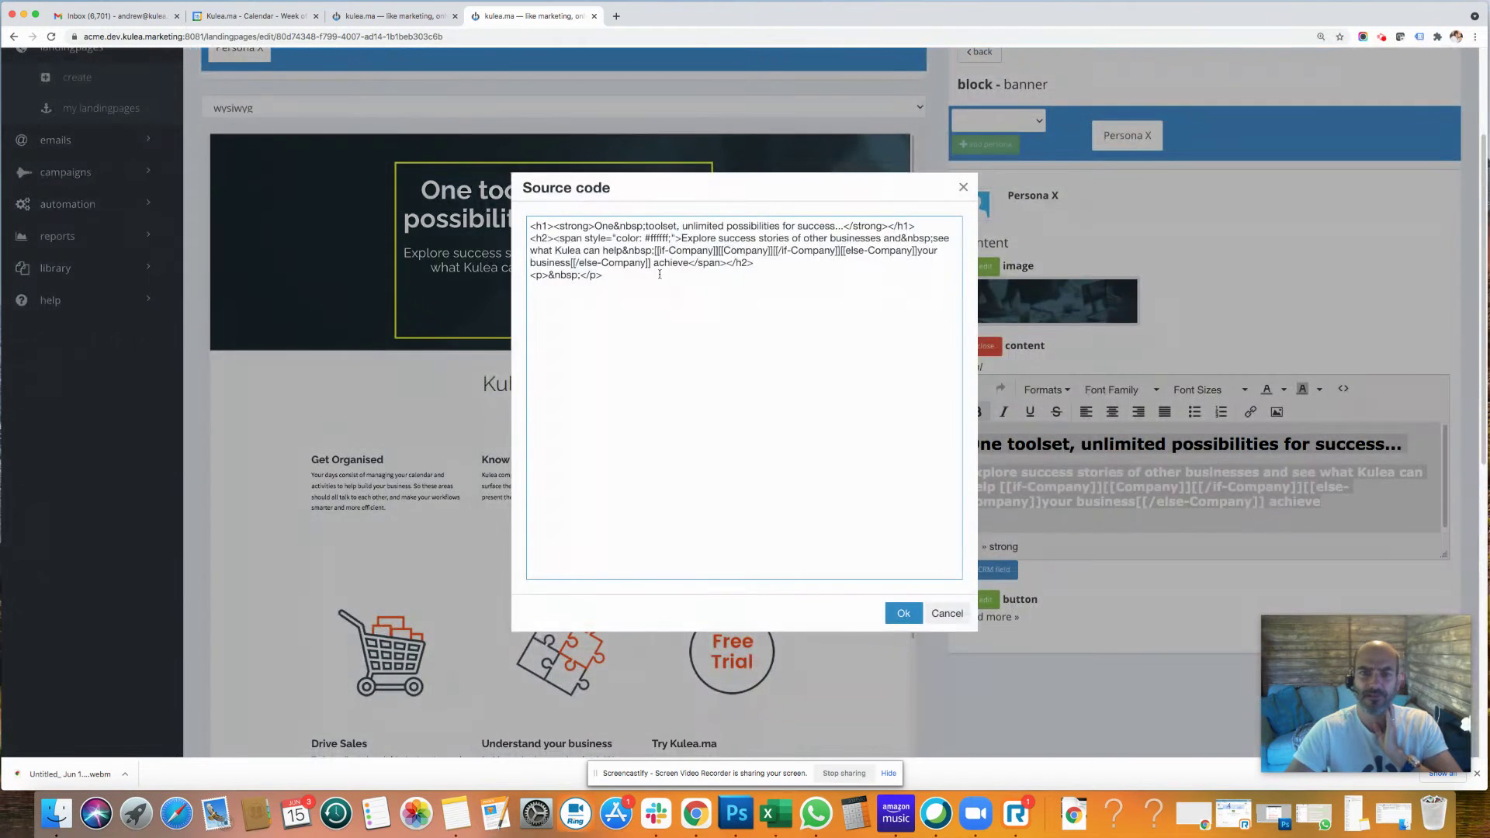
pyautogui.moveTo(574, 263); pyautogui.dragTo(496, 214)
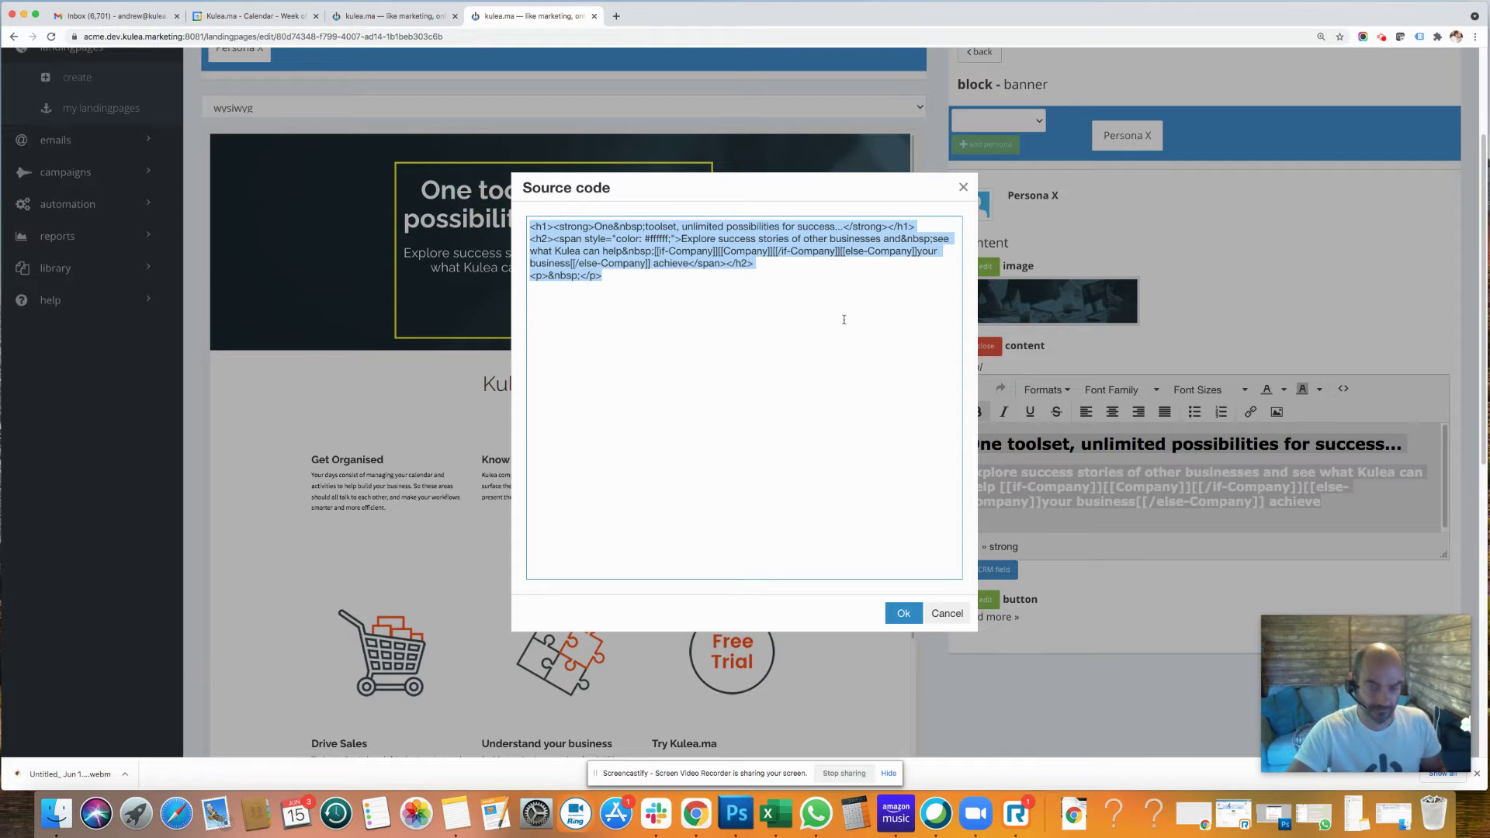
pyautogui.click(900, 613)
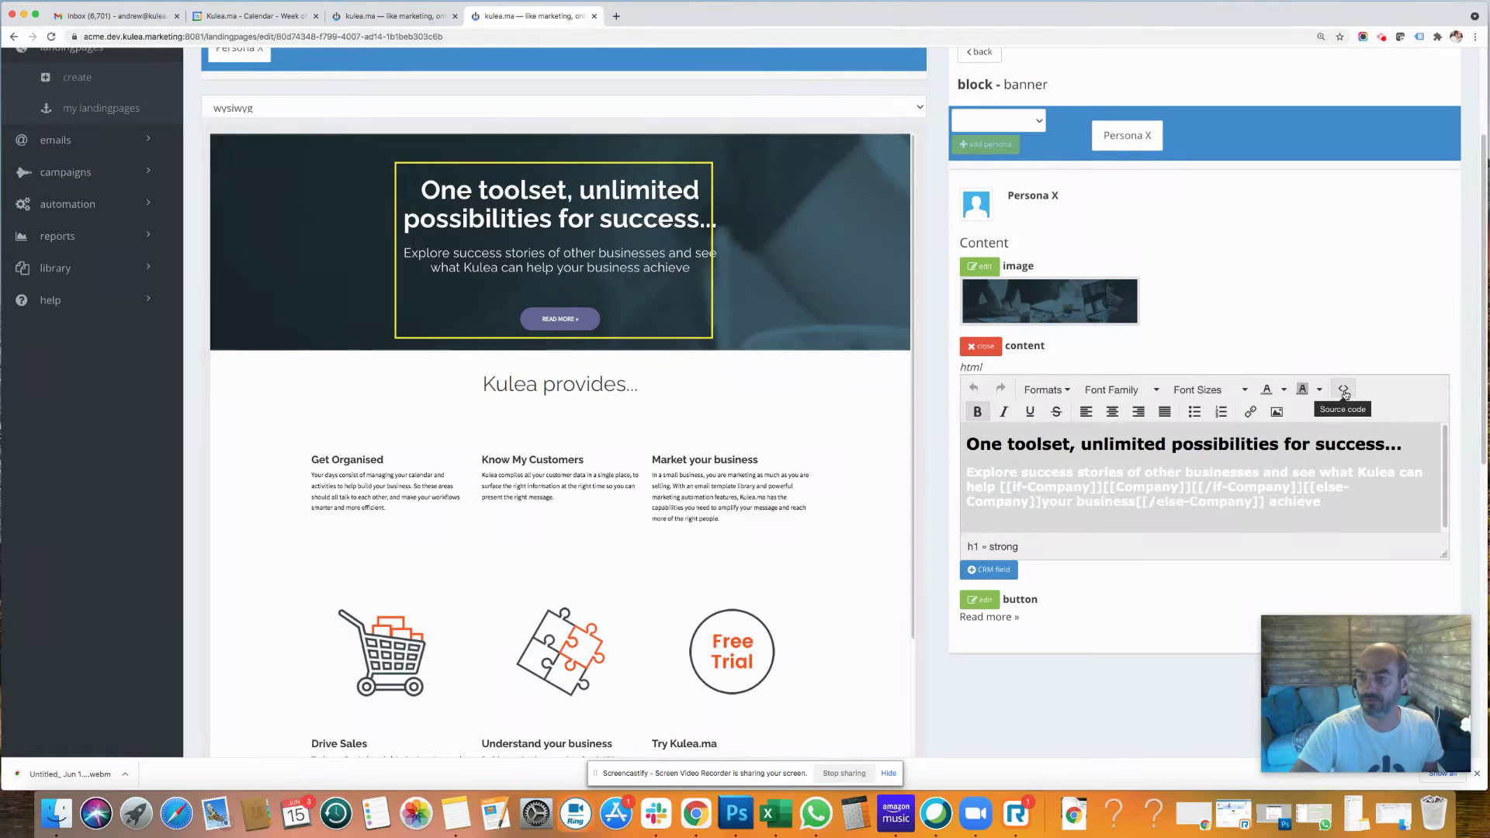
# Step: Return to the Demo 2 page and replace the banner content's whole source code with the copied HTML
pyautogui.click(424, 21)
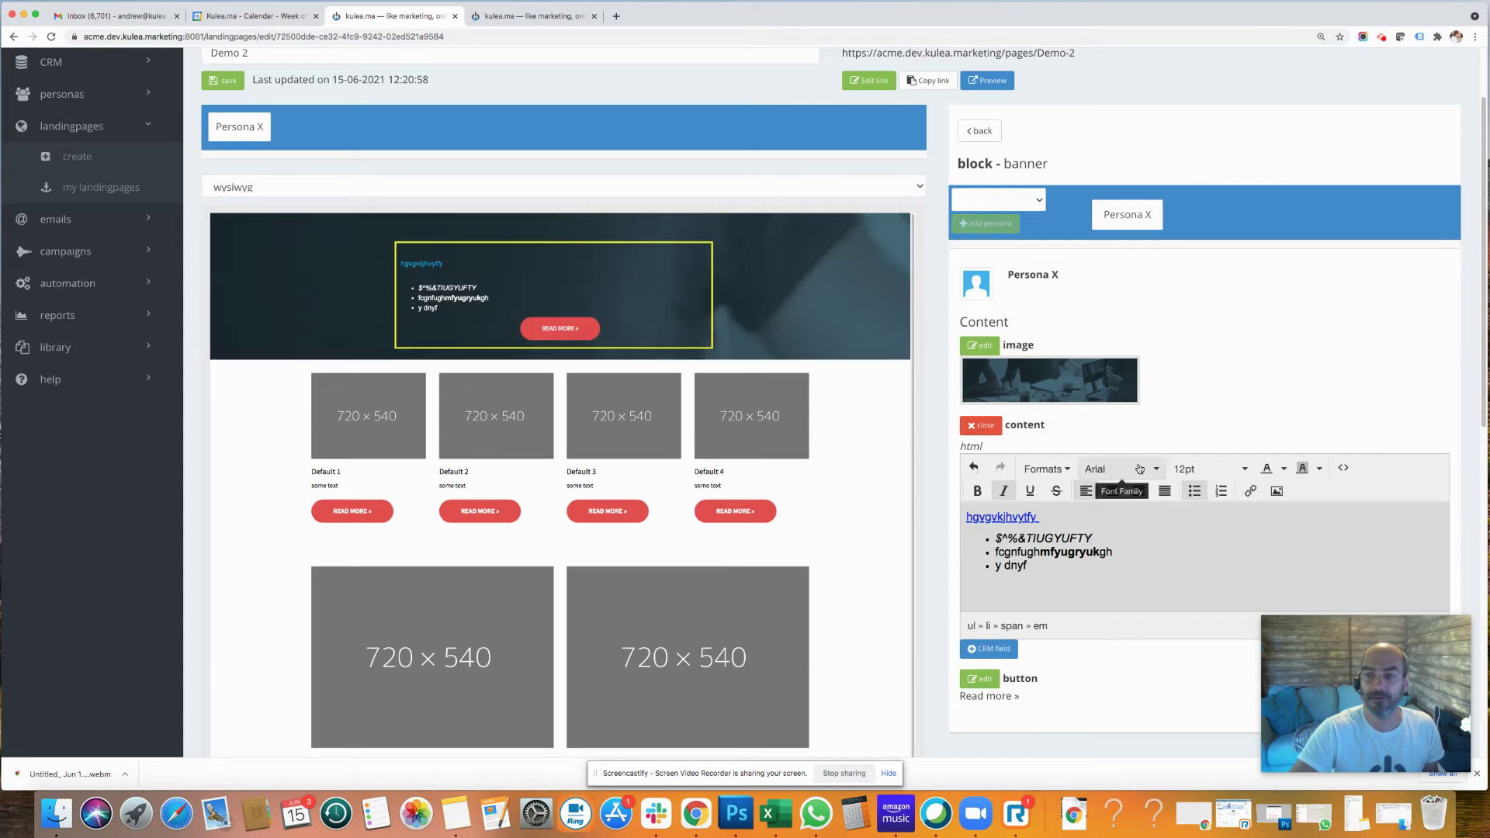
pyautogui.click(1340, 467)
pyautogui.moveTo(580, 341); pyautogui.dragTo(498, 223)
pyautogui.press('super+v')
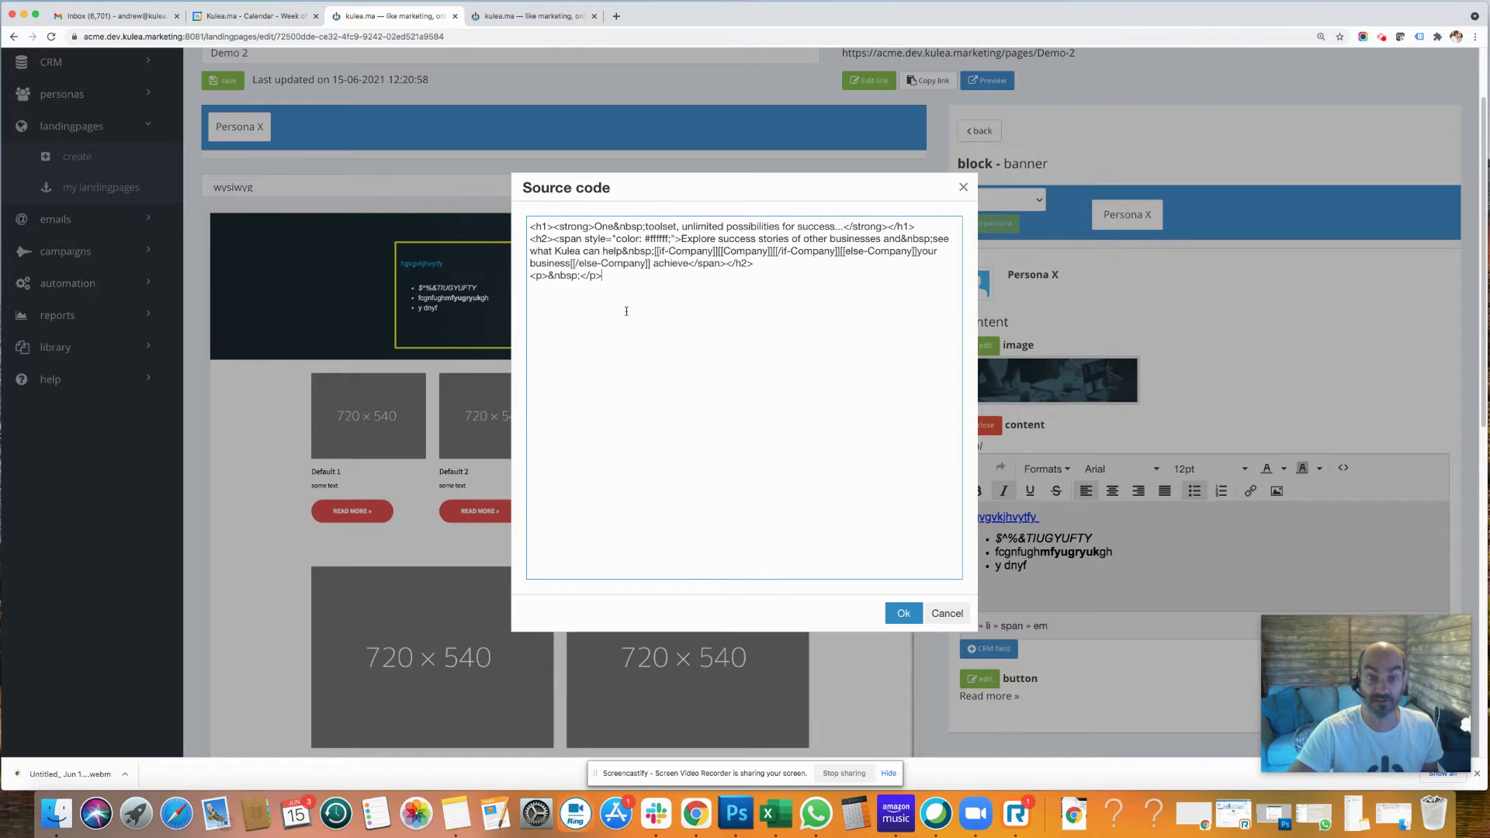
pyautogui.click(900, 613)
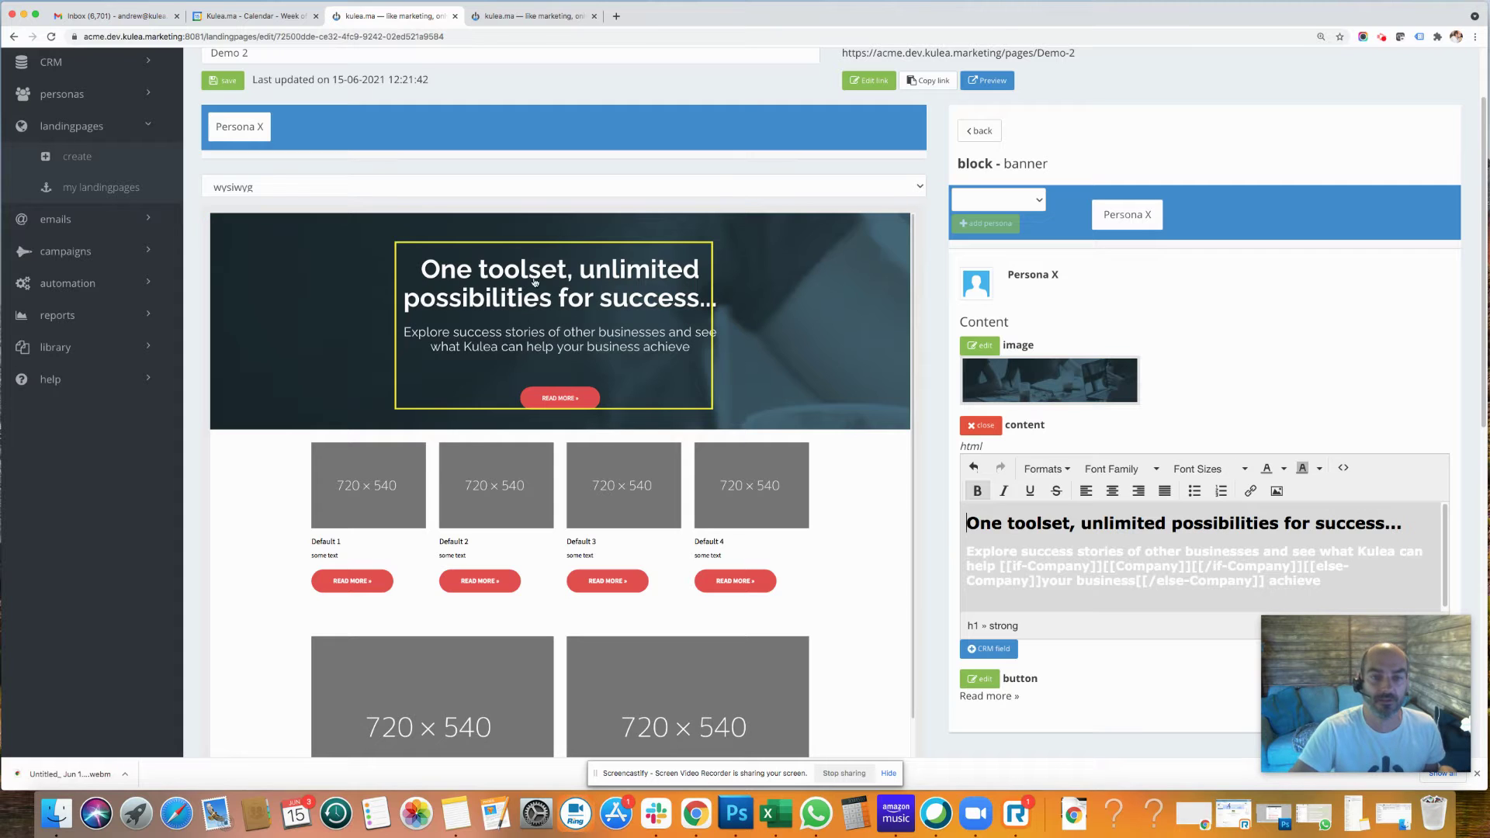
# Step: On the Demo page, open the banner button's settings and copy its background colour code #666699
pyautogui.hotkey('ctrl', 'Tab')
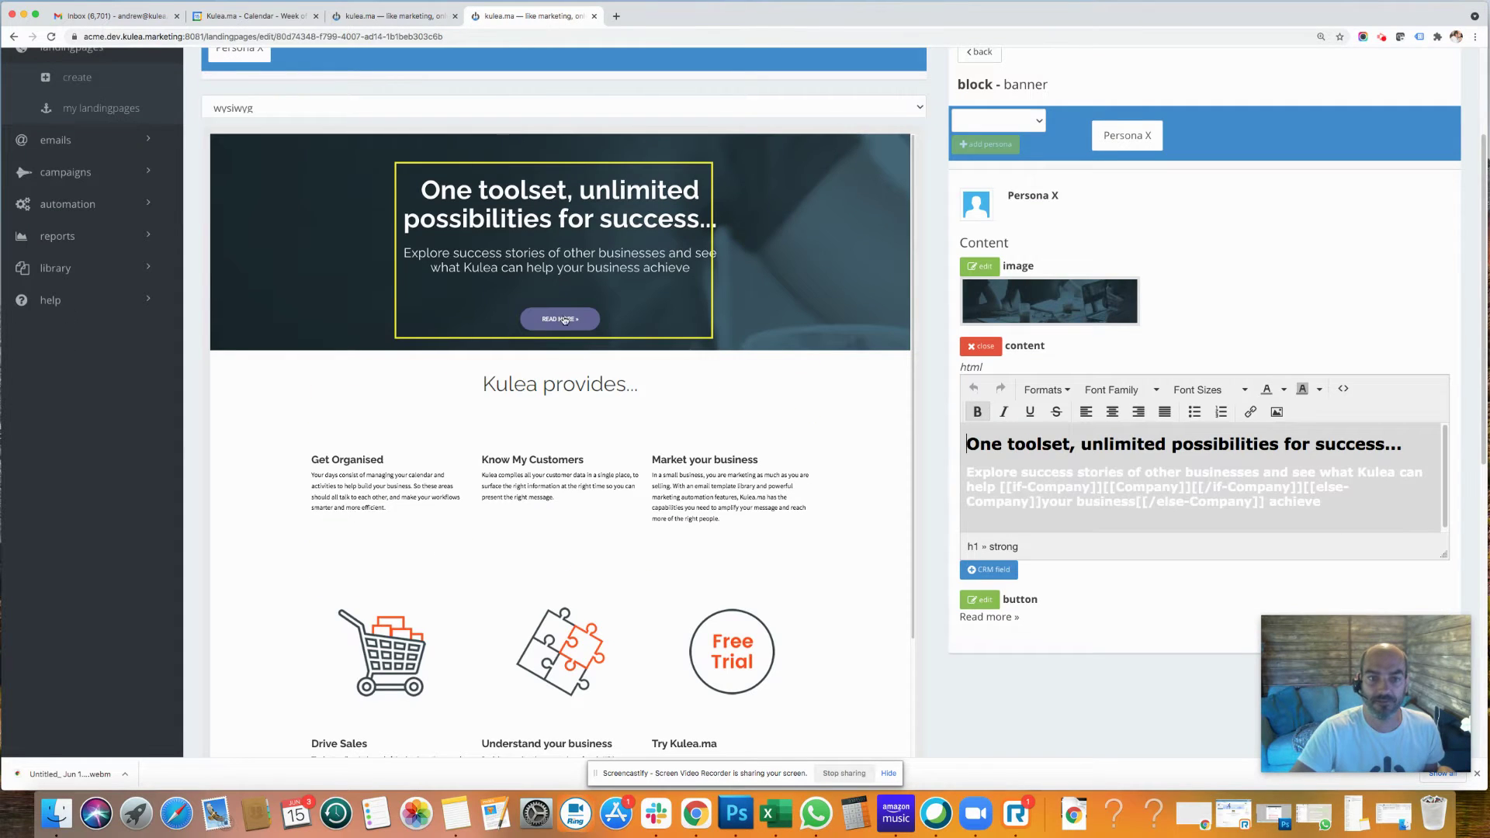
pyautogui.click(979, 599)
pyautogui.click(1061, 602)
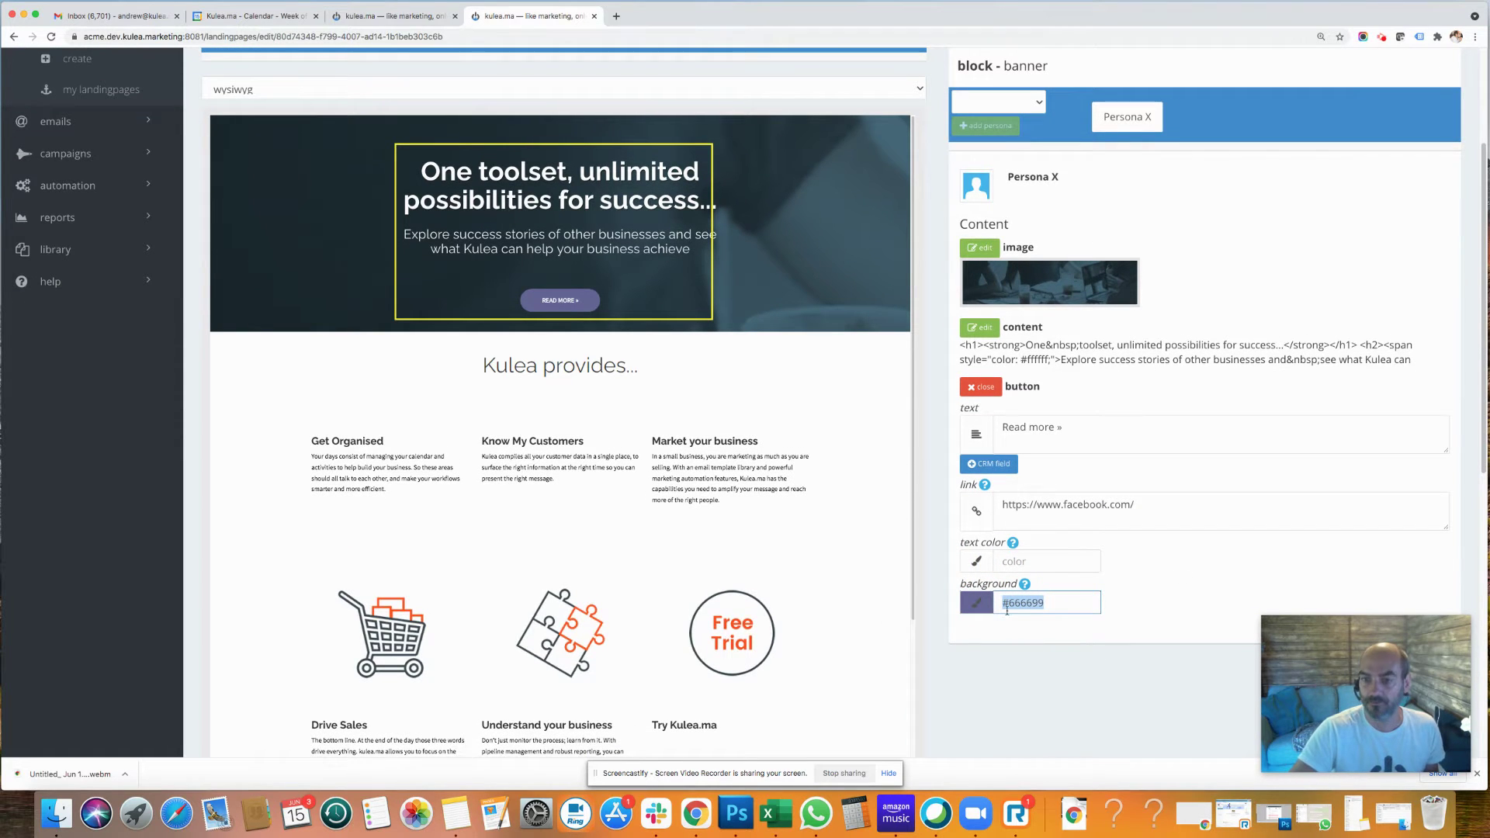
pyautogui.doubleClick(1008, 603)
# Step: Back on the Demo 2 page, set the banner button's background colour to #666699
pyautogui.click(399, 17)
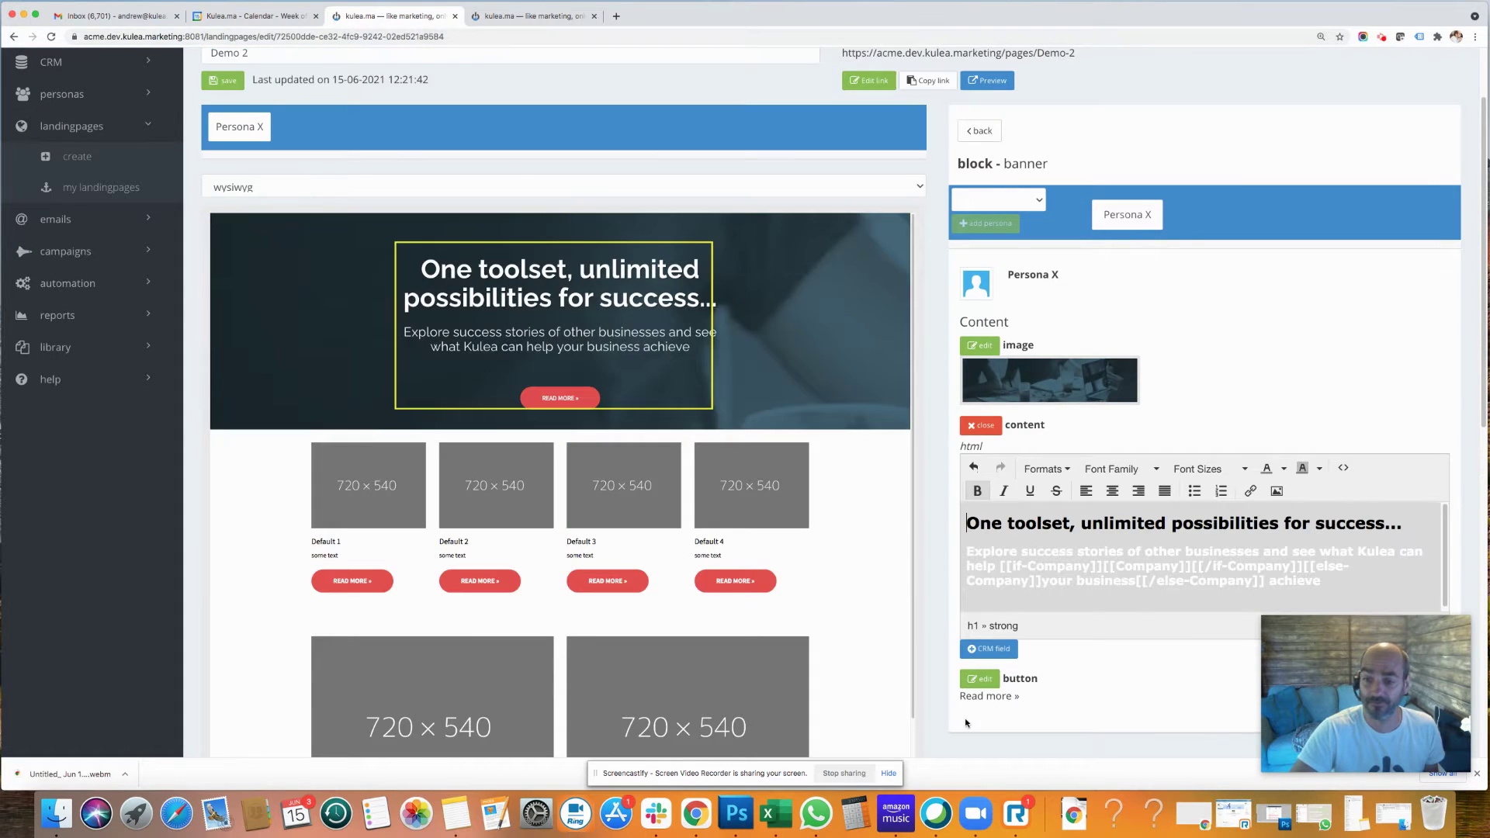
pyautogui.click(979, 679)
pyautogui.scroll(-3, 1115, 575)
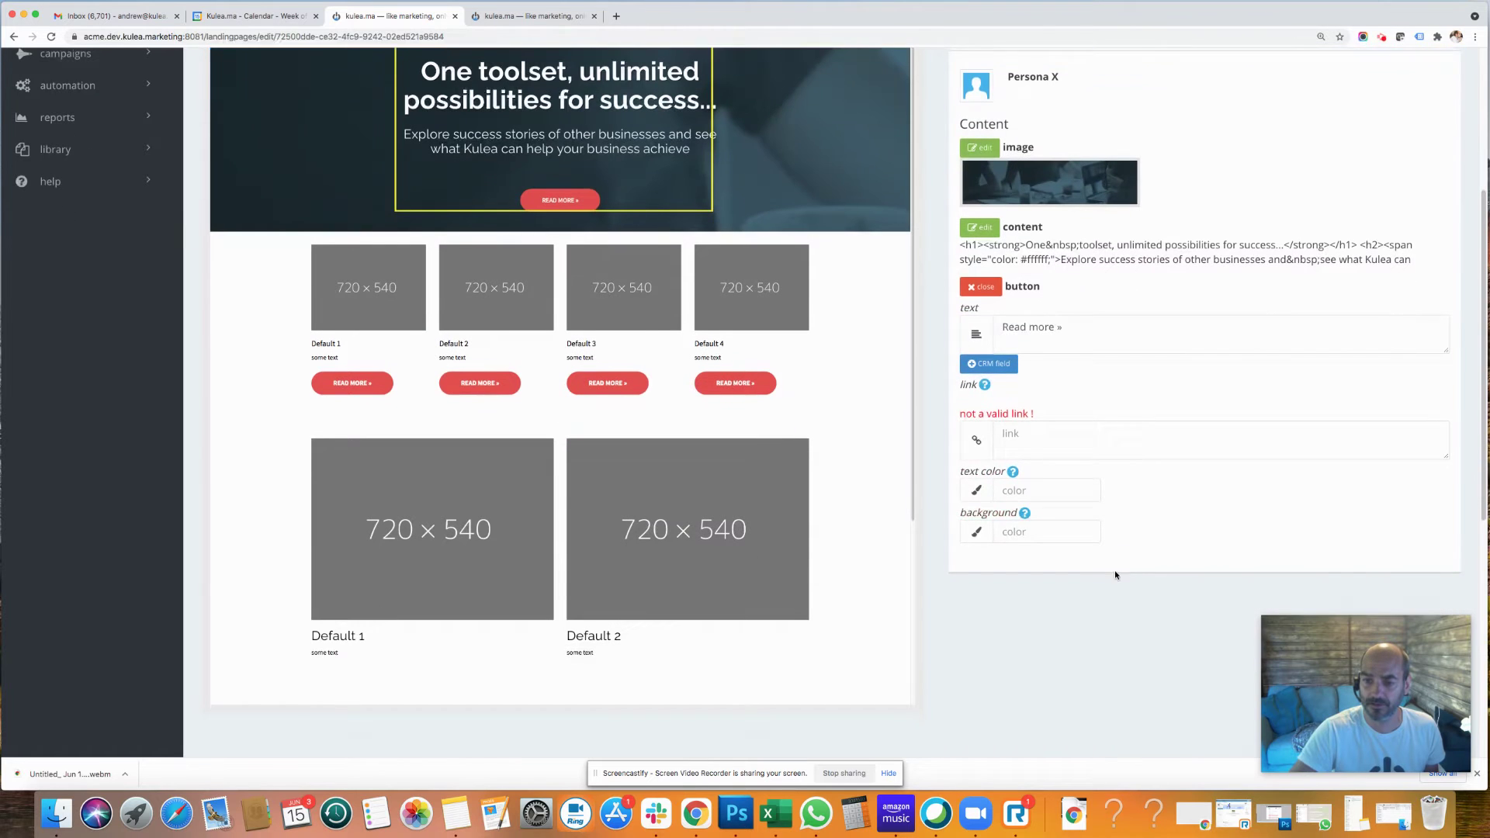
pyautogui.click(1008, 531)
pyautogui.write('#666699')
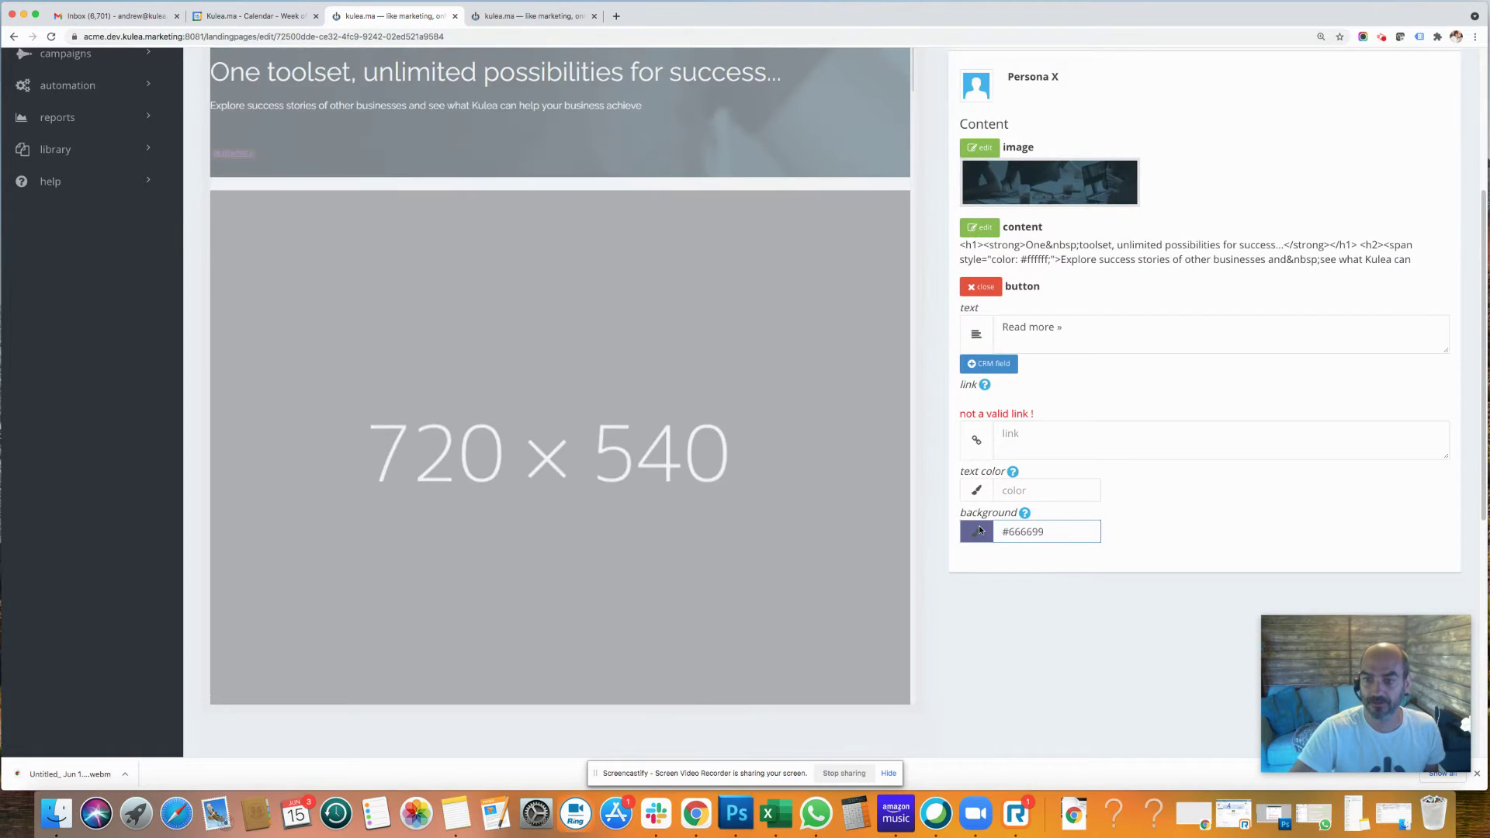
pyautogui.scroll(3, 568, 437)
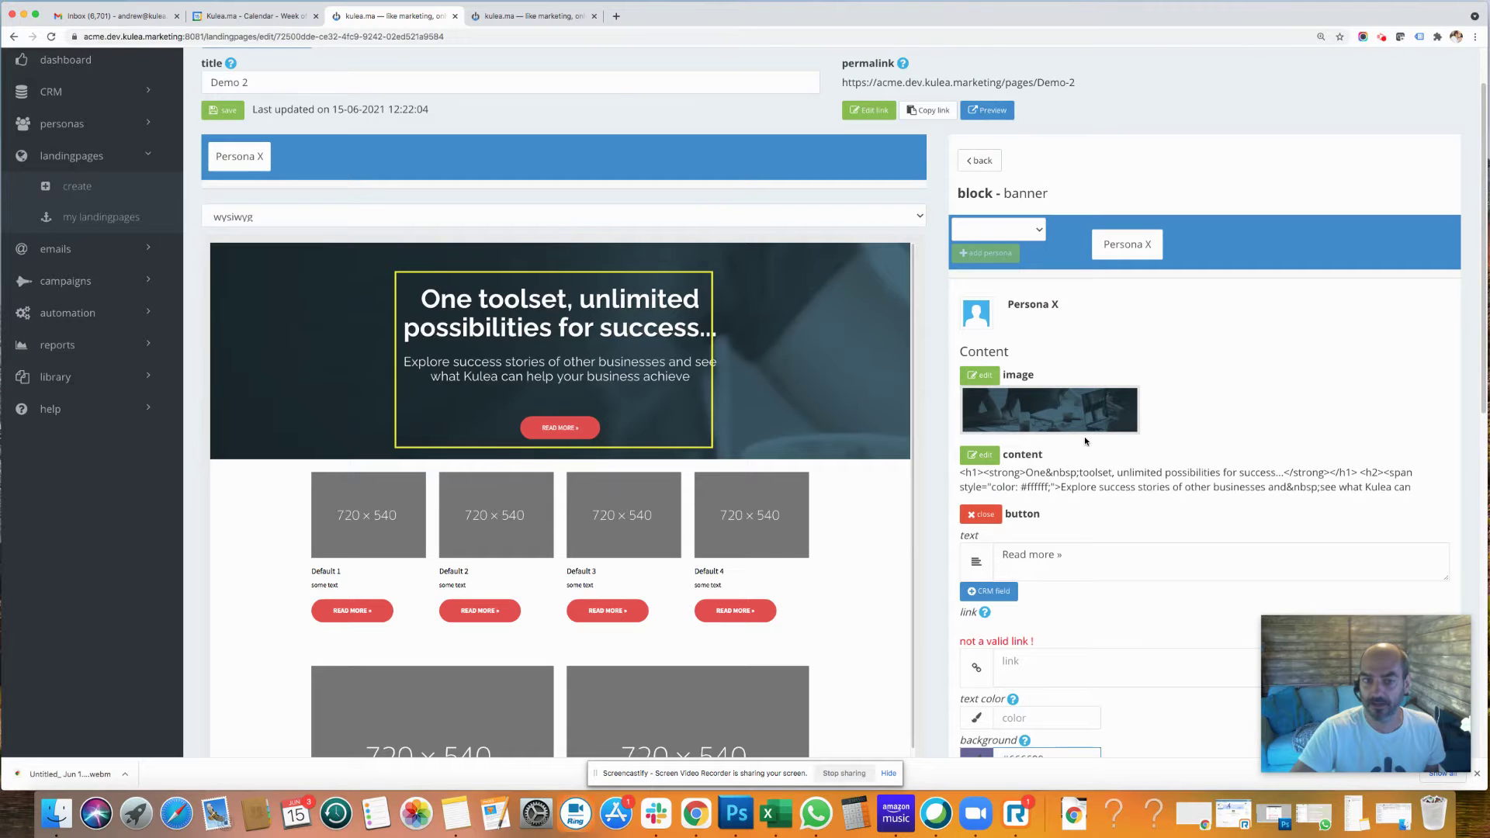
pyautogui.scroll(-2, 1129, 466)
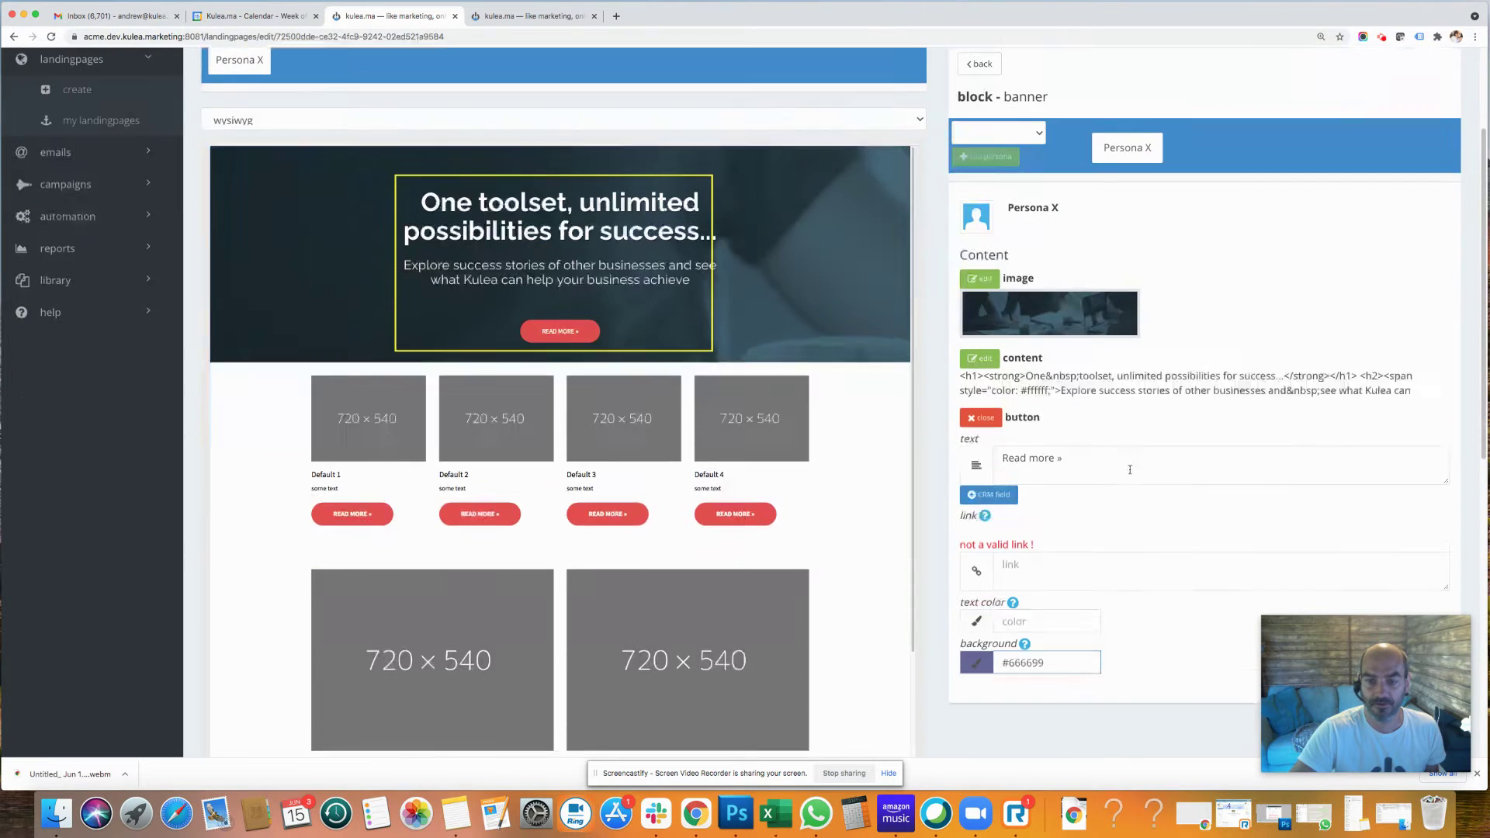
pyautogui.scroll(-1, 1129, 469)
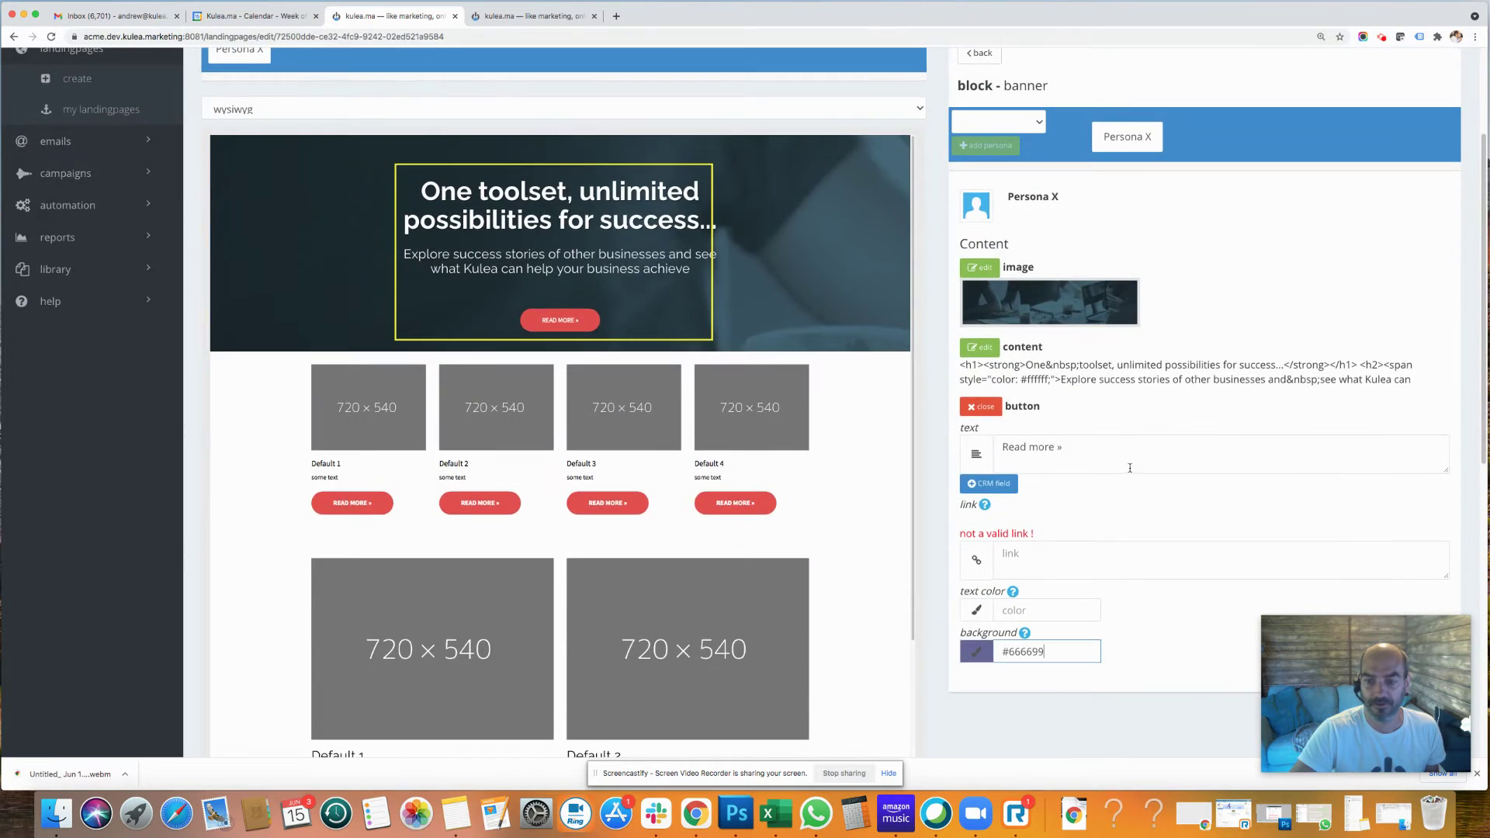
pyautogui.click(1038, 560)
pyautogui.write('htt')
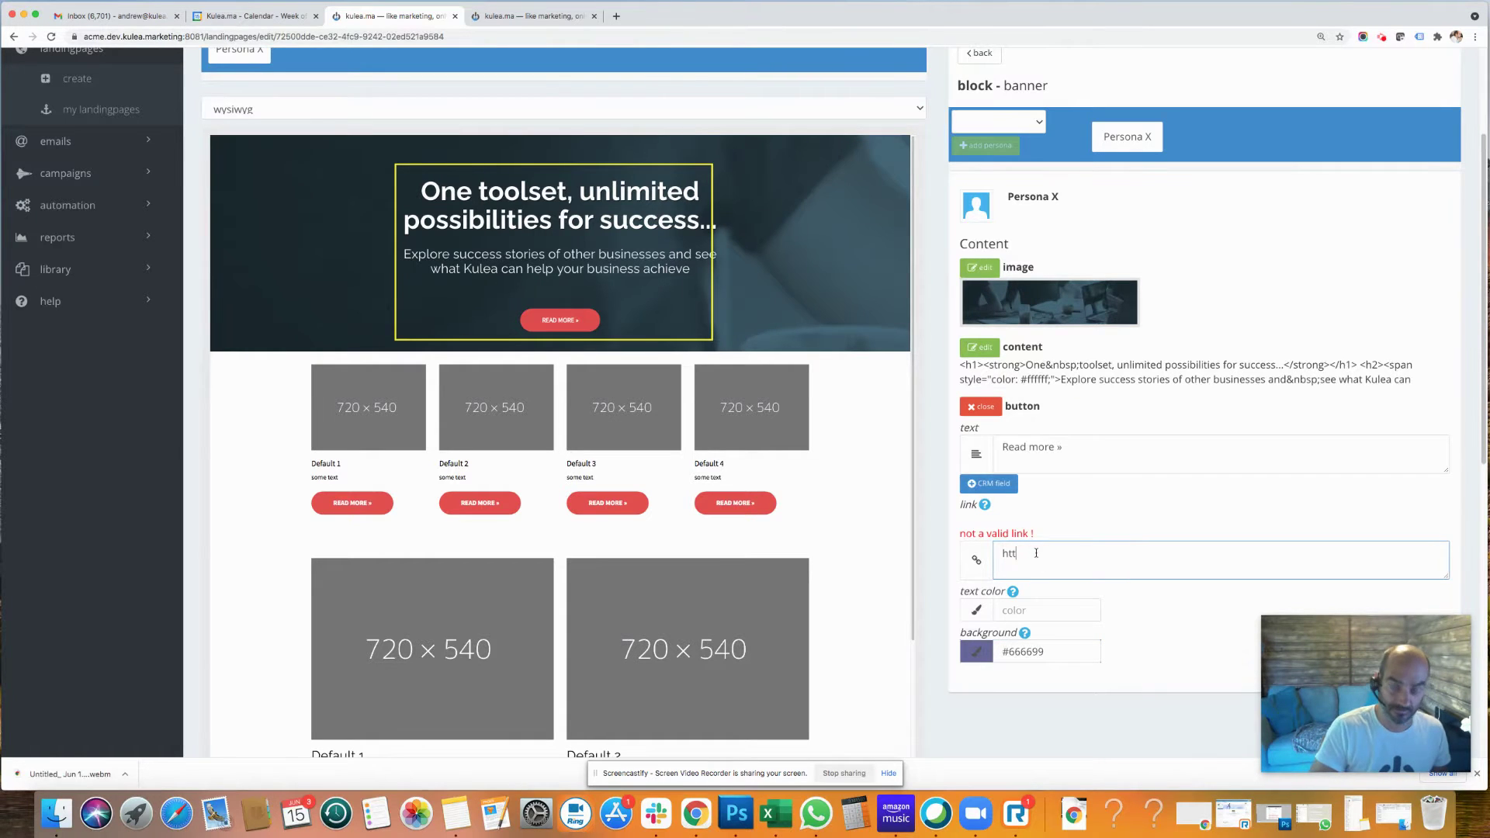
pyautogui.write('p:')
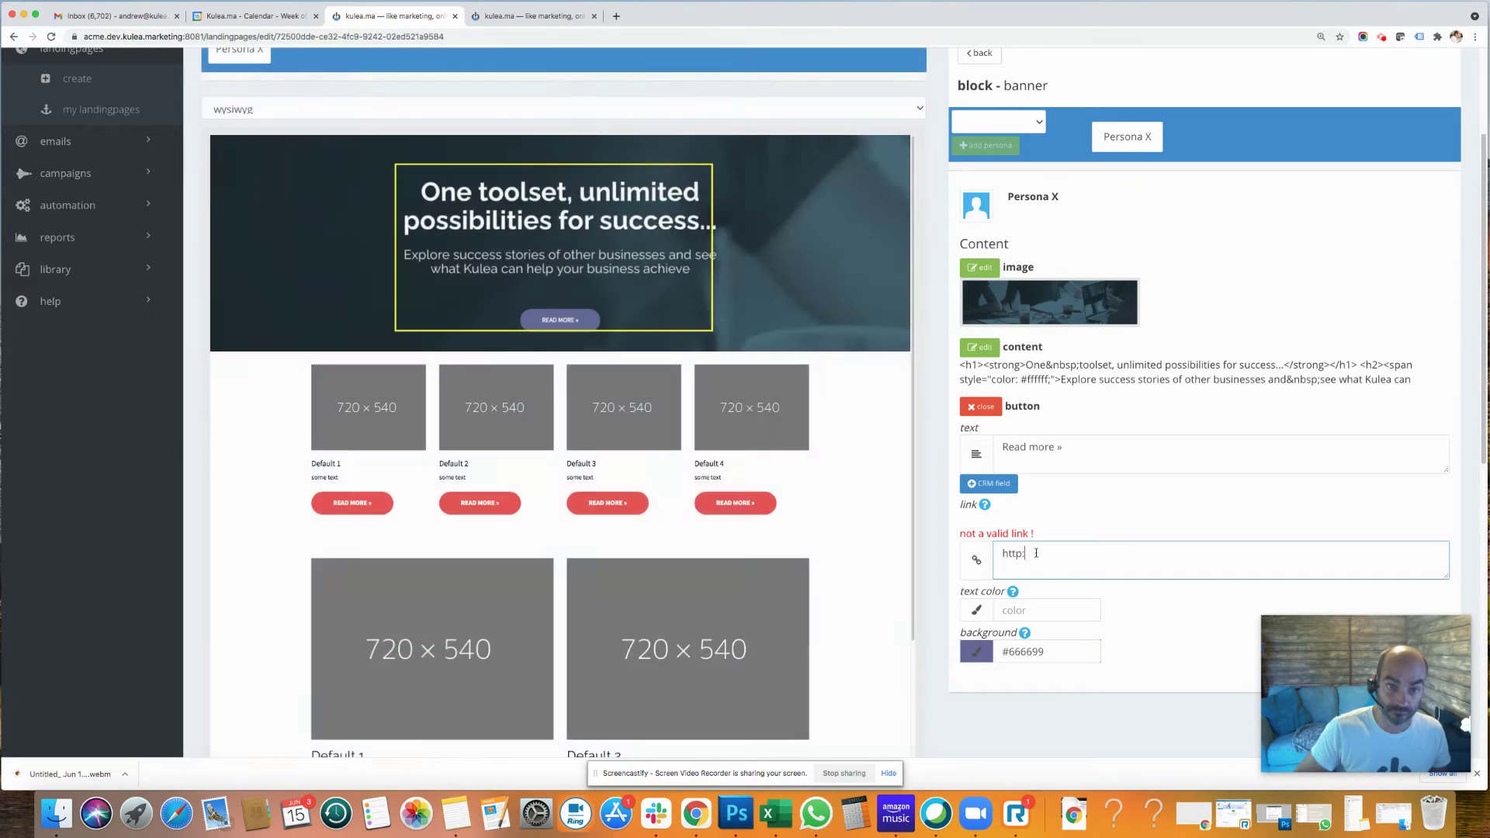
pyautogui.write('//')
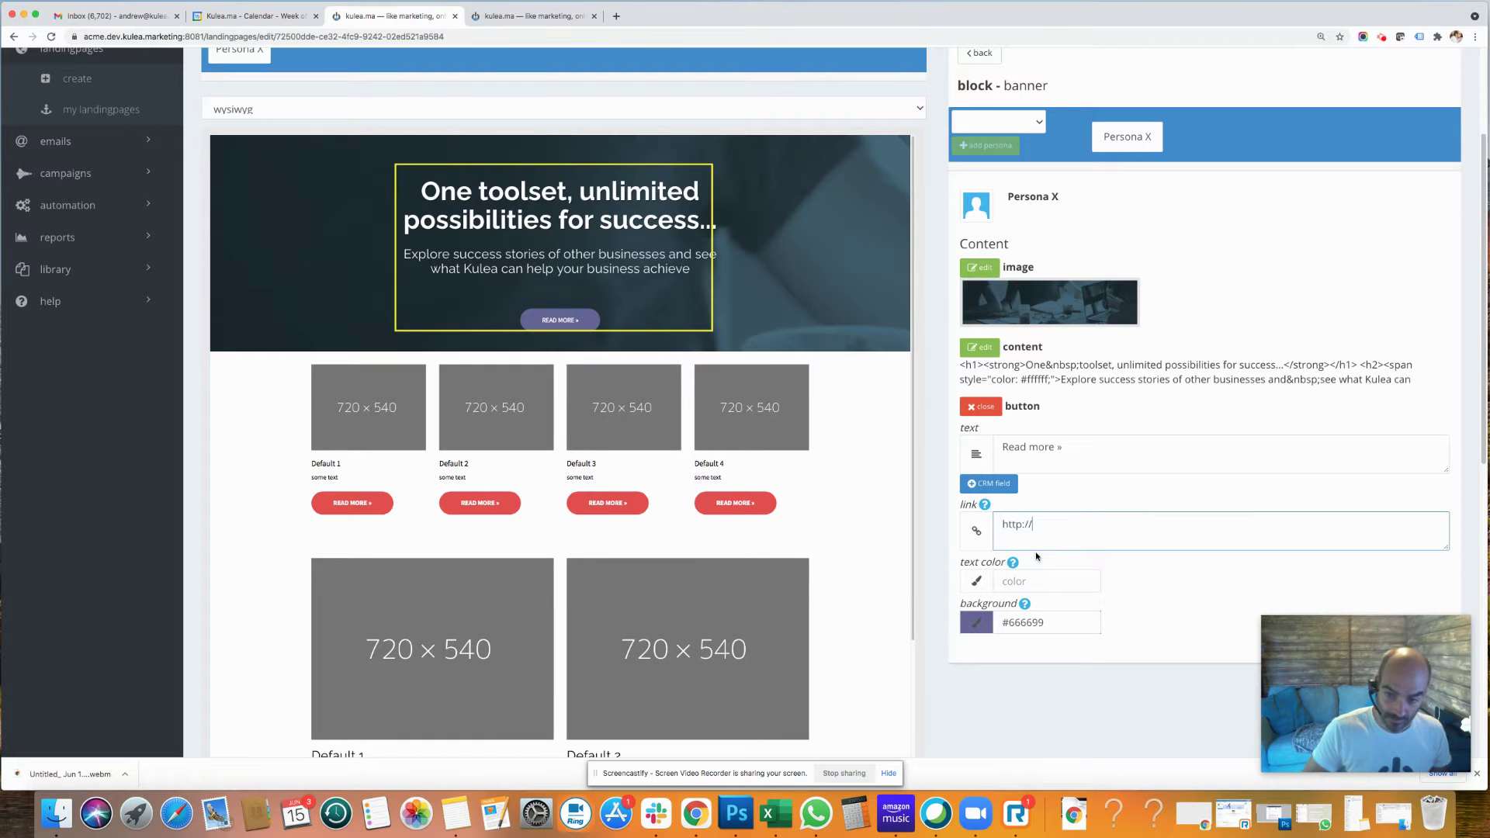
pyautogui.press('BackSpace')
pyautogui.press('BackSpace')
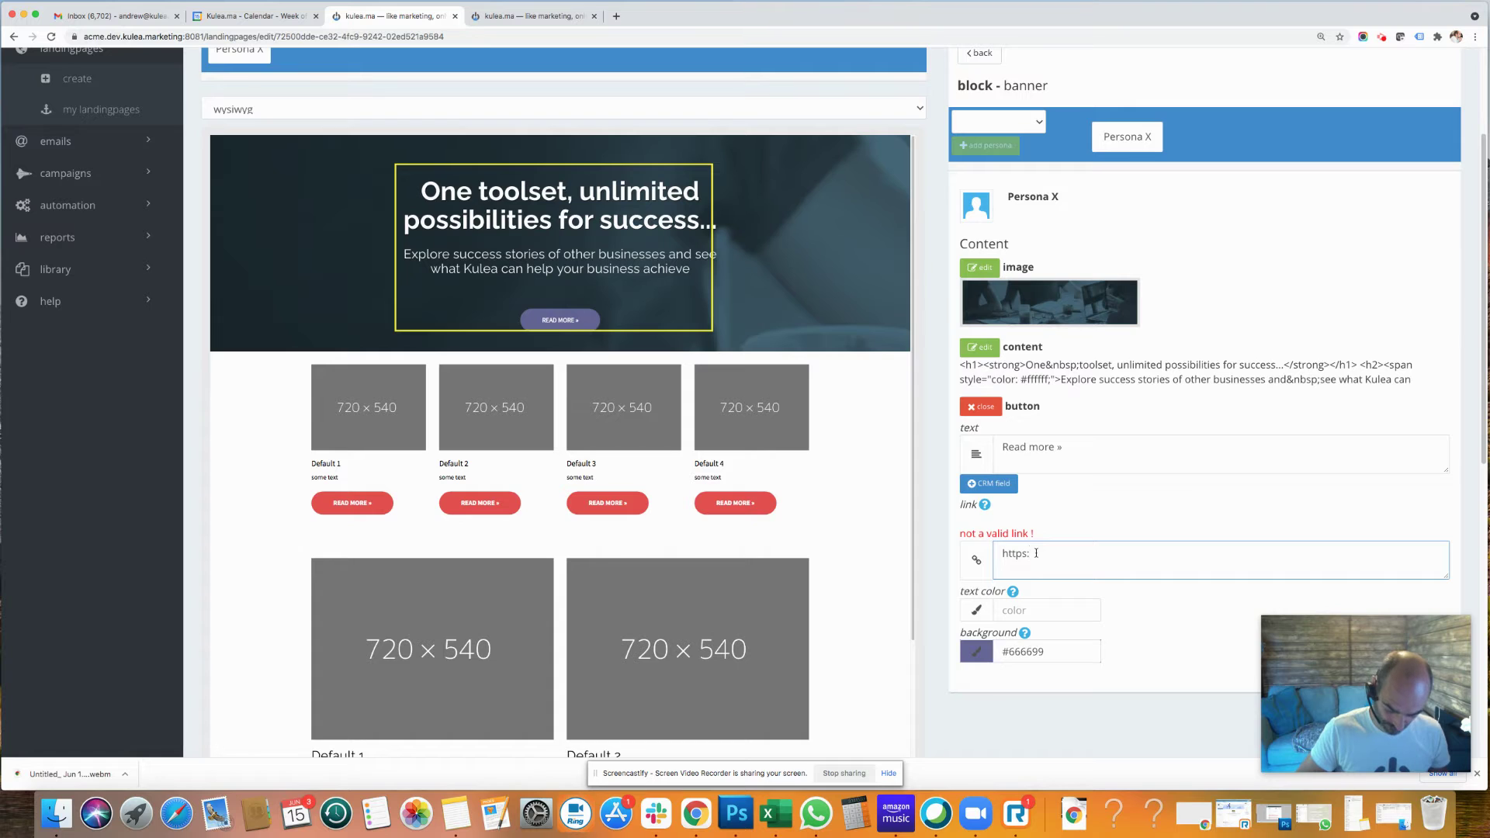
pyautogui.write('//kulea.ma')
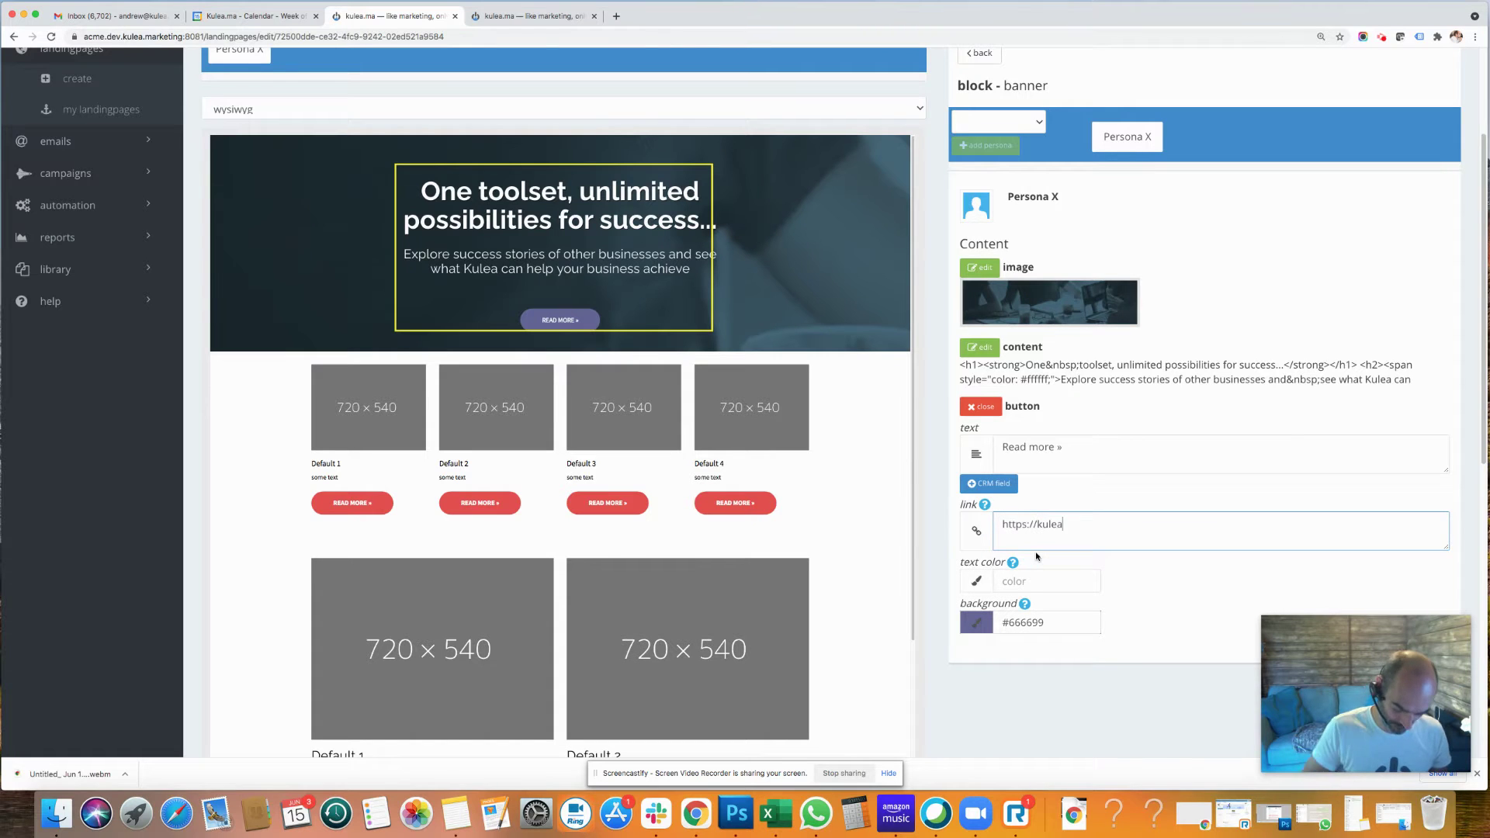
pyautogui.click(1122, 505)
# Step: Preview the Demo 2 page and compare its layout with the Demo page, returning to the Demo 2 editor
pyautogui.scroll(5, 1068, 484)
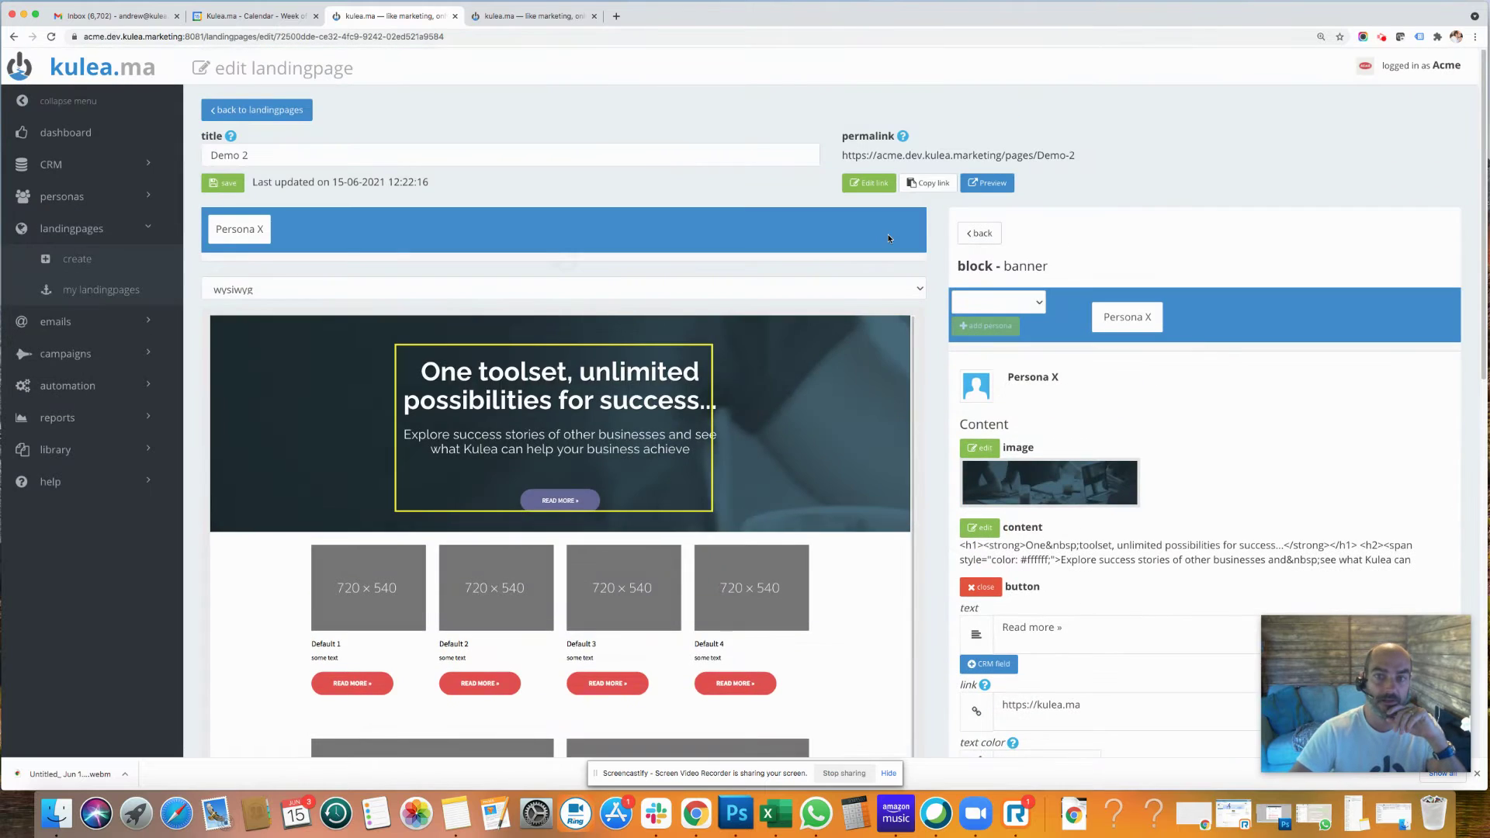
pyautogui.click(992, 184)
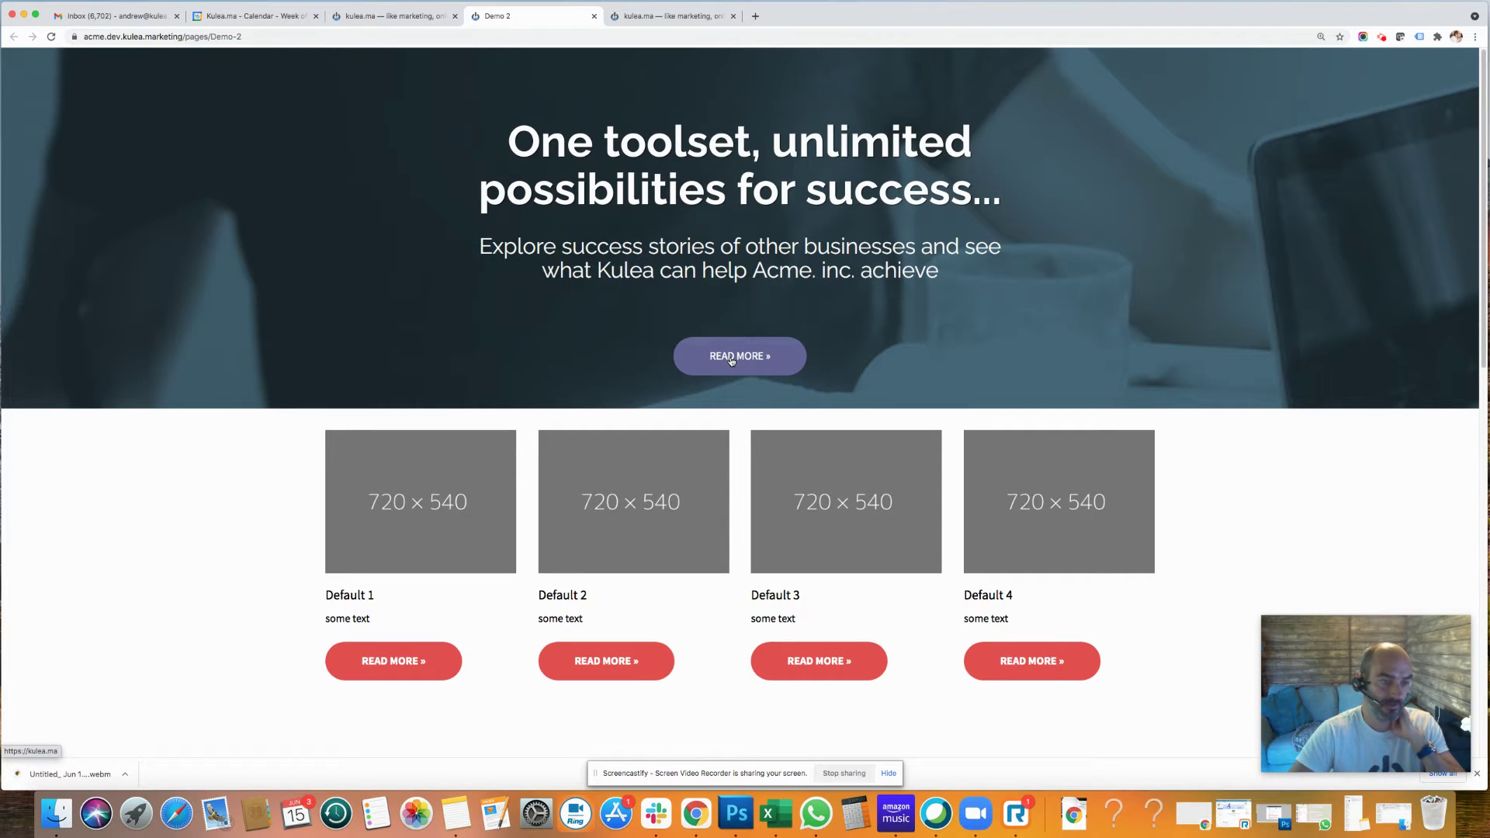
pyautogui.click(392, 16)
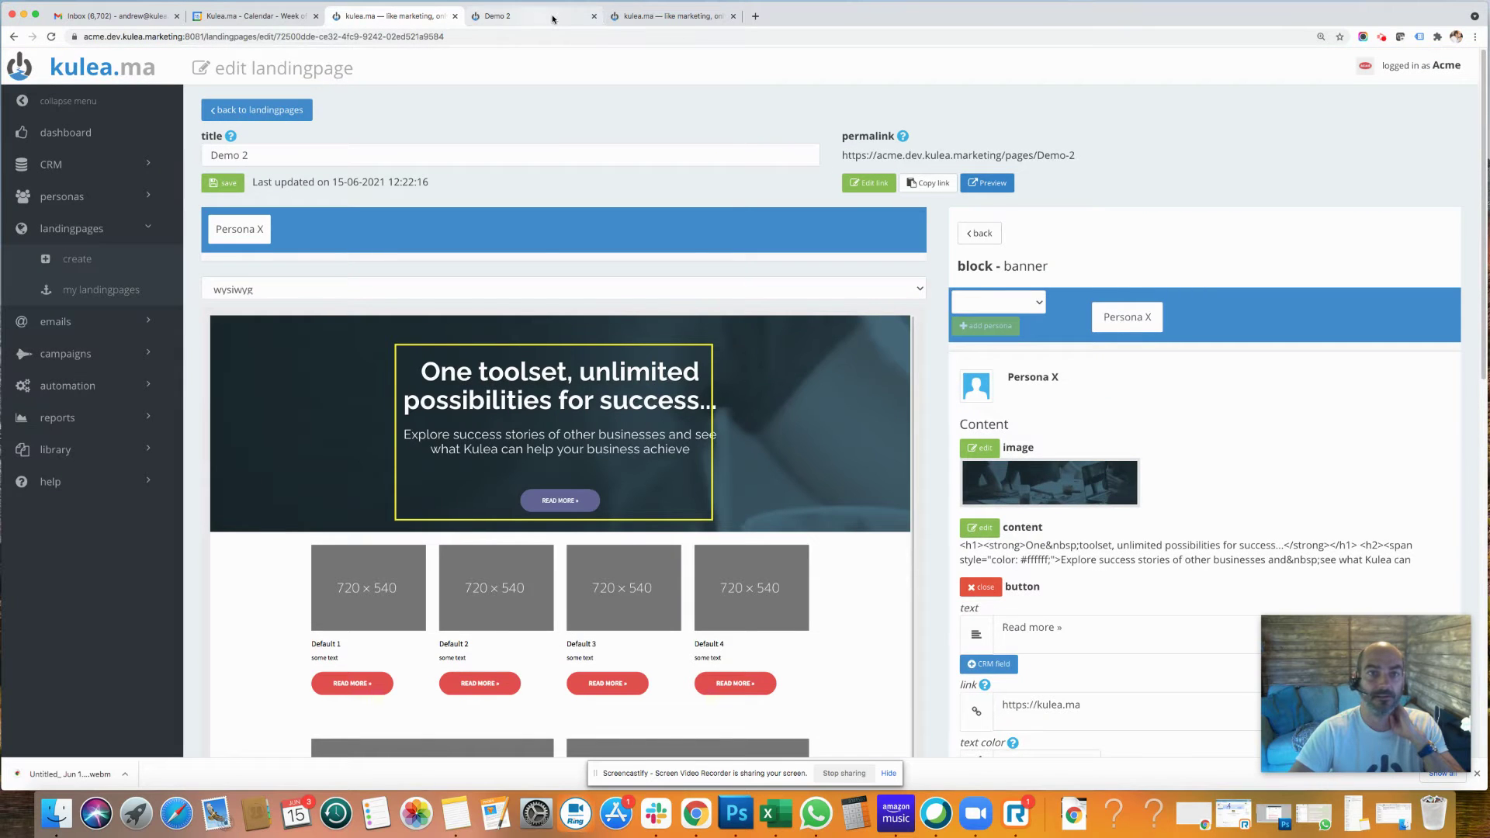
pyautogui.click(683, 17)
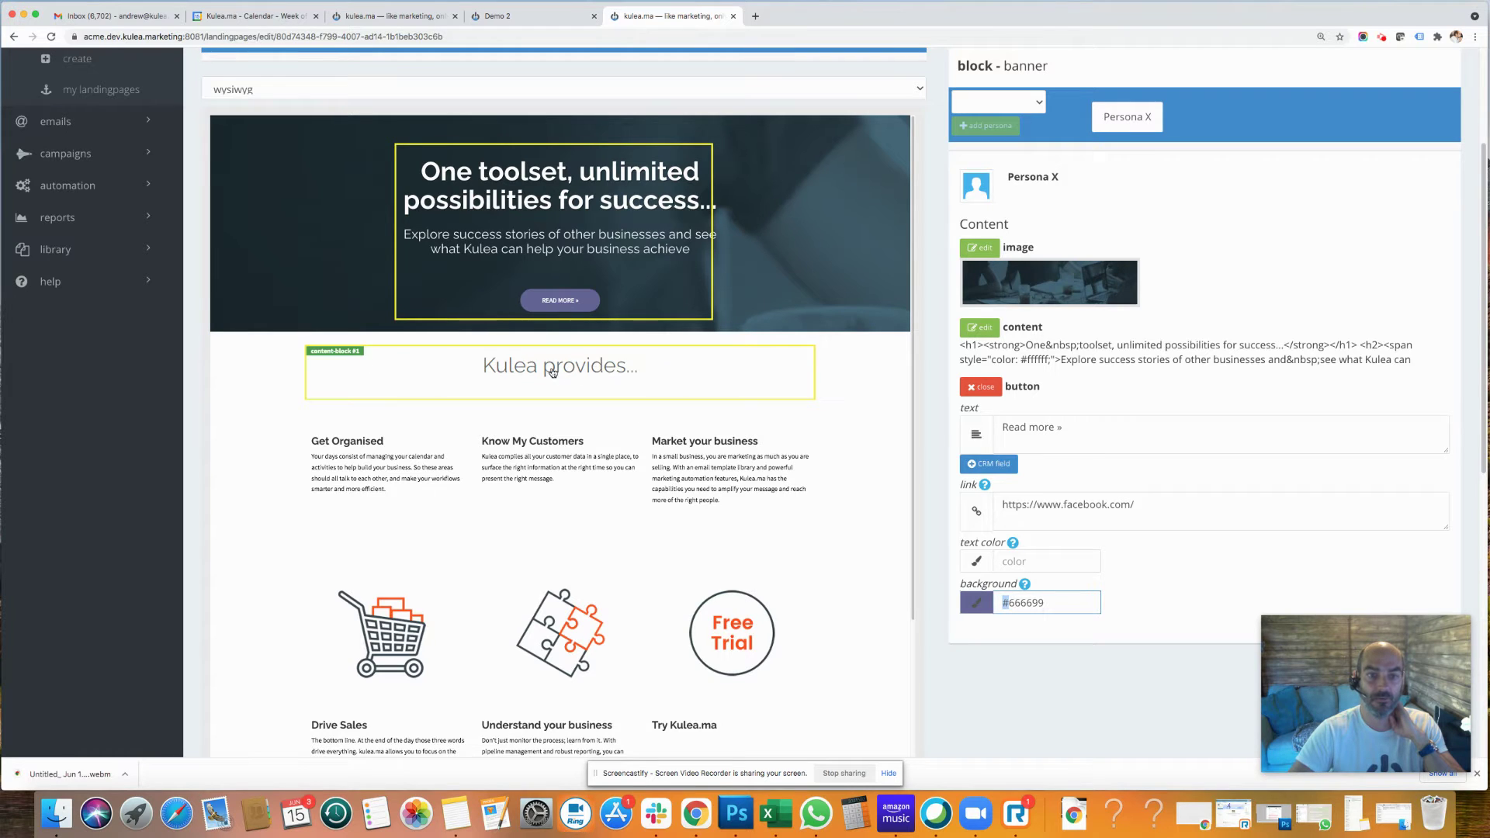
pyautogui.click(379, 17)
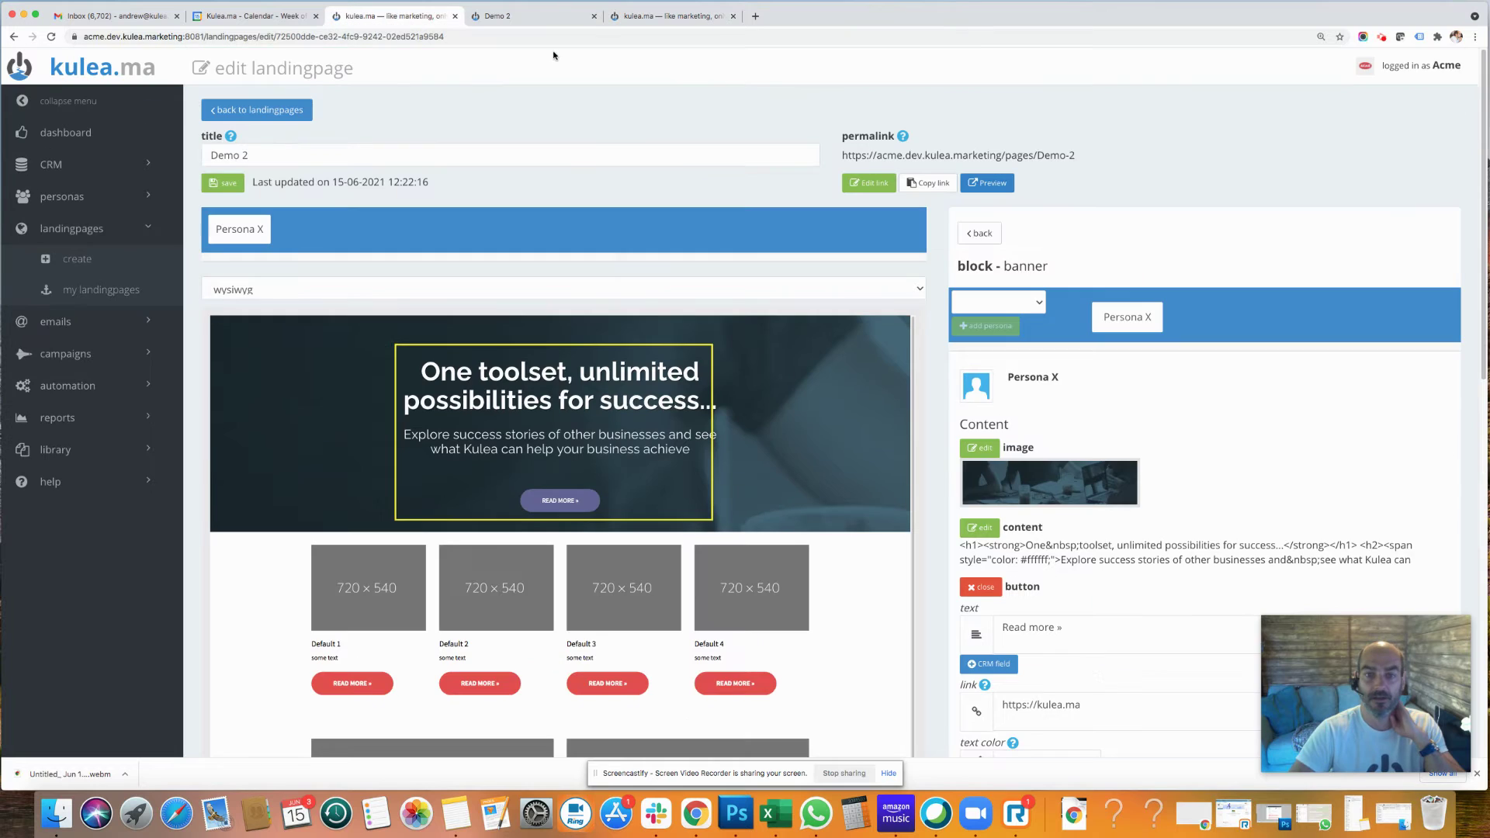
# Step: Leave the banner block's settings and add a content block section to the Demo 2 page
pyautogui.click(979, 233)
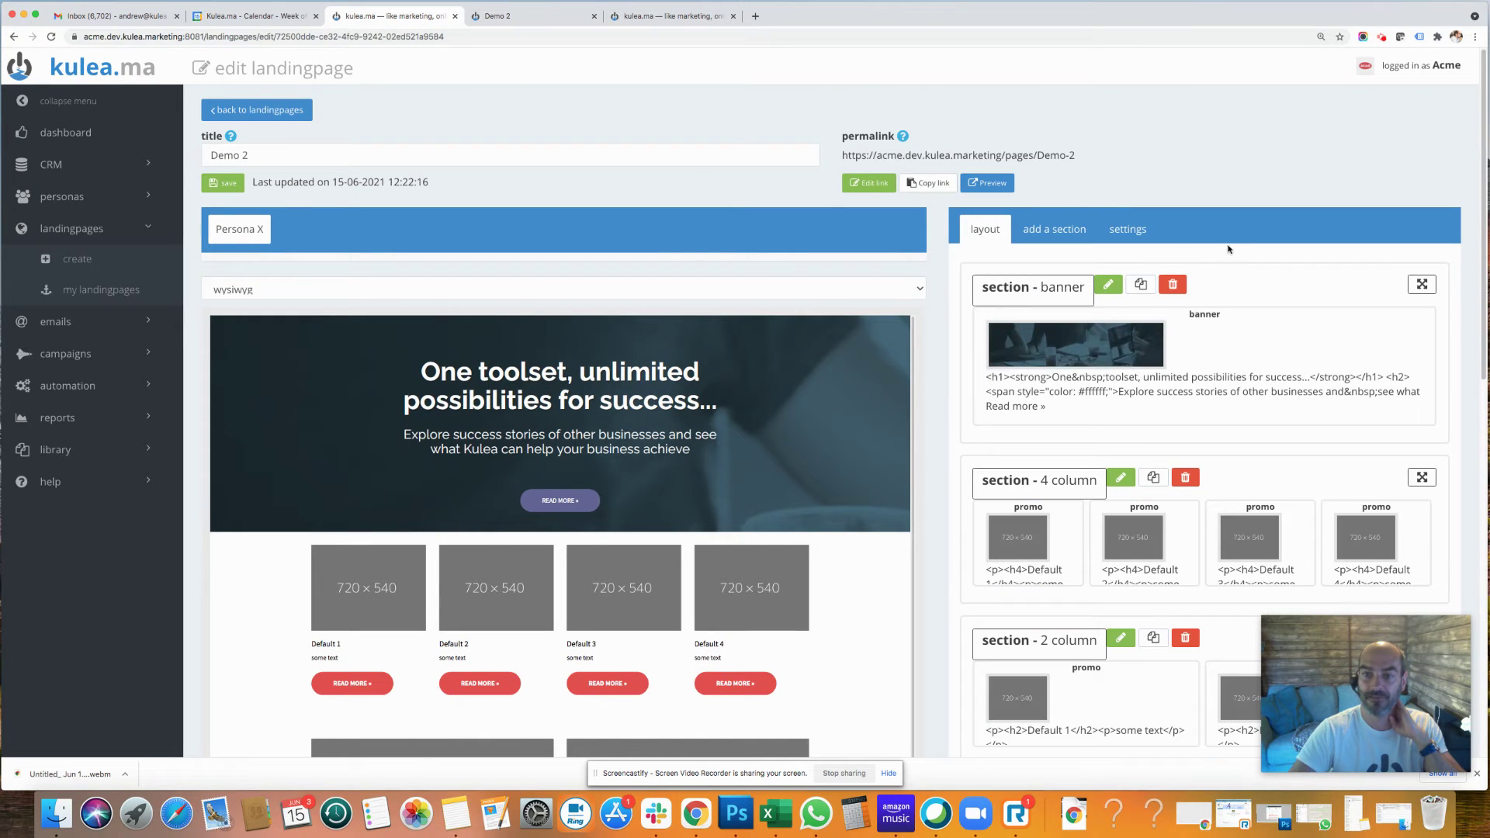
pyautogui.scroll(-2, 1238, 357)
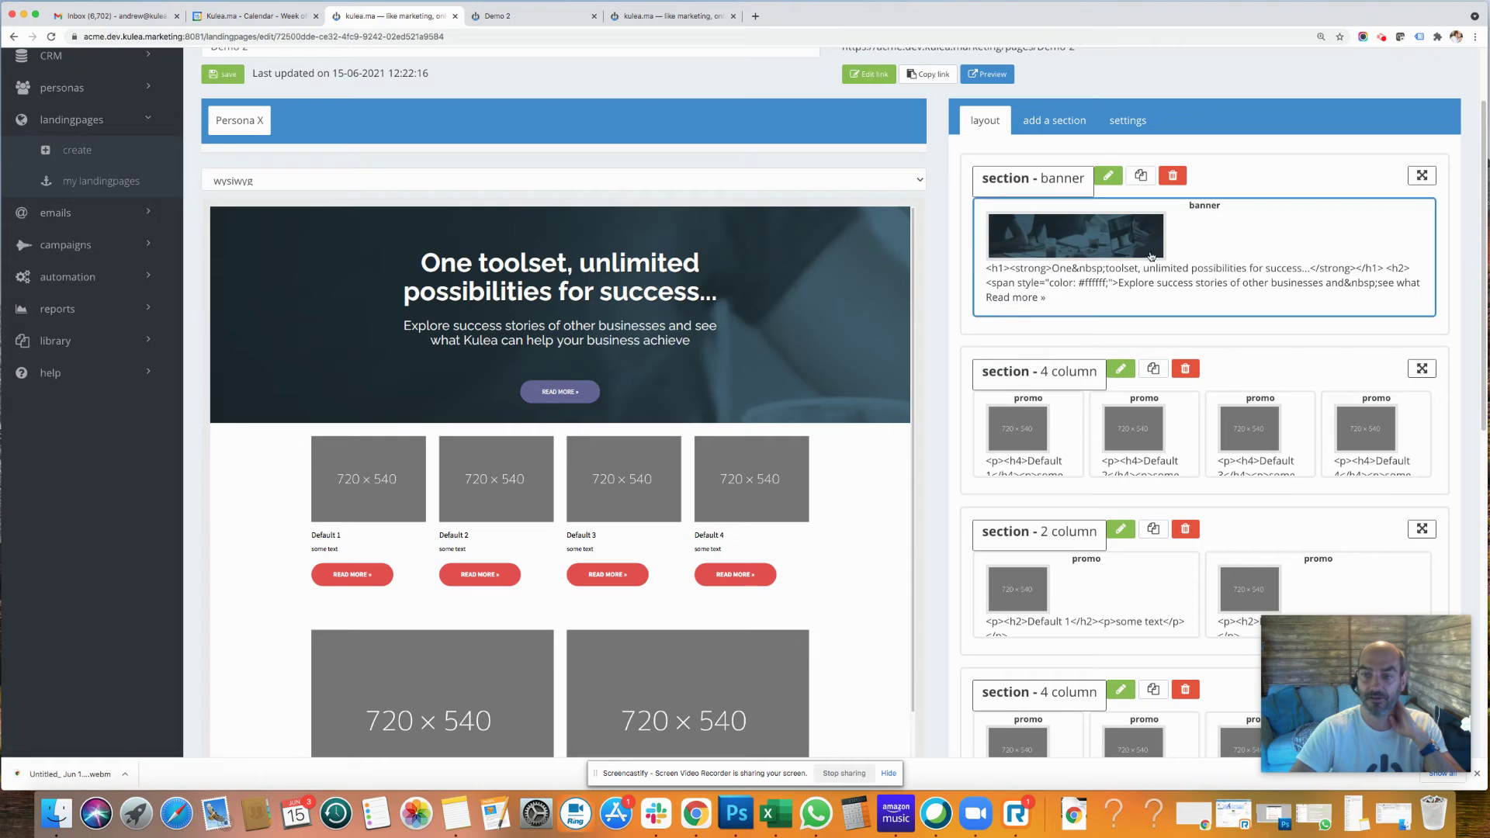
pyautogui.click(1048, 122)
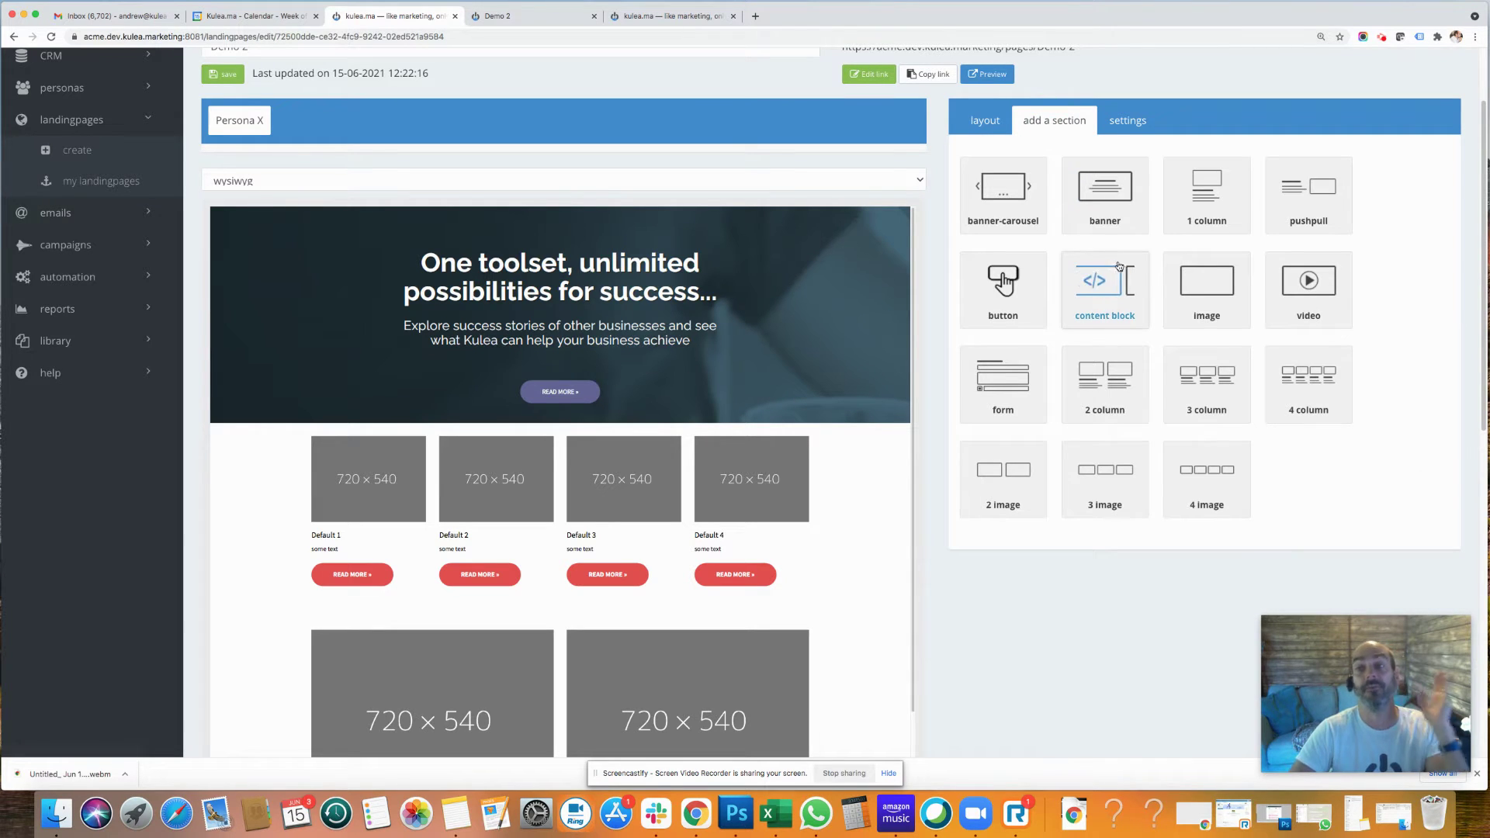
pyautogui.click(1111, 287)
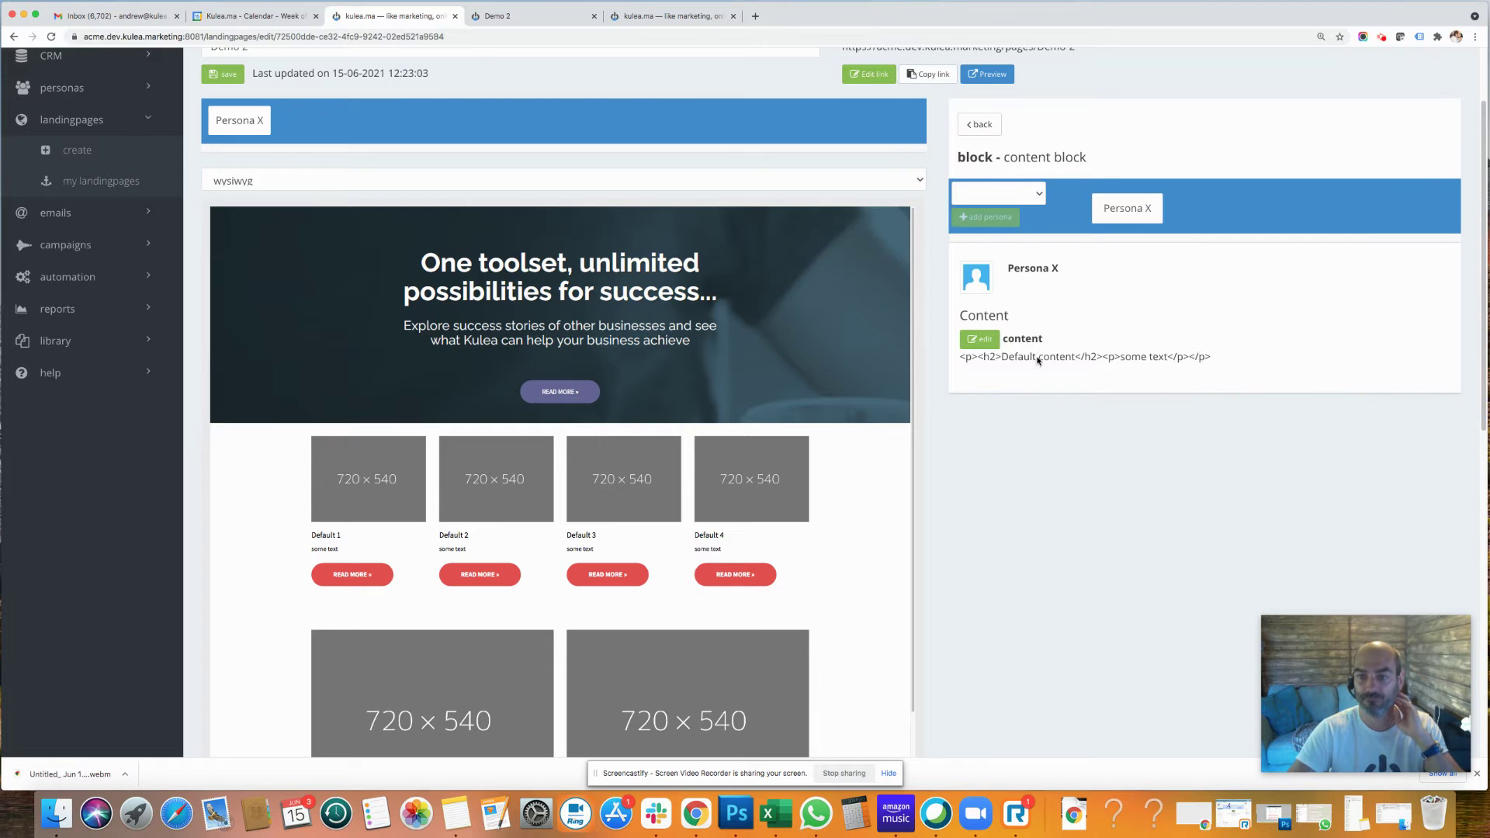
pyautogui.click(990, 342)
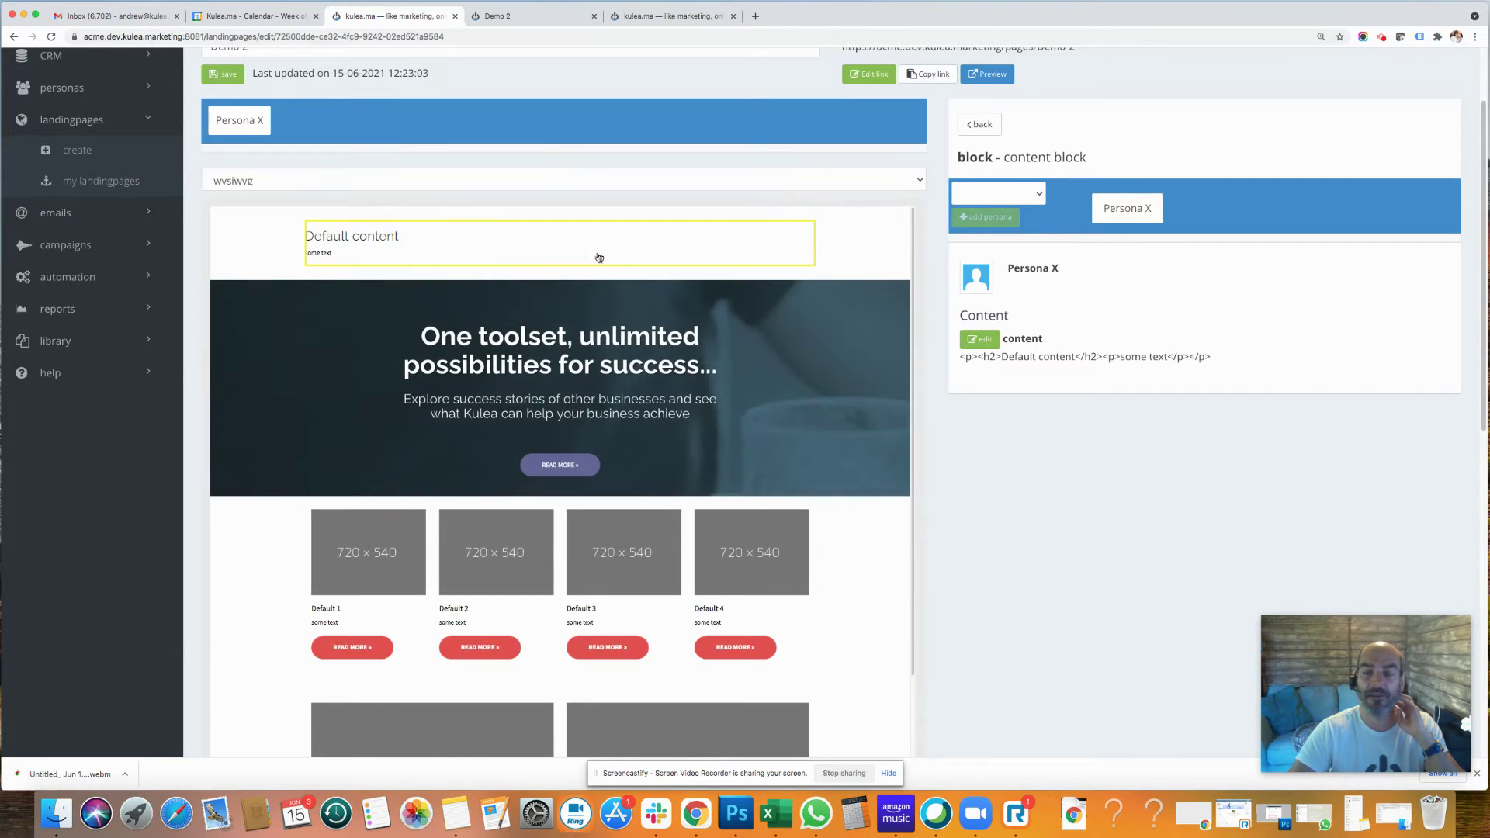
# Step: Return to the page layout and move the banner section above the new content block section
pyautogui.click(979, 125)
pyautogui.click(982, 122)
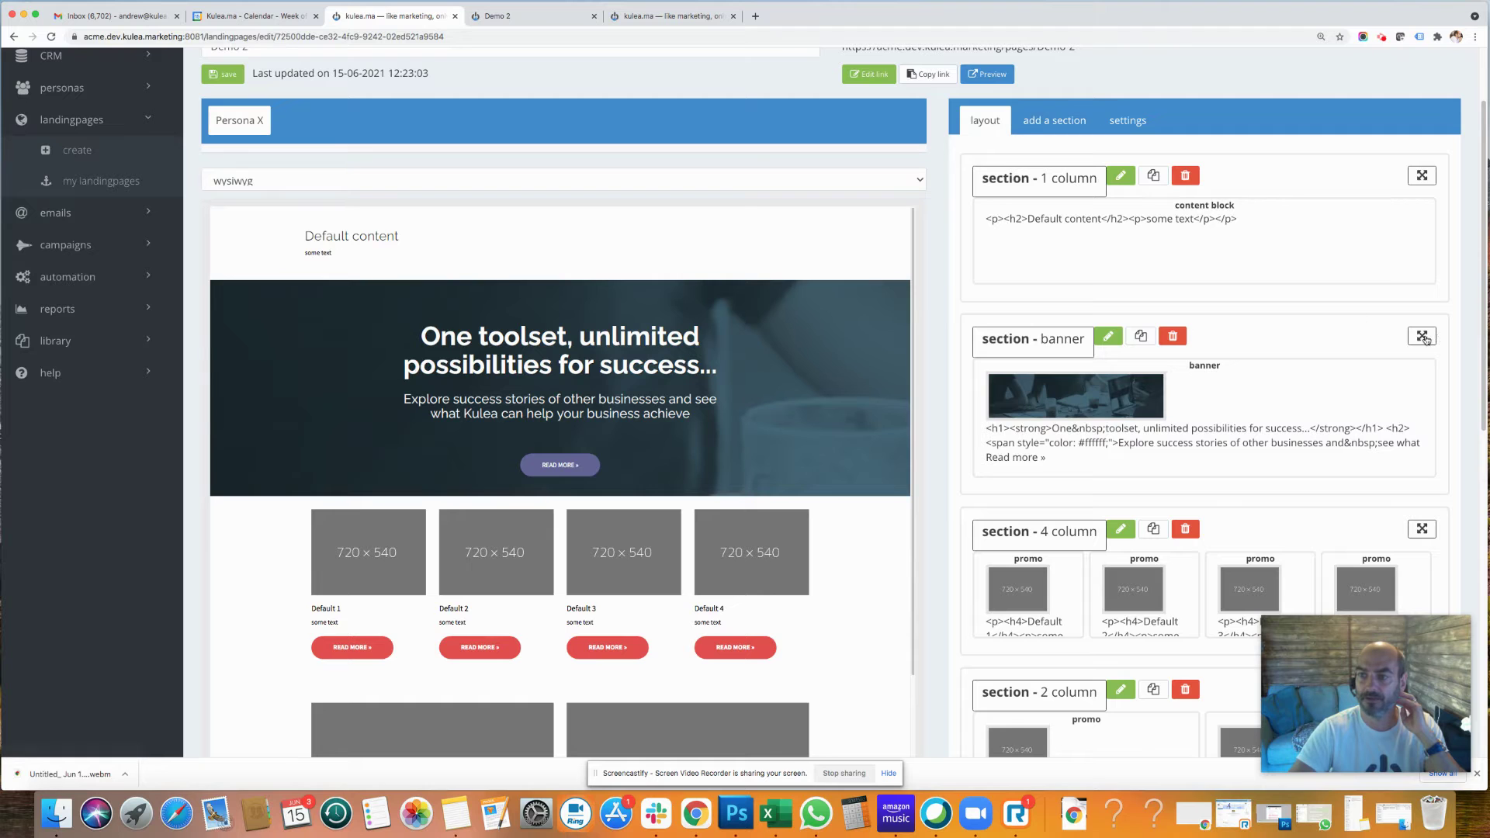
pyautogui.moveTo(1422, 336); pyautogui.dragTo(1420, 154)
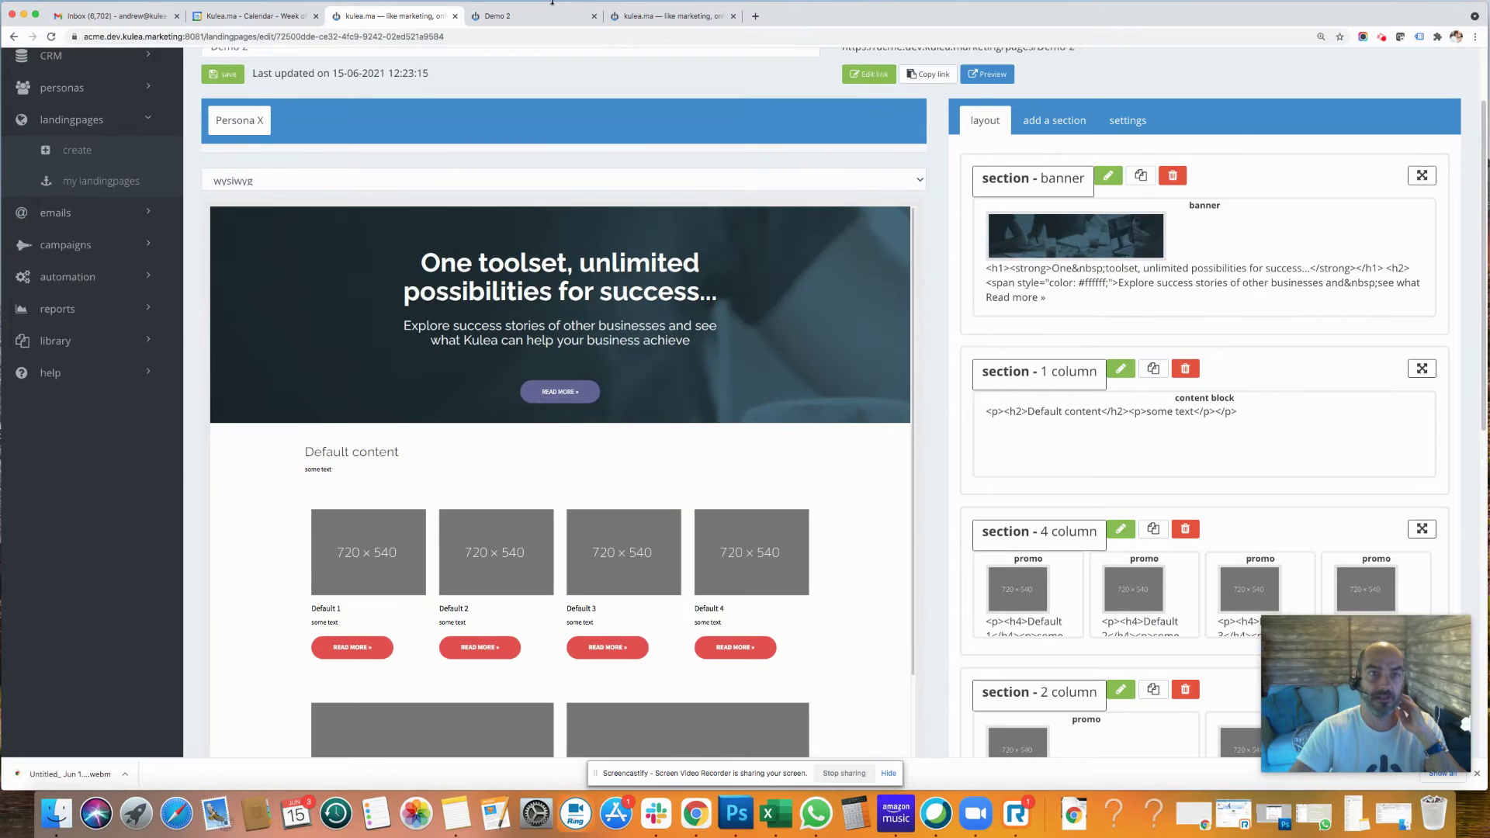
# Step: On the Demo page, copy the complete HTML source code of the "Kulea provides..." content block
pyautogui.click(562, 19)
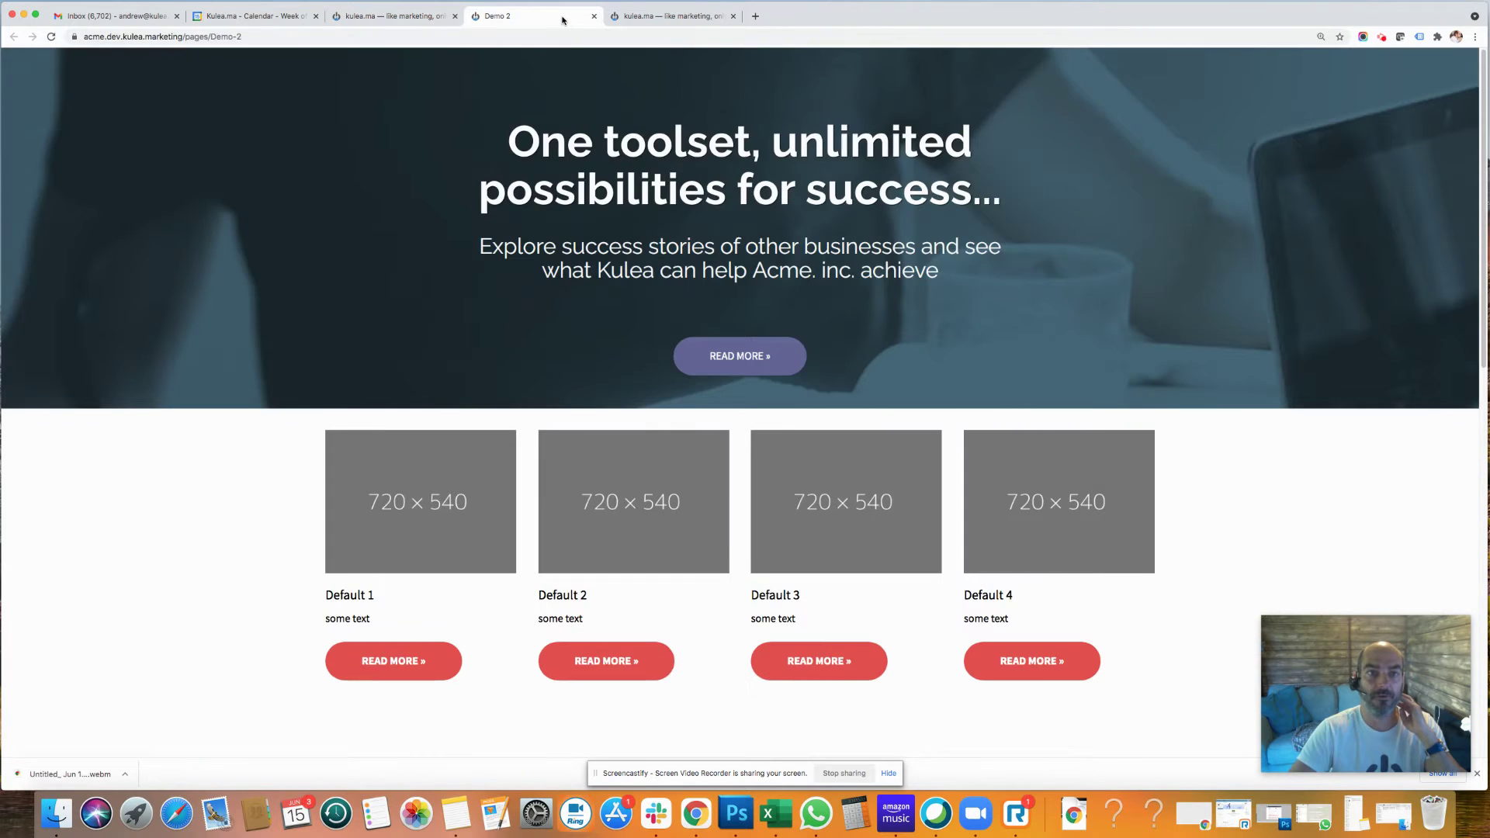
pyautogui.click(615, 19)
pyautogui.click(742, 369)
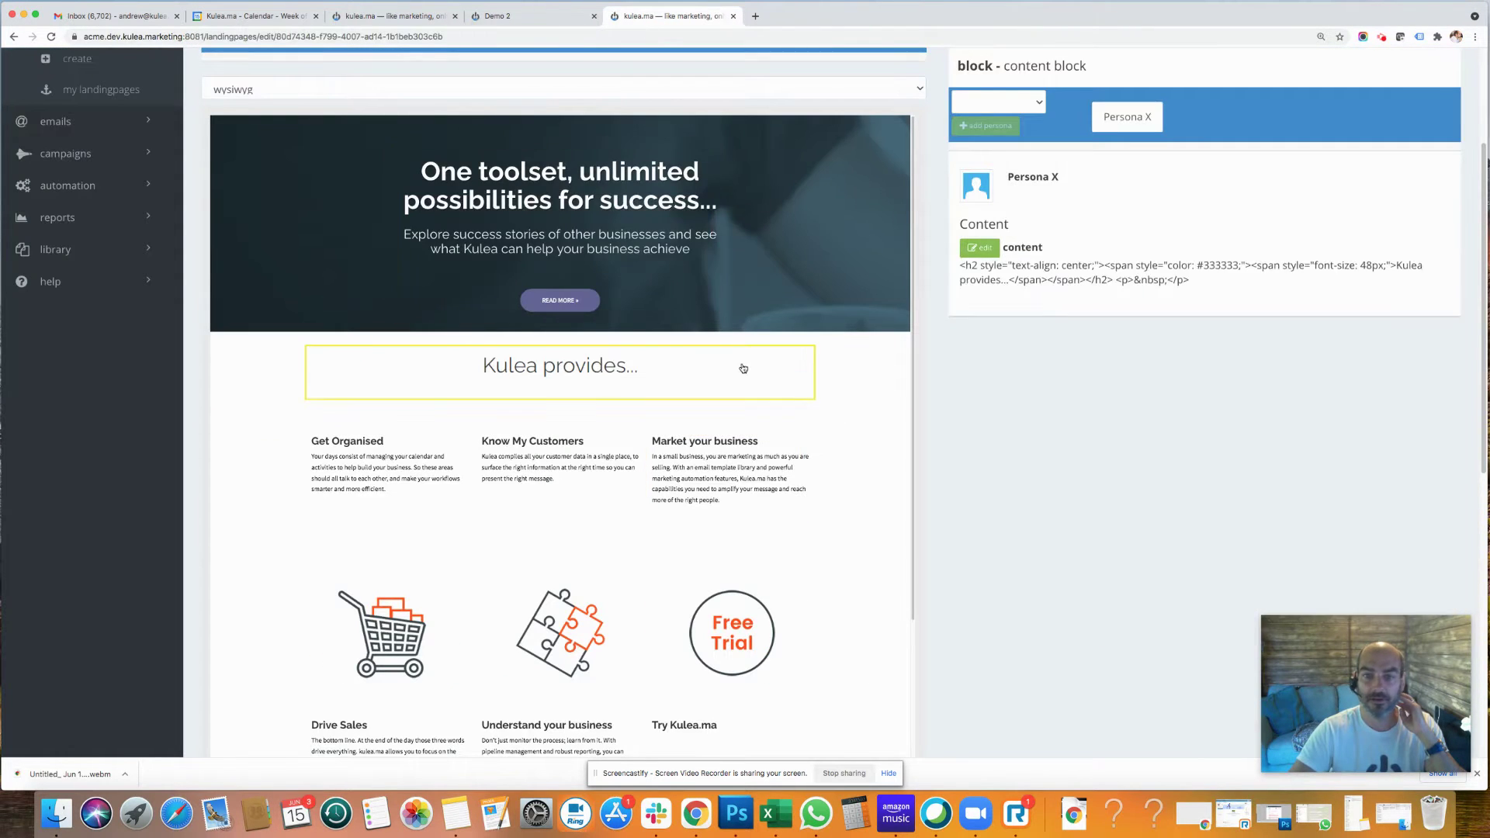
pyautogui.click(979, 248)
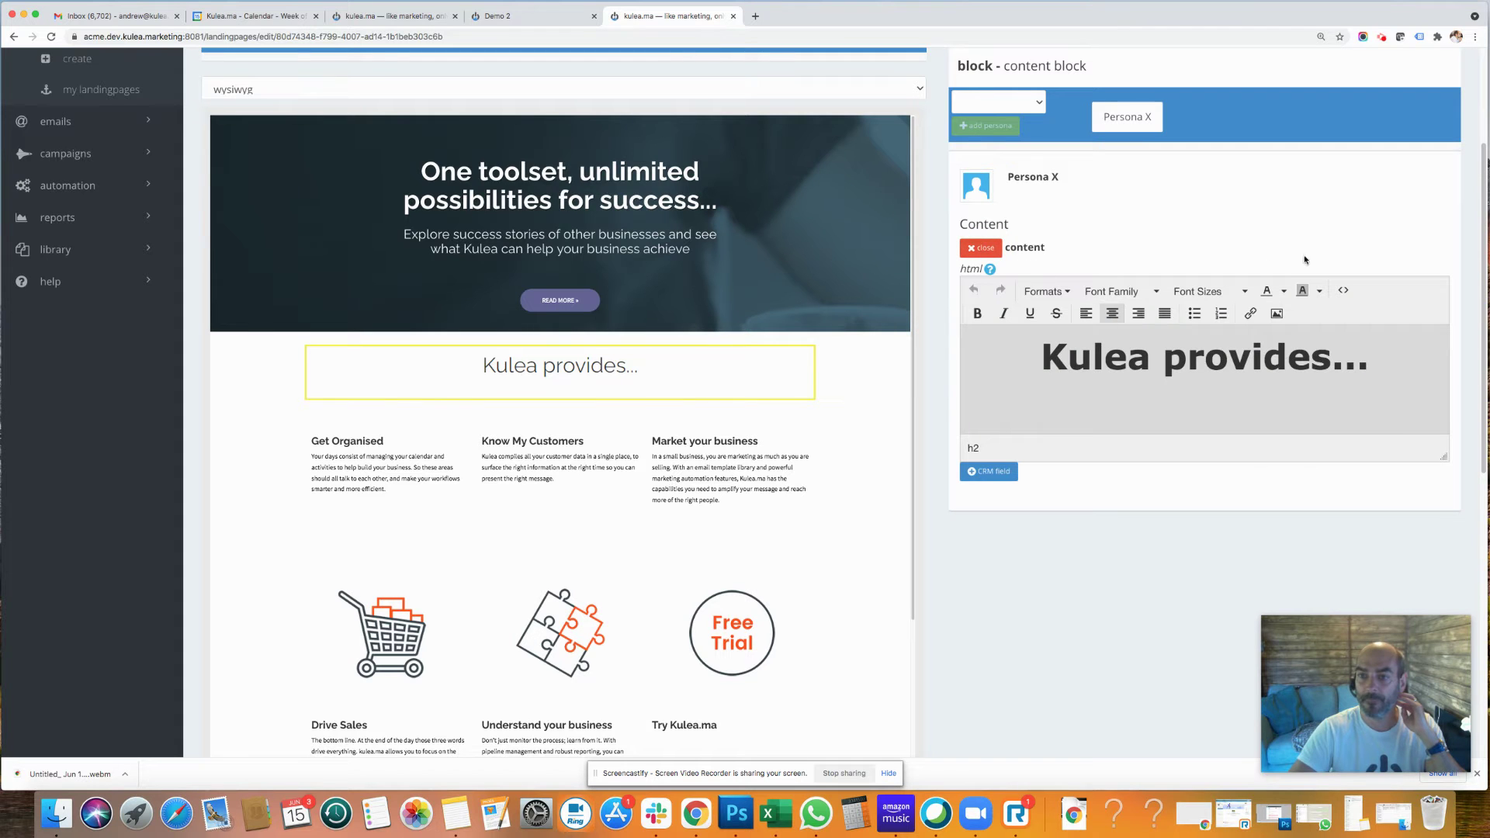
pyautogui.click(1346, 293)
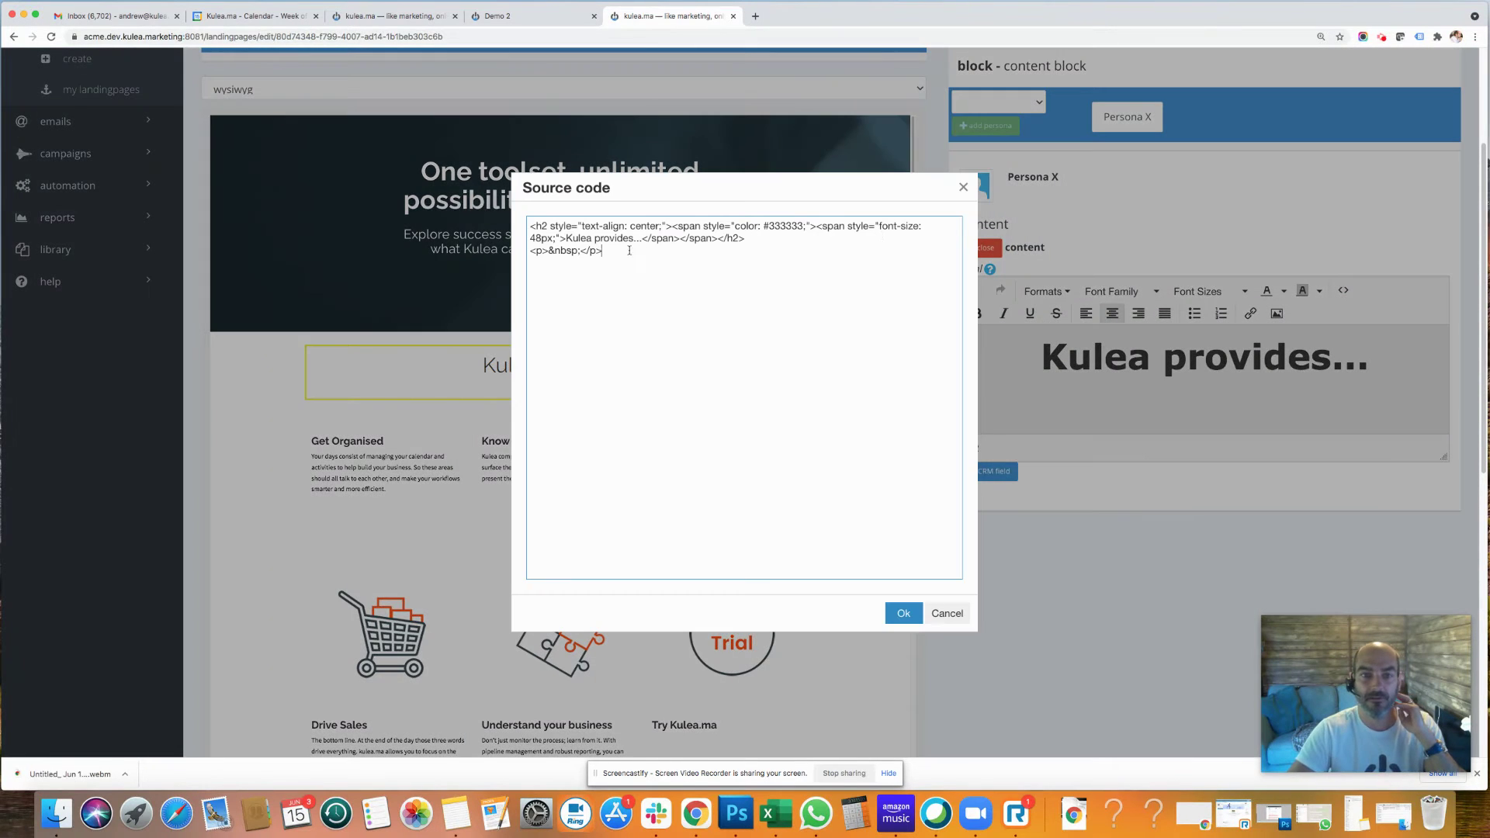
pyautogui.press('super+a')
pyautogui.press('super+c')
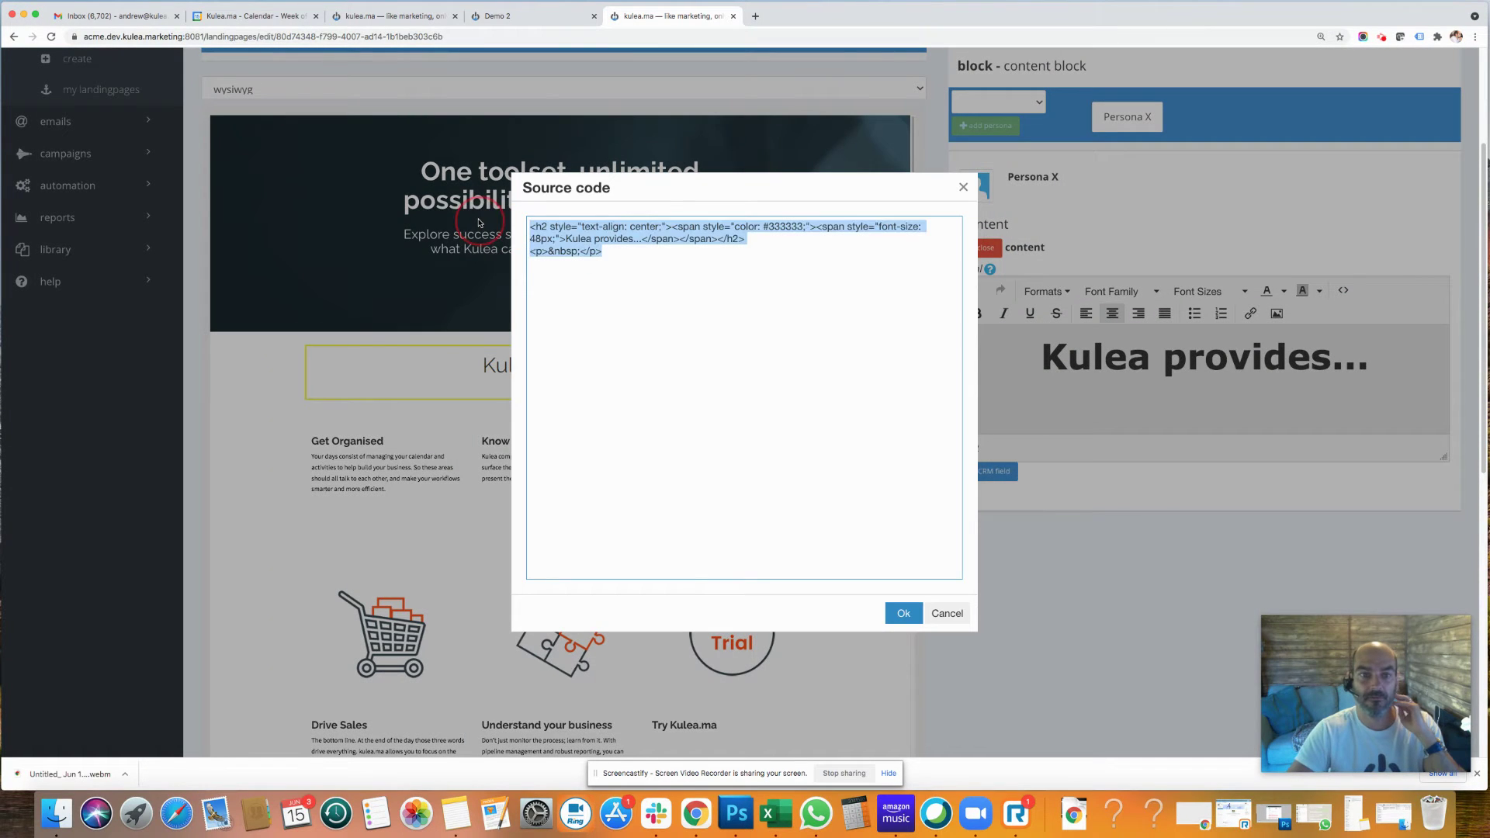
pyautogui.click(901, 613)
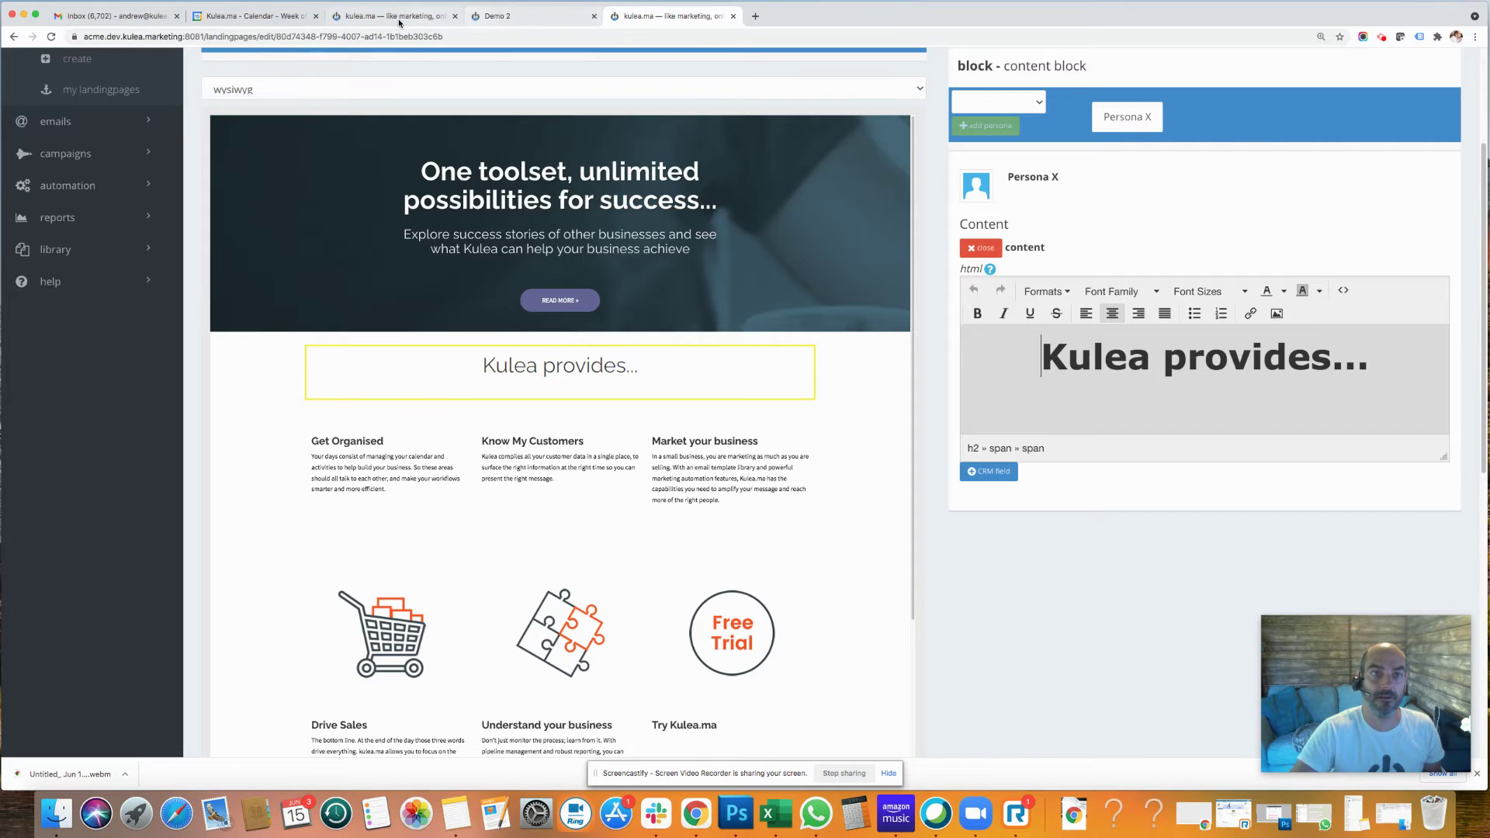
# Step: Back on the Demo 2 page, replace the new content block's source code with the copied "Kulea provides..." HTML and close its editor
pyautogui.click(399, 18)
pyautogui.click(1147, 410)
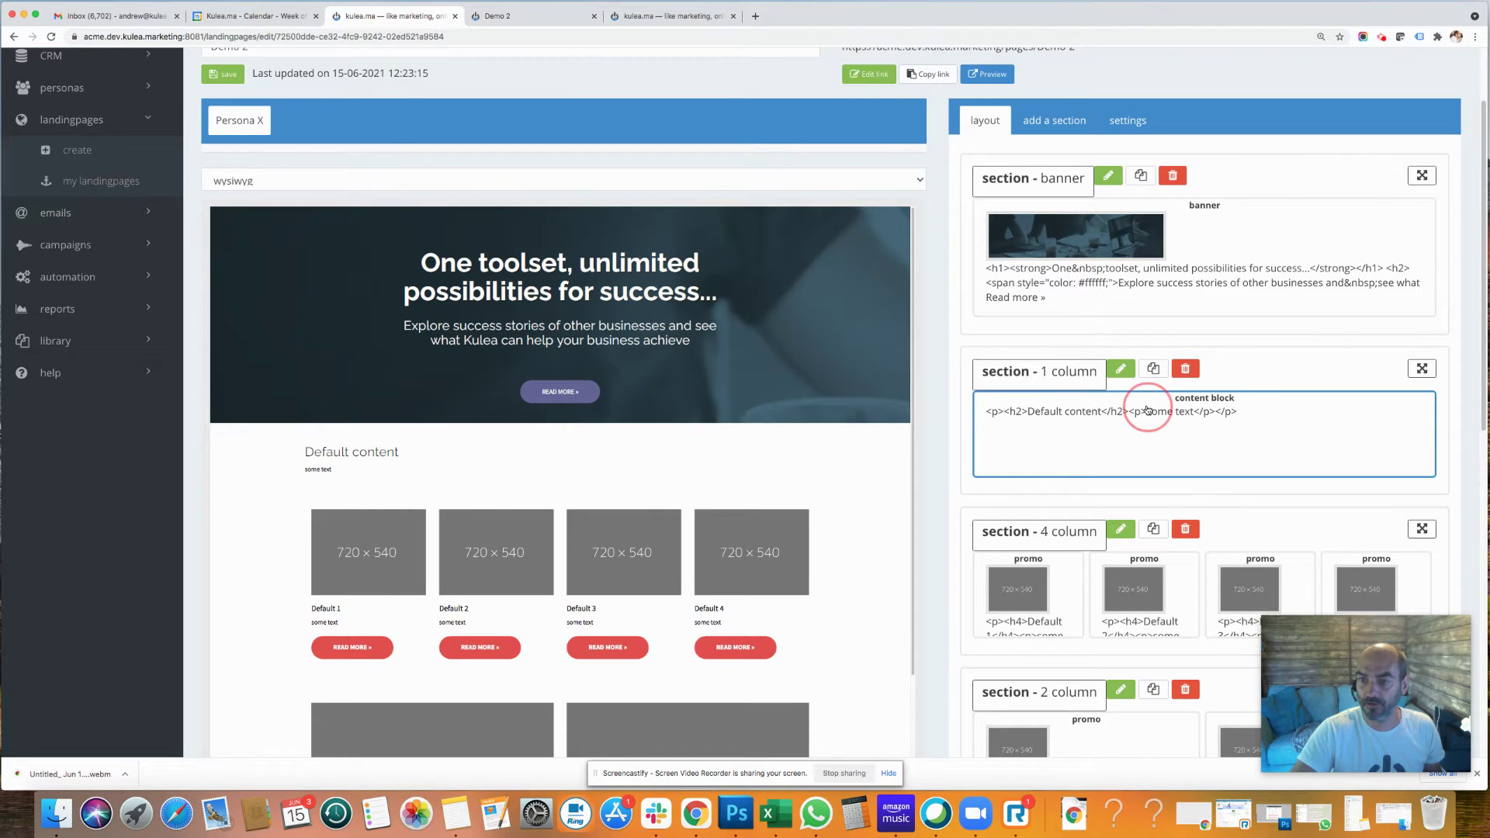
pyautogui.click(980, 339)
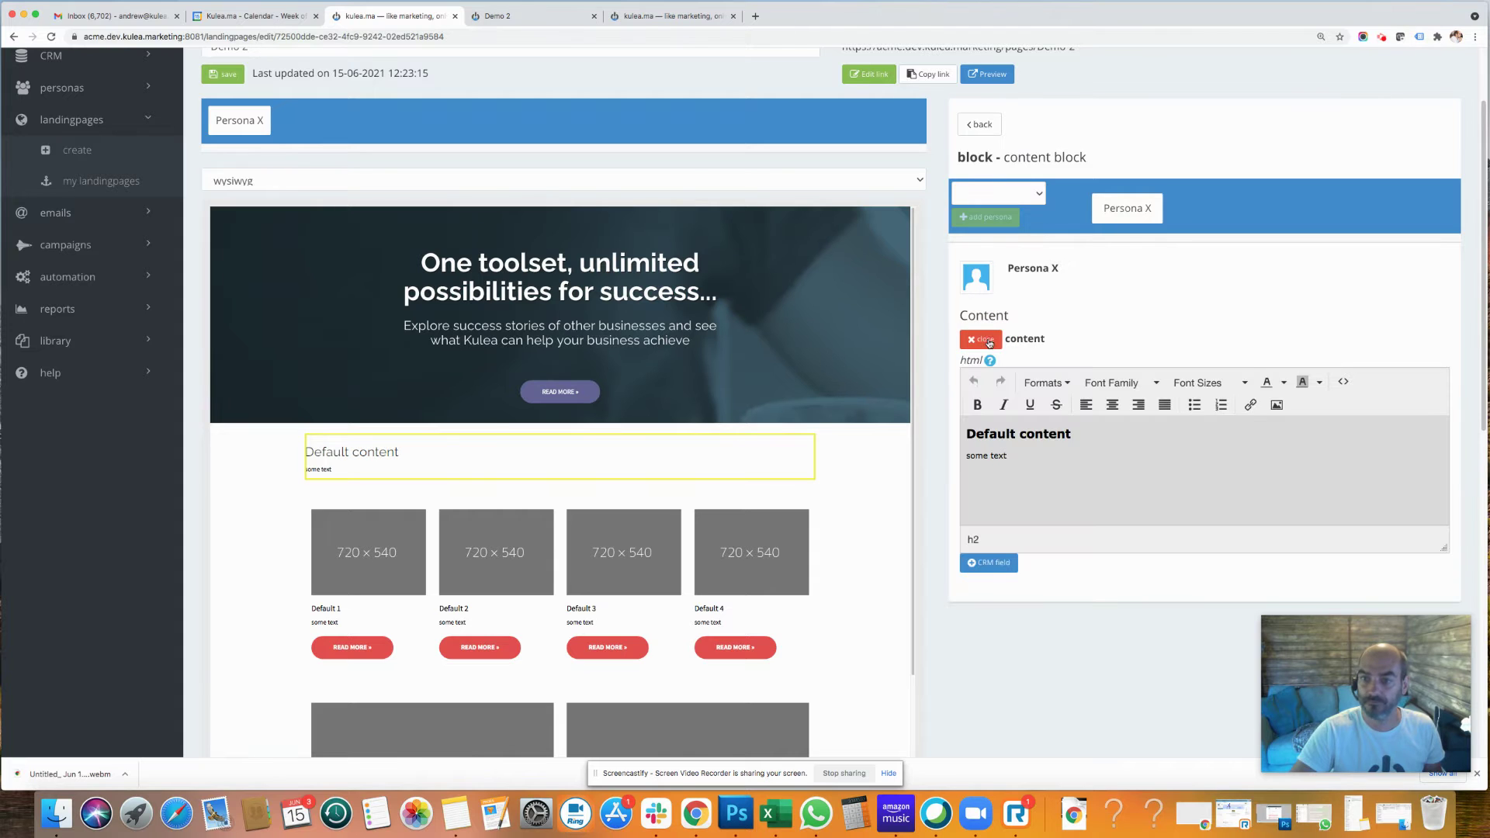
pyautogui.click(1343, 381)
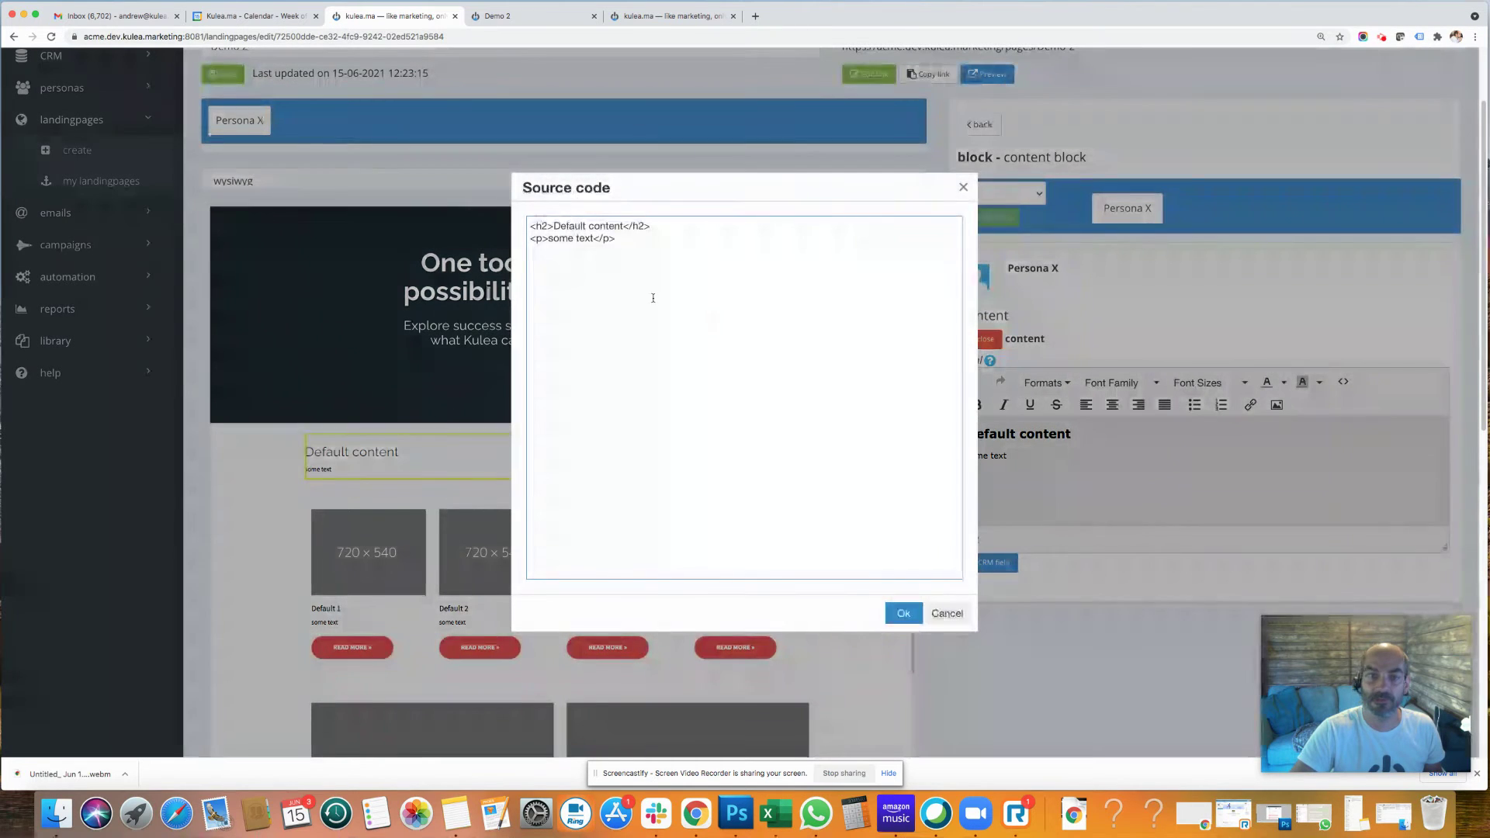
pyautogui.moveTo(632, 240); pyautogui.dragTo(487, 230)
pyautogui.press('super+v')
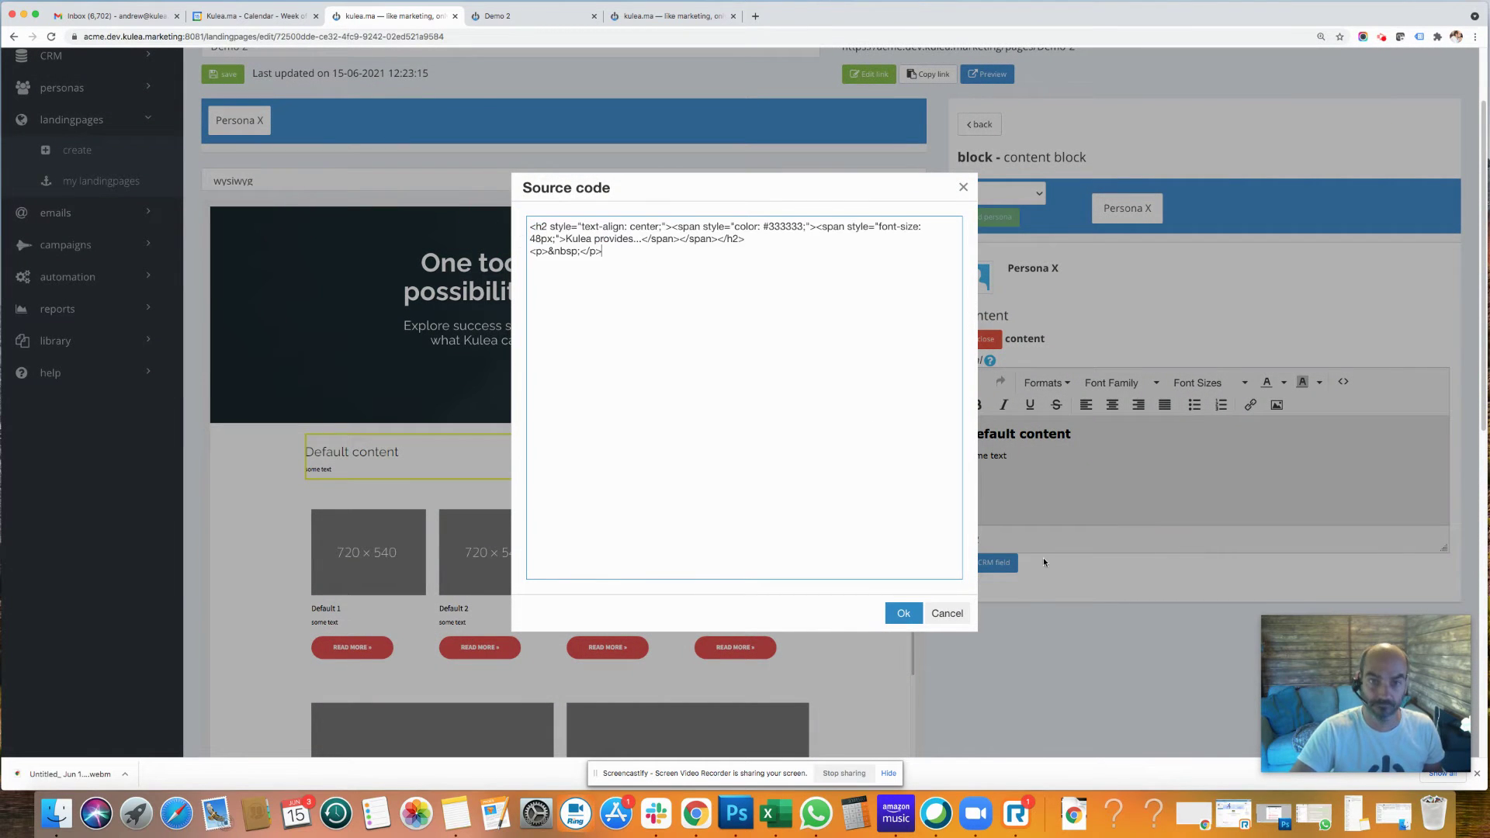
pyautogui.click(903, 613)
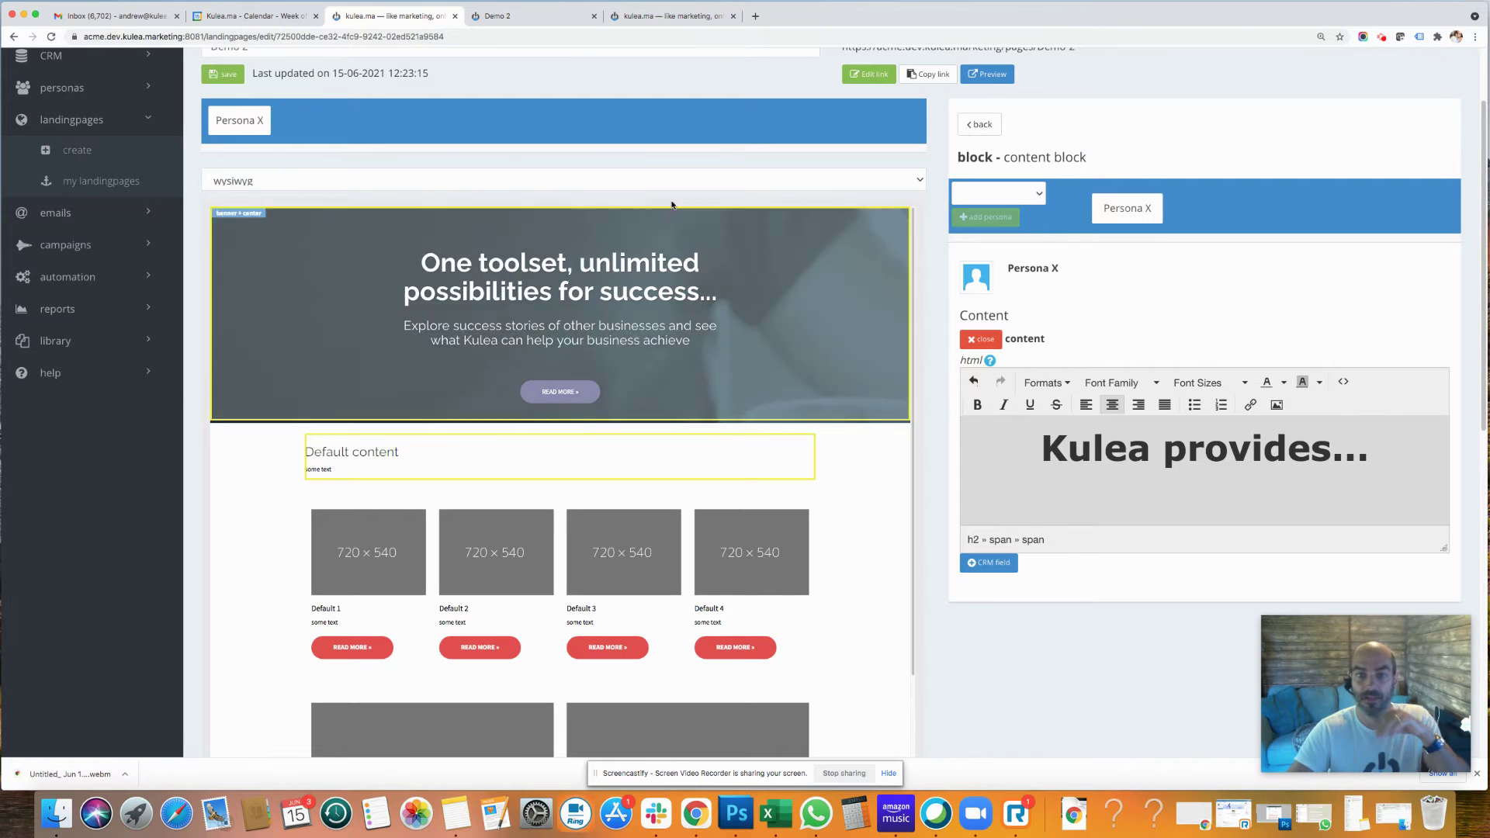
pyautogui.click(980, 339)
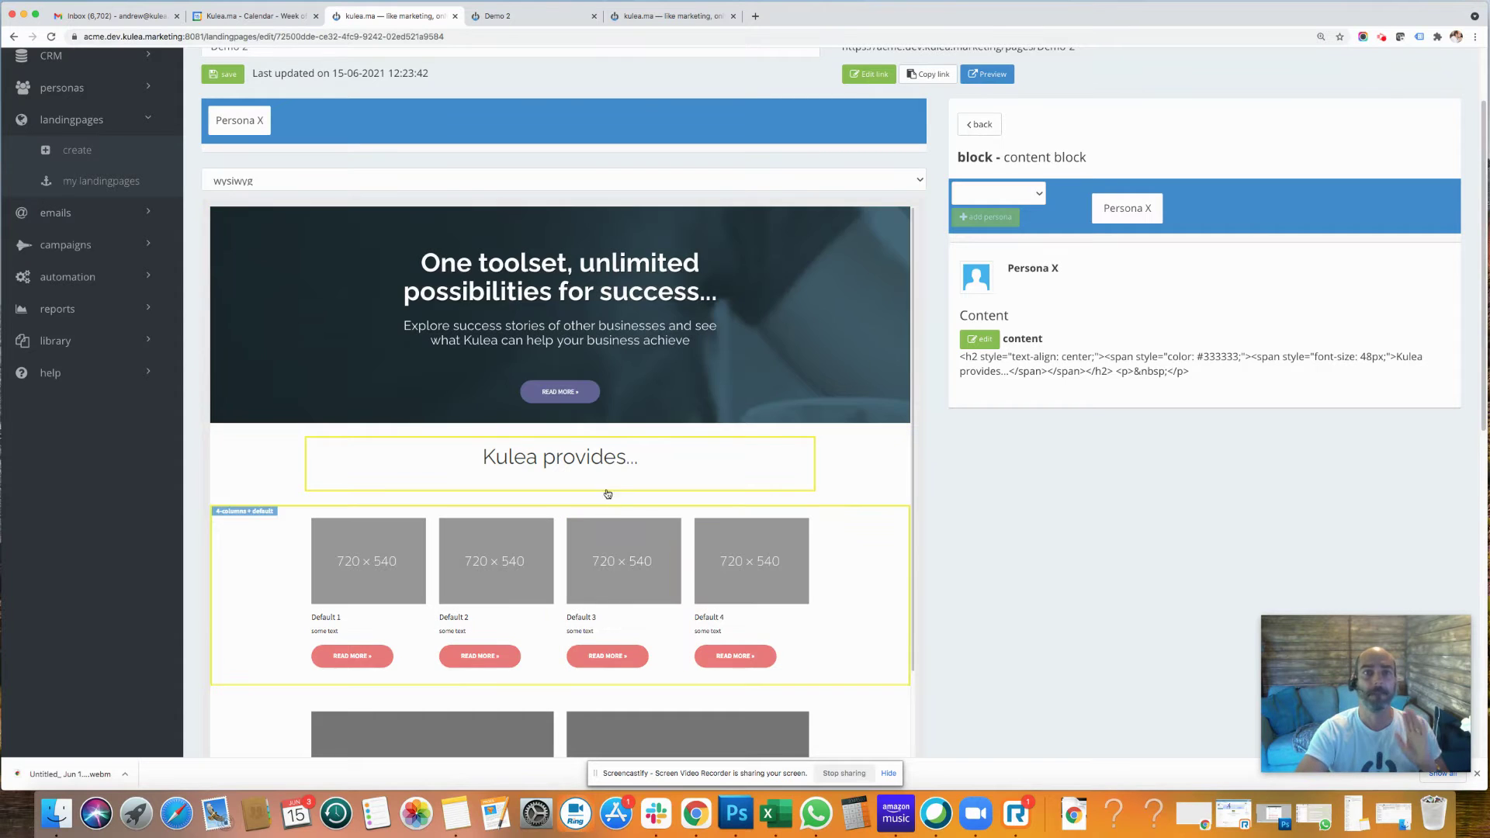
# Step: Switch to the Demo page and examine the sections beneath the "Kulea provides..." heading
pyautogui.click(650, 18)
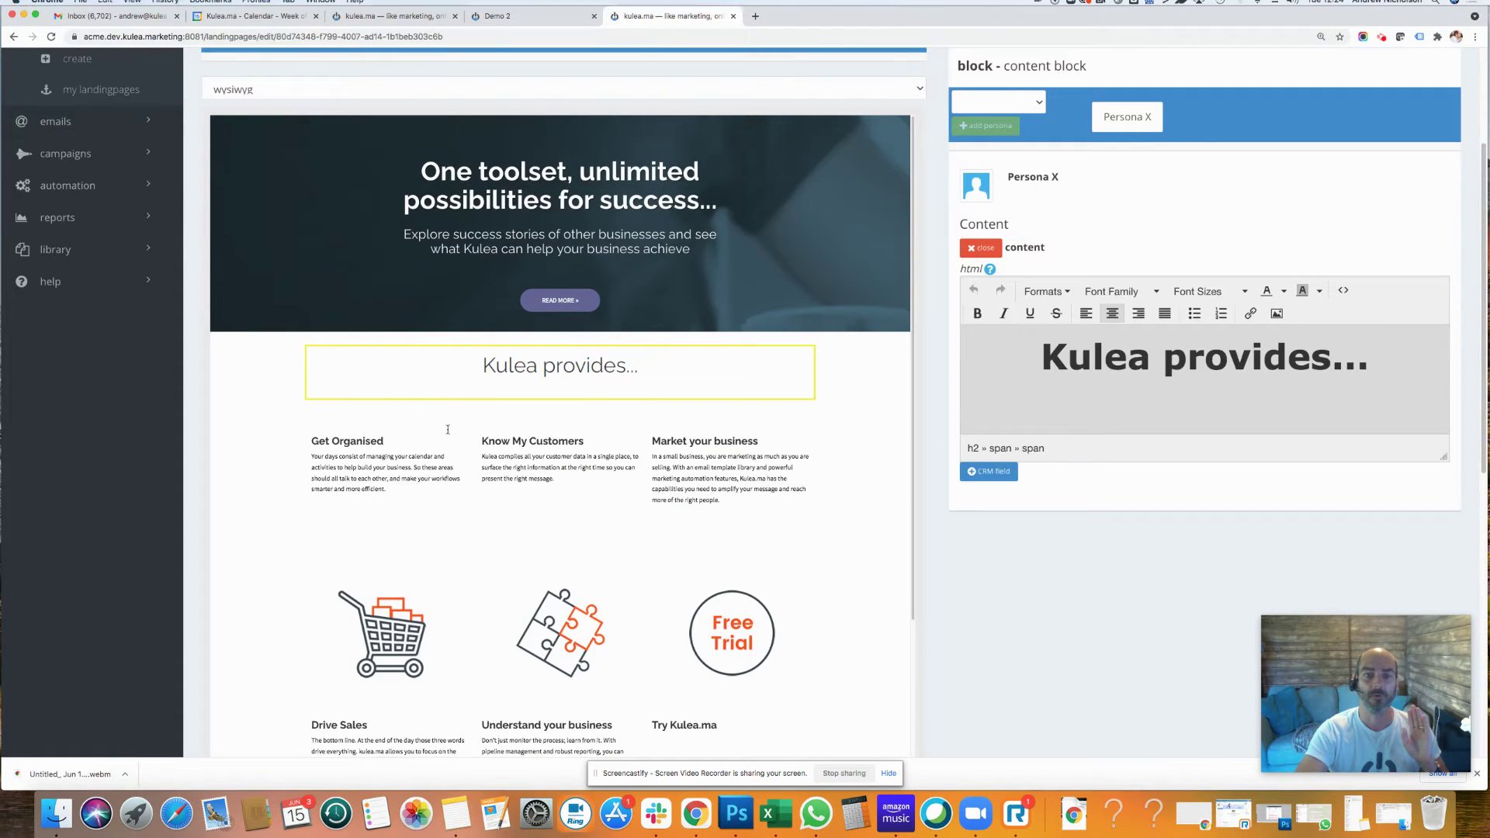
pyautogui.scroll(-4, 737, 442)
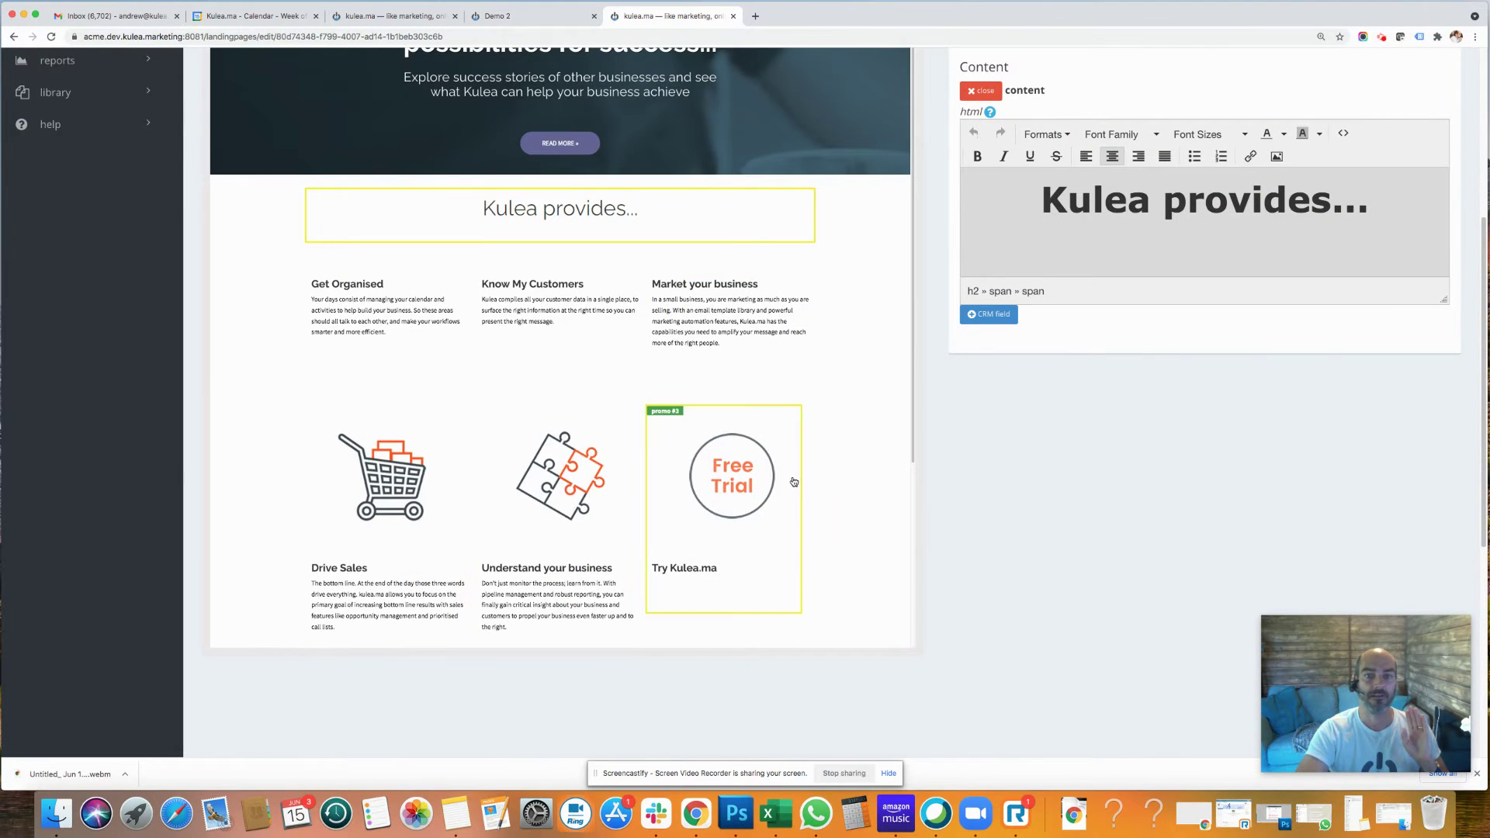
pyautogui.scroll(5, 815, 481)
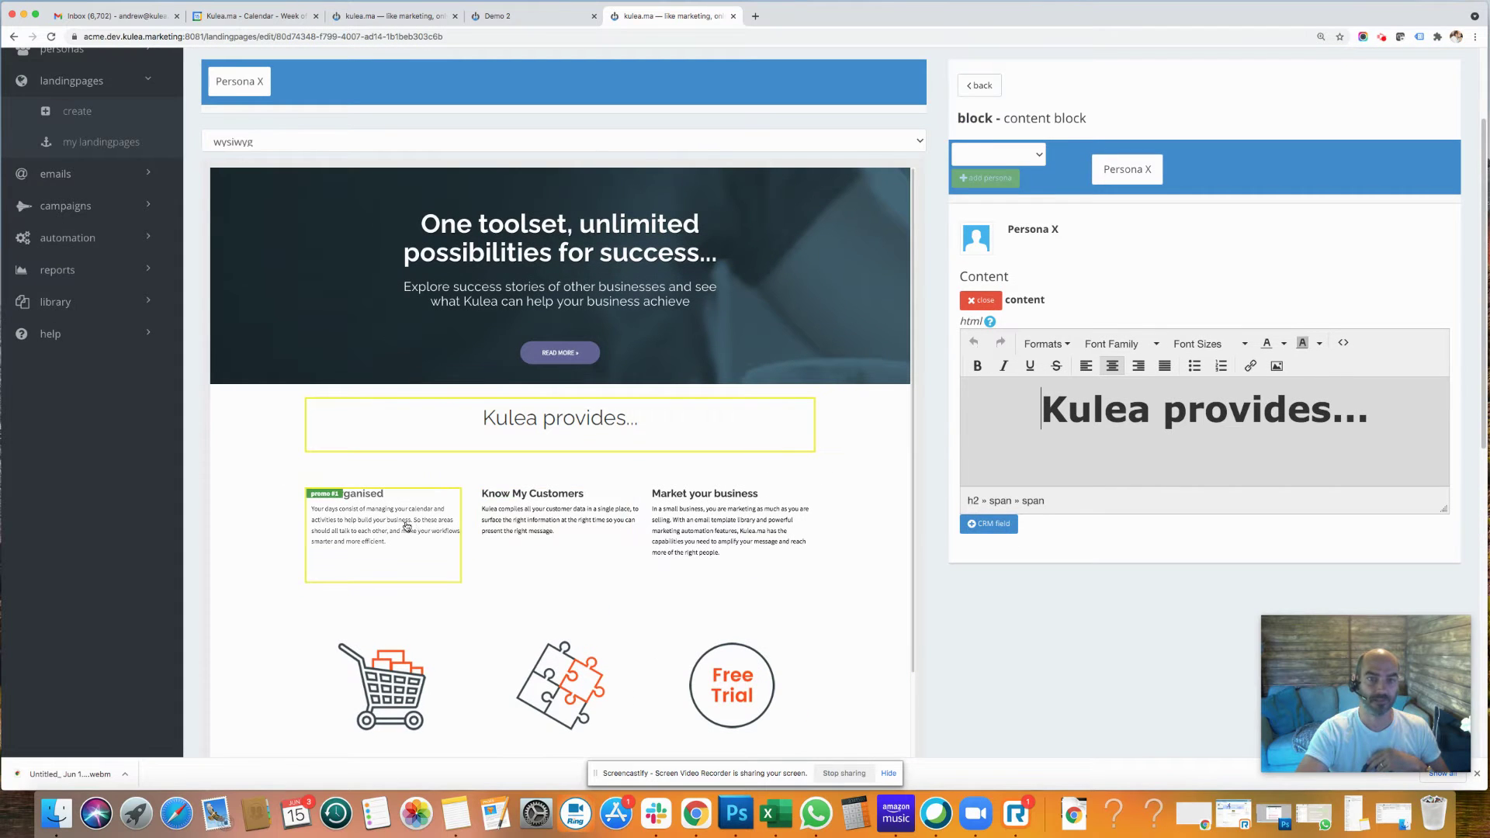
# Step: On the Demo page, examine the "Get Organised" promo block's image settings and the three-column sections under the "Kulea provides..." heading
pyautogui.scroll(3, 766, 553)
pyautogui.scroll(1, 766, 554)
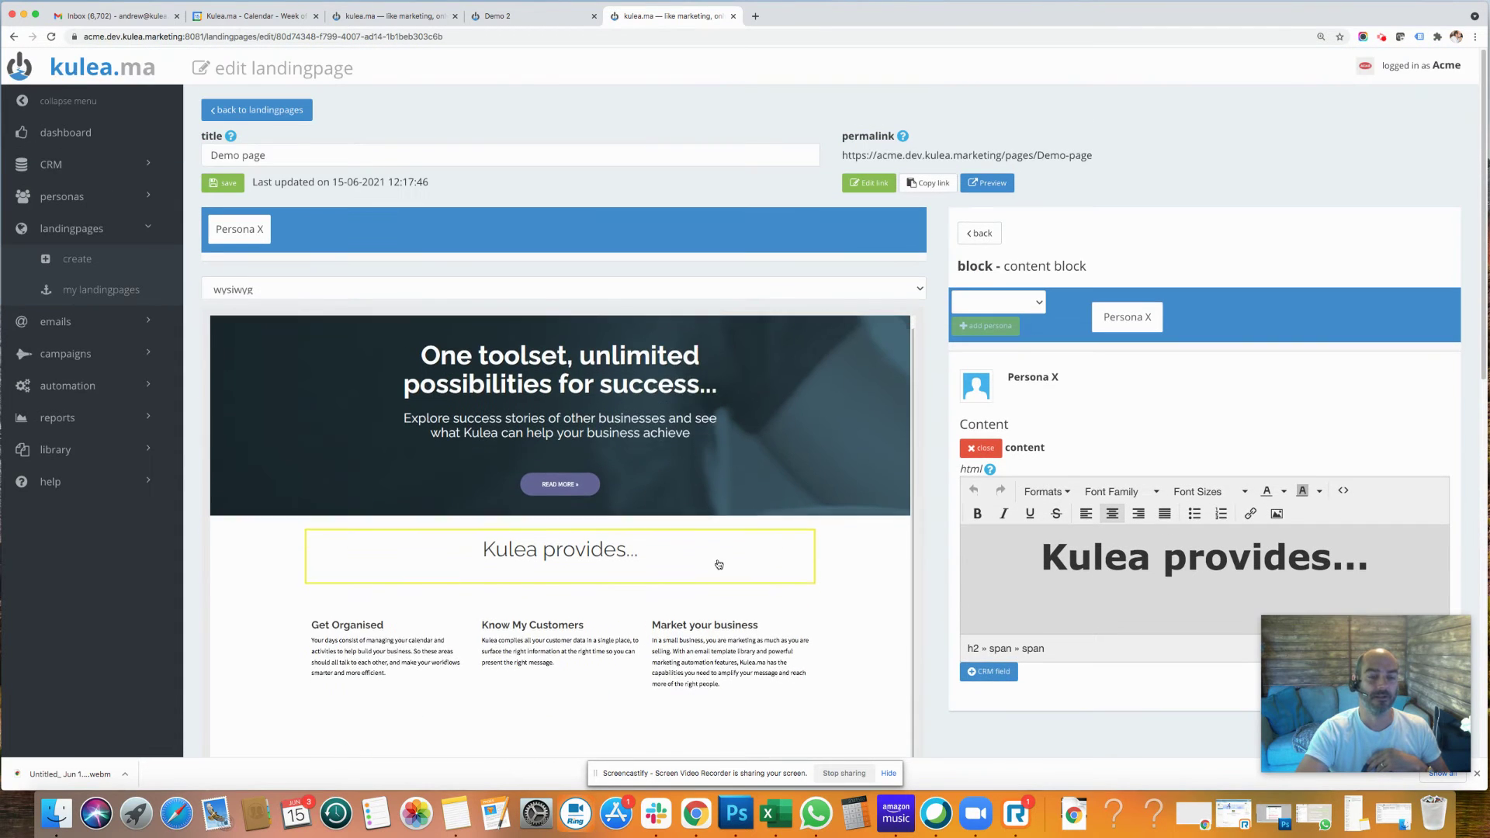
pyautogui.click(350, 633)
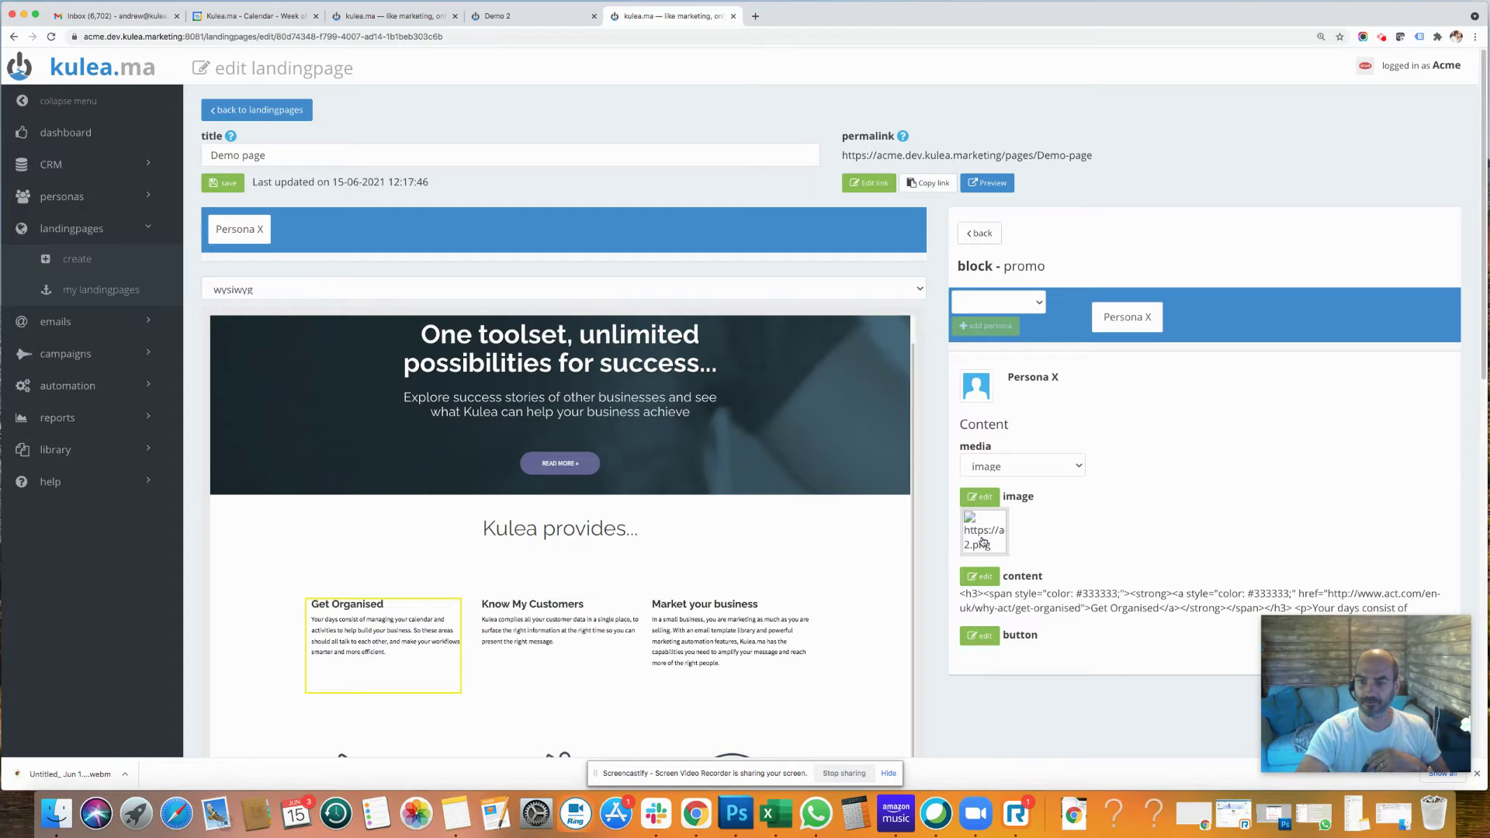
pyautogui.click(979, 497)
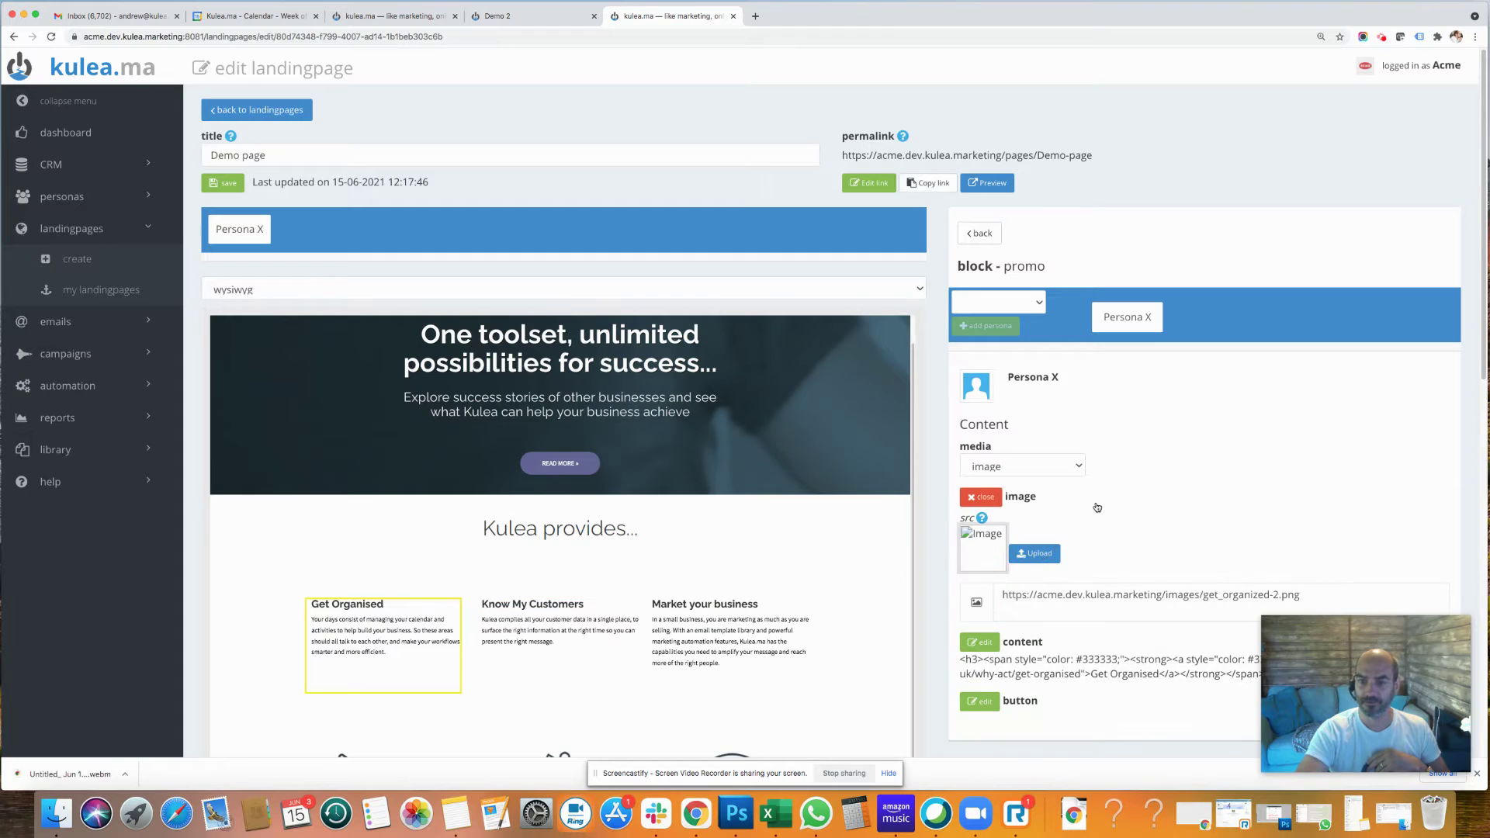
pyautogui.click(983, 548)
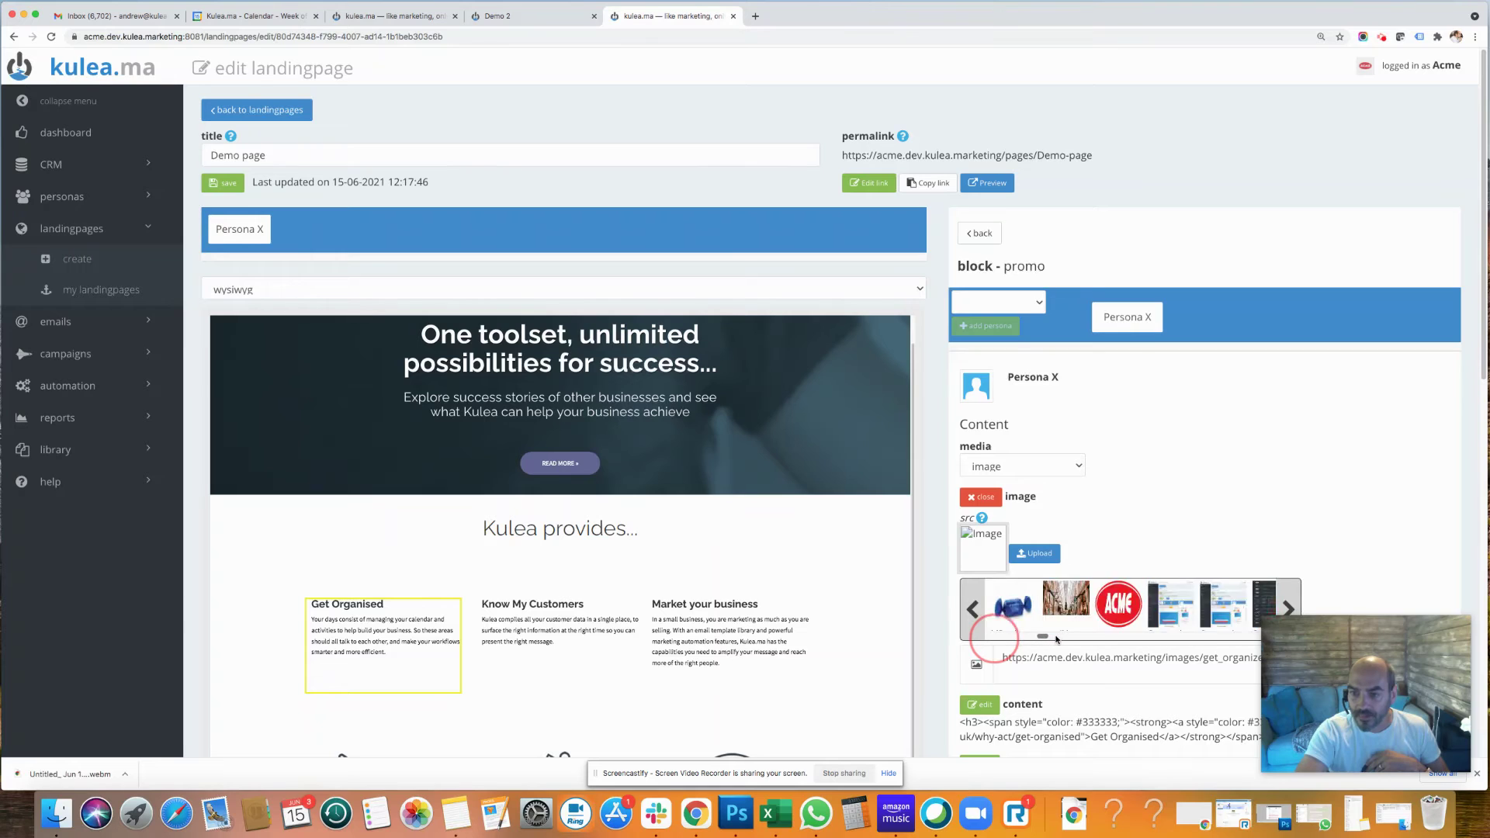
pyautogui.moveTo(1079, 638); pyautogui.dragTo(1312, 633)
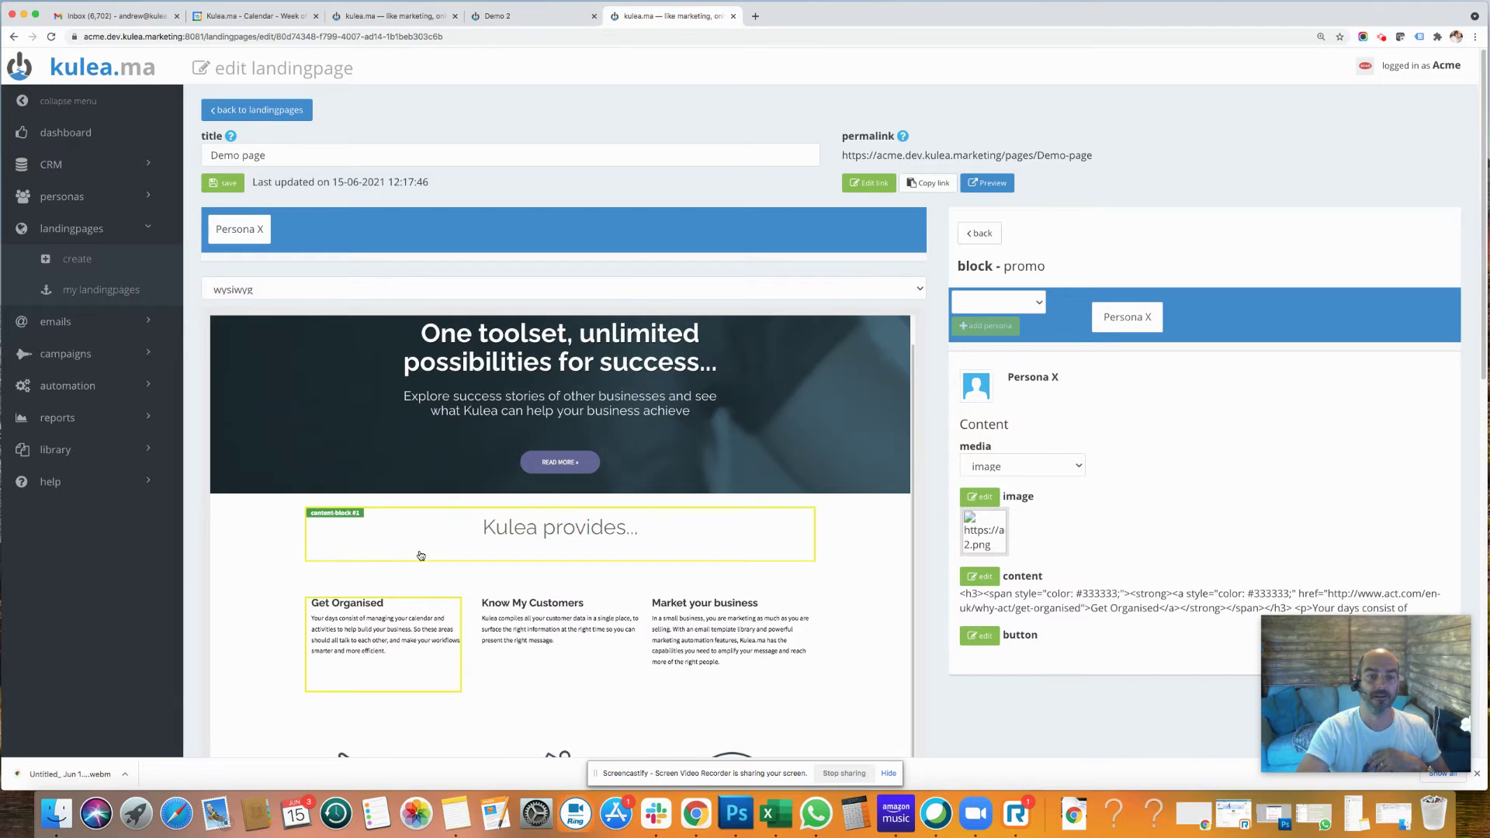
pyautogui.scroll(-3, 420, 555)
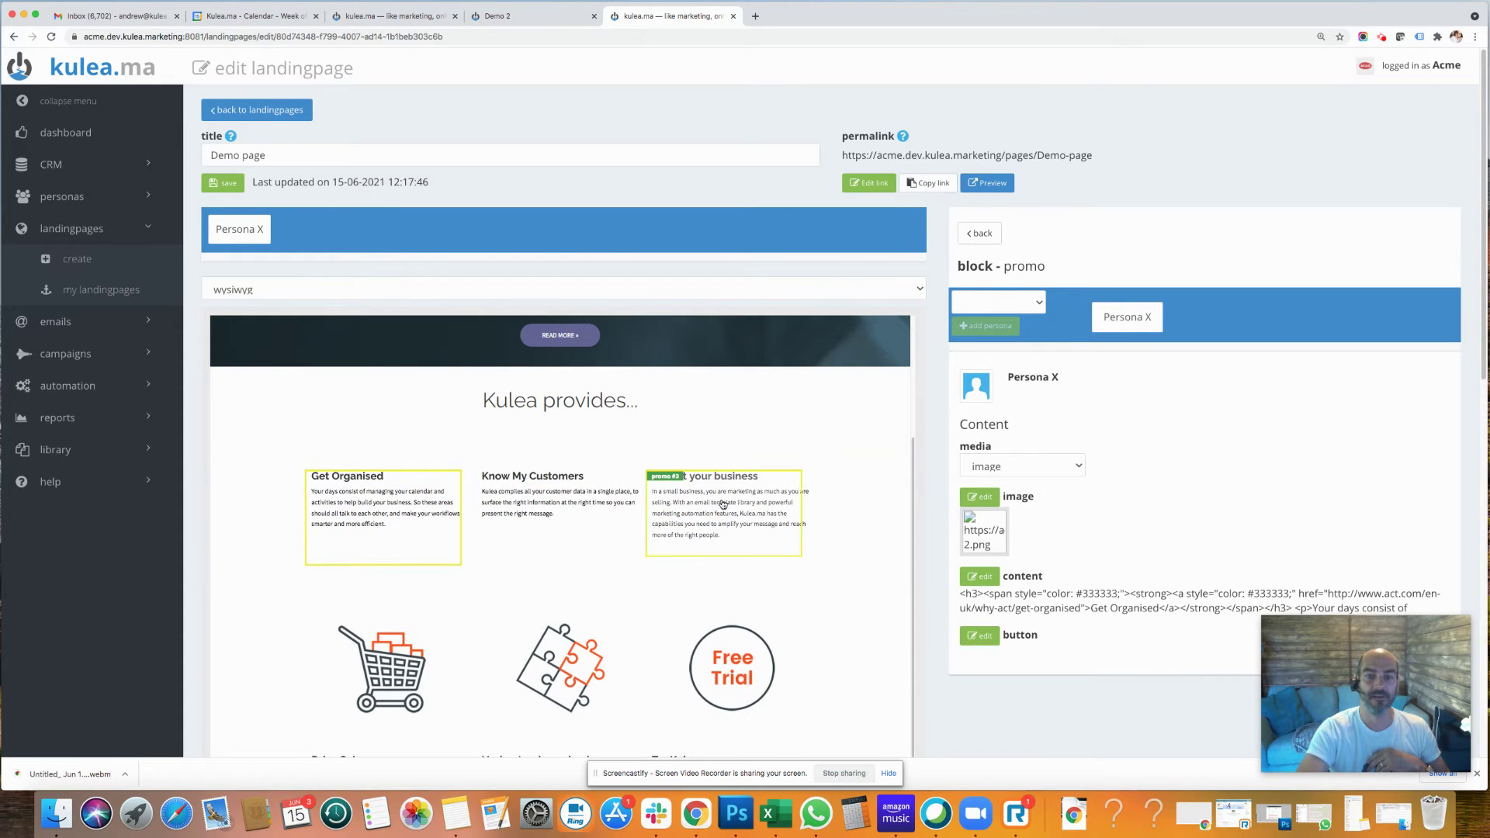
pyautogui.scroll(-1, 722, 504)
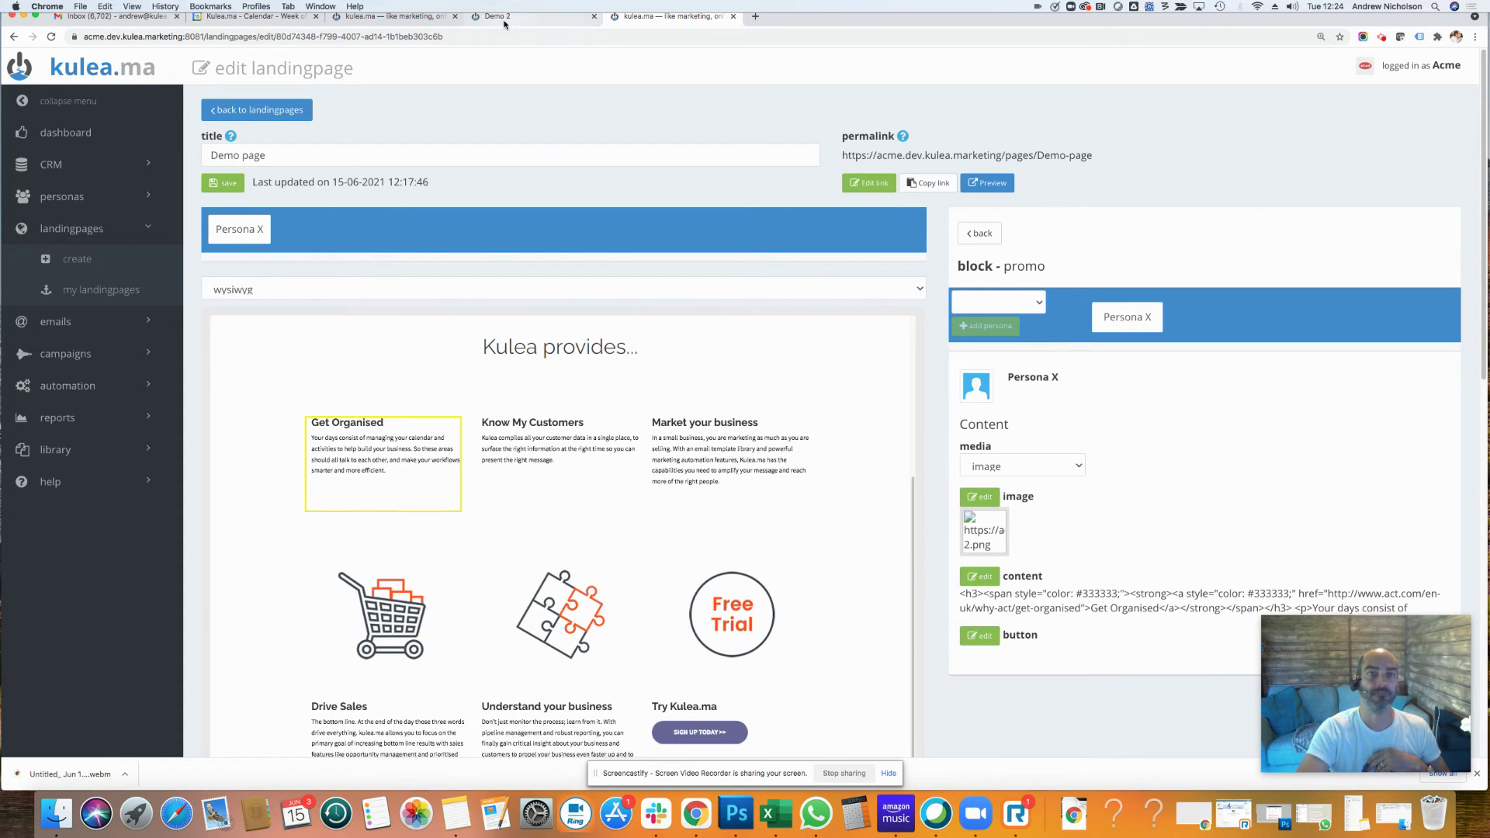
# Step: Switch to the Demo 2 page and delete the placeholder 4 column, 2 column and second 4 column sections from the layout
pyautogui.click(392, 16)
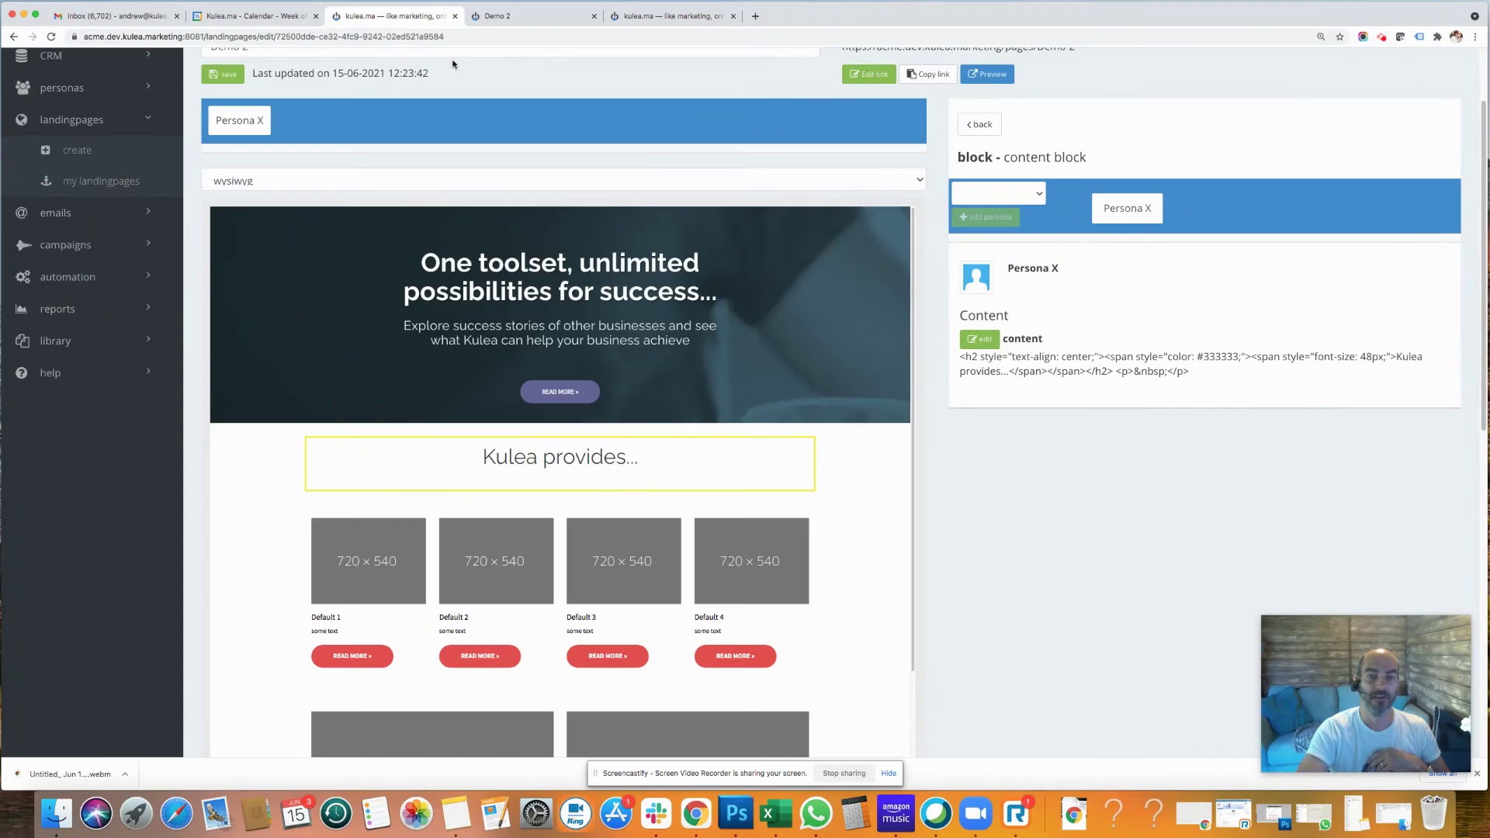
pyautogui.scroll(-3, 852, 530)
pyautogui.scroll(-1, 852, 530)
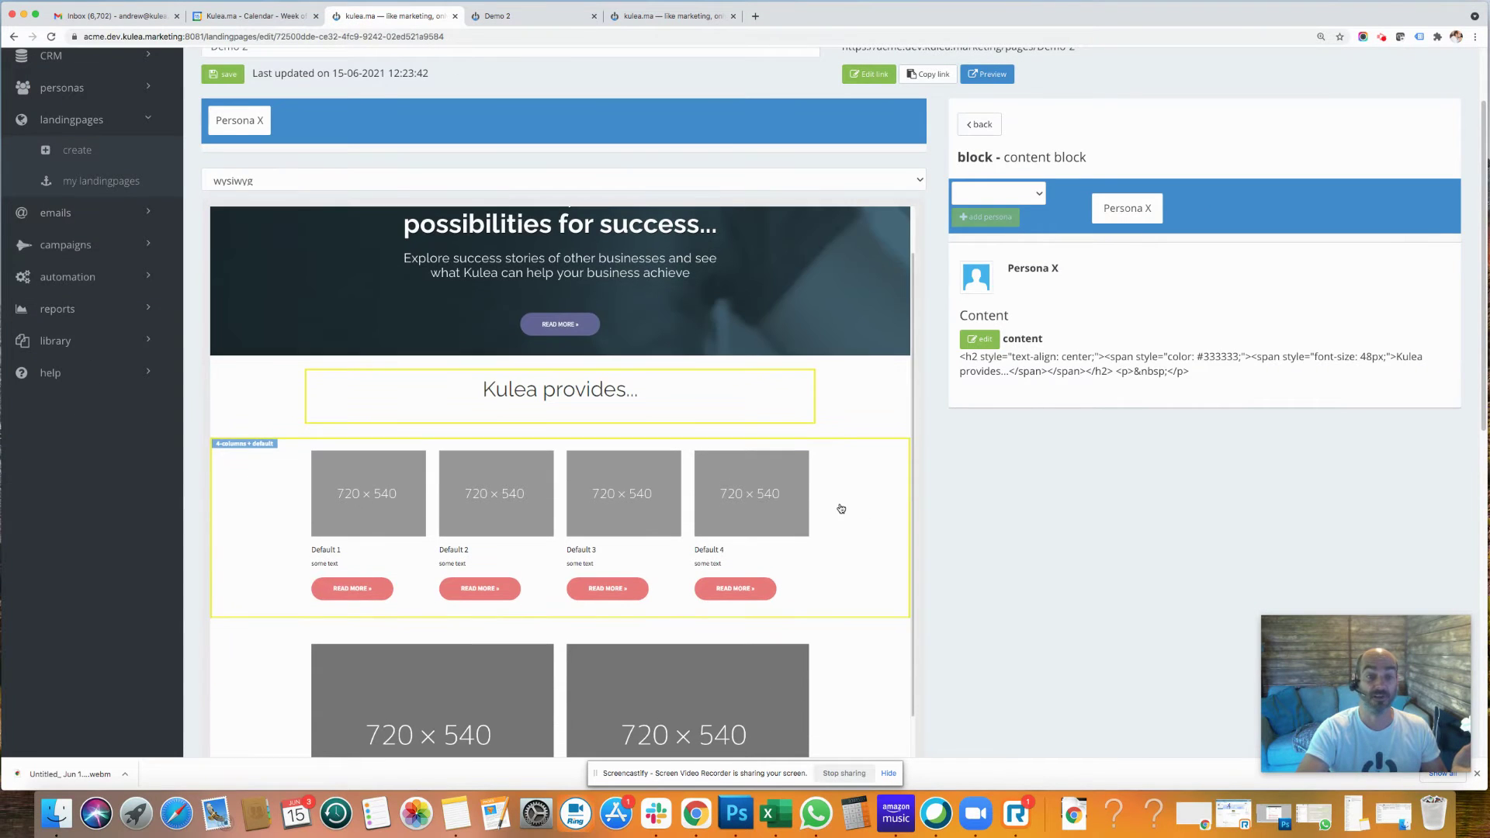
pyautogui.scroll(-4, 873, 598)
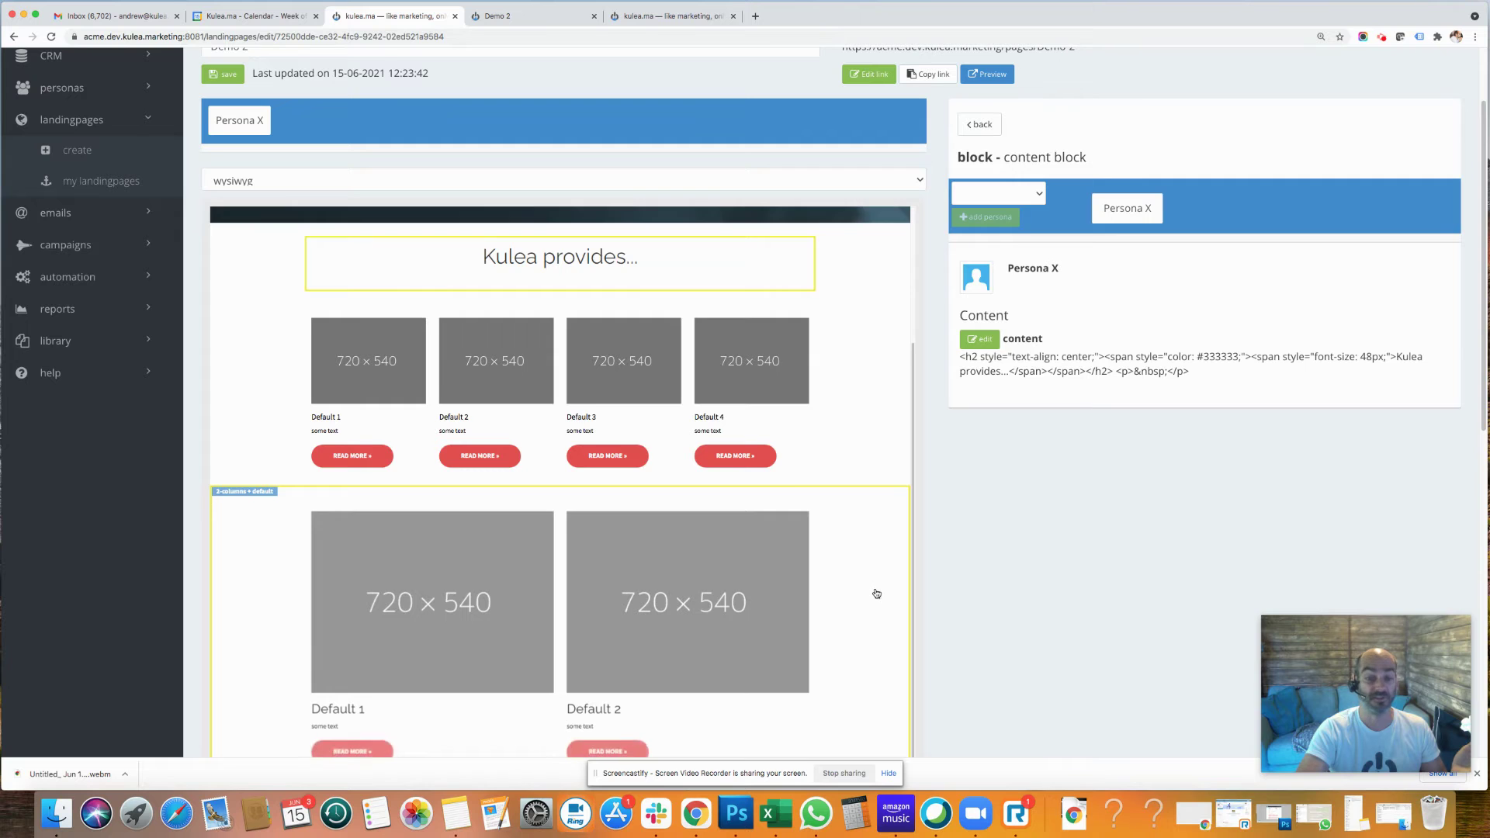
pyautogui.scroll(-3, 876, 594)
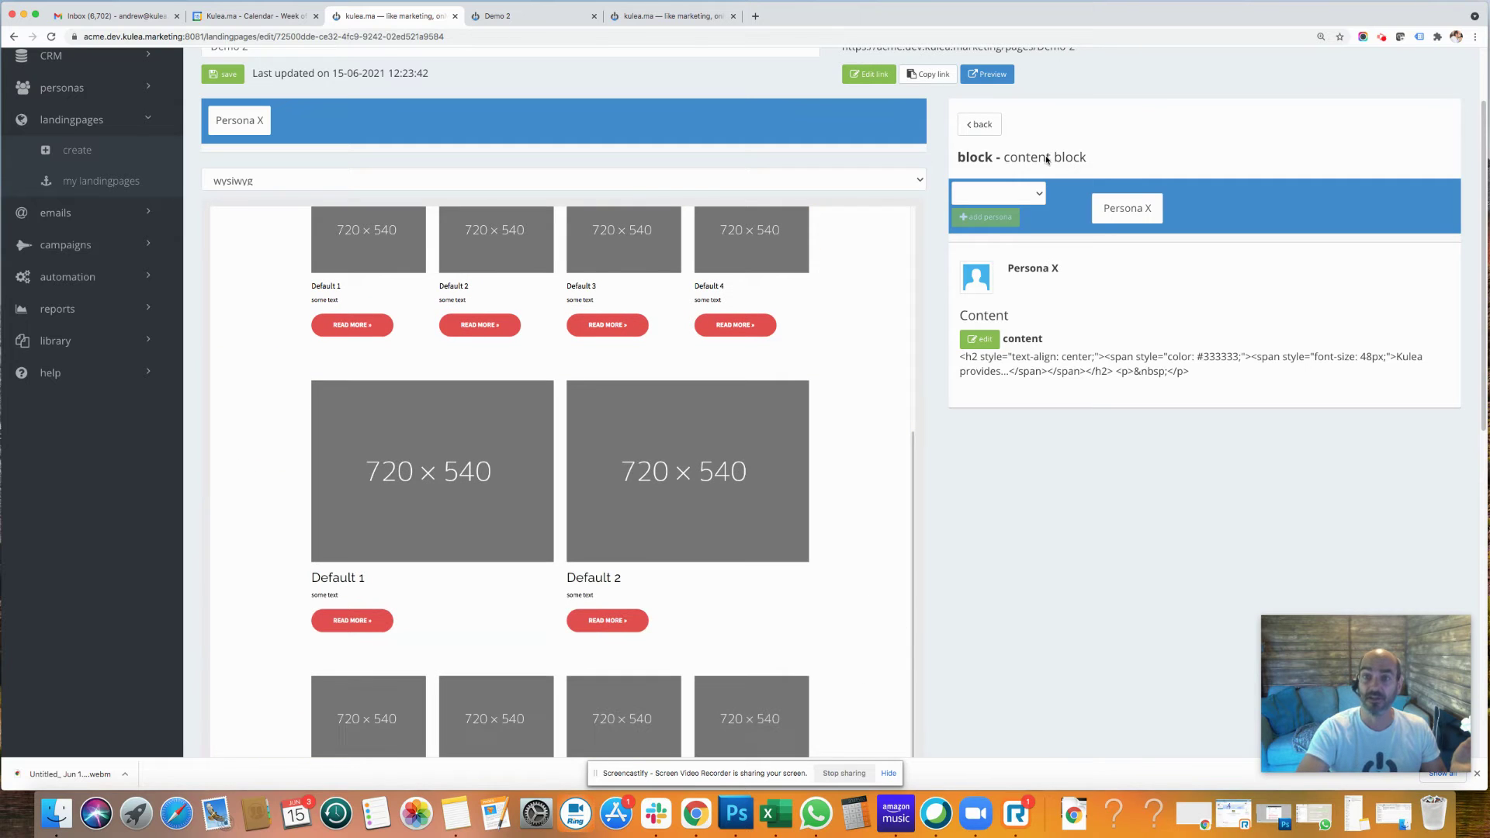
pyautogui.click(979, 124)
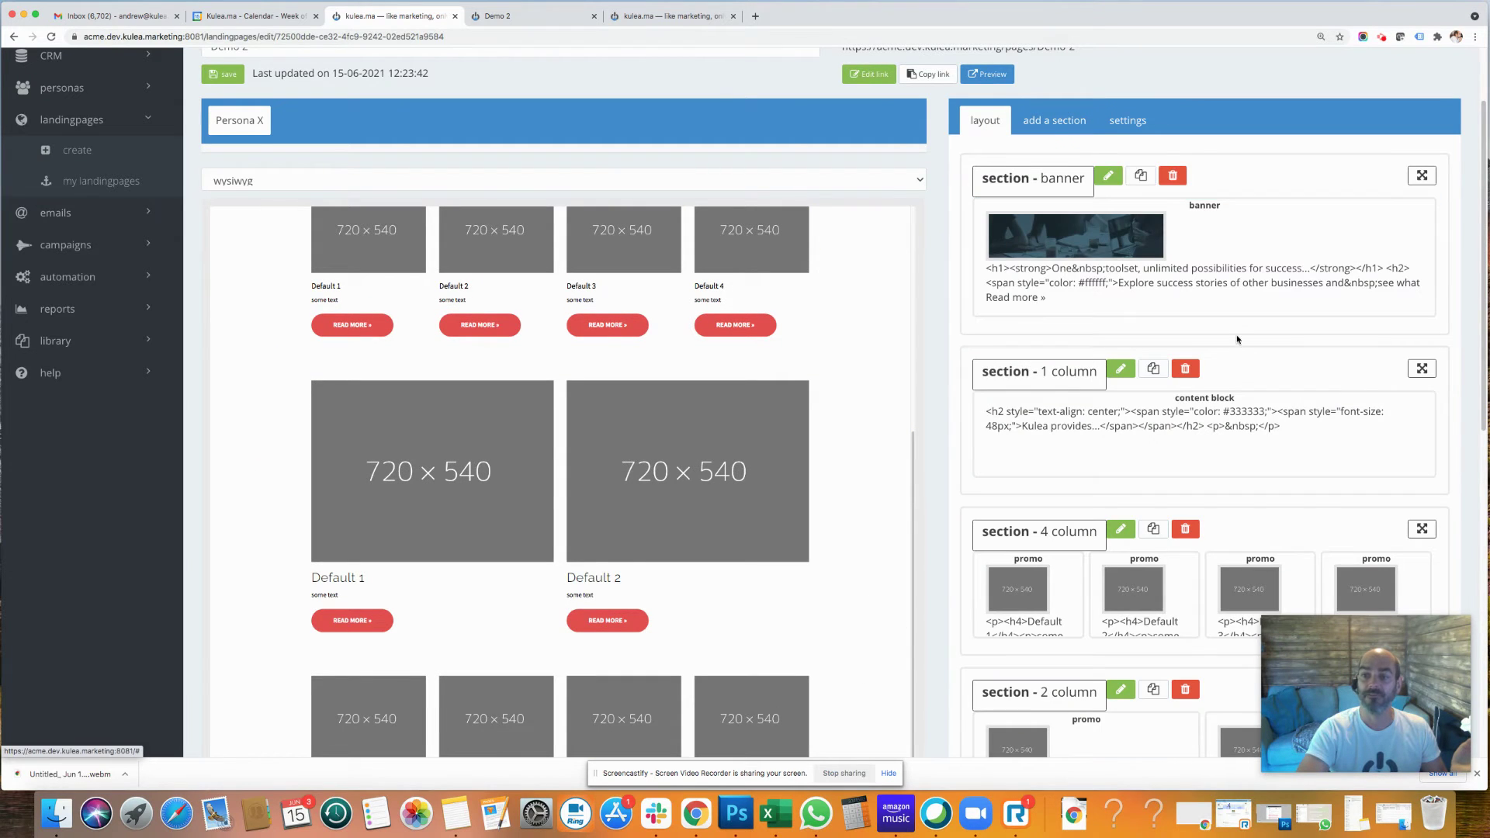
pyautogui.scroll(-3, 1234, 330)
pyautogui.scroll(-3, 1232, 324)
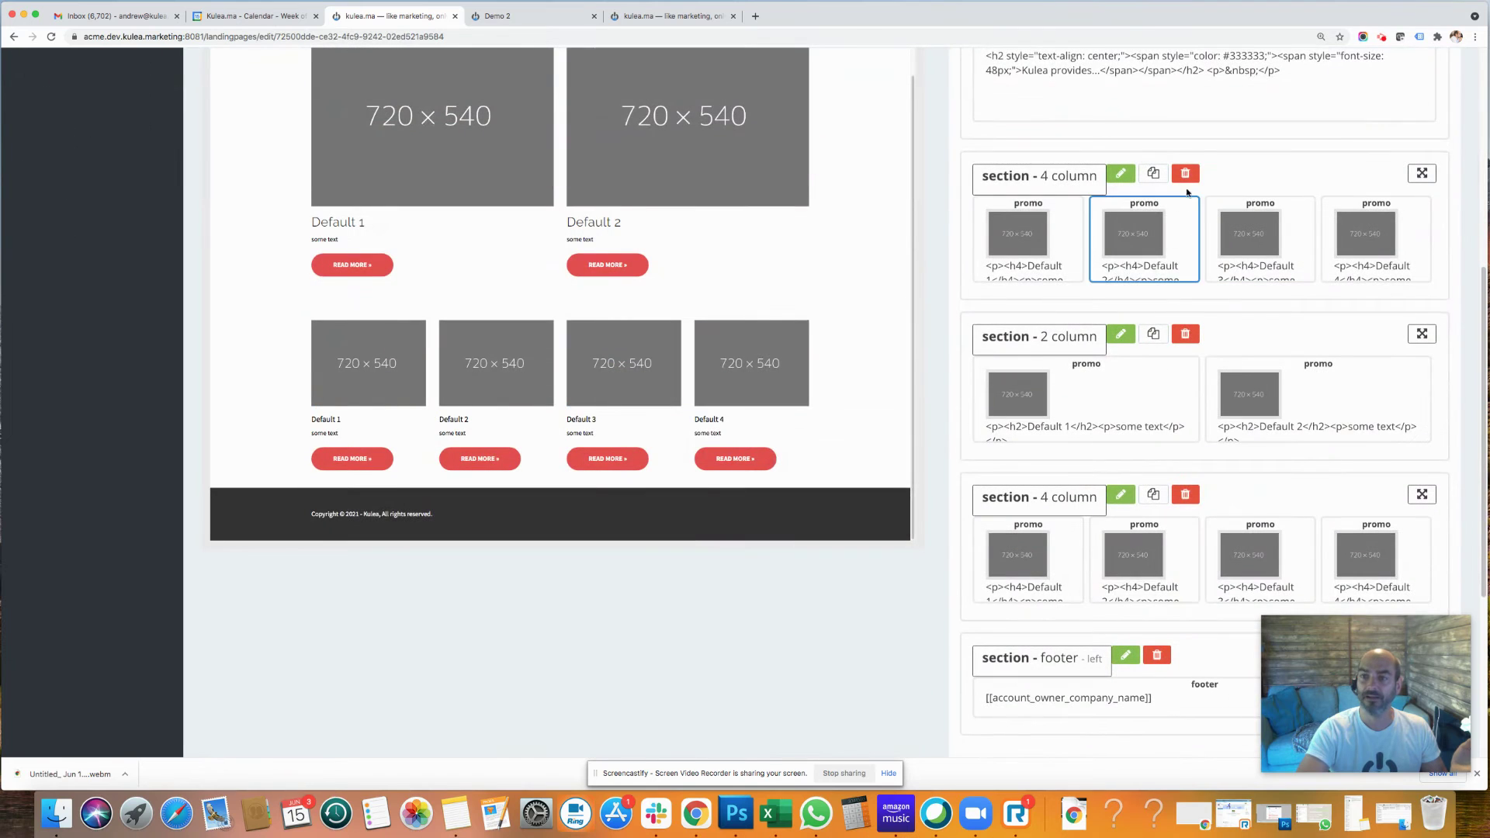
pyautogui.click(1185, 174)
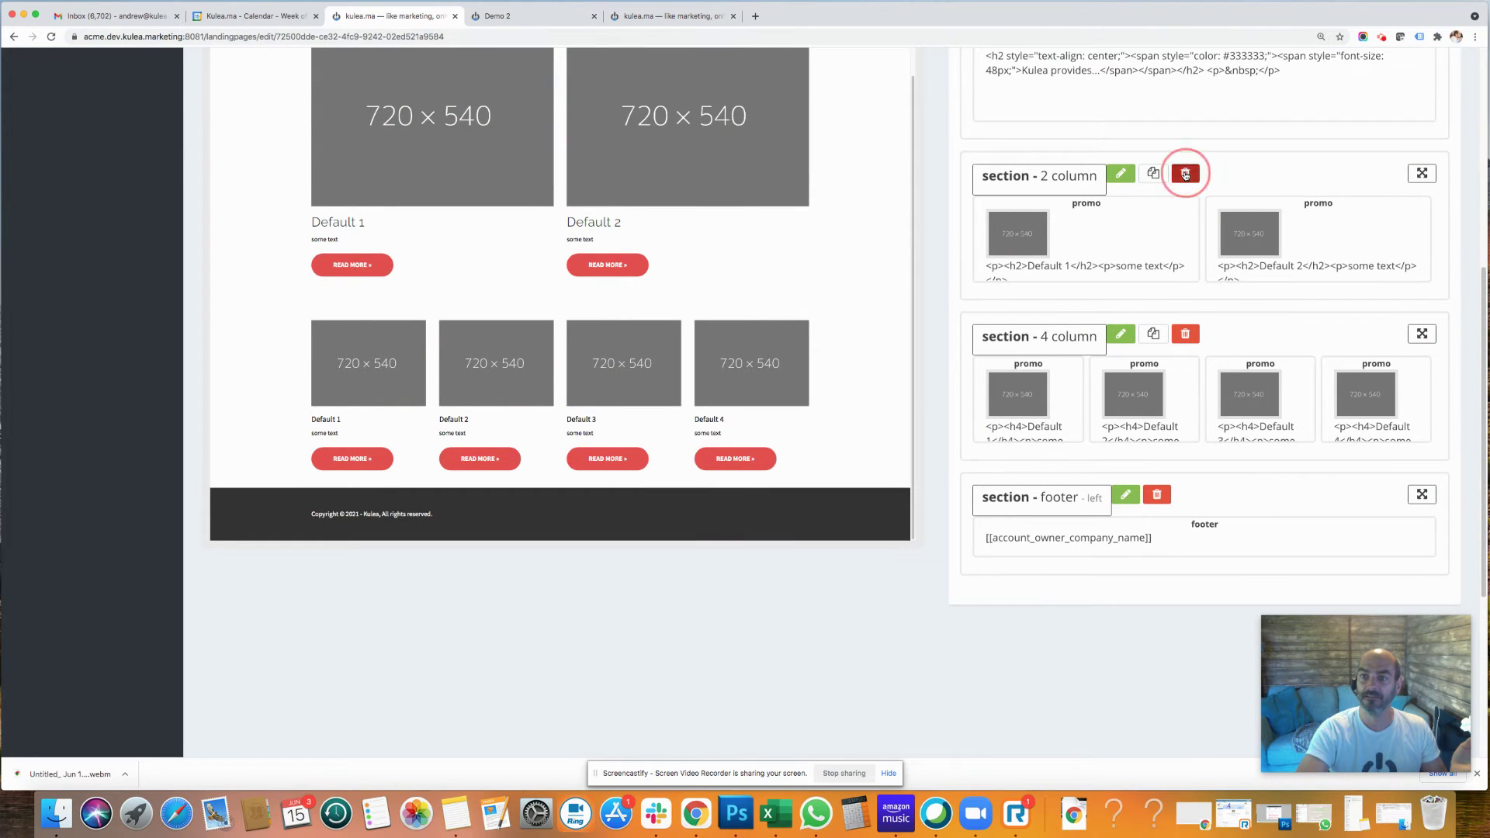
pyautogui.click(1187, 173)
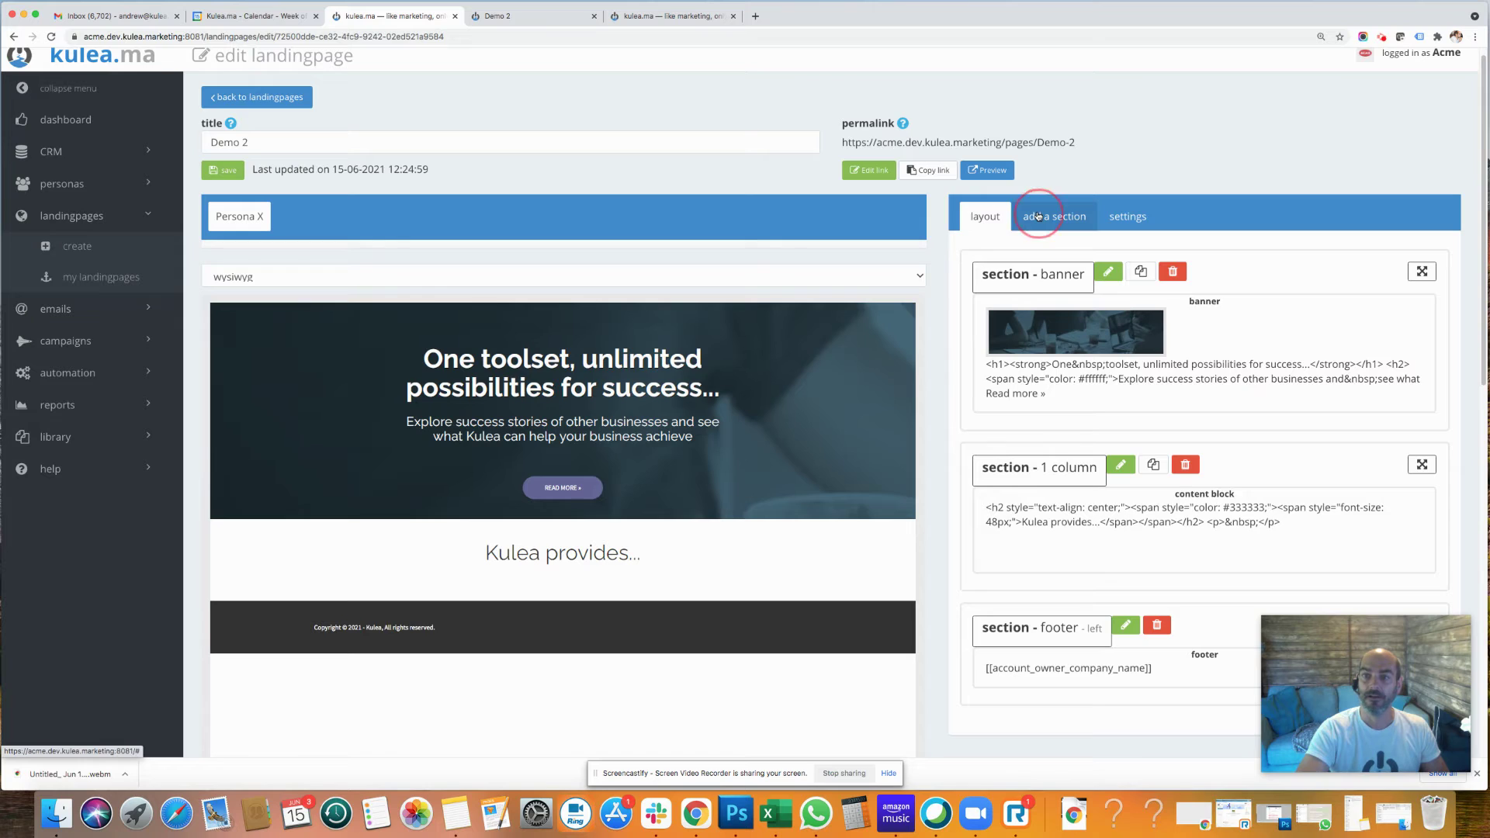
# Step: Add a 3 column section and move it between the "Kulea provides..." section and the footer
pyautogui.click(1038, 217)
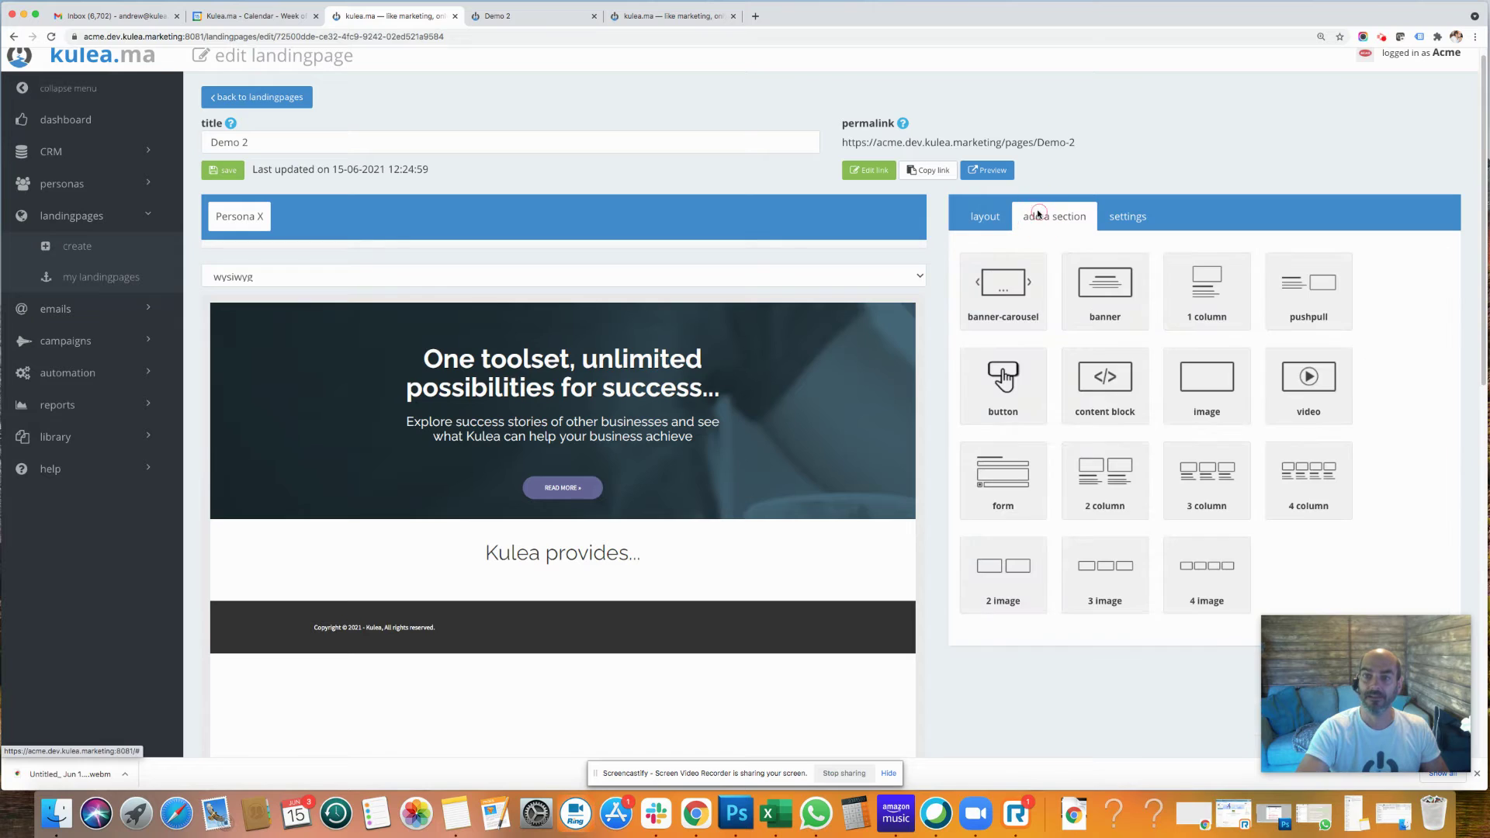
pyautogui.click(1219, 488)
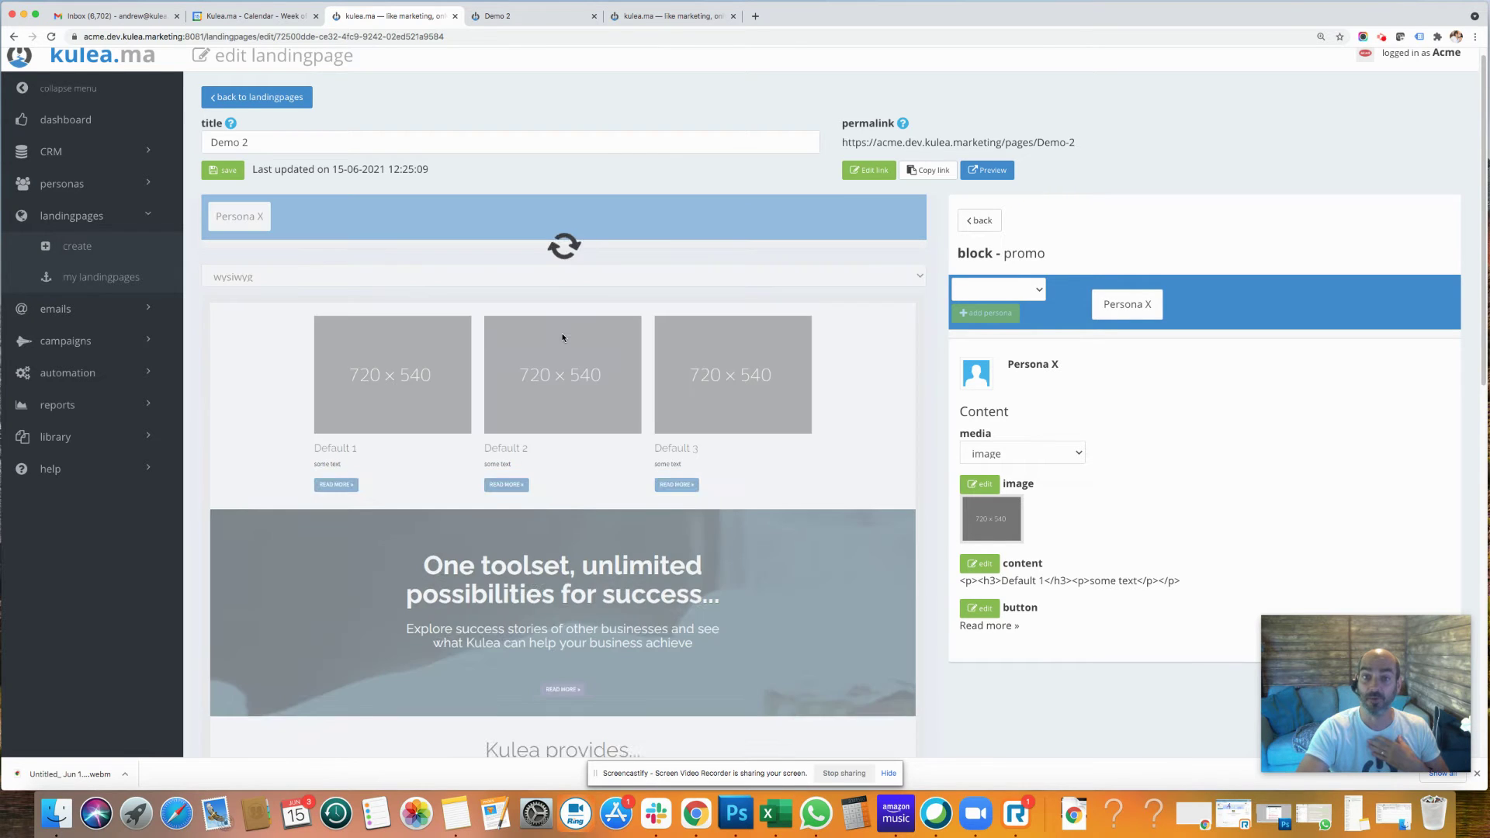
pyautogui.click(992, 222)
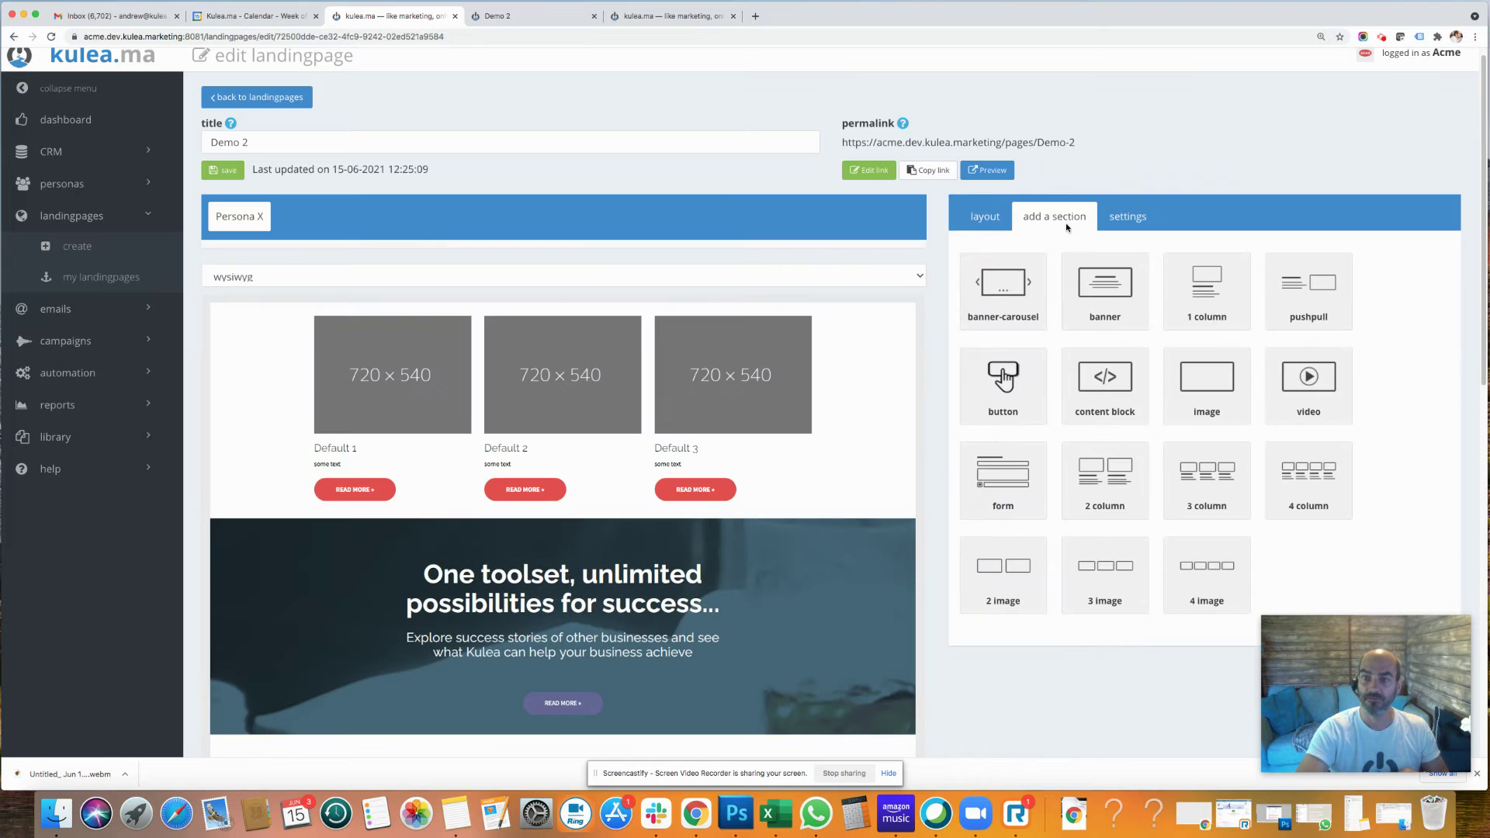
pyautogui.click(984, 220)
pyautogui.scroll(-5, 1413, 309)
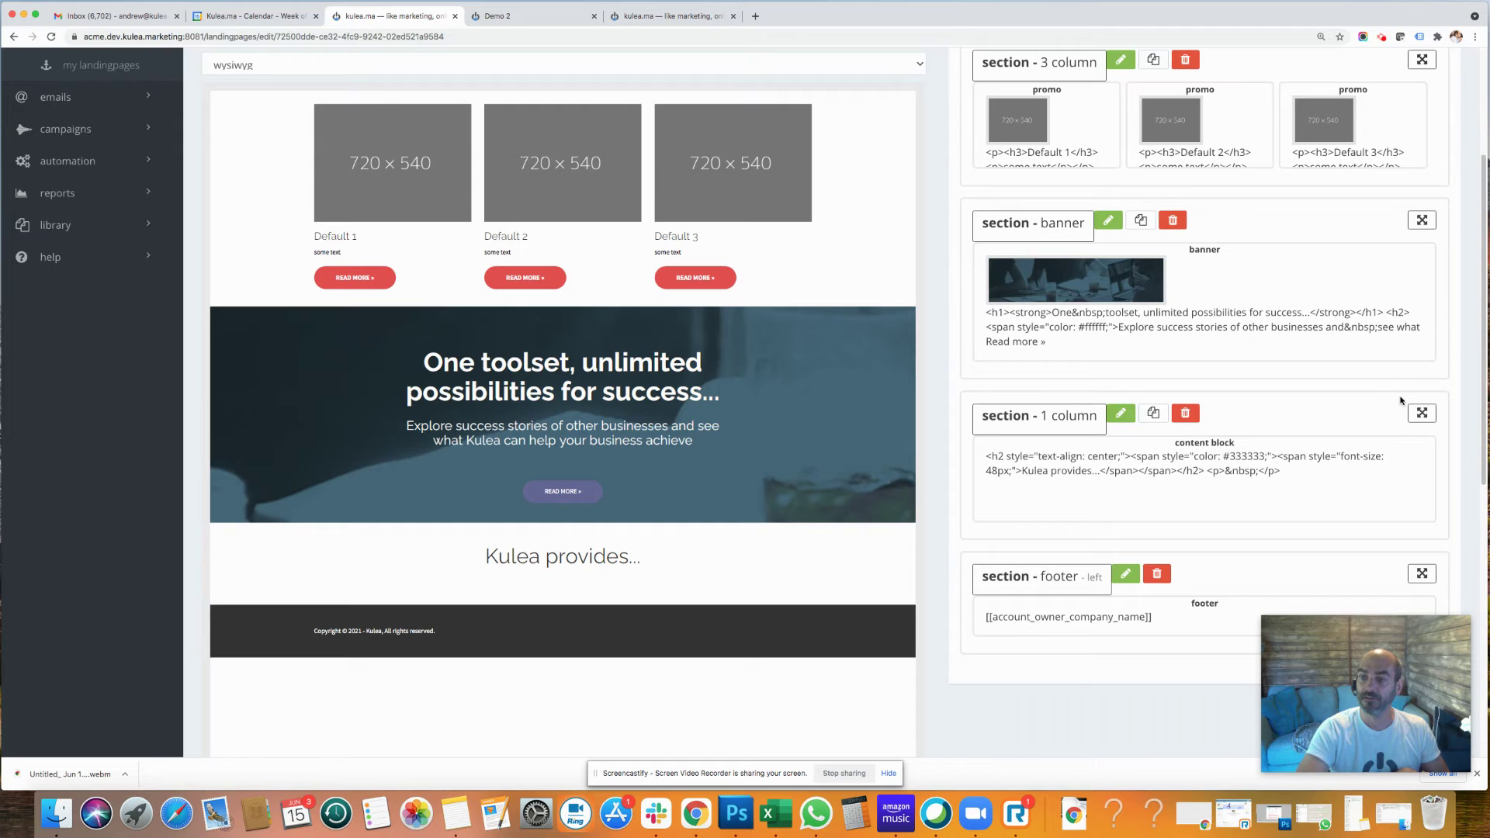
pyautogui.moveTo(1400, 400); pyautogui.dragTo(1400, 475)
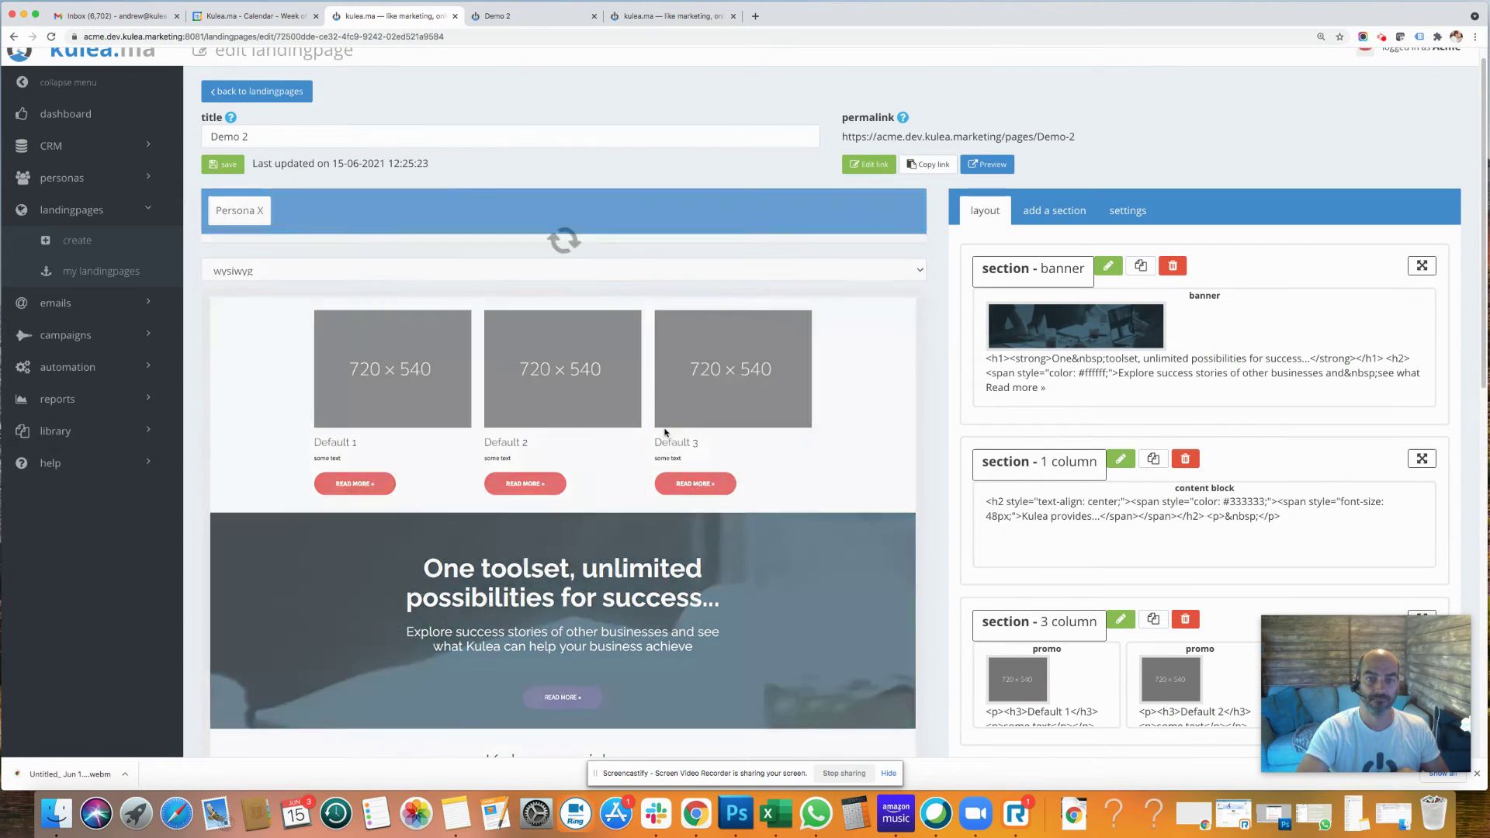
# Step: Replace the placeholder image in the "Default 1" promo block by uploading get_organized-2.png, and close the image editor
pyautogui.scroll(-5, 690, 404)
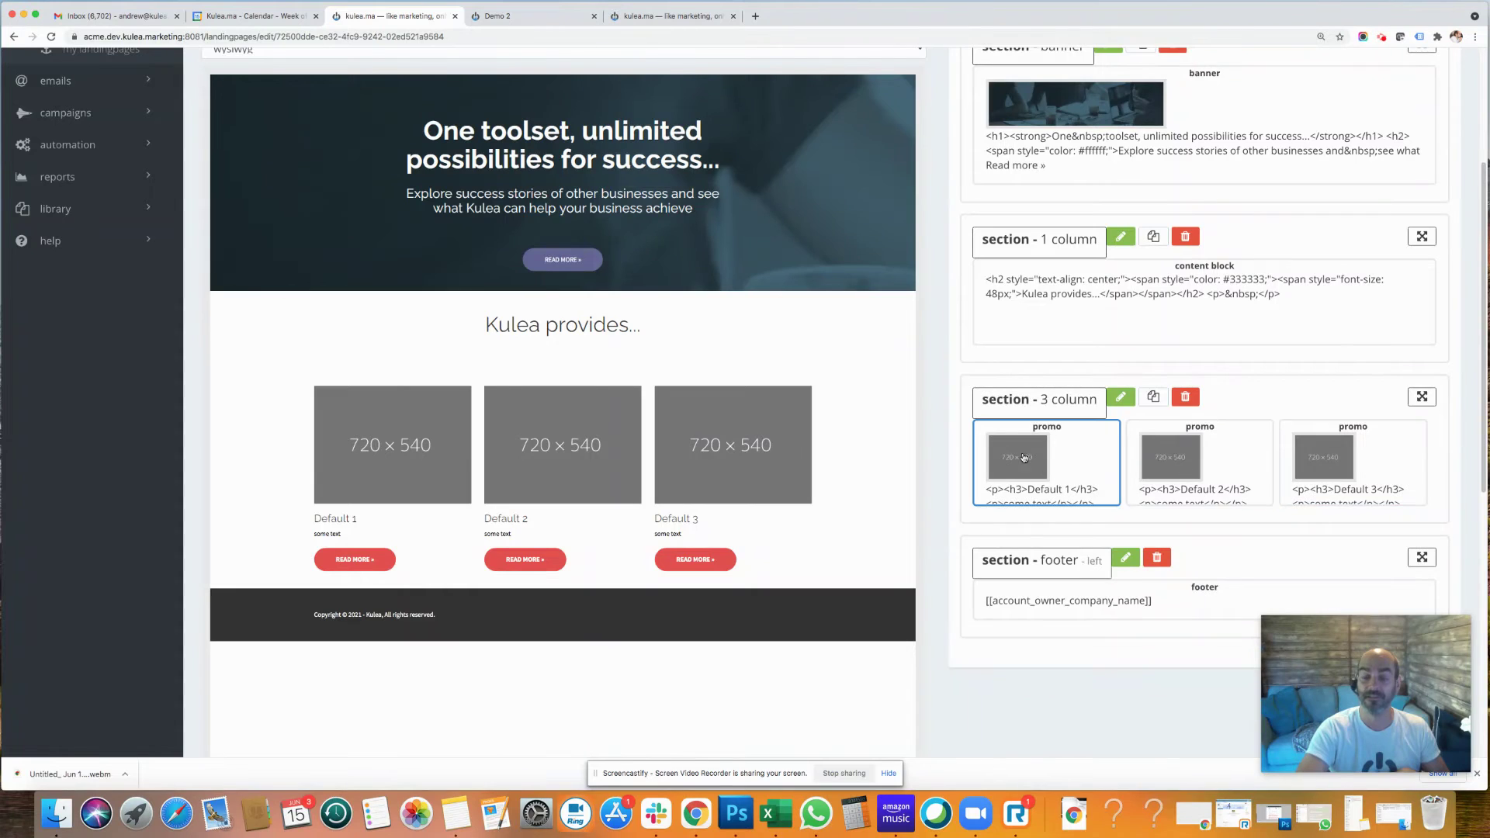
pyautogui.click(397, 432)
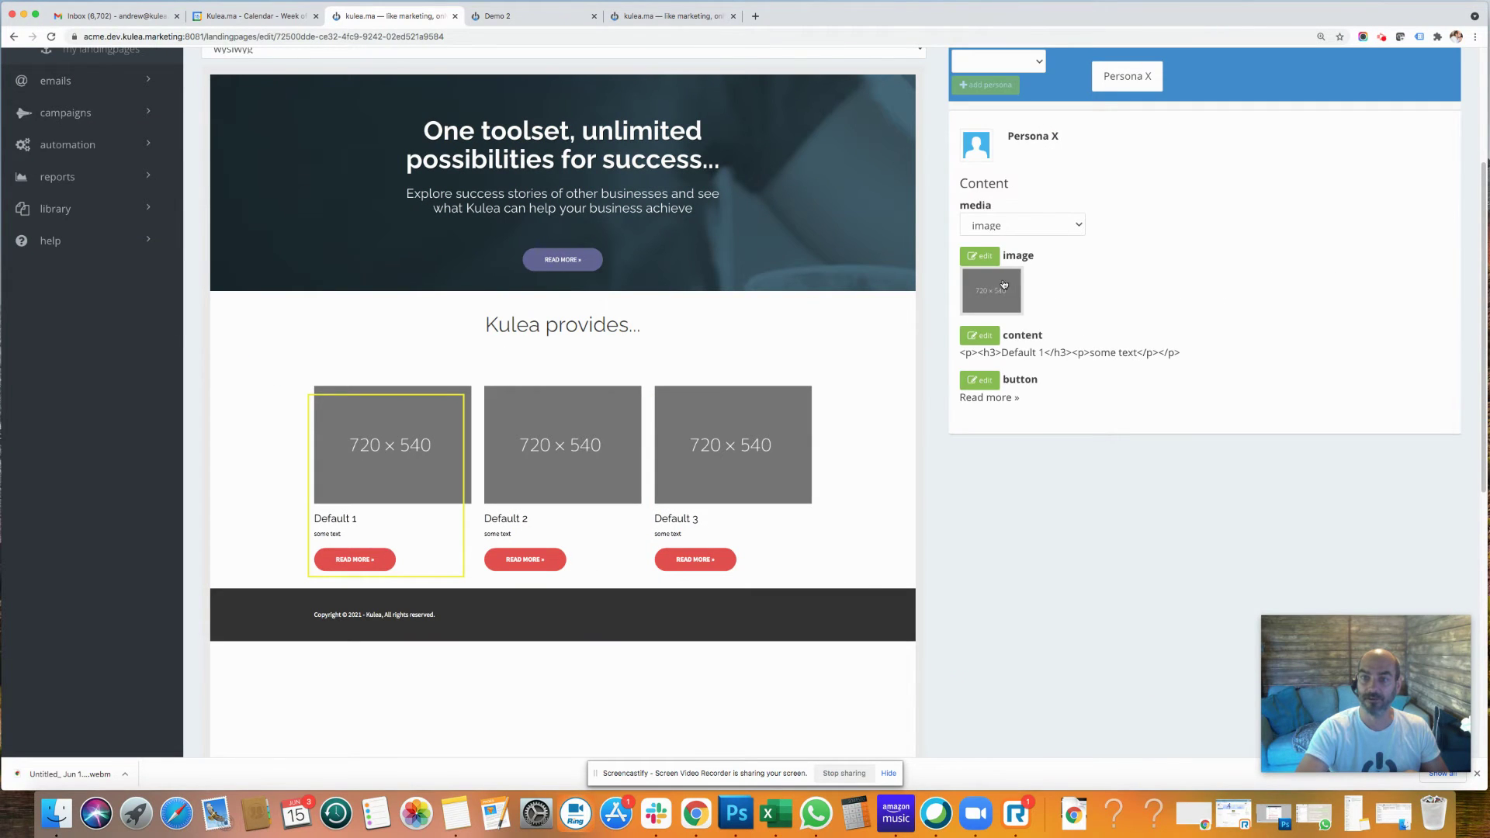
pyautogui.click(1080, 225)
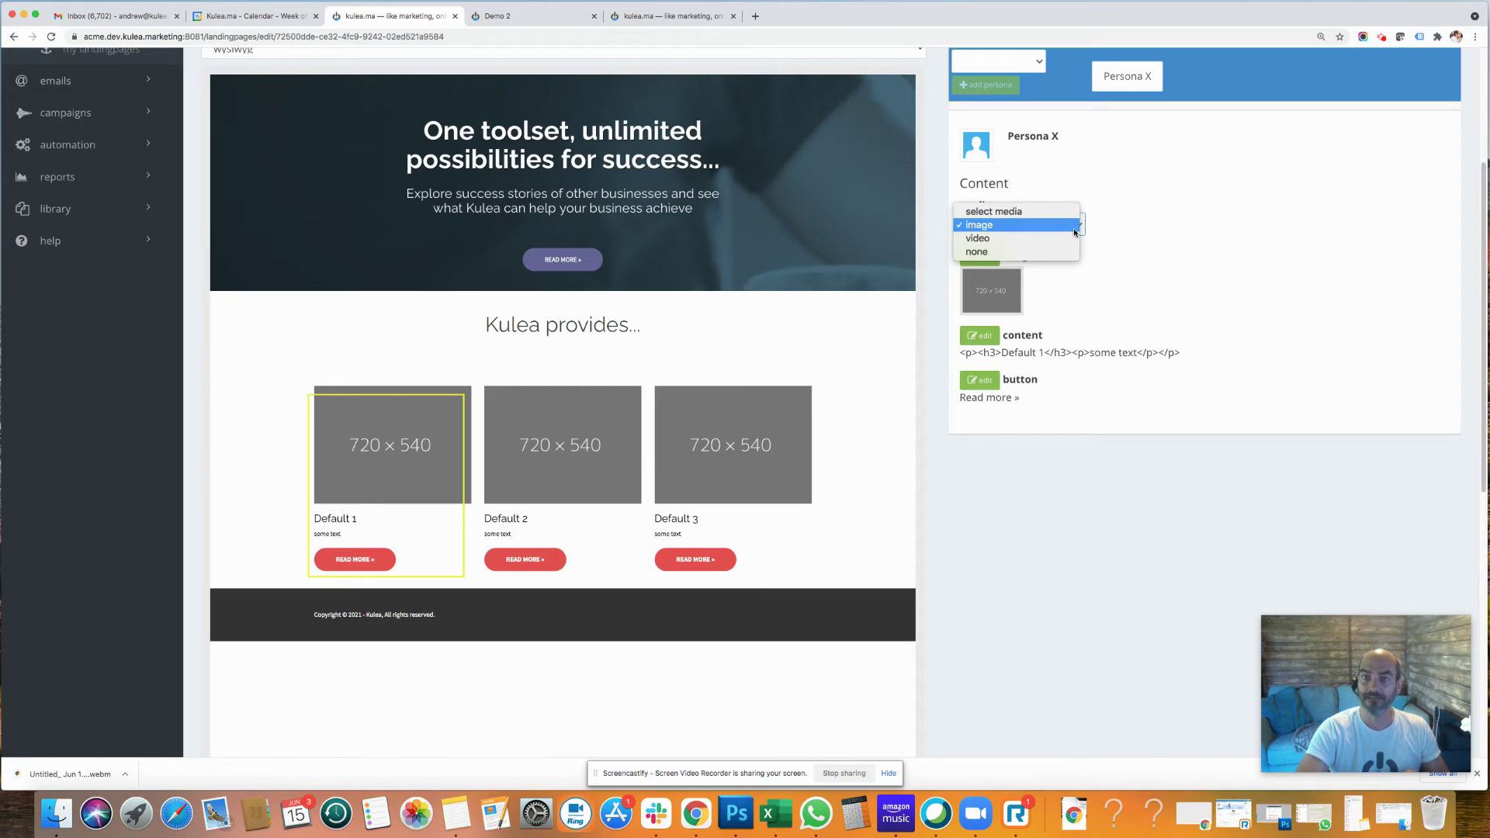
pyautogui.click(1016, 226)
pyautogui.click(997, 288)
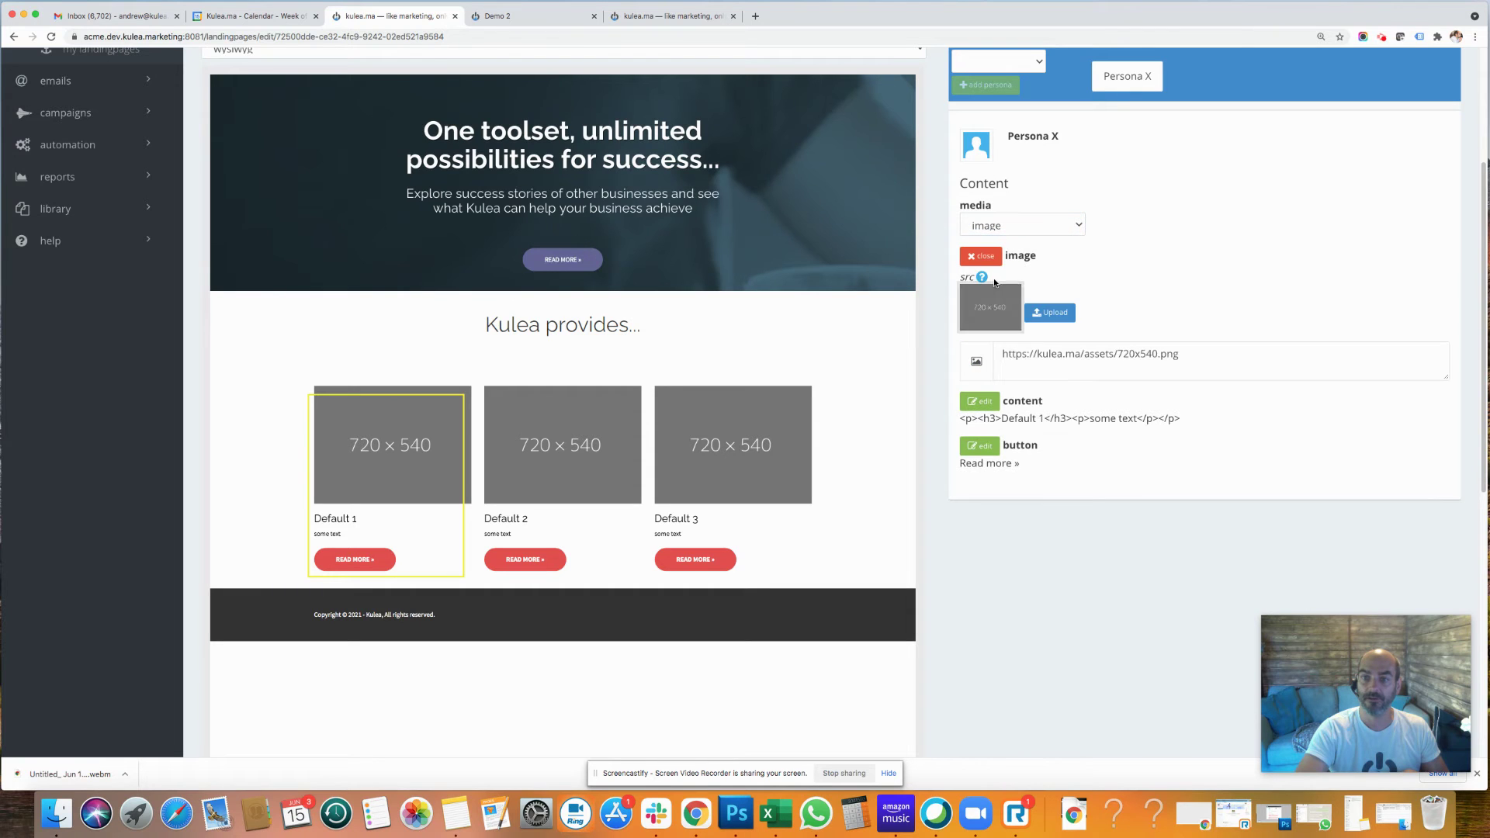
pyautogui.click(1044, 313)
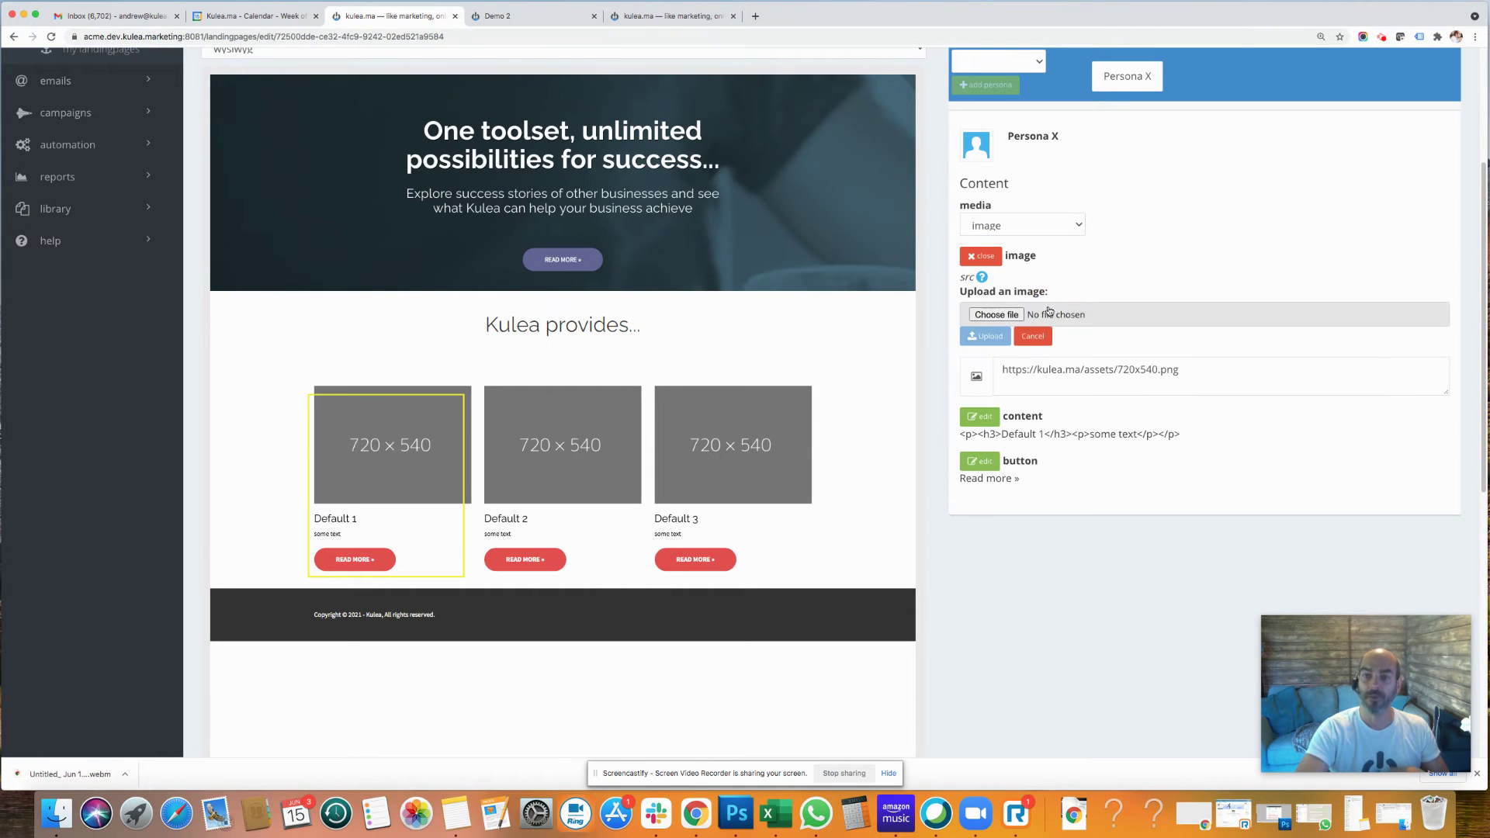
pyautogui.click(996, 314)
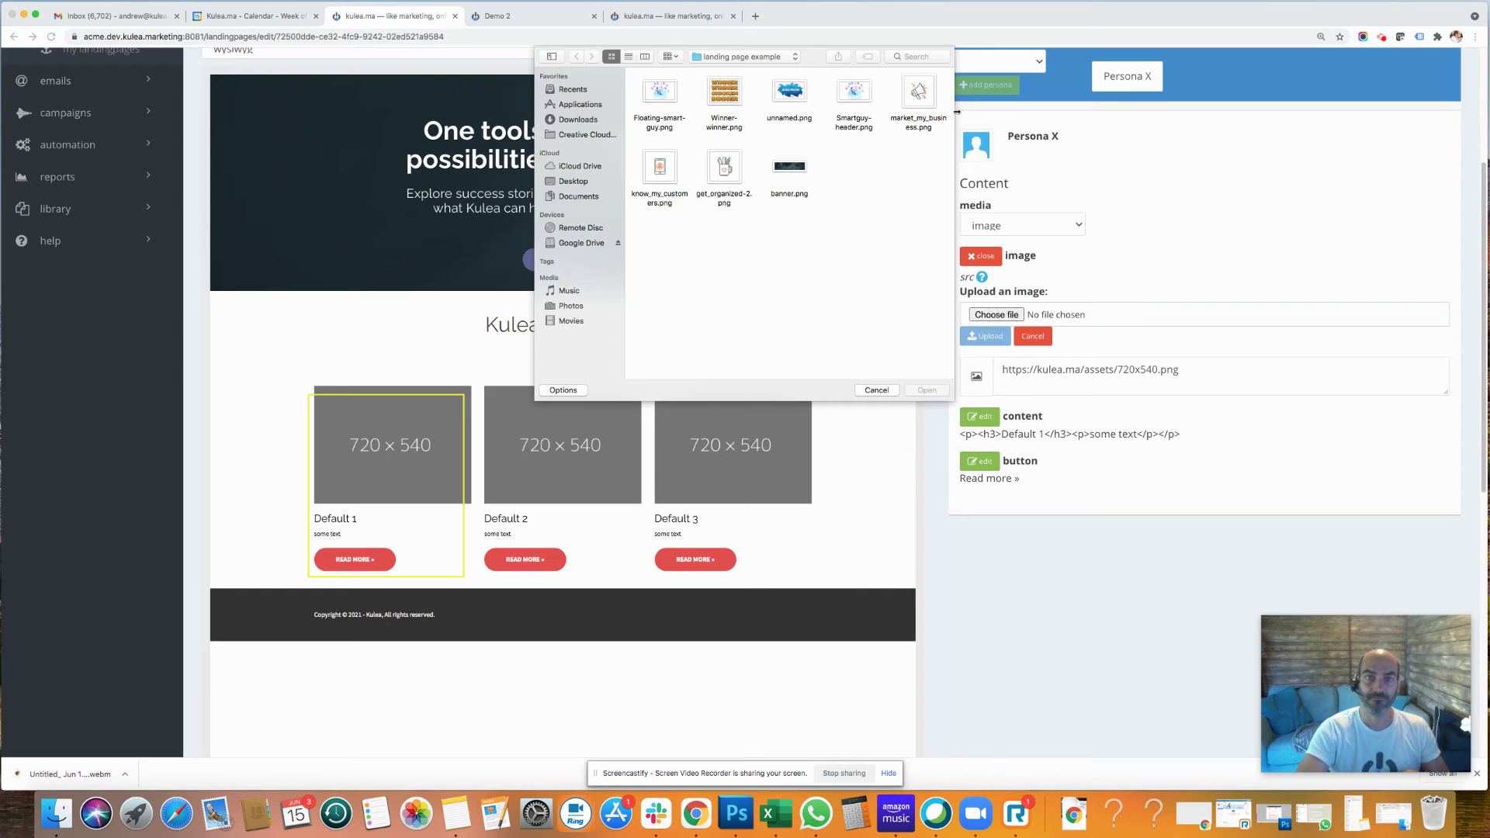
pyautogui.doubleClick(714, 169)
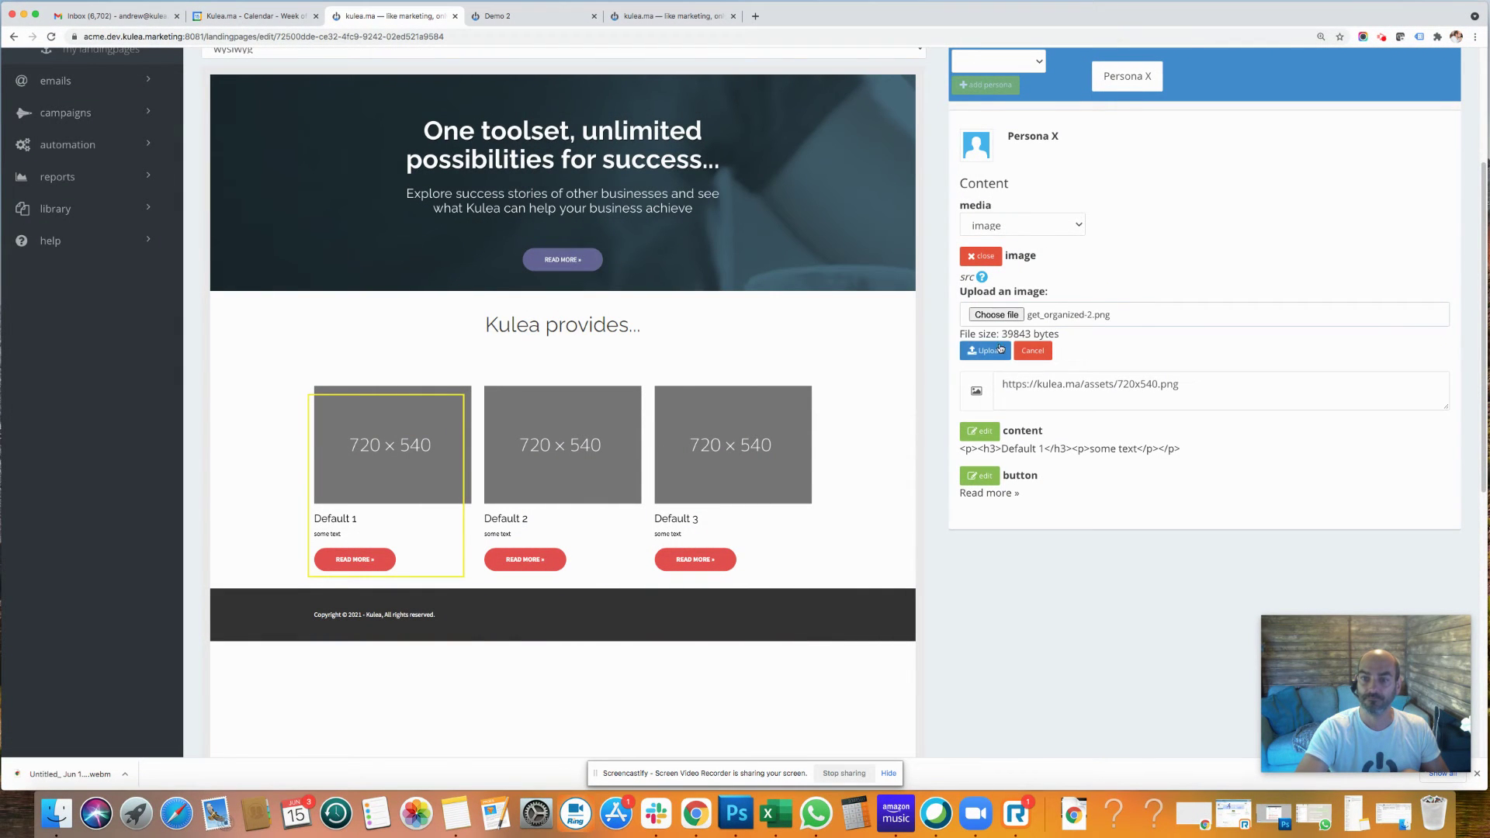
pyautogui.click(1000, 350)
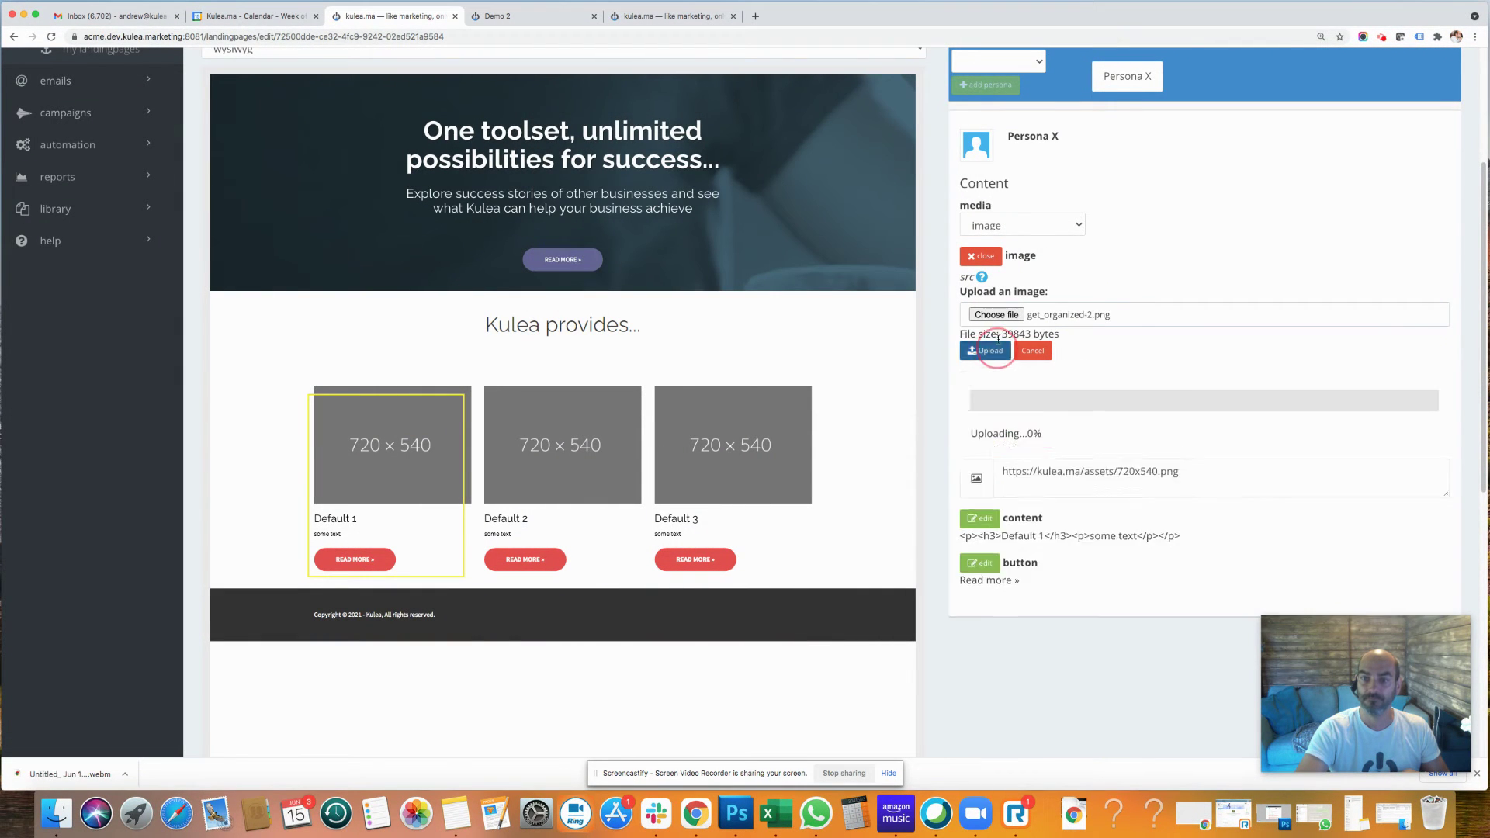
pyautogui.click(976, 256)
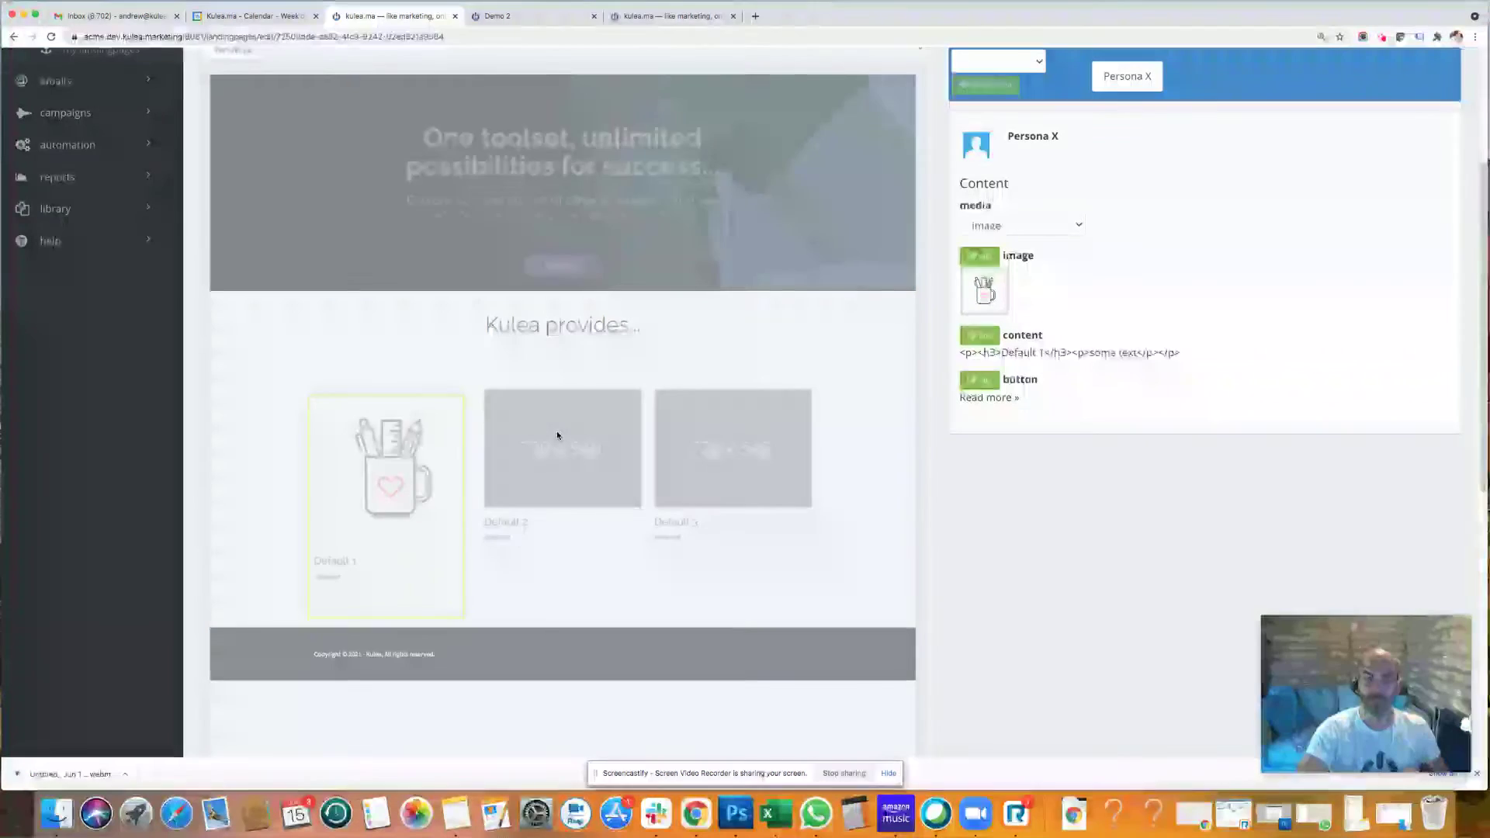
# Step: Upload know_my_customers.png as the image of the "Default 2" promo block
pyautogui.click(557, 445)
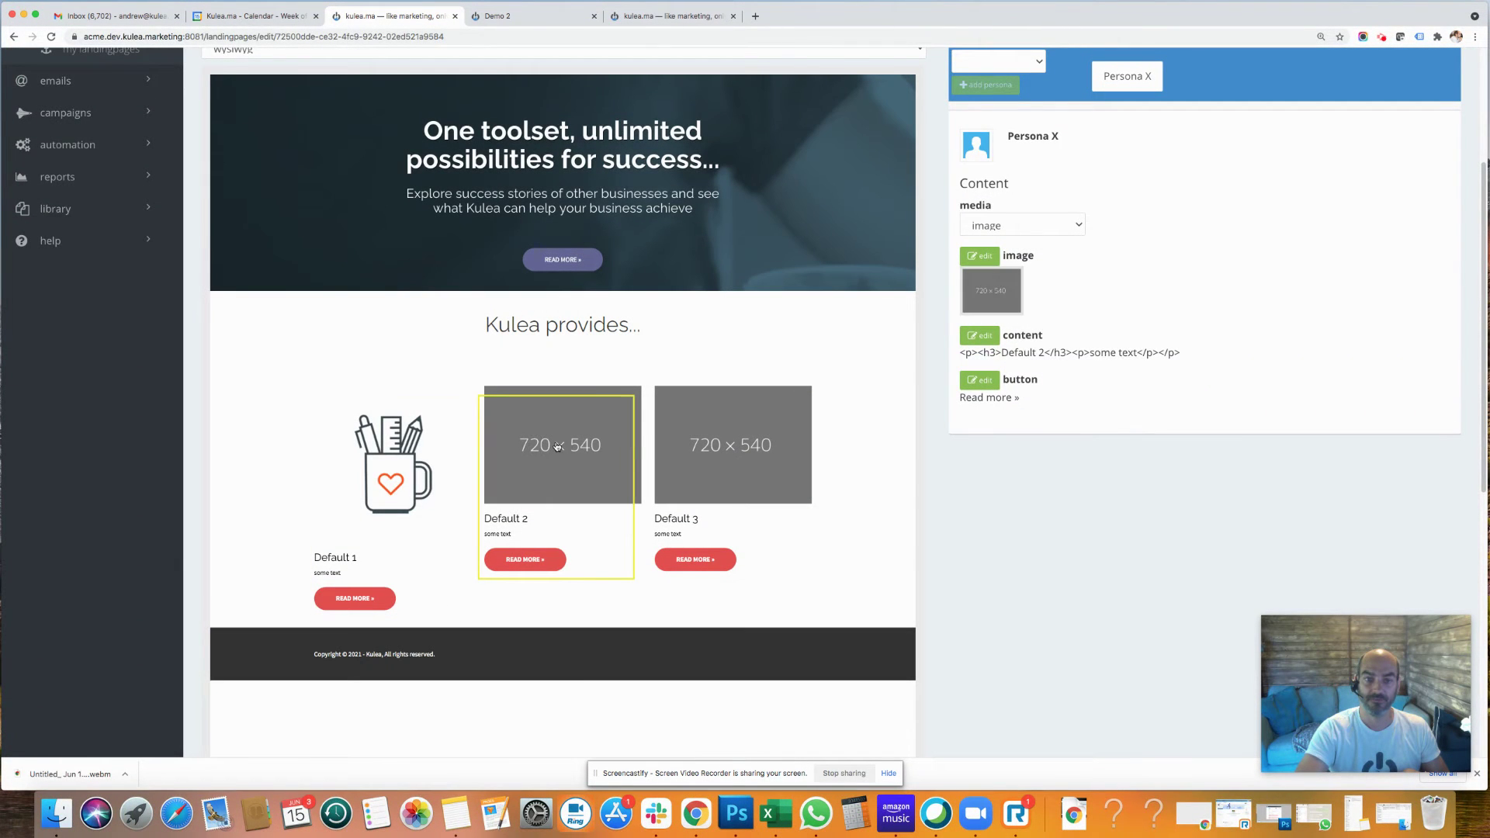
pyautogui.click(988, 297)
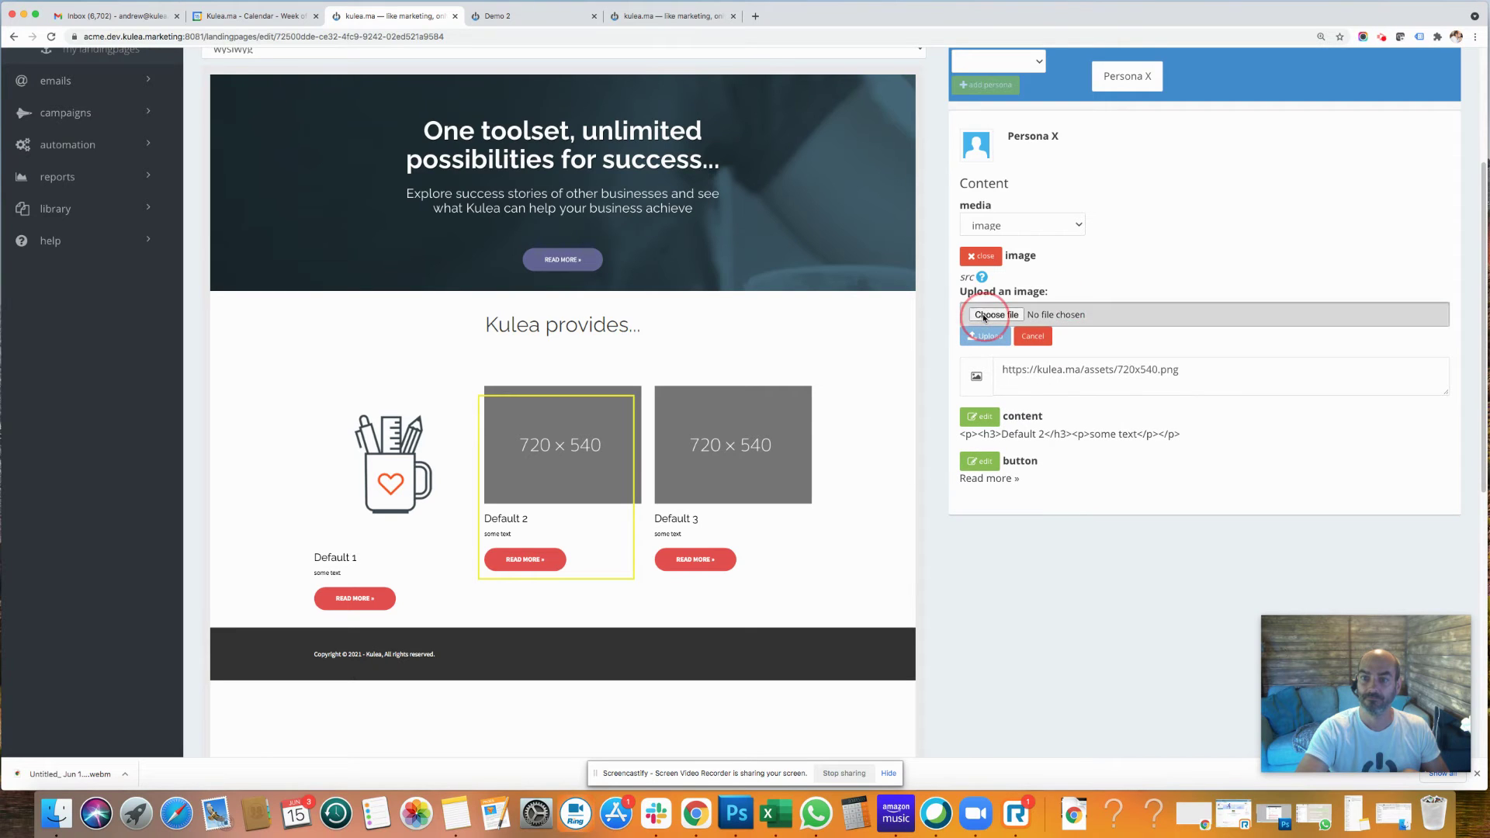
pyautogui.click(984, 316)
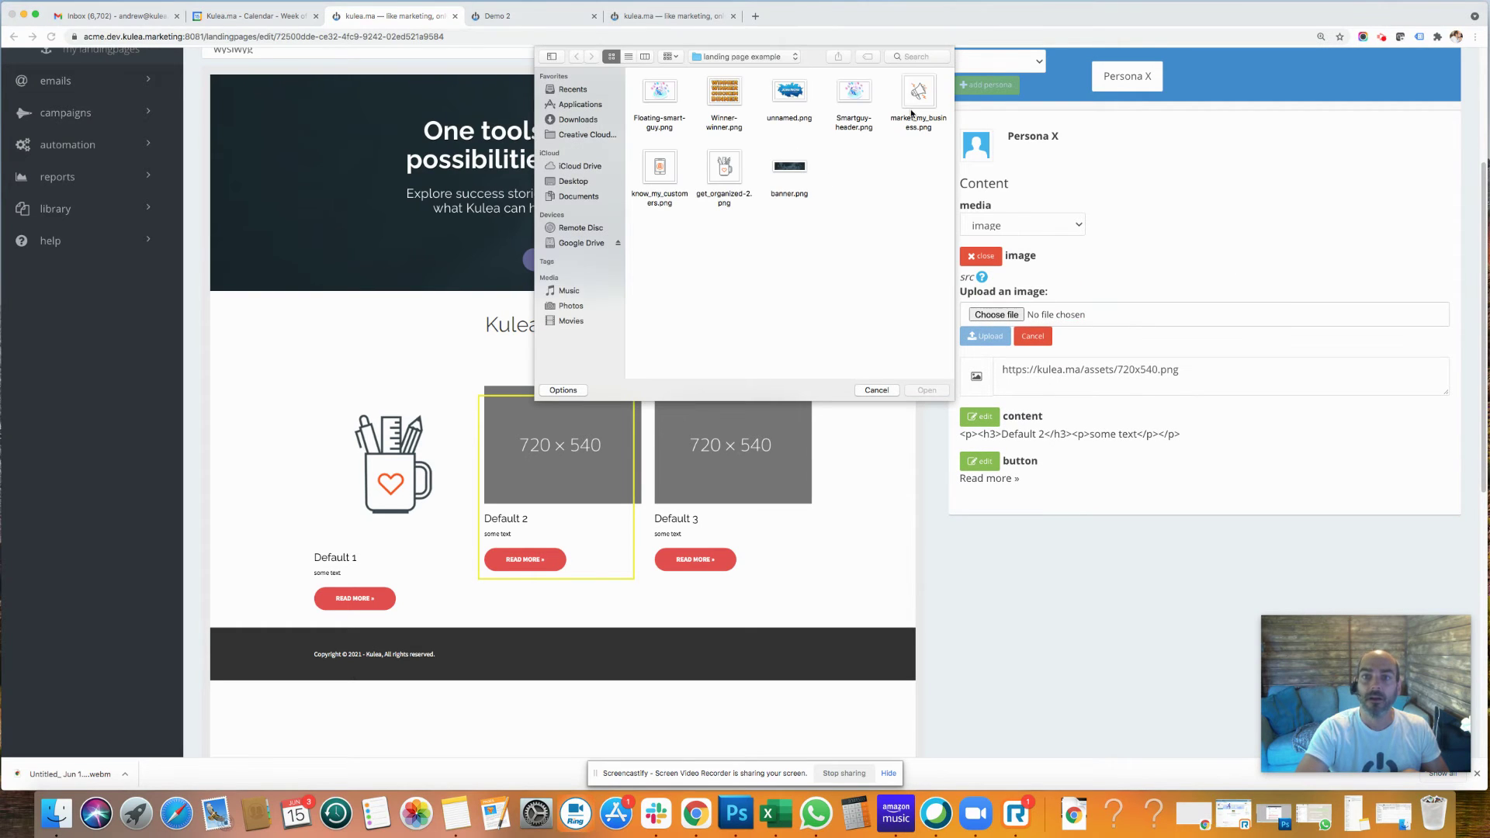
pyautogui.doubleClick(660, 169)
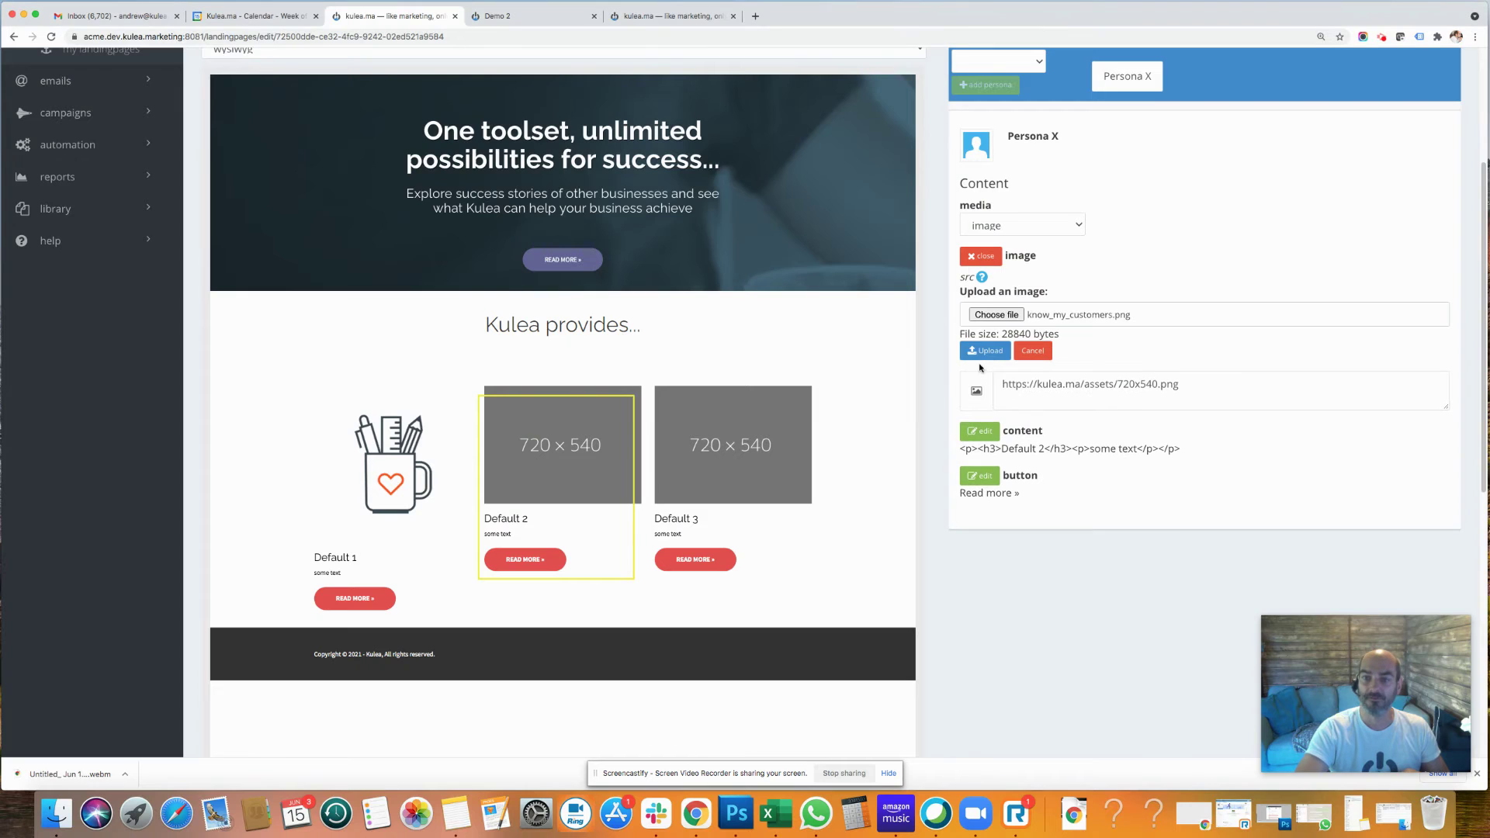
pyautogui.click(987, 352)
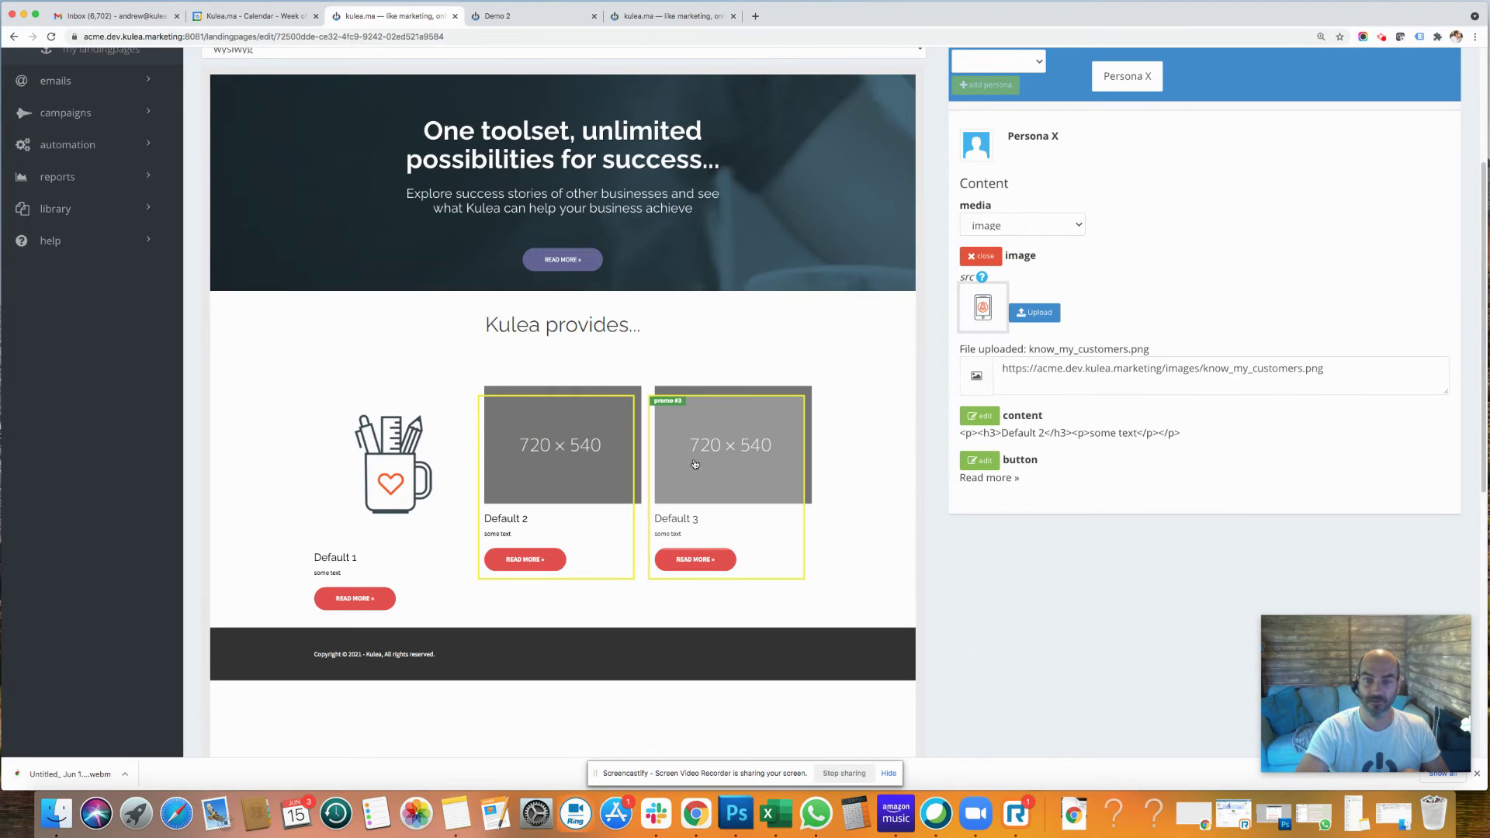
# Step: Upload market_my_business.png as the image of the "Default 3" promo block
pyautogui.click(744, 455)
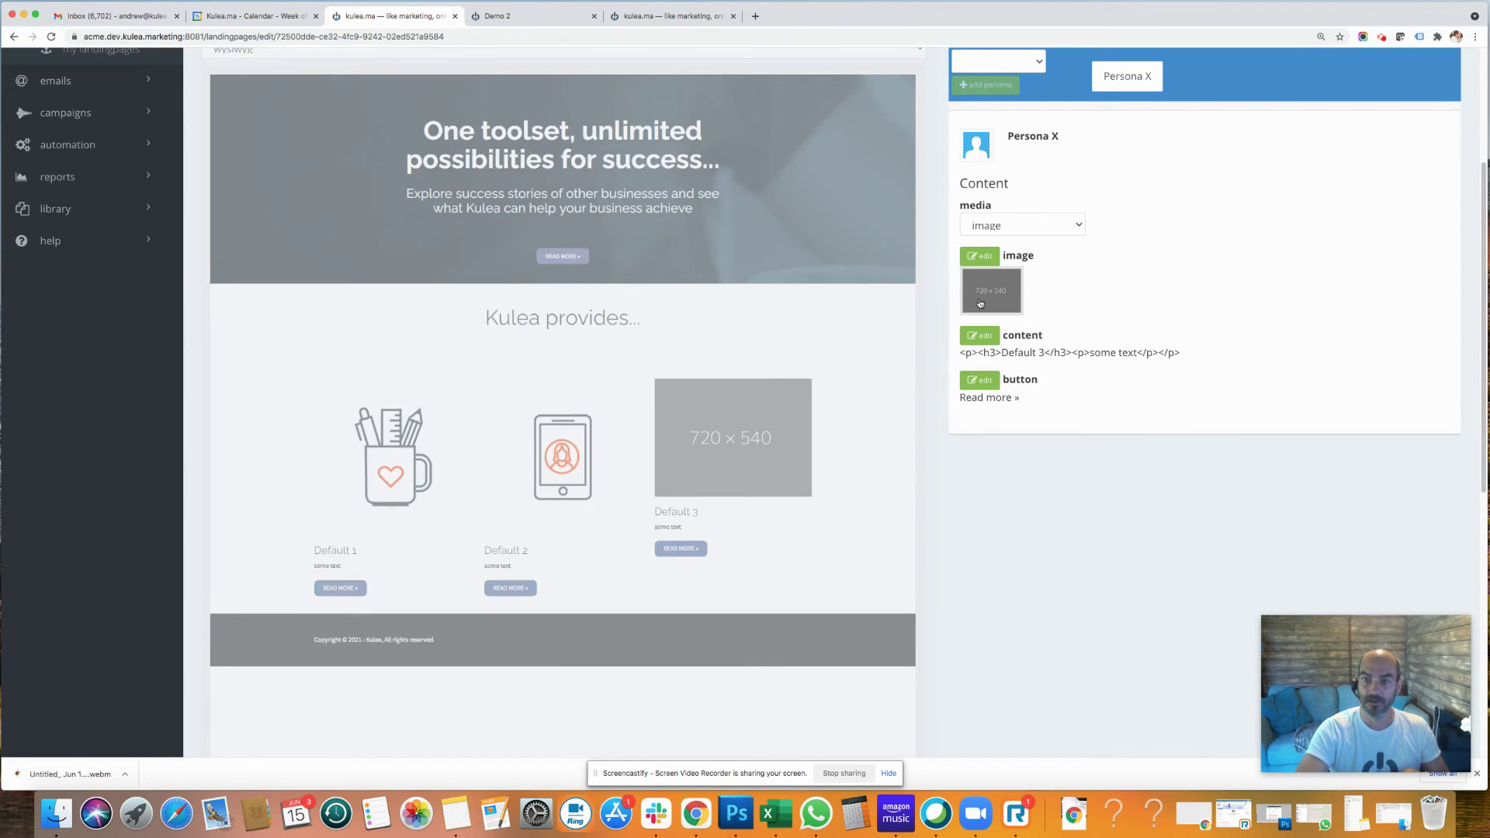
pyautogui.click(1000, 287)
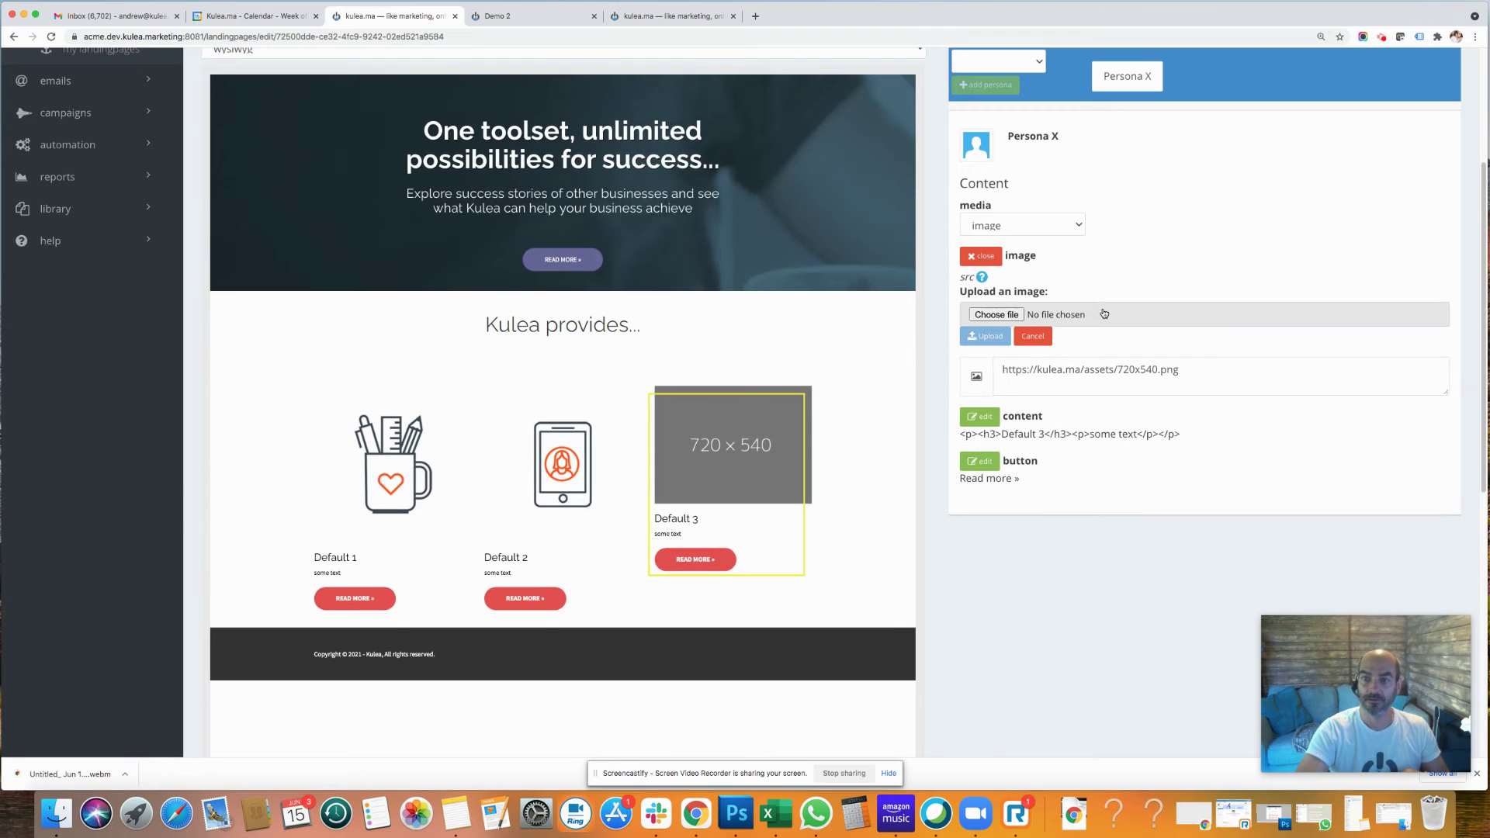
pyautogui.click(996, 314)
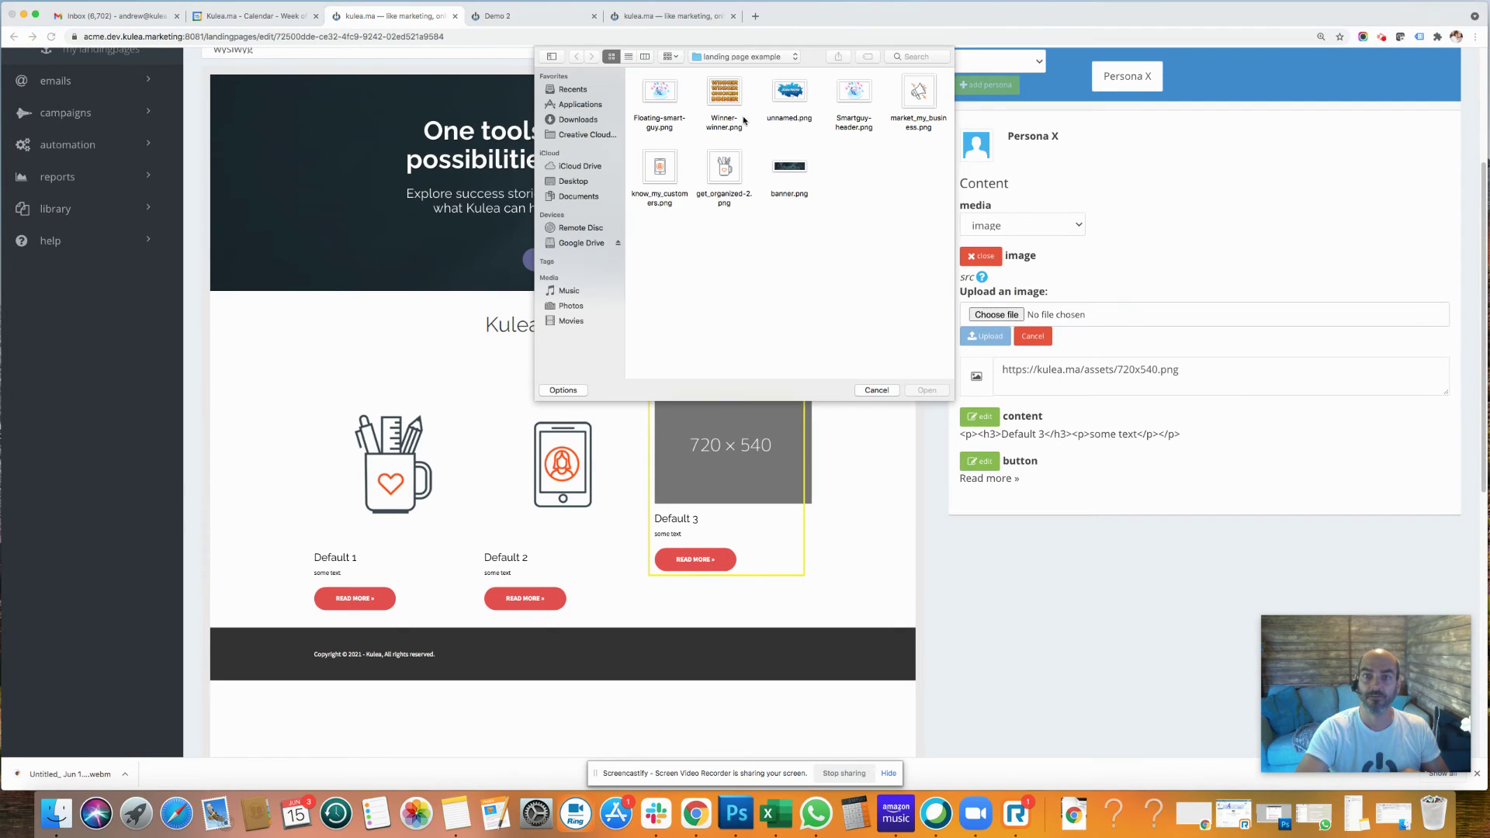
pyautogui.doubleClick(920, 92)
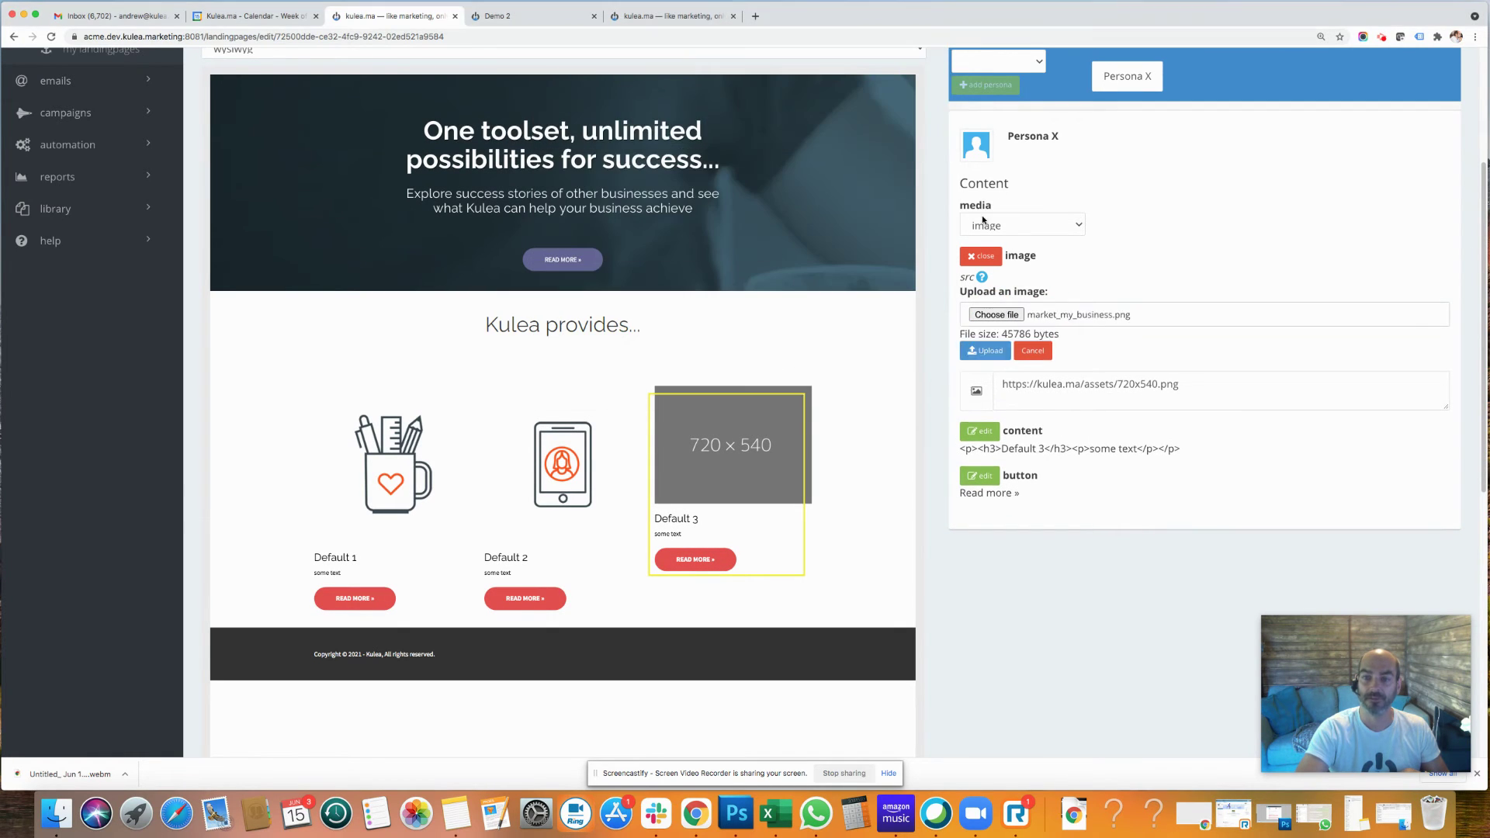
pyautogui.click(998, 348)
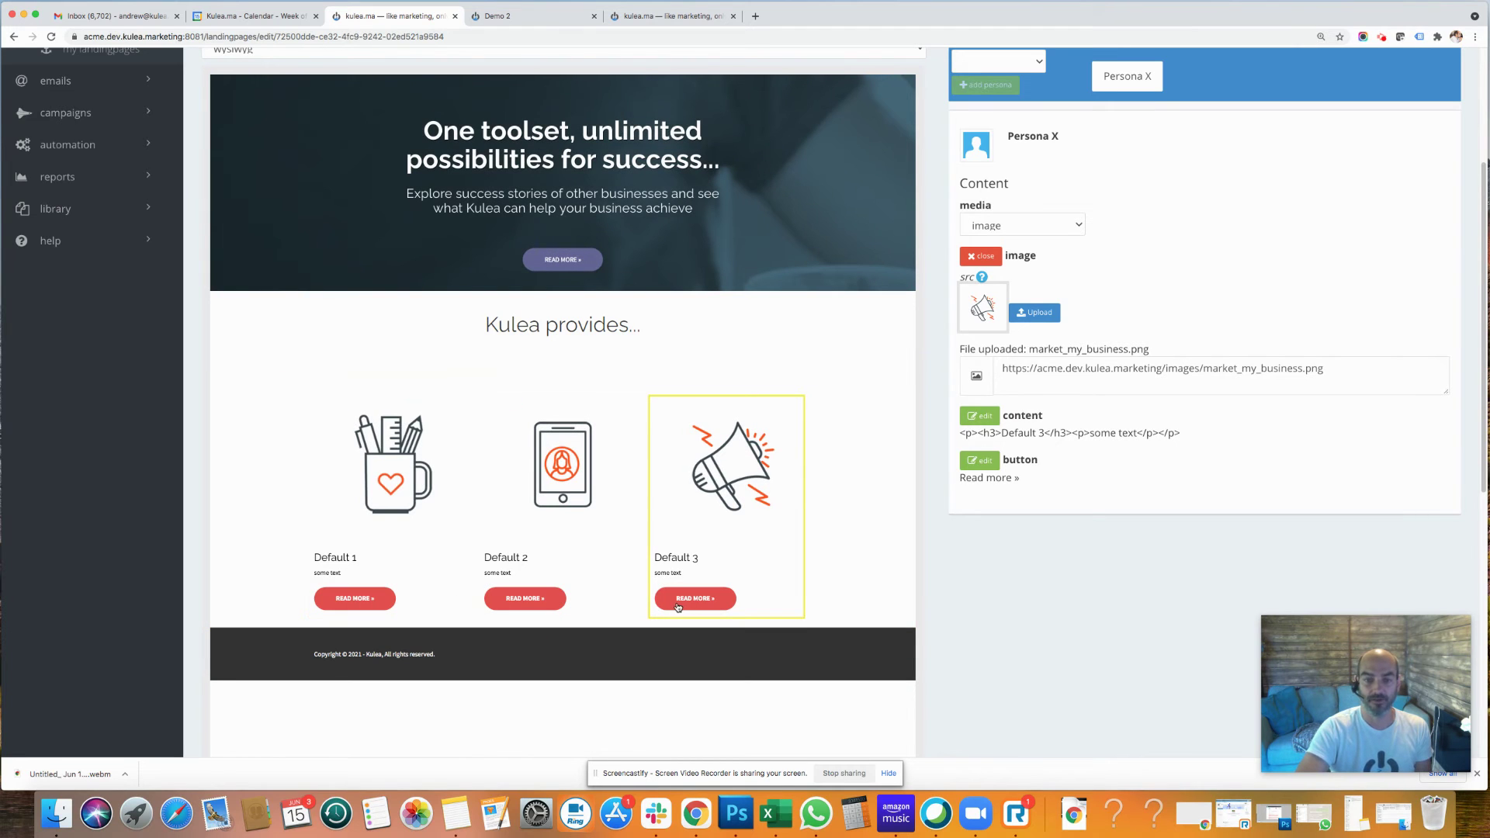
# Step: Remove the "Read more" button from the "Default 3" promo block by clearing its button text
pyautogui.click(979, 460)
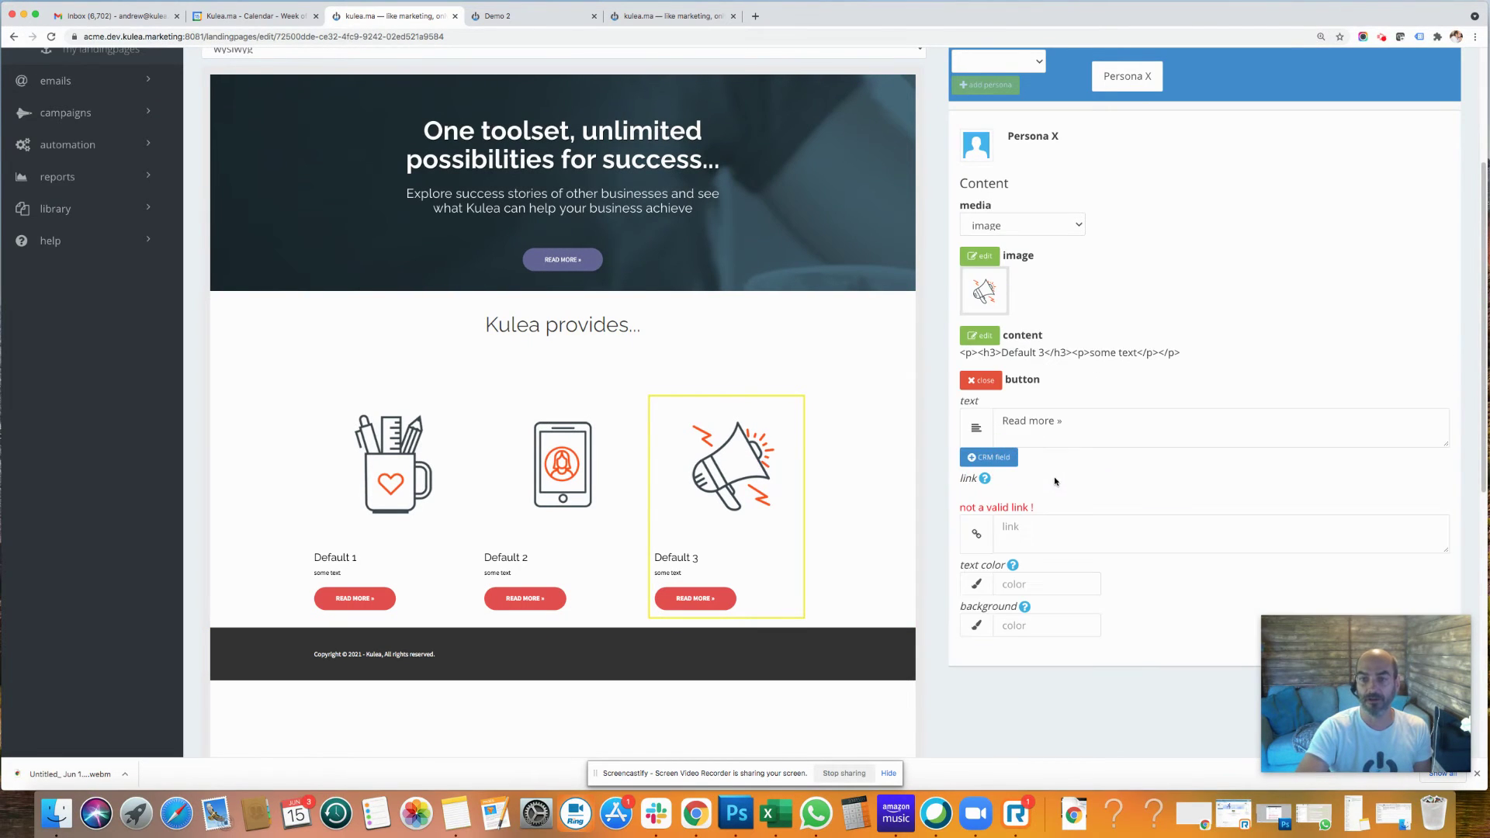
pyautogui.tripleClick(1064, 420)
pyautogui.press('BackSpace')
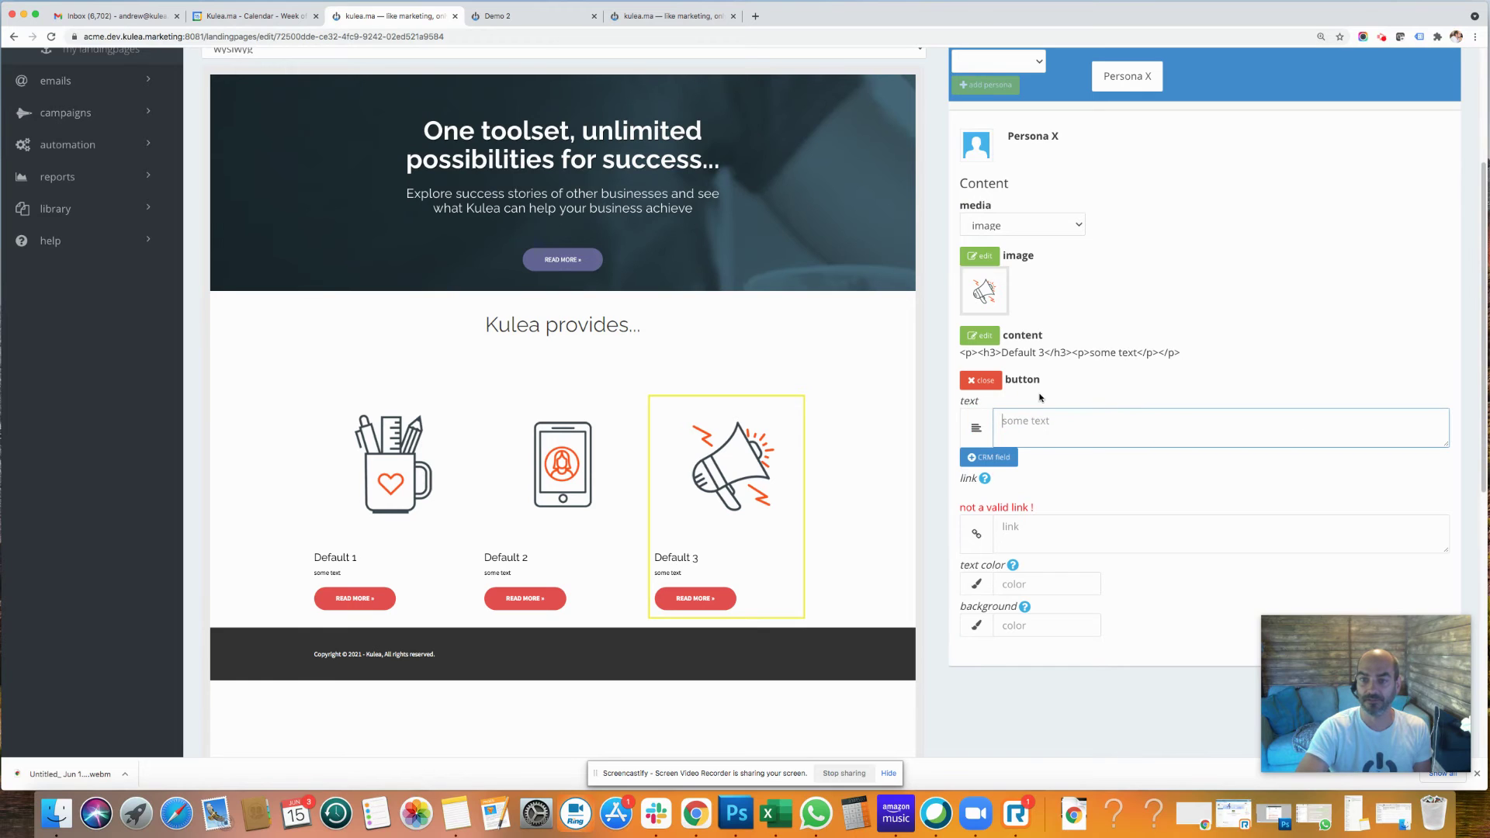
pyautogui.click(979, 382)
# Step: Clear the "Read more" button text of the "Default 2" promo block
pyautogui.click(561, 509)
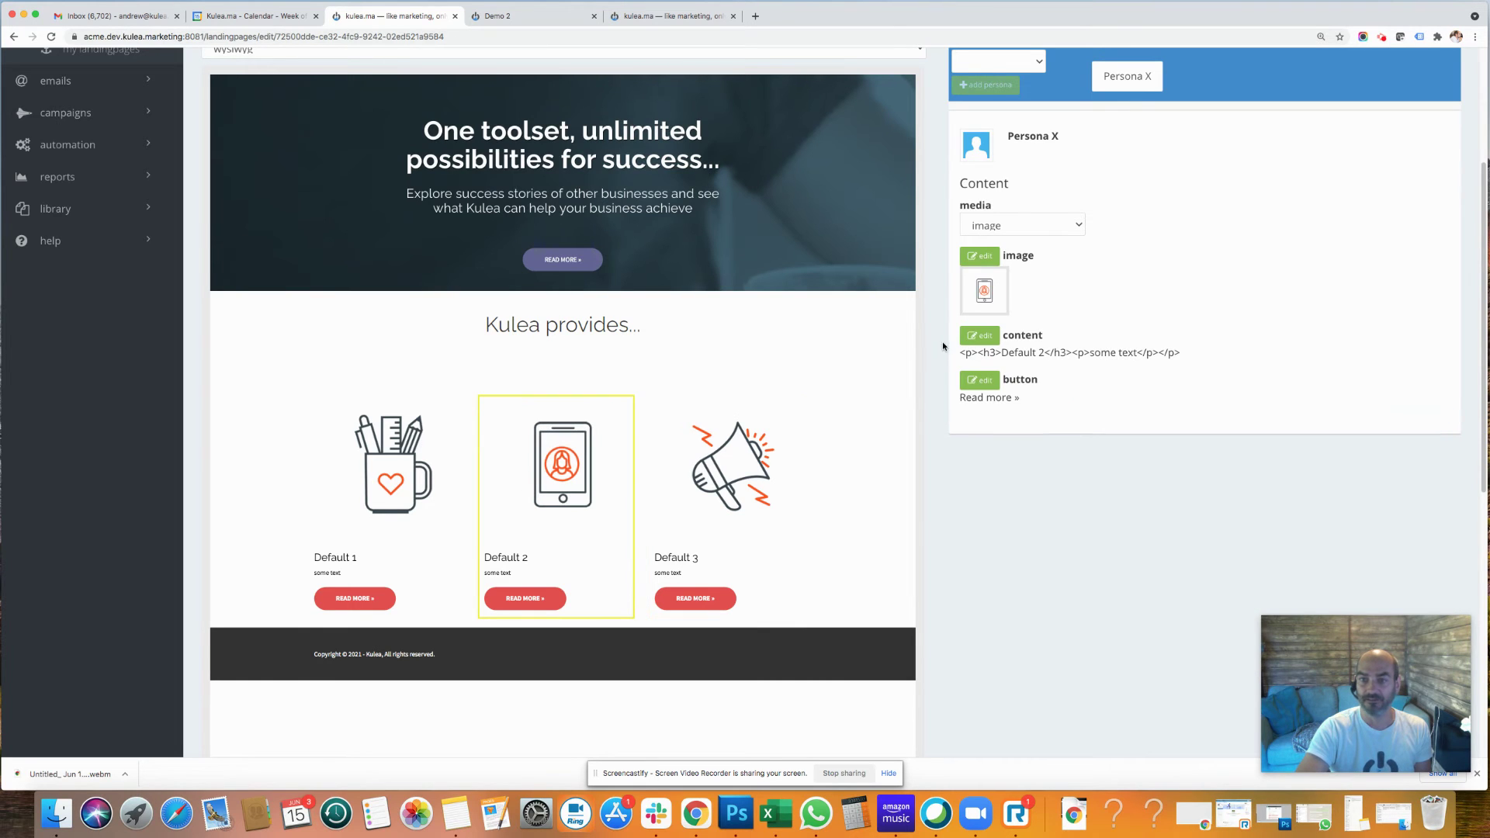
pyautogui.click(971, 339)
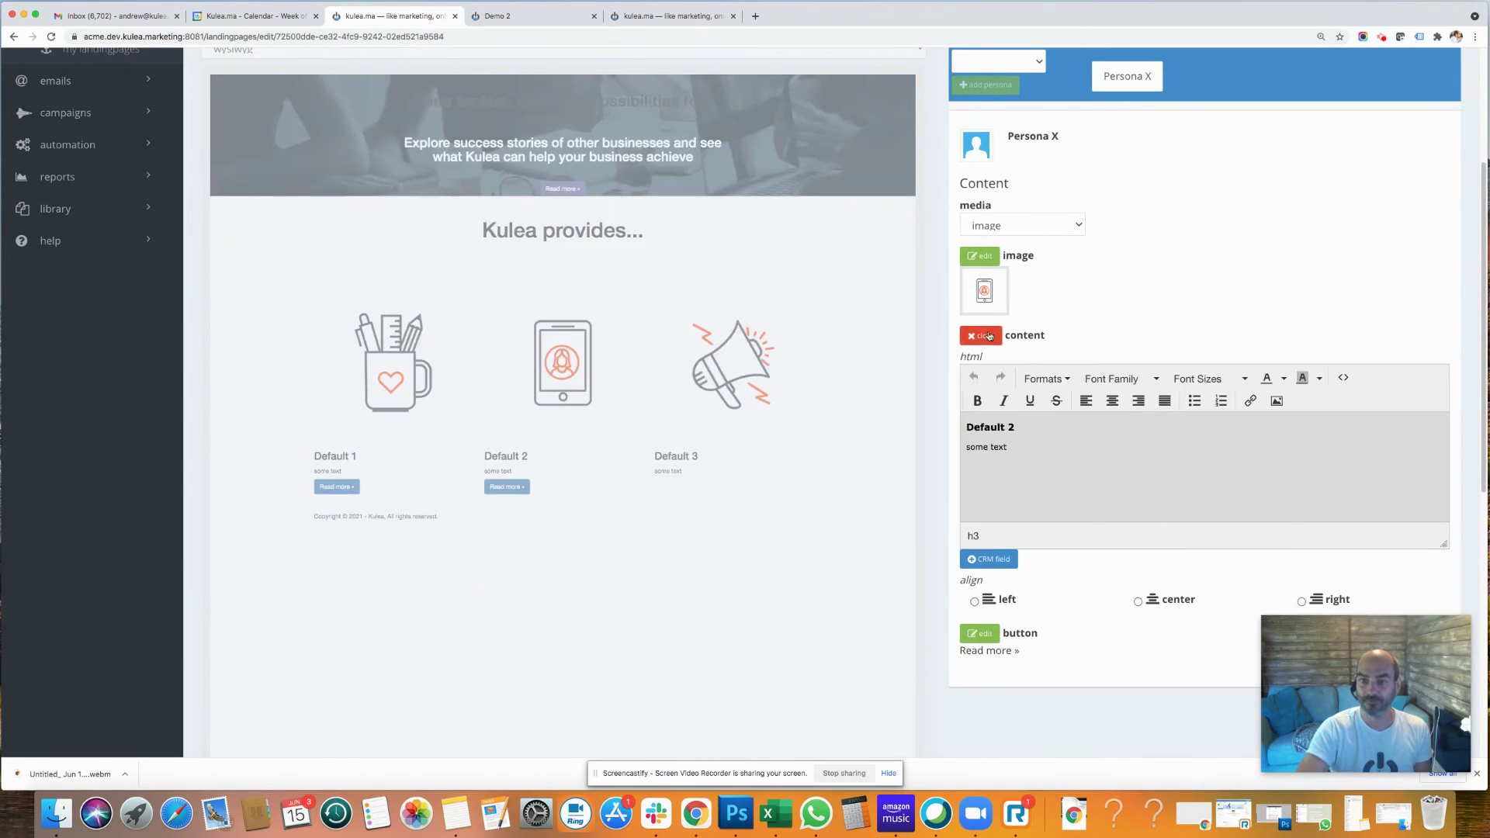
pyautogui.click(981, 337)
pyautogui.click(980, 380)
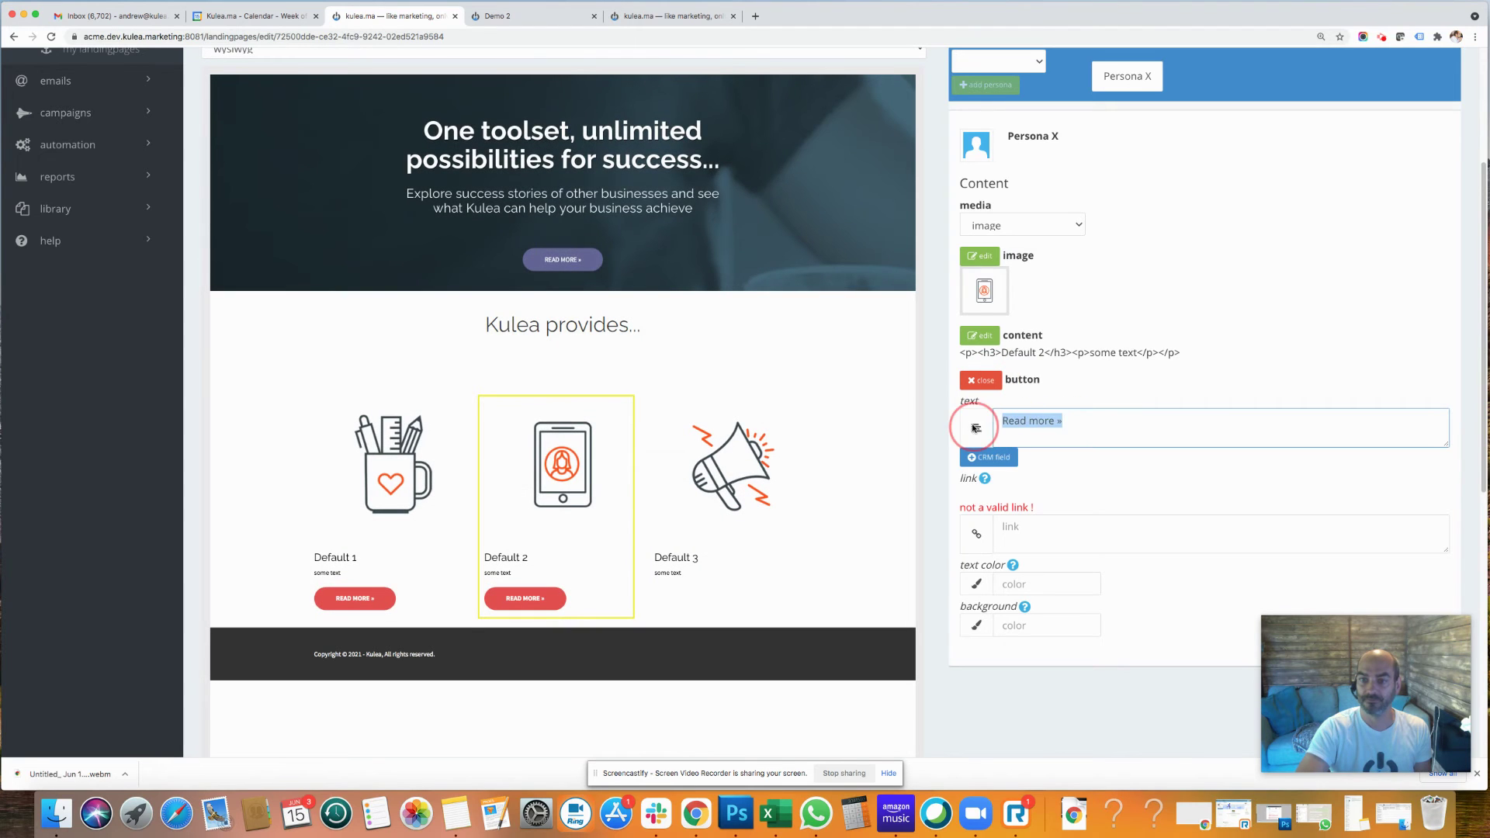
# Step: Remove the "Read more" button from the "Default 1" promo block by clearing its text, and close the button editor
pyautogui.click(392, 466)
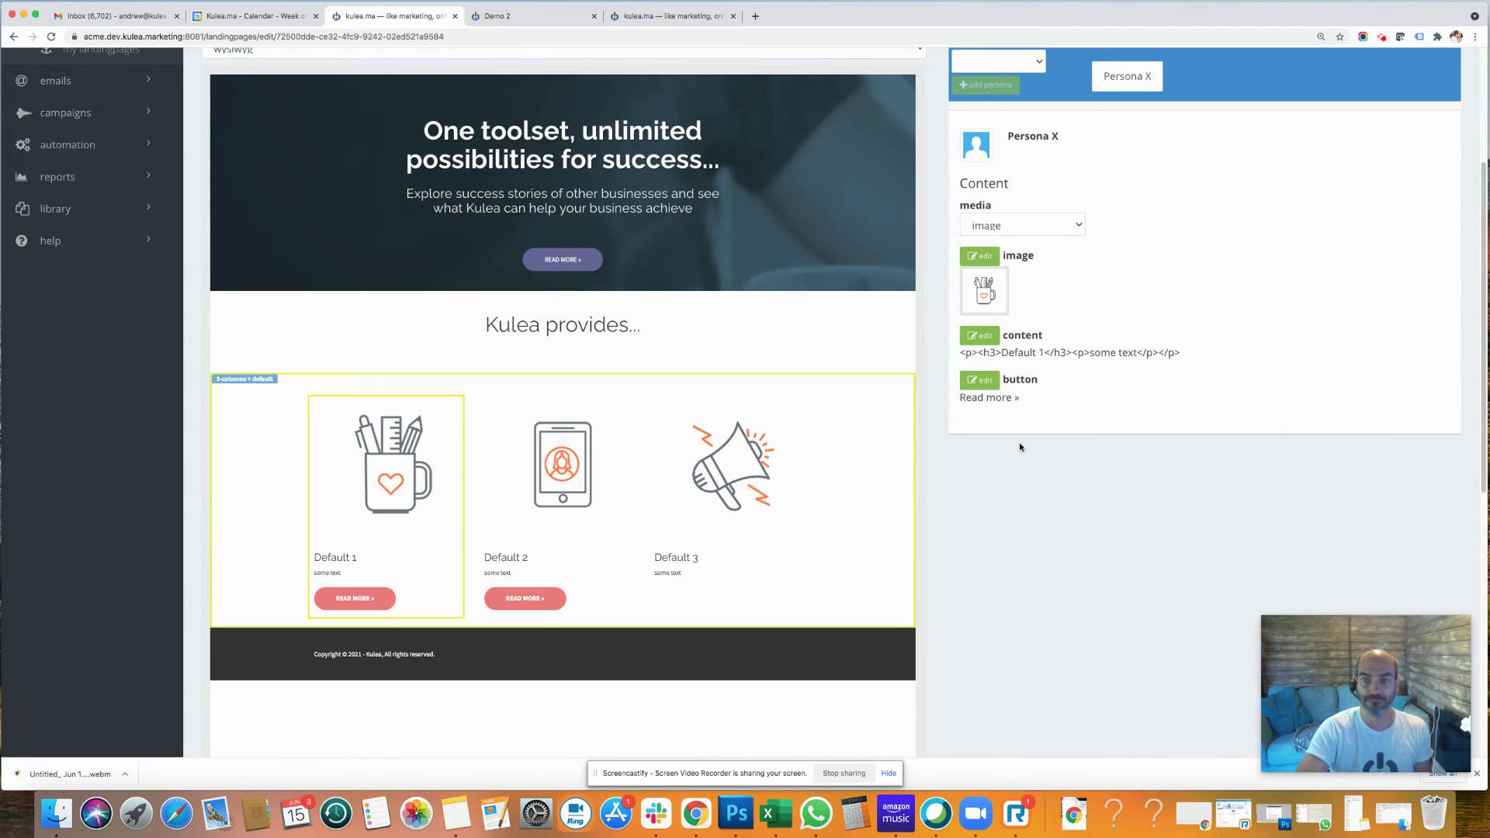
pyautogui.click(980, 381)
pyautogui.moveTo(1063, 426); pyautogui.dragTo(969, 424)
pyautogui.press('BackSpace')
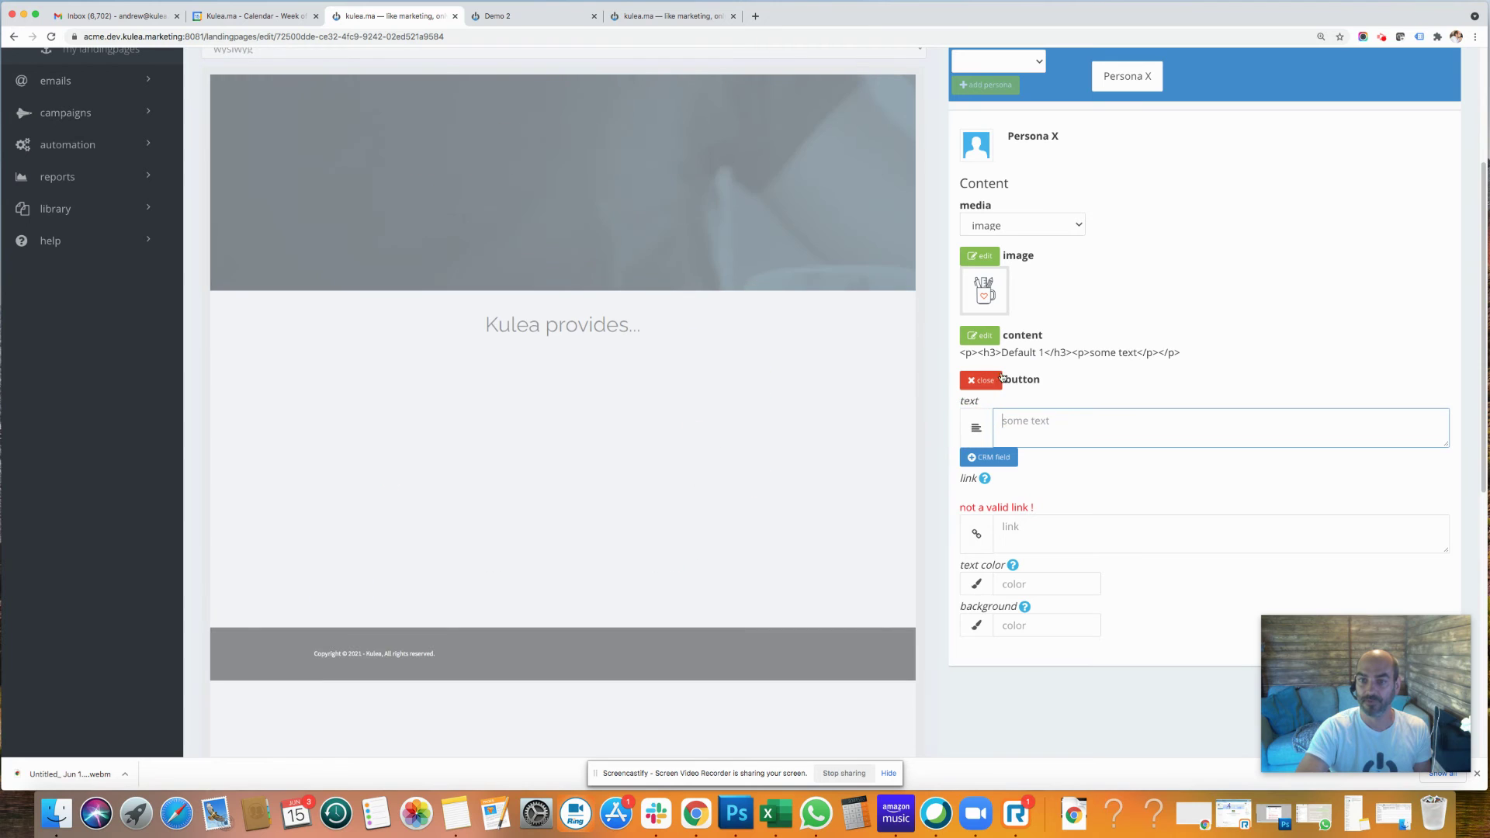
pyautogui.click(981, 380)
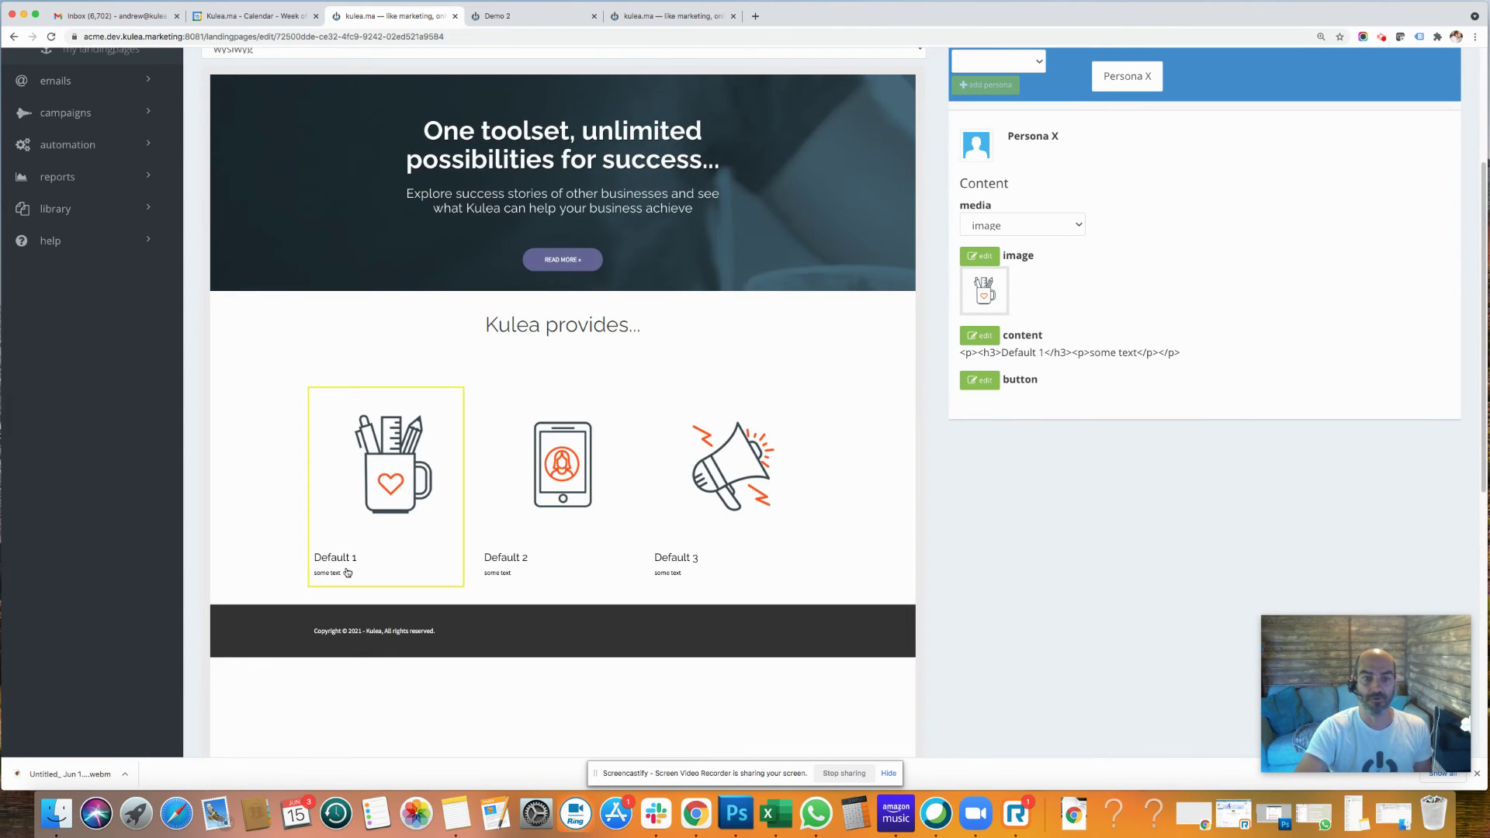
# Step: Switch to the Demo page editor and copy the heading and text of its "Get Organised" promo block
pyautogui.click(644, 17)
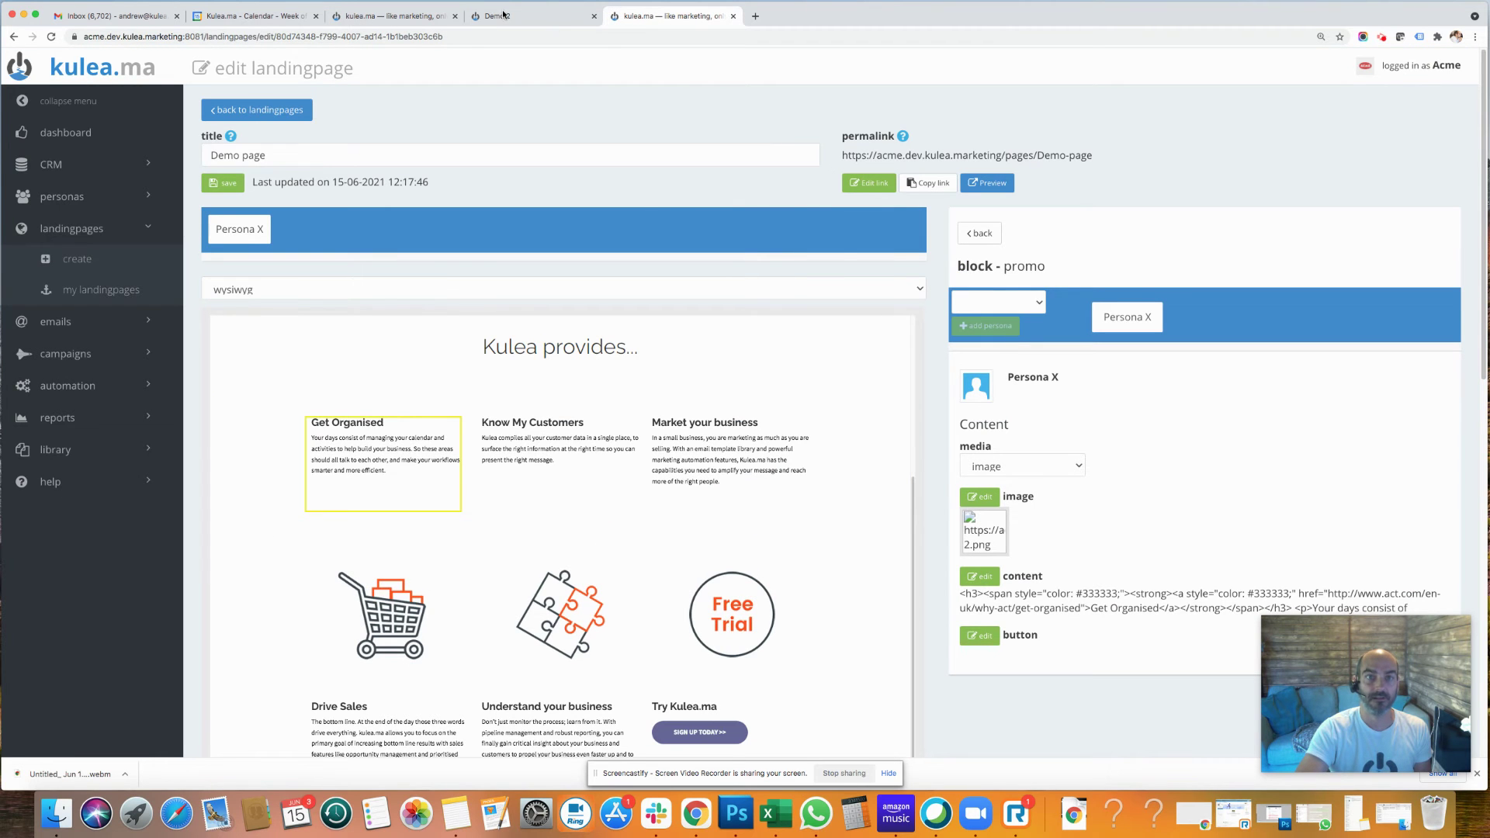
pyautogui.click(503, 14)
pyautogui.click(661, 17)
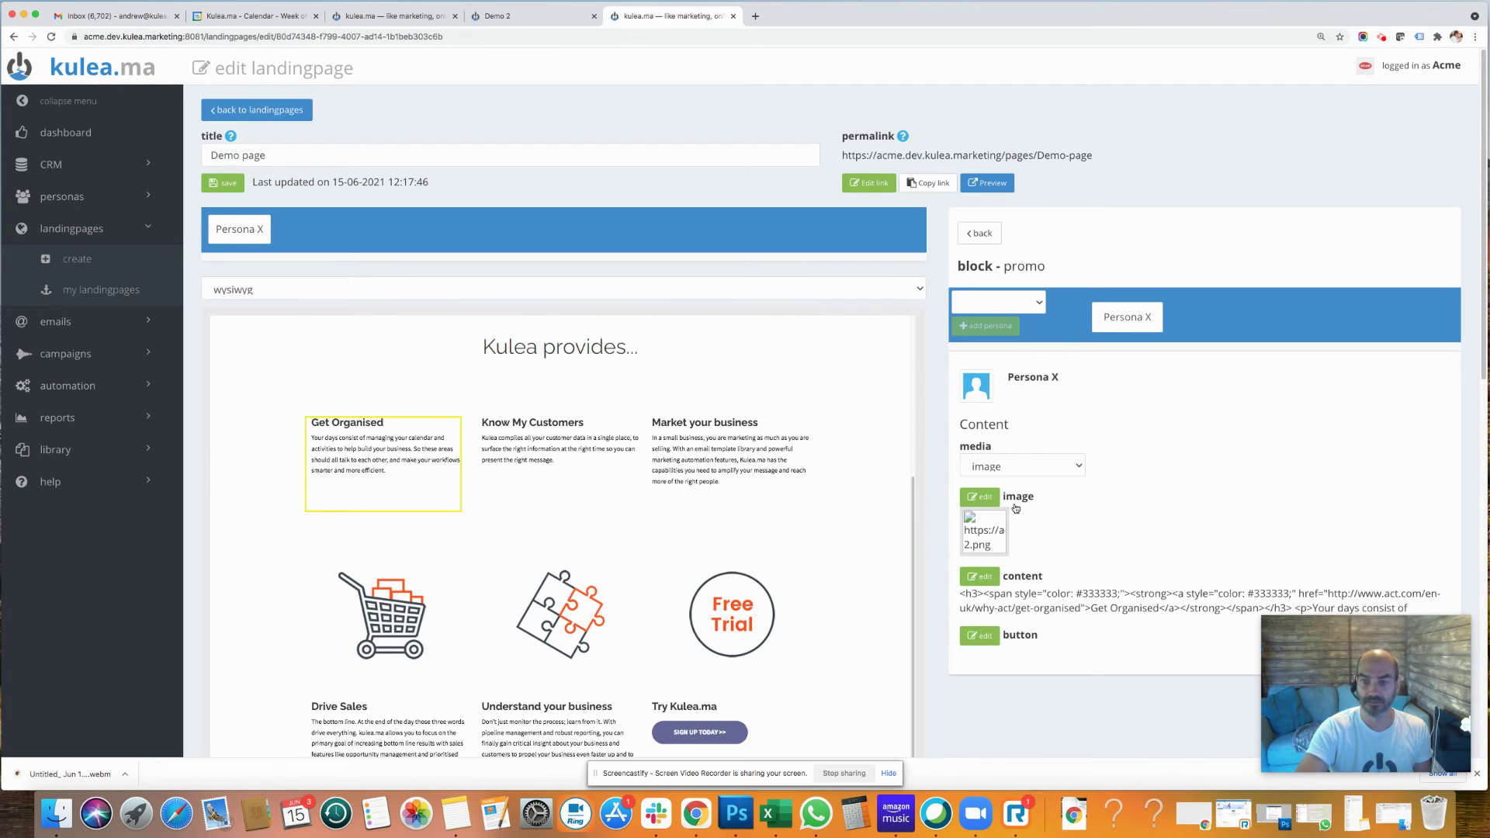
pyautogui.click(979, 577)
pyautogui.scroll(-2, 1210, 574)
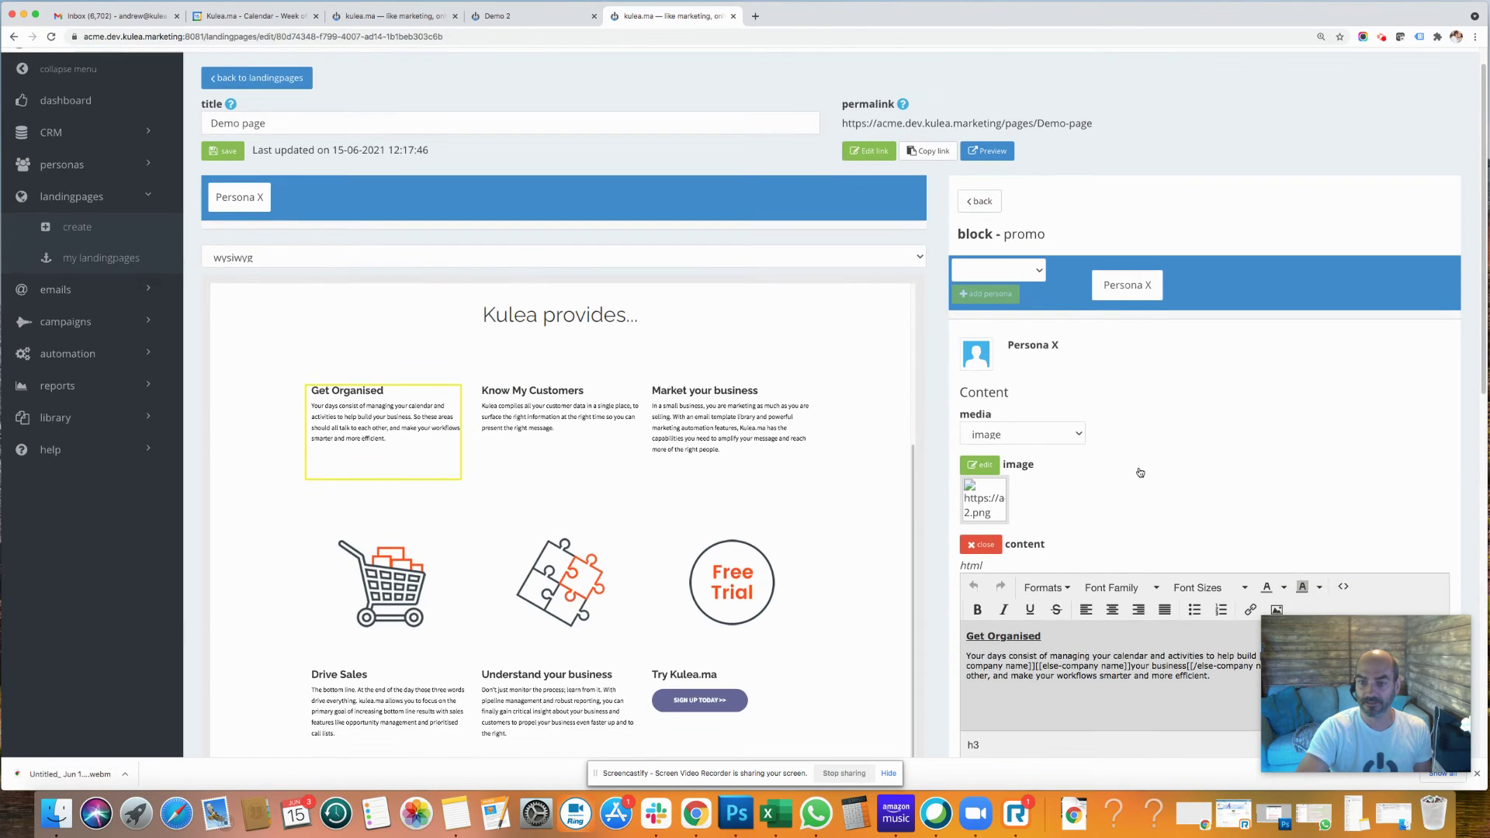
pyautogui.moveTo(1060, 583); pyautogui.dragTo(941, 569)
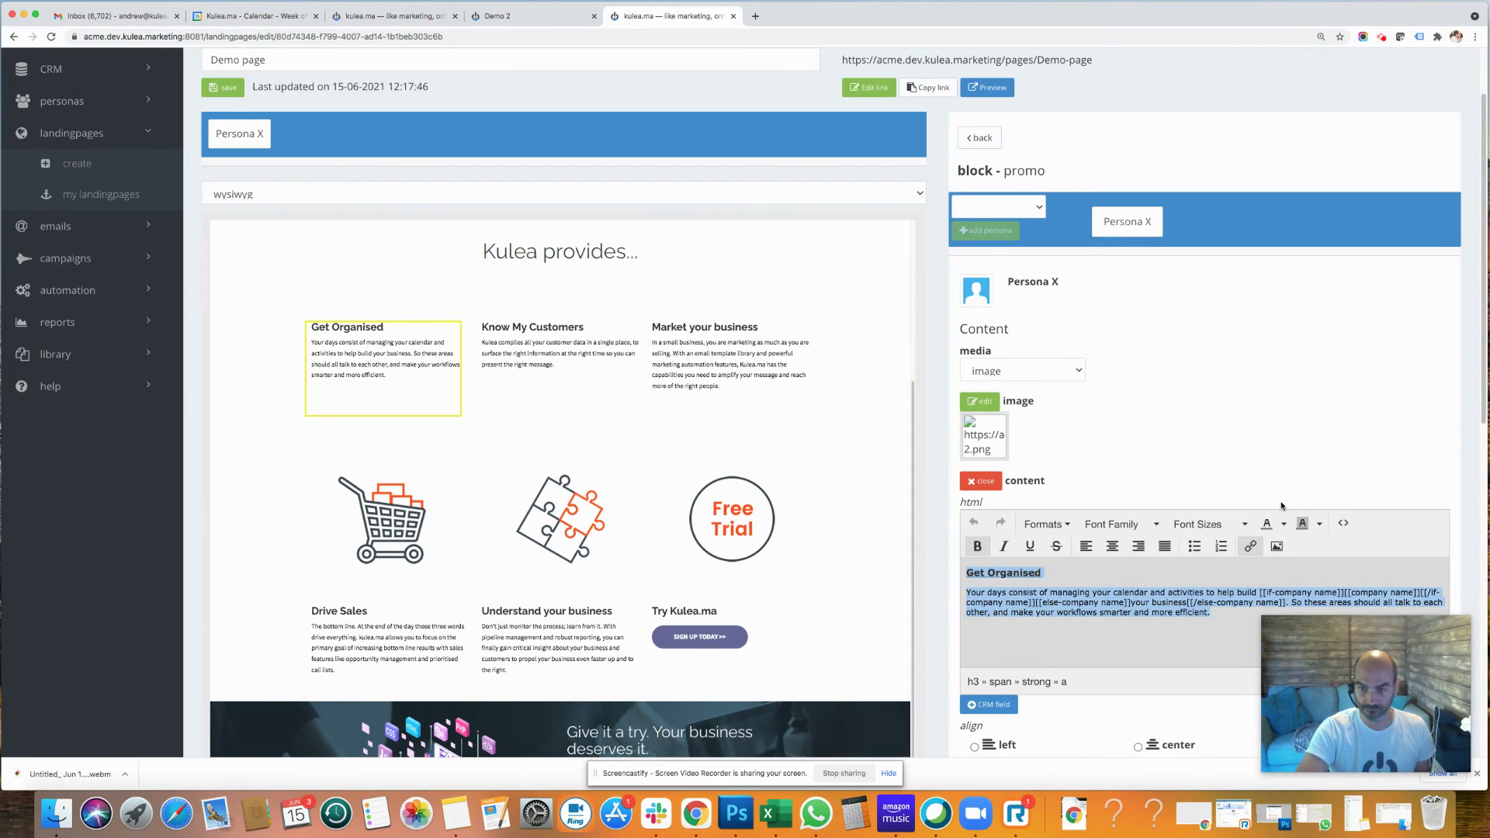
# Step: Replace the "Default 1" promo content on the Demo 2 page with the copied "Get Organised" heading and text, and close the content editor
pyautogui.click(387, 16)
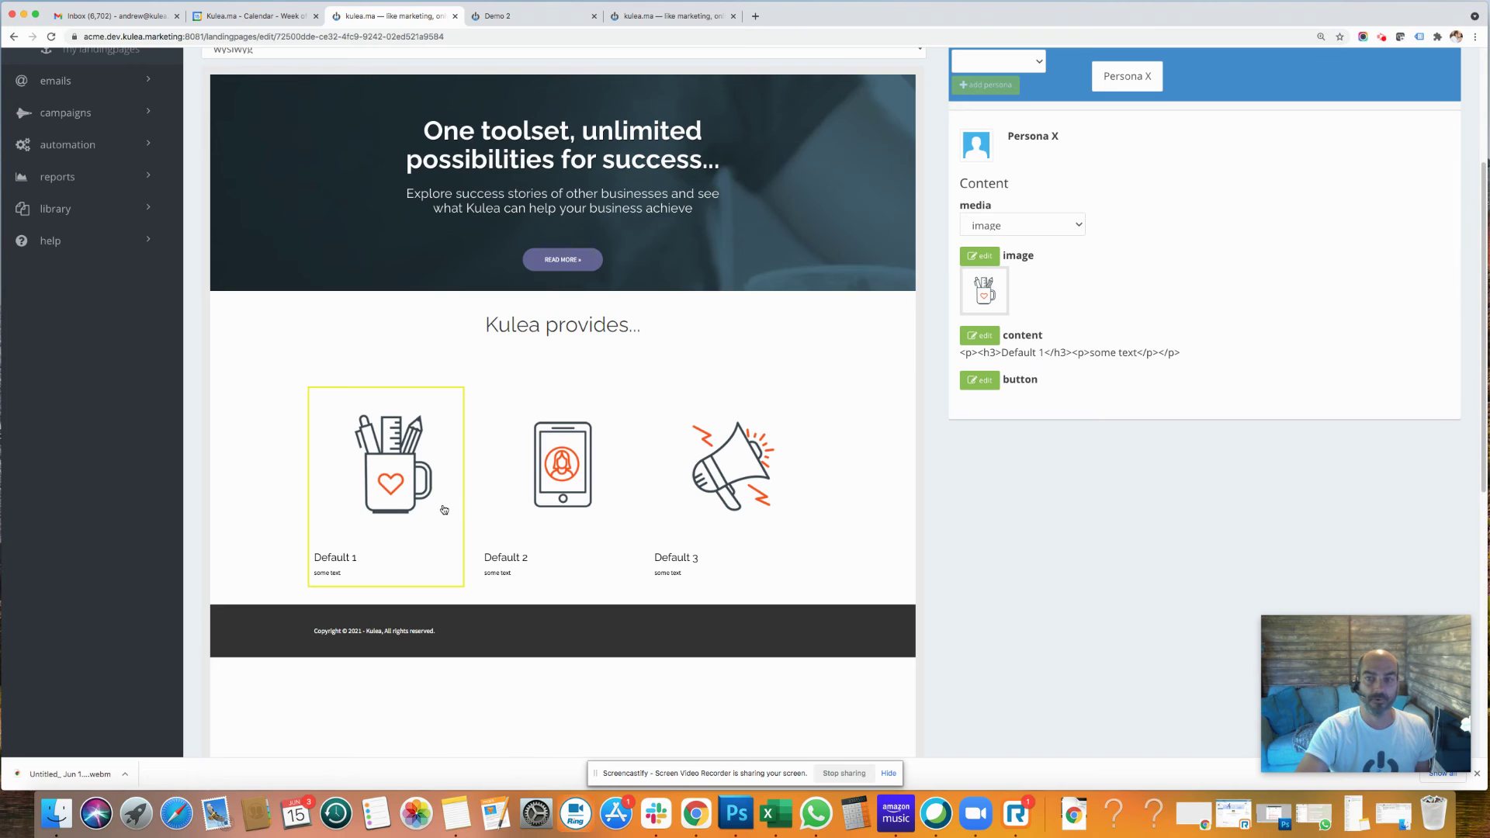
pyautogui.click(980, 334)
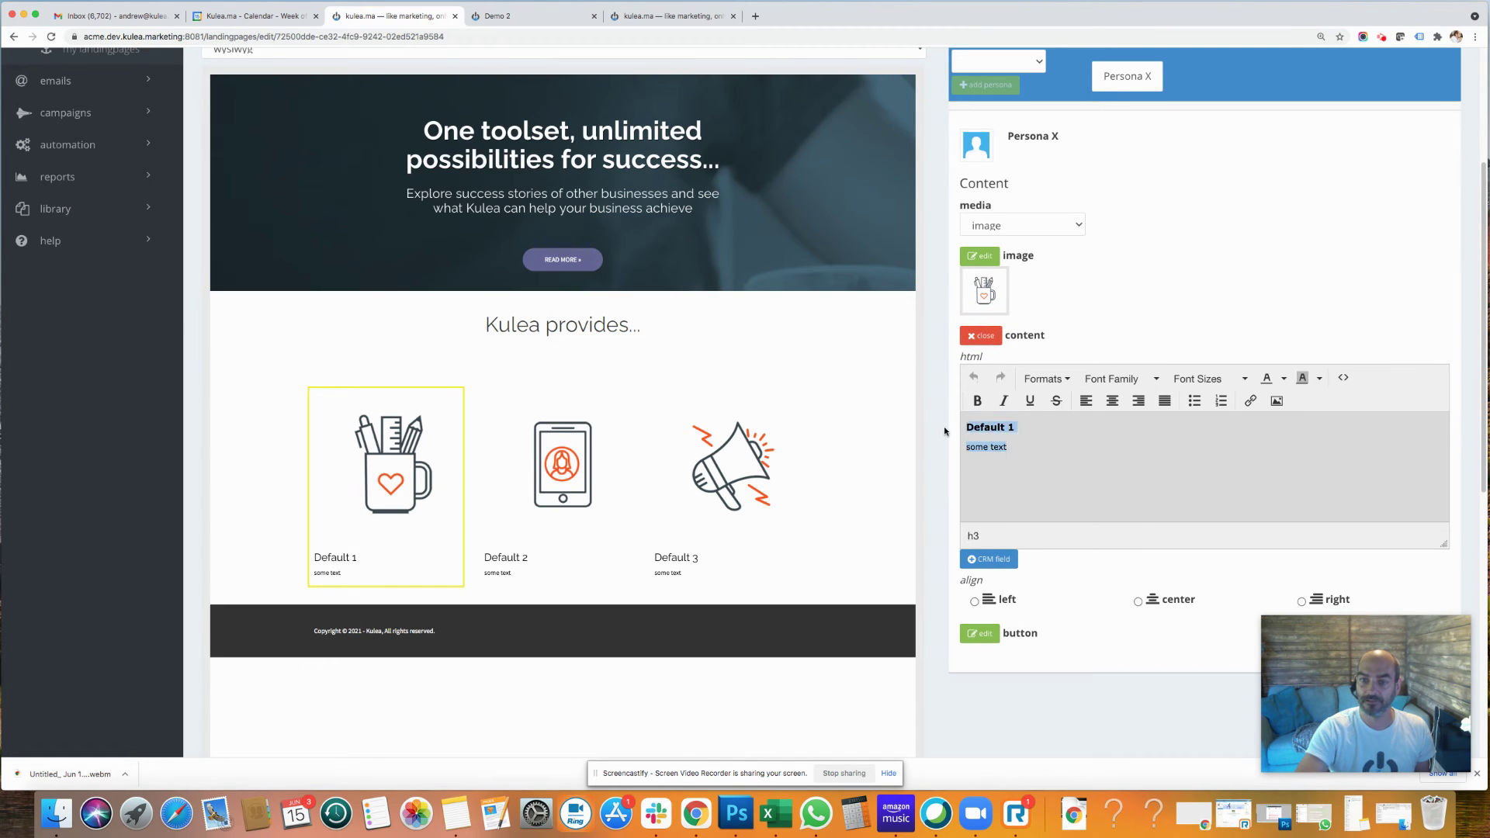
pyautogui.press('super+v')
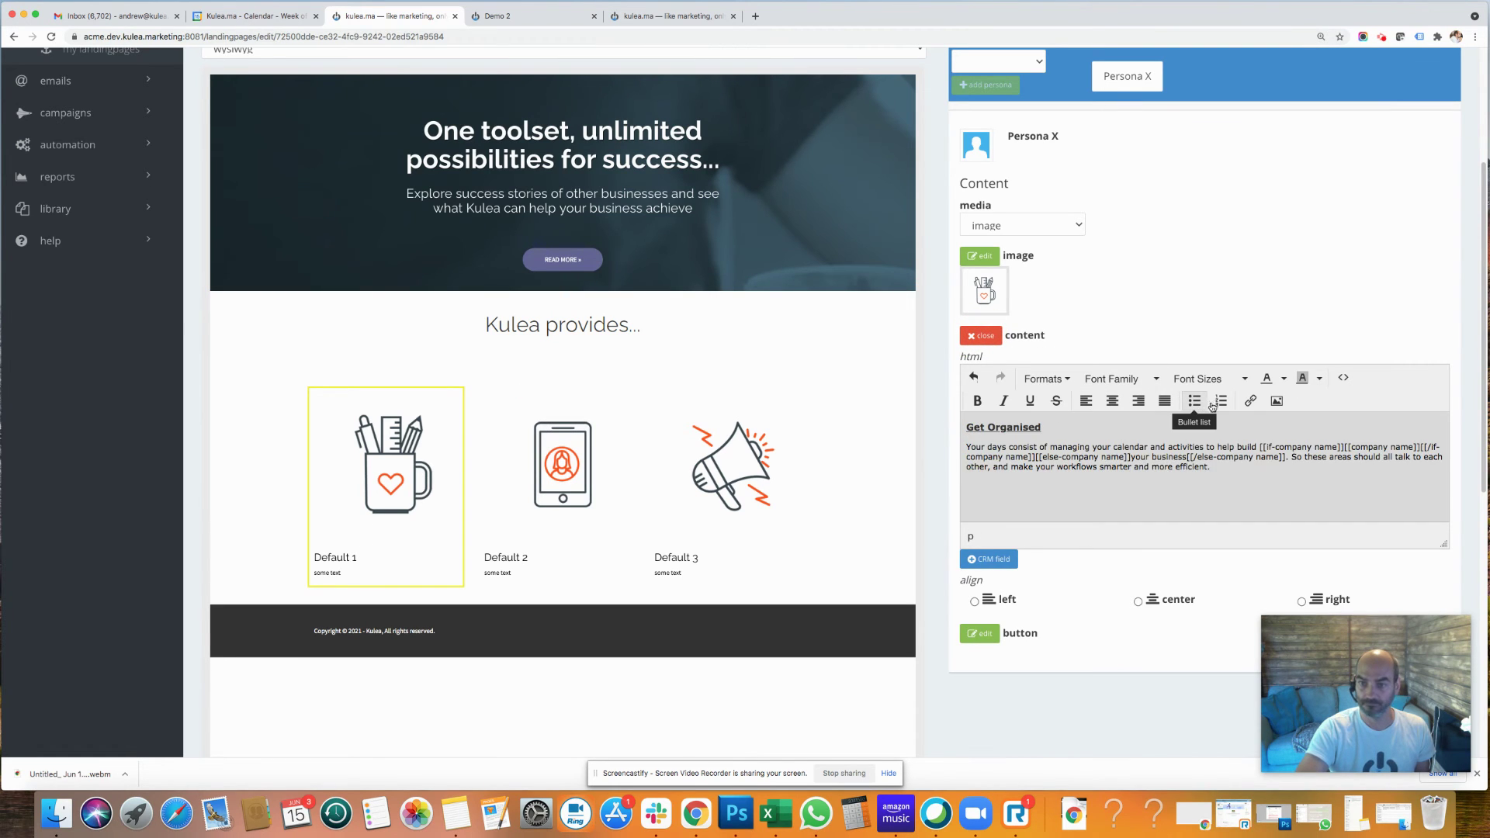
pyautogui.click(980, 334)
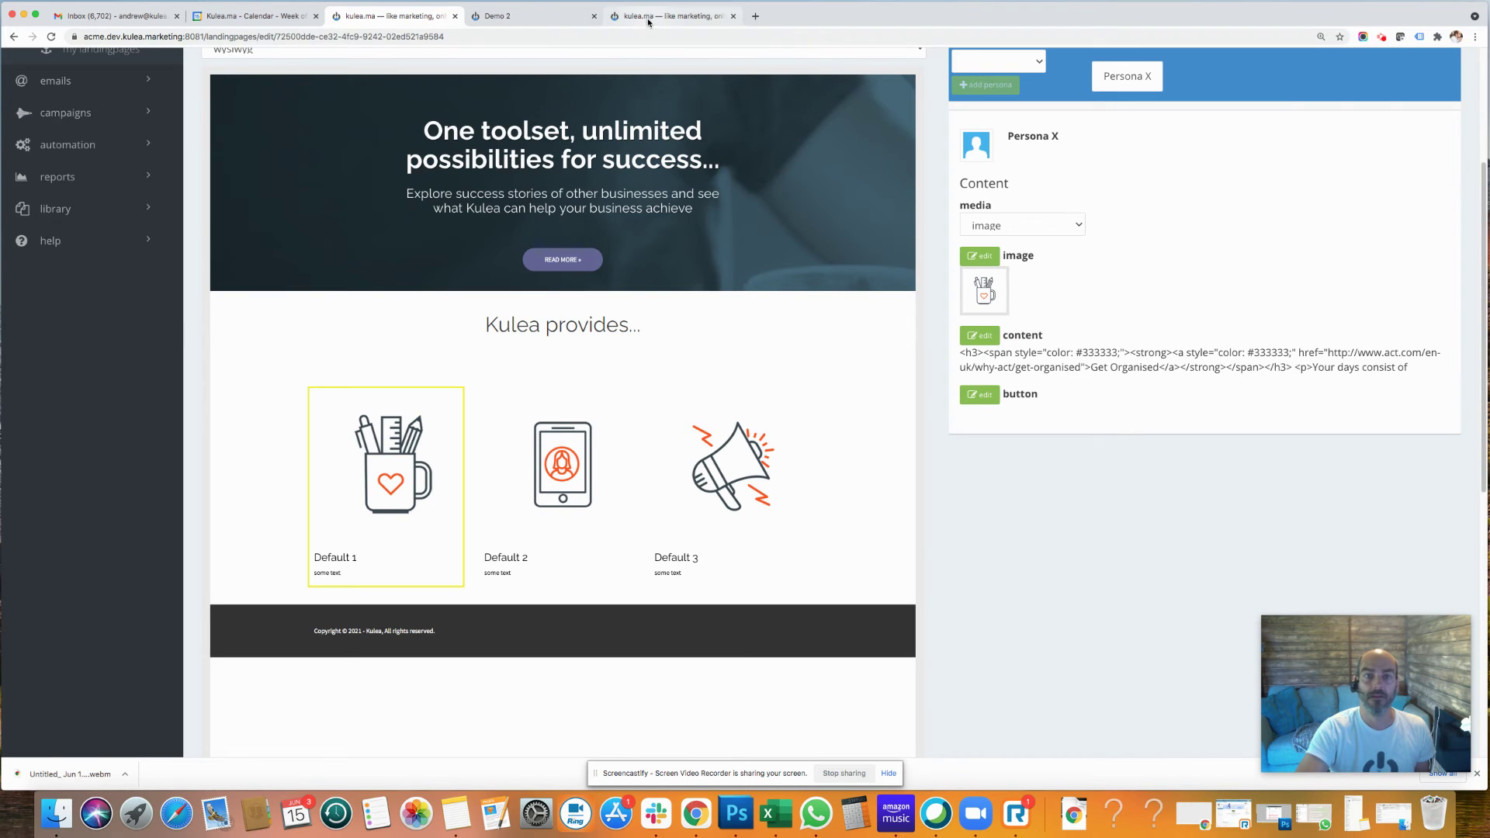
# Step: Check the "Get Organised" image source and promo layout on the Demo page, and view the published Demo 2 page
pyautogui.click(648, 17)
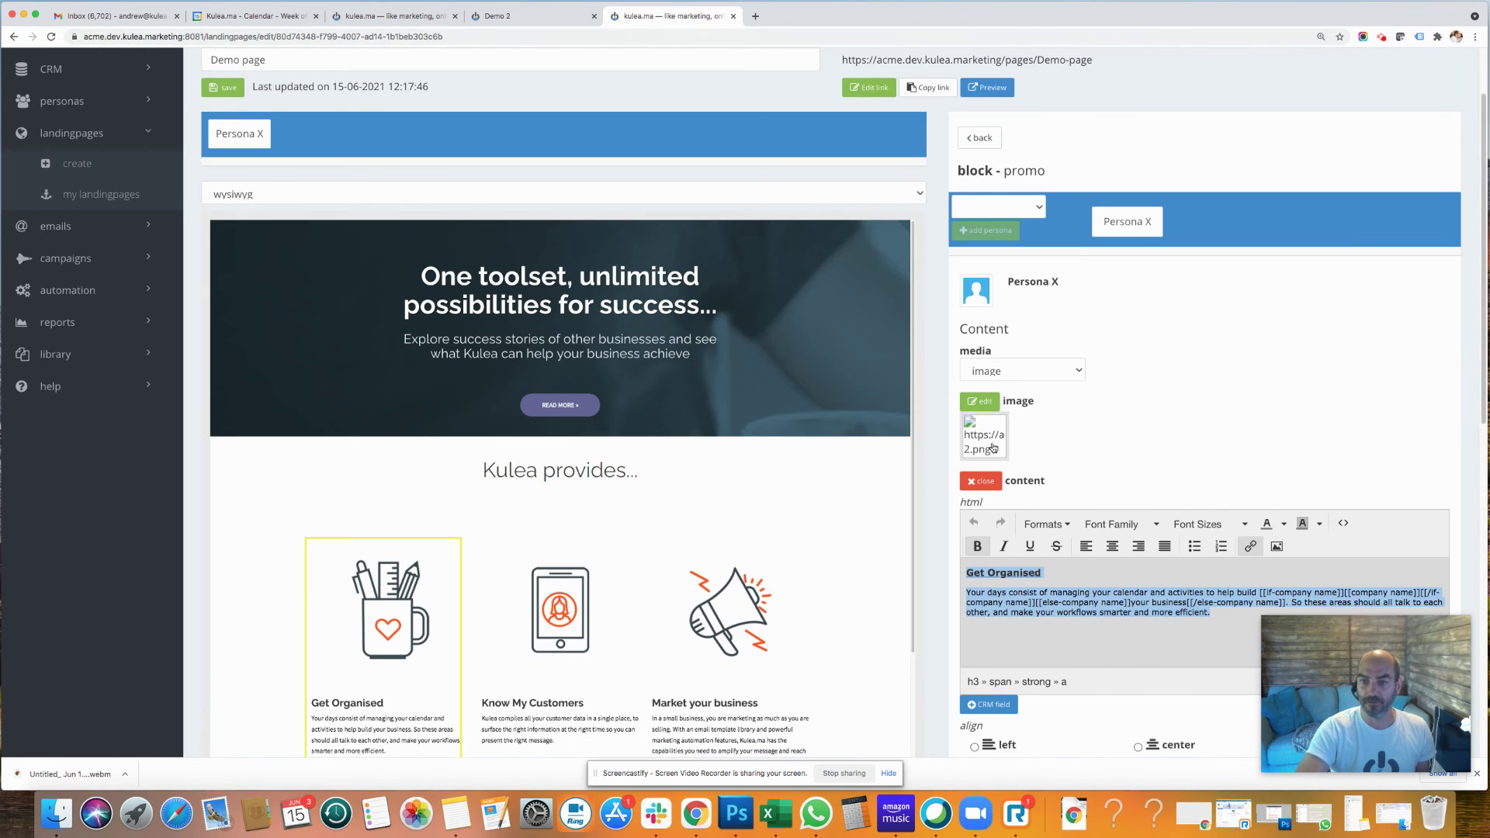
pyautogui.click(993, 447)
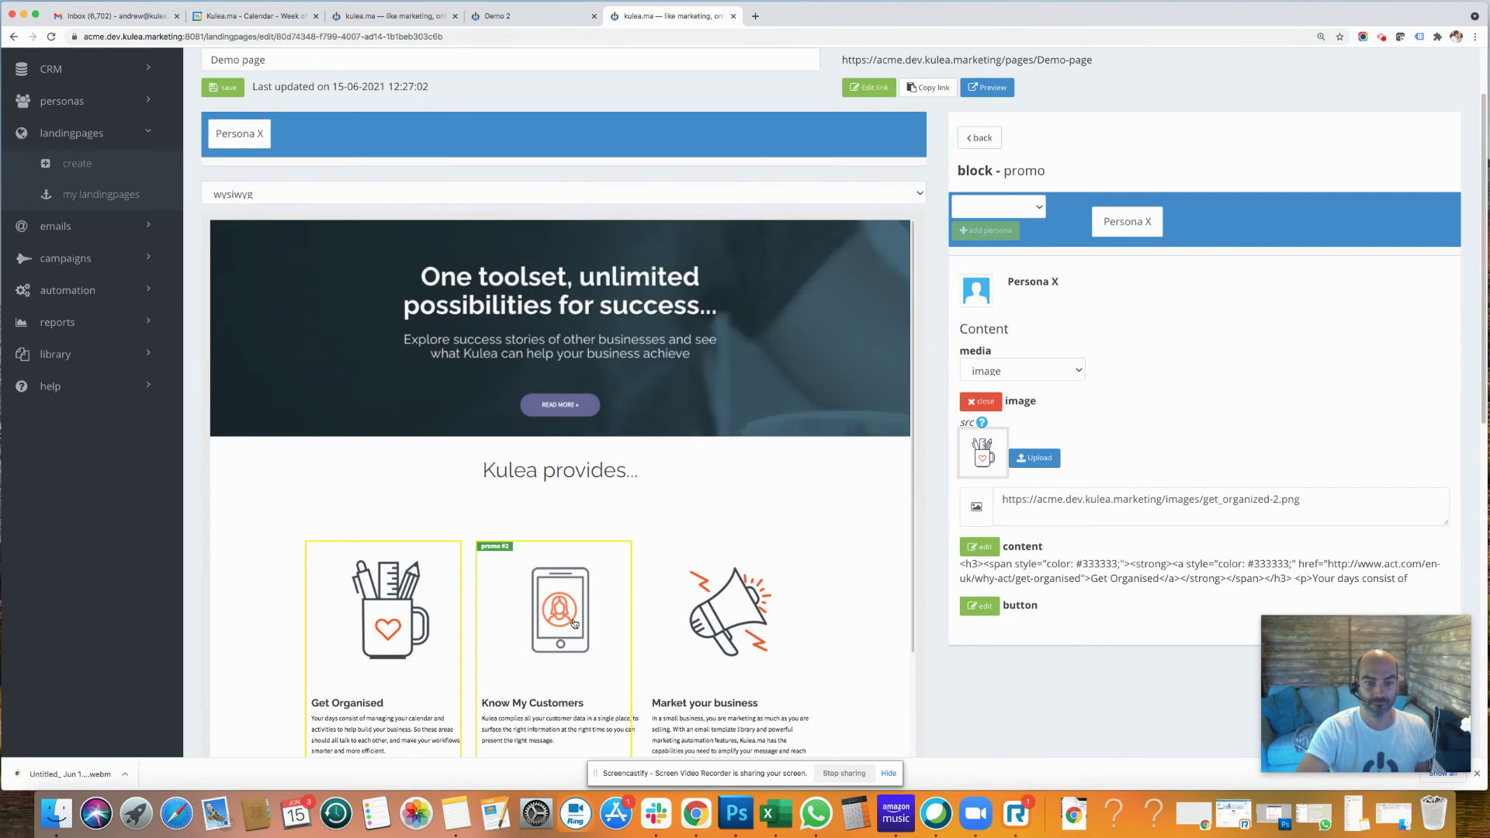
pyautogui.scroll(-3, 758, 519)
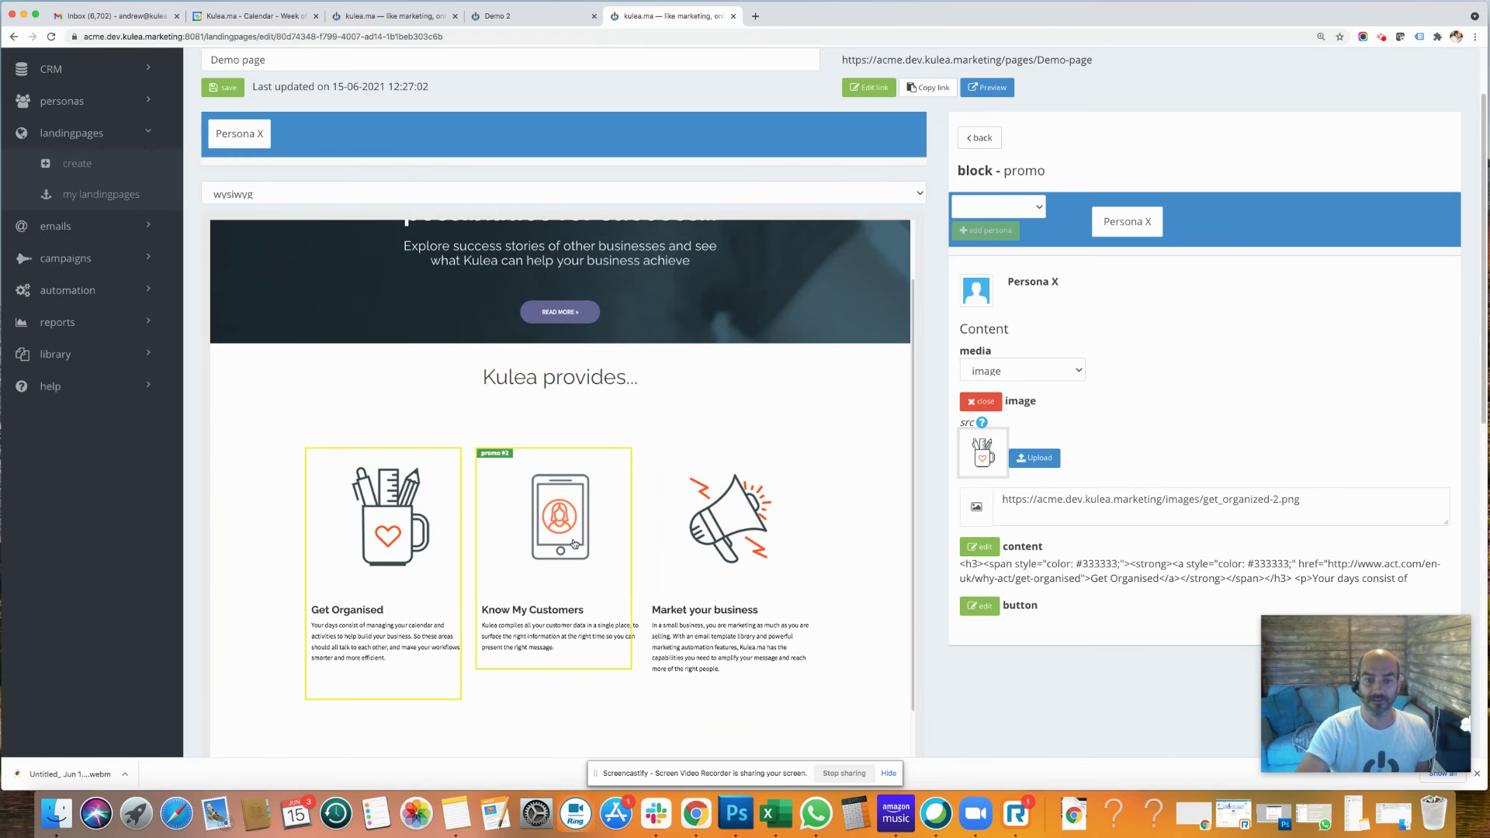
pyautogui.click(512, 18)
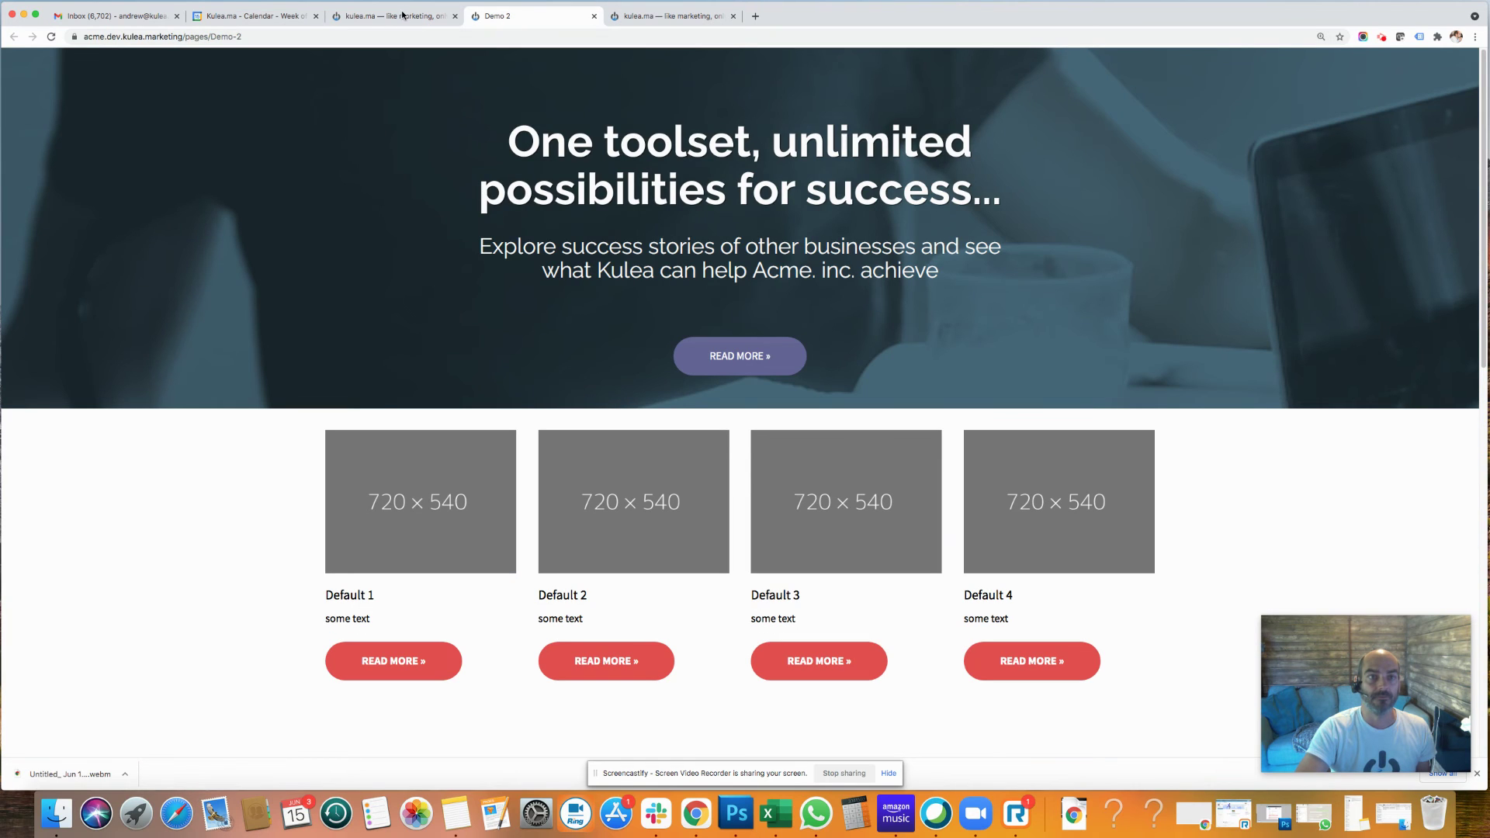
# Step: Replace the content of the "Default 2" promo block on Demo 2 with the "Know My Customers" heading and text copied from the Demo page
pyautogui.click(403, 15)
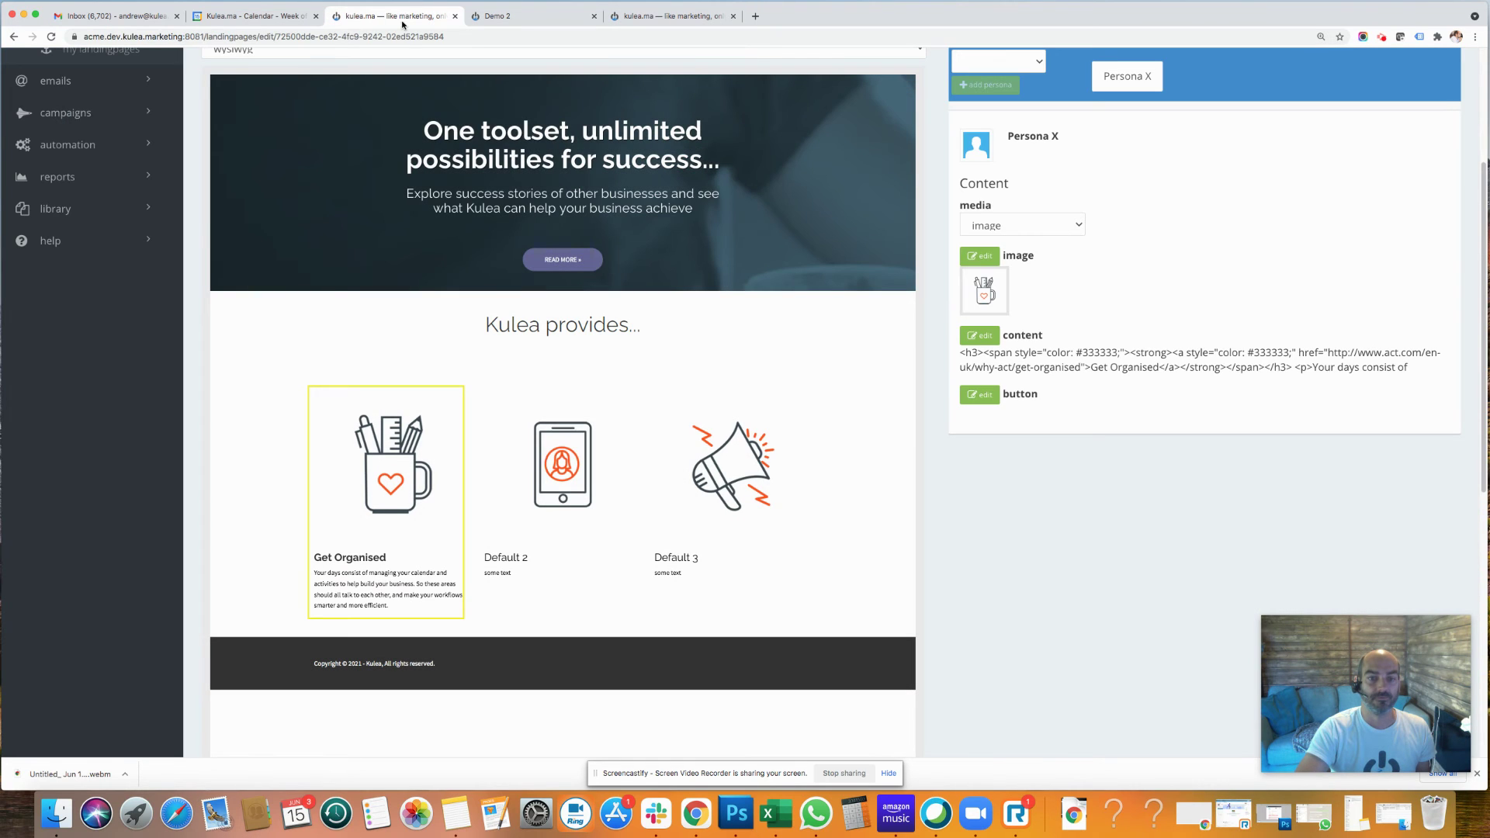
pyautogui.click(552, 493)
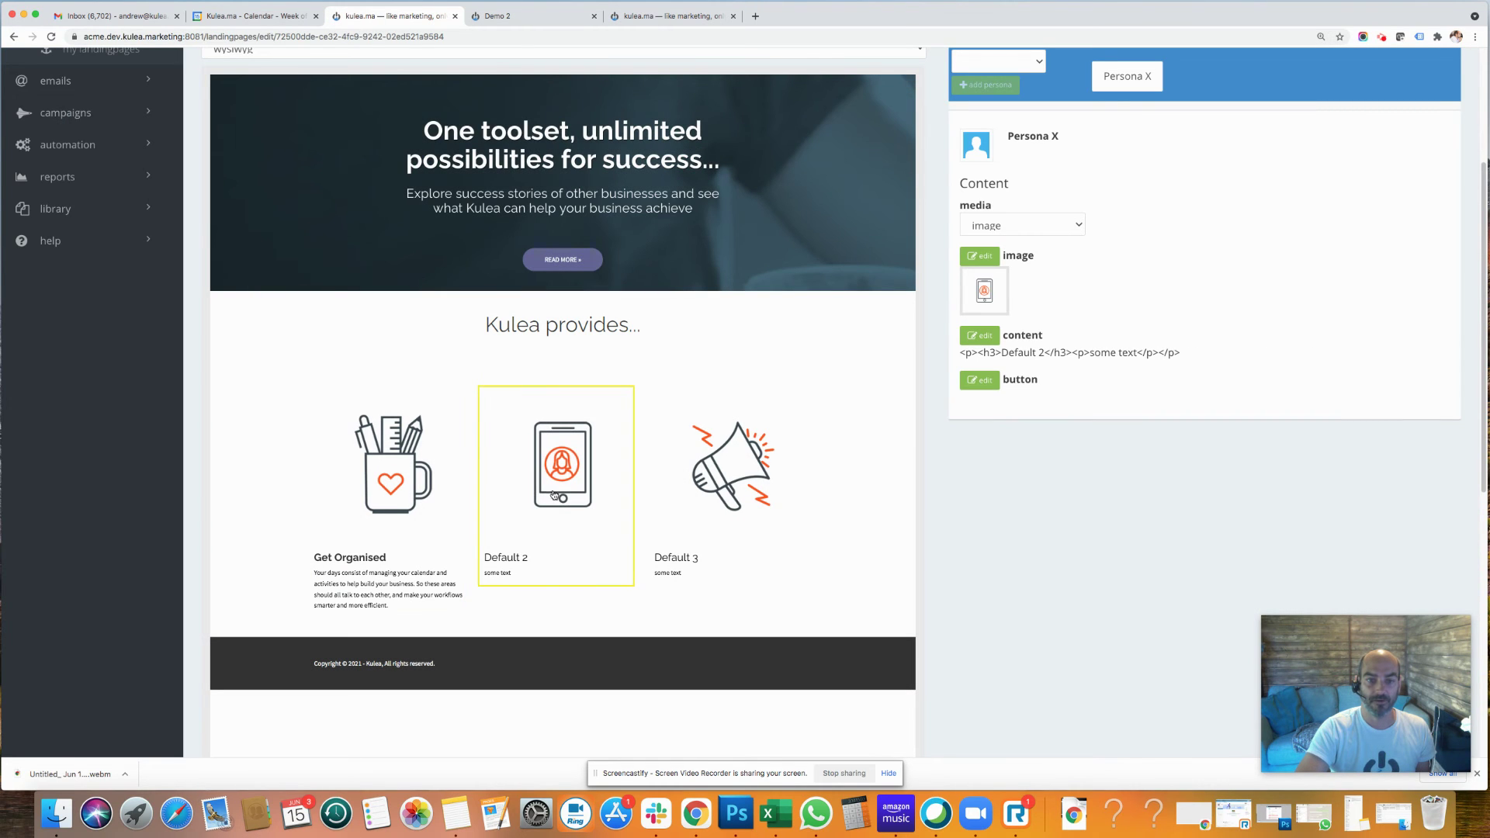
pyautogui.click(987, 338)
pyautogui.click(632, 20)
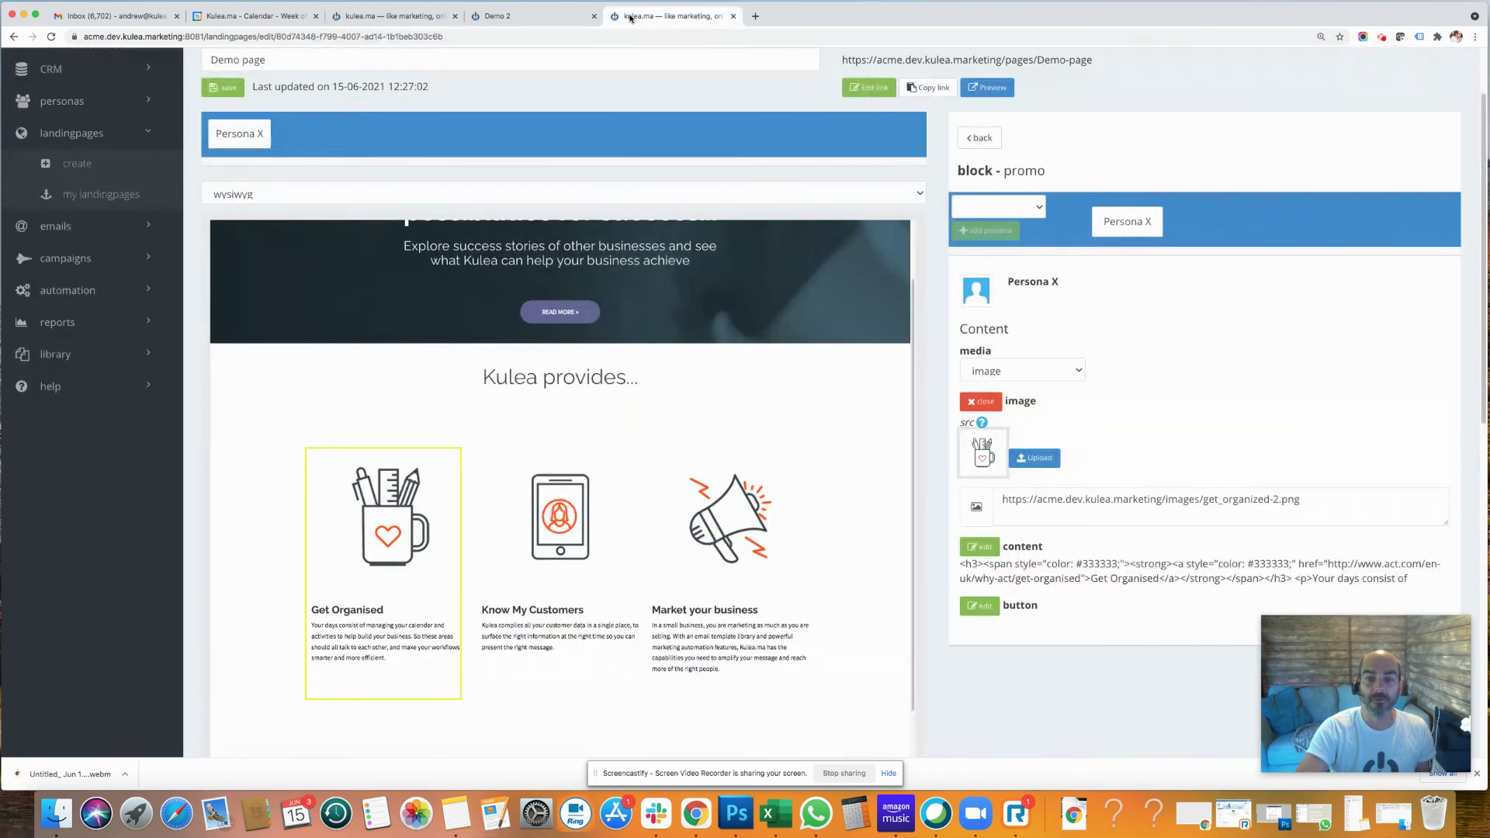
pyautogui.click(543, 542)
pyautogui.click(984, 481)
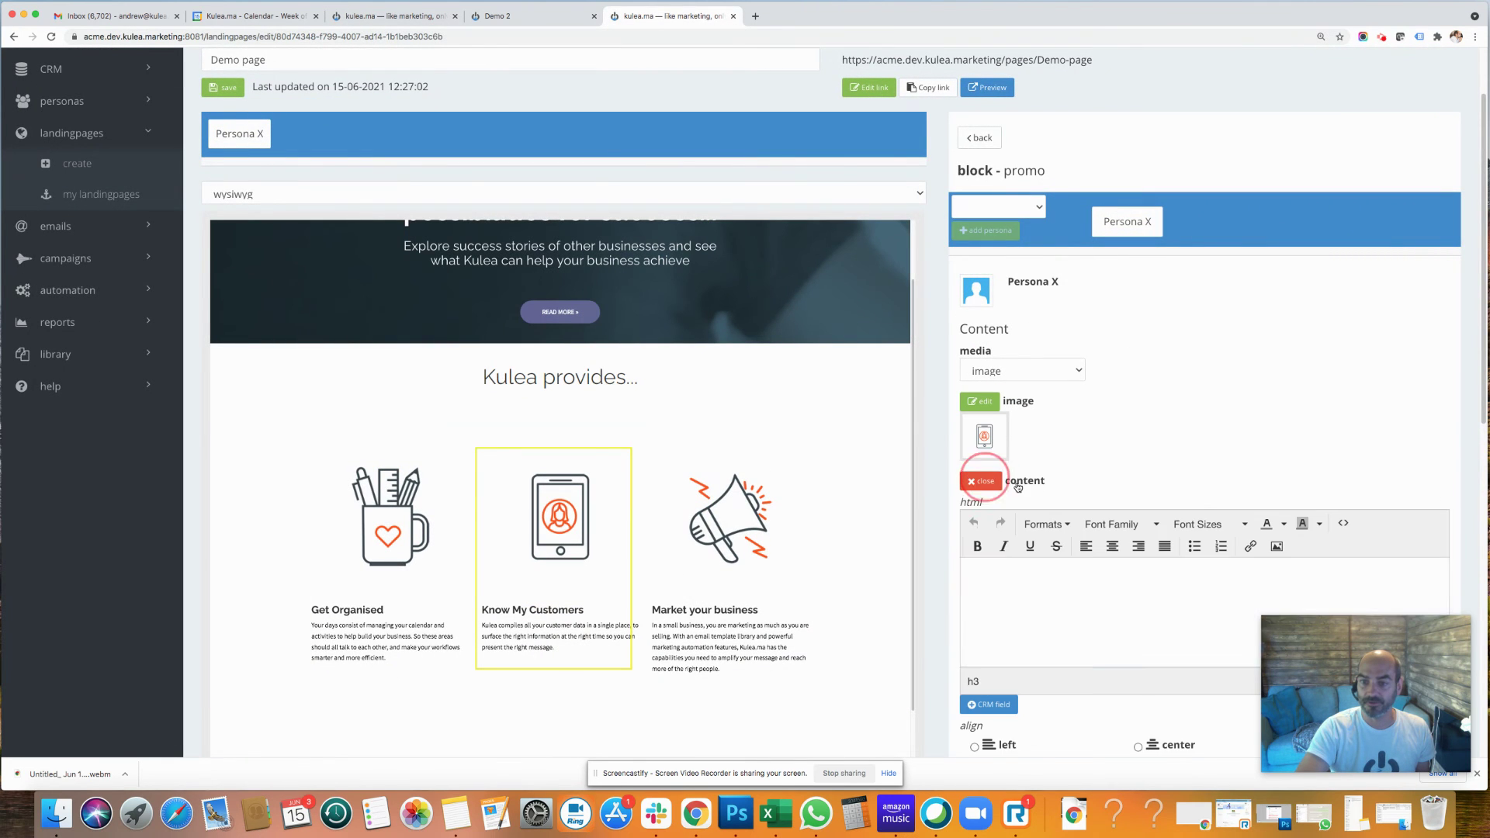
pyautogui.moveTo(1078, 605); pyautogui.dragTo(964, 575)
pyautogui.press('super+c')
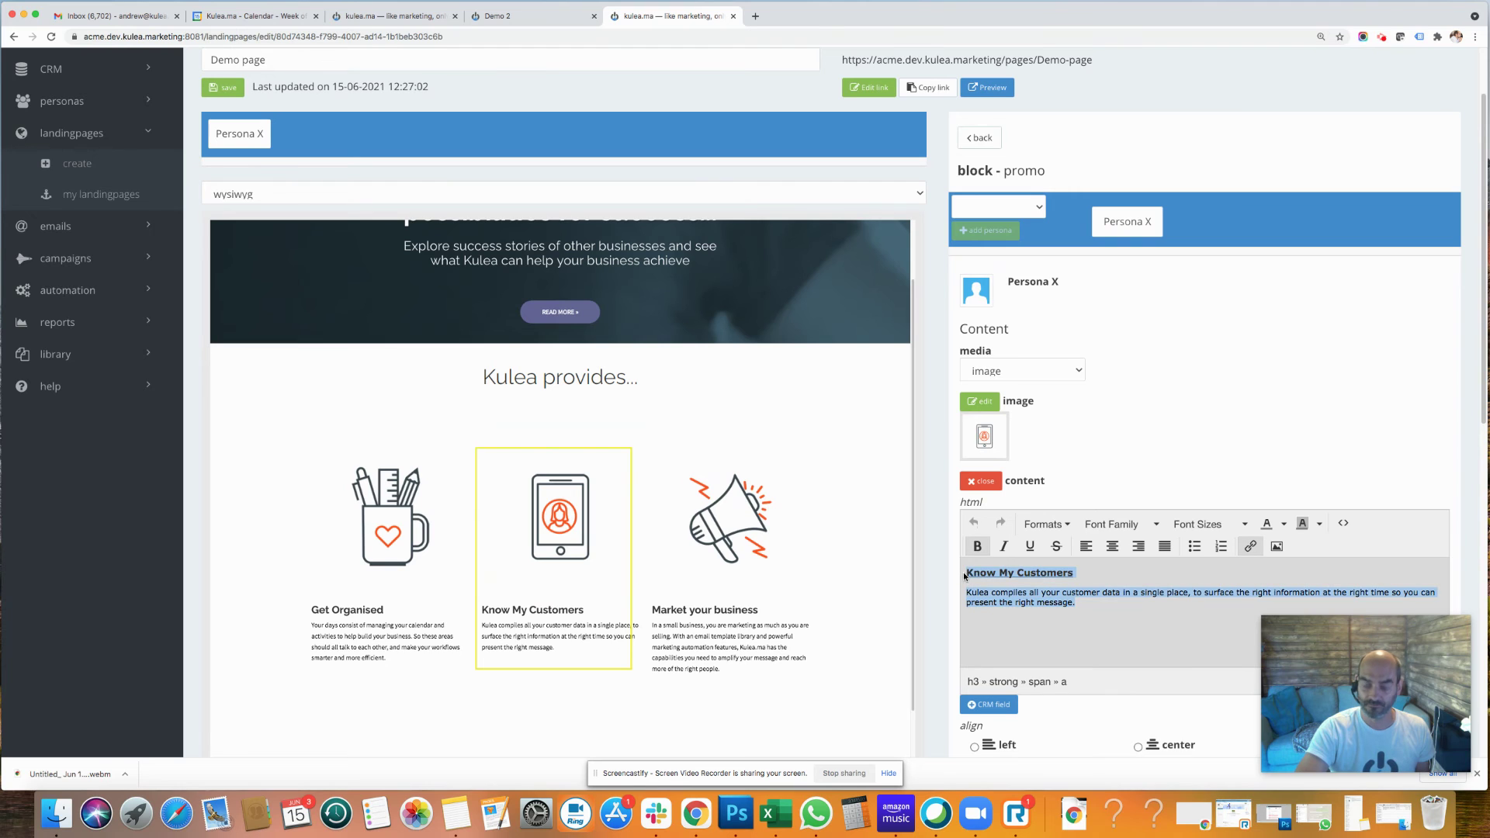
pyautogui.click(421, 24)
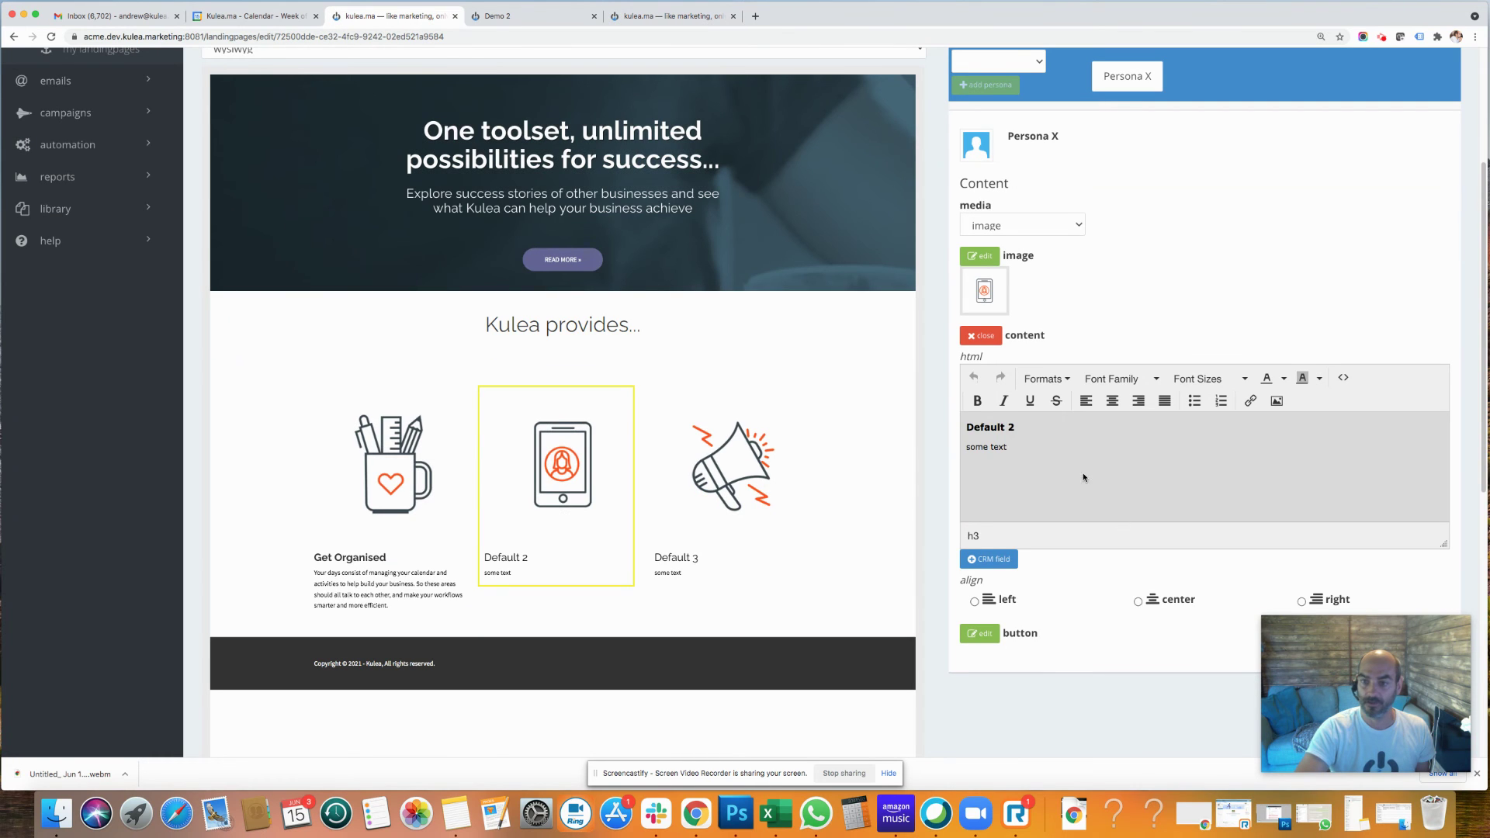
pyautogui.press('super+v')
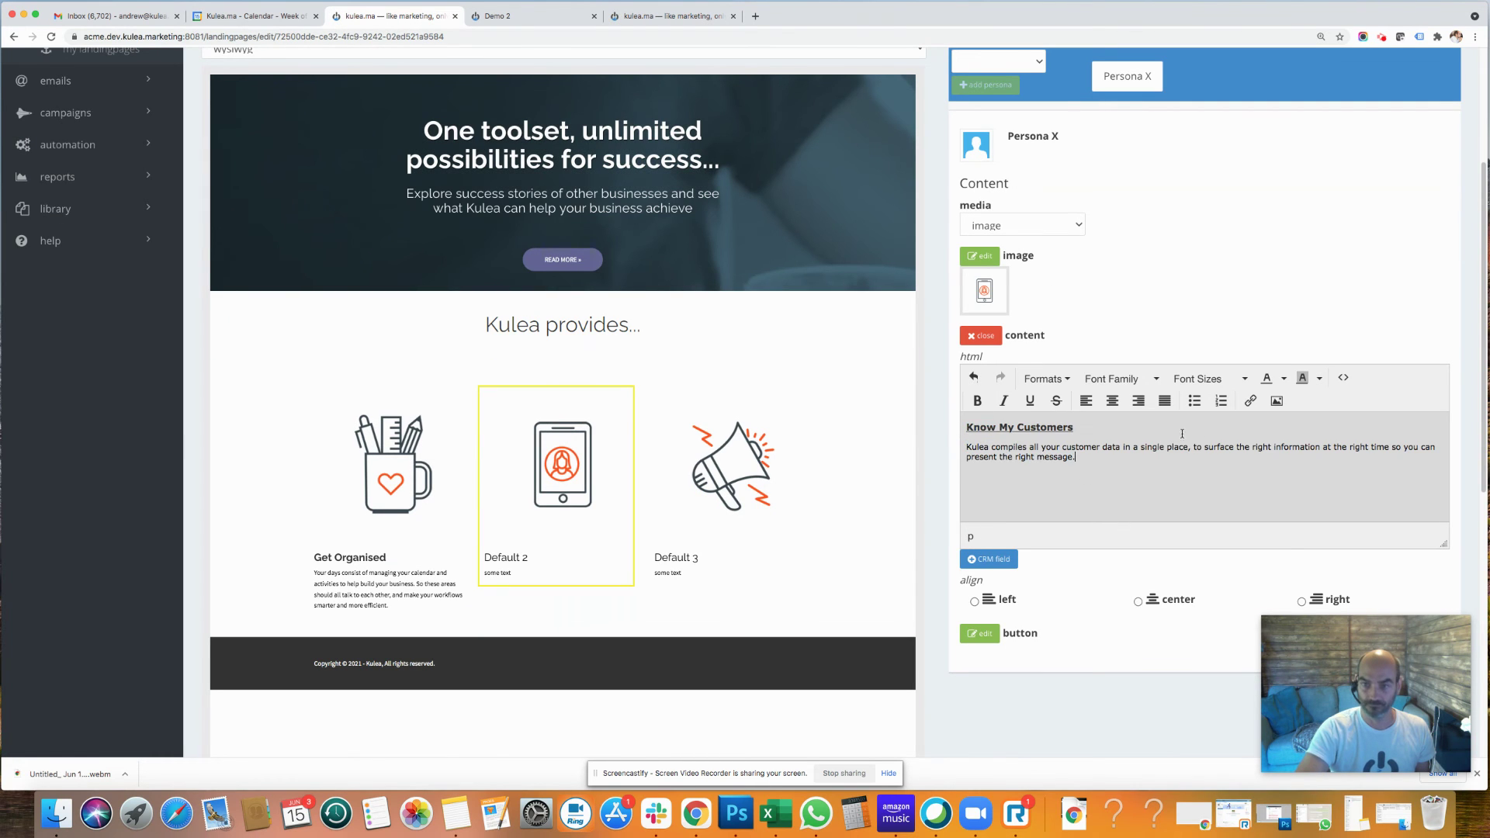
# Step: Switch to the Demo page editor and copy the heading and text of its "Market your business" promo block
pyautogui.click(636, 17)
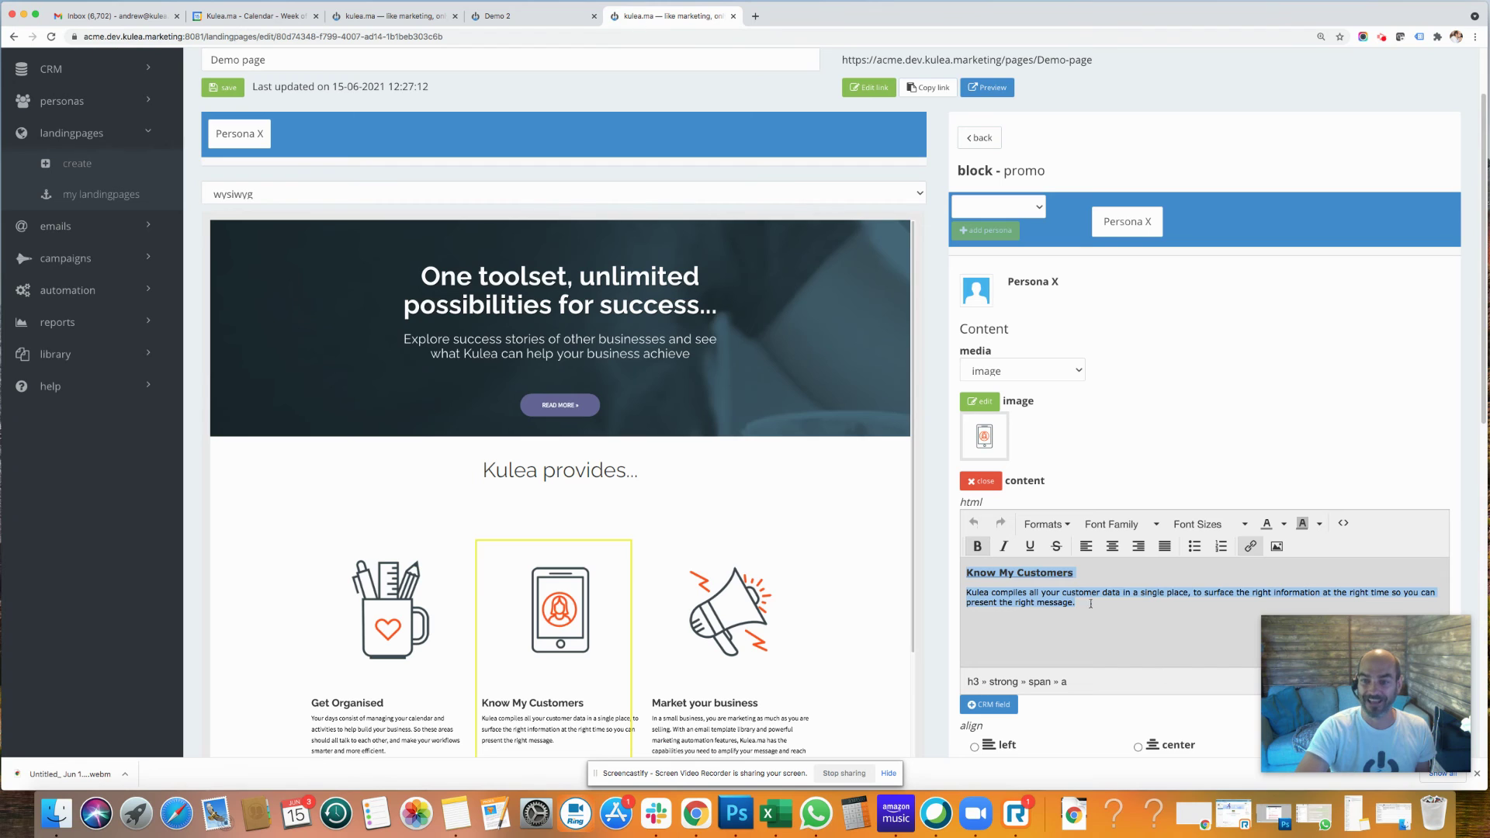
pyautogui.click(827, 639)
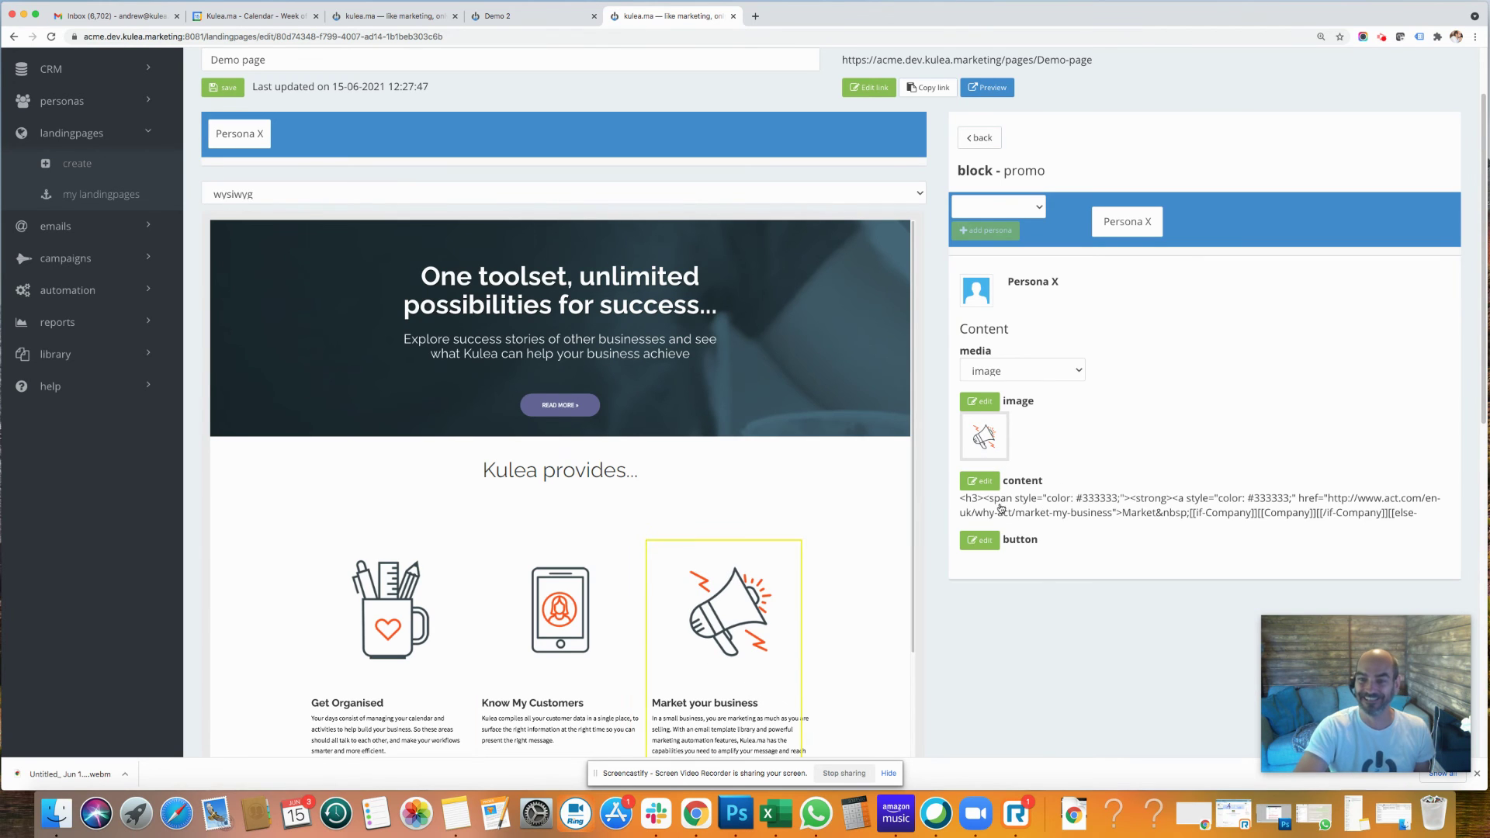
pyautogui.click(991, 485)
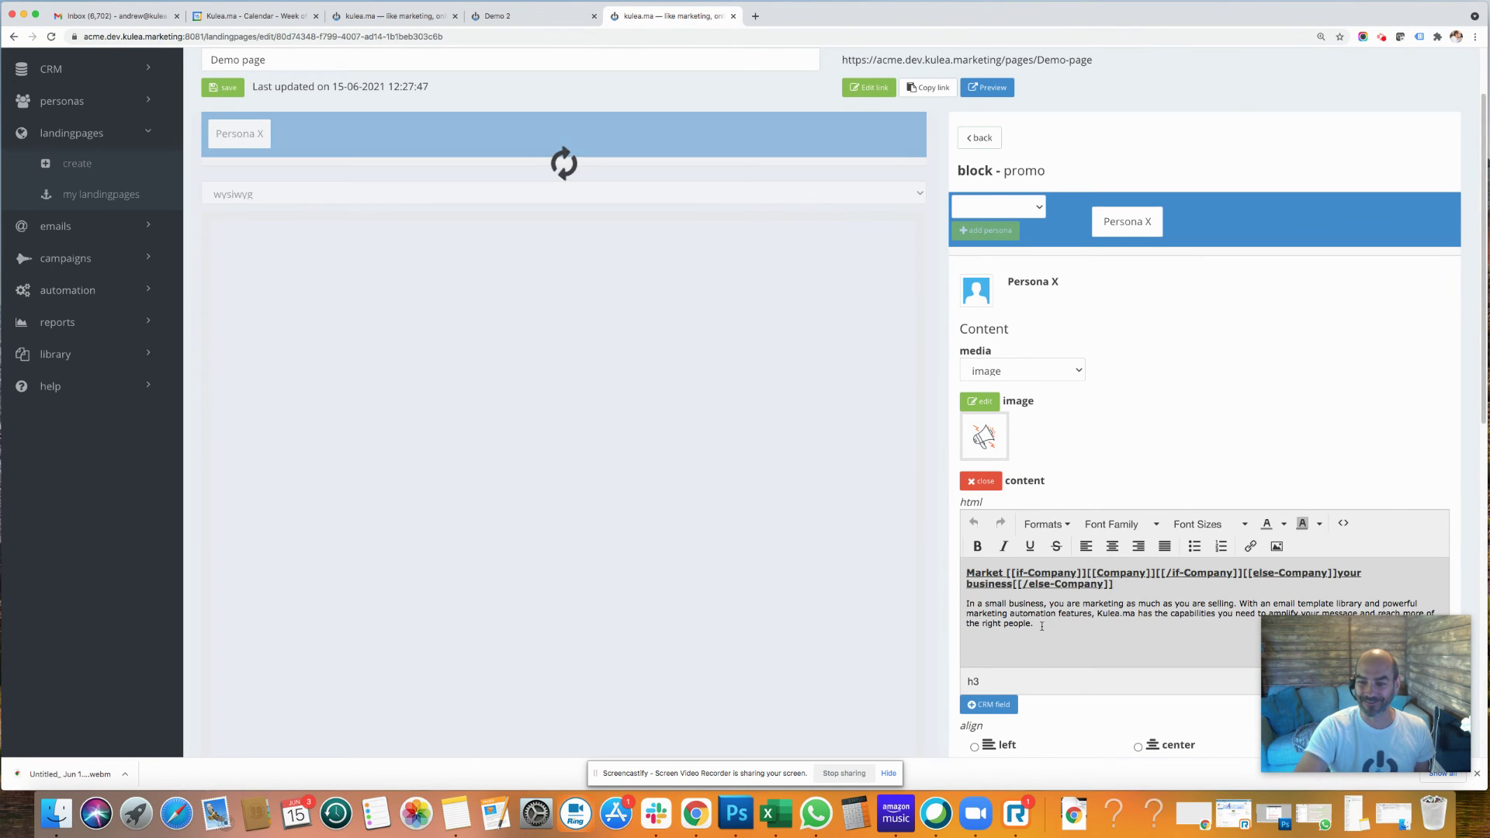
pyautogui.press('super+a')
pyautogui.press('super+c')
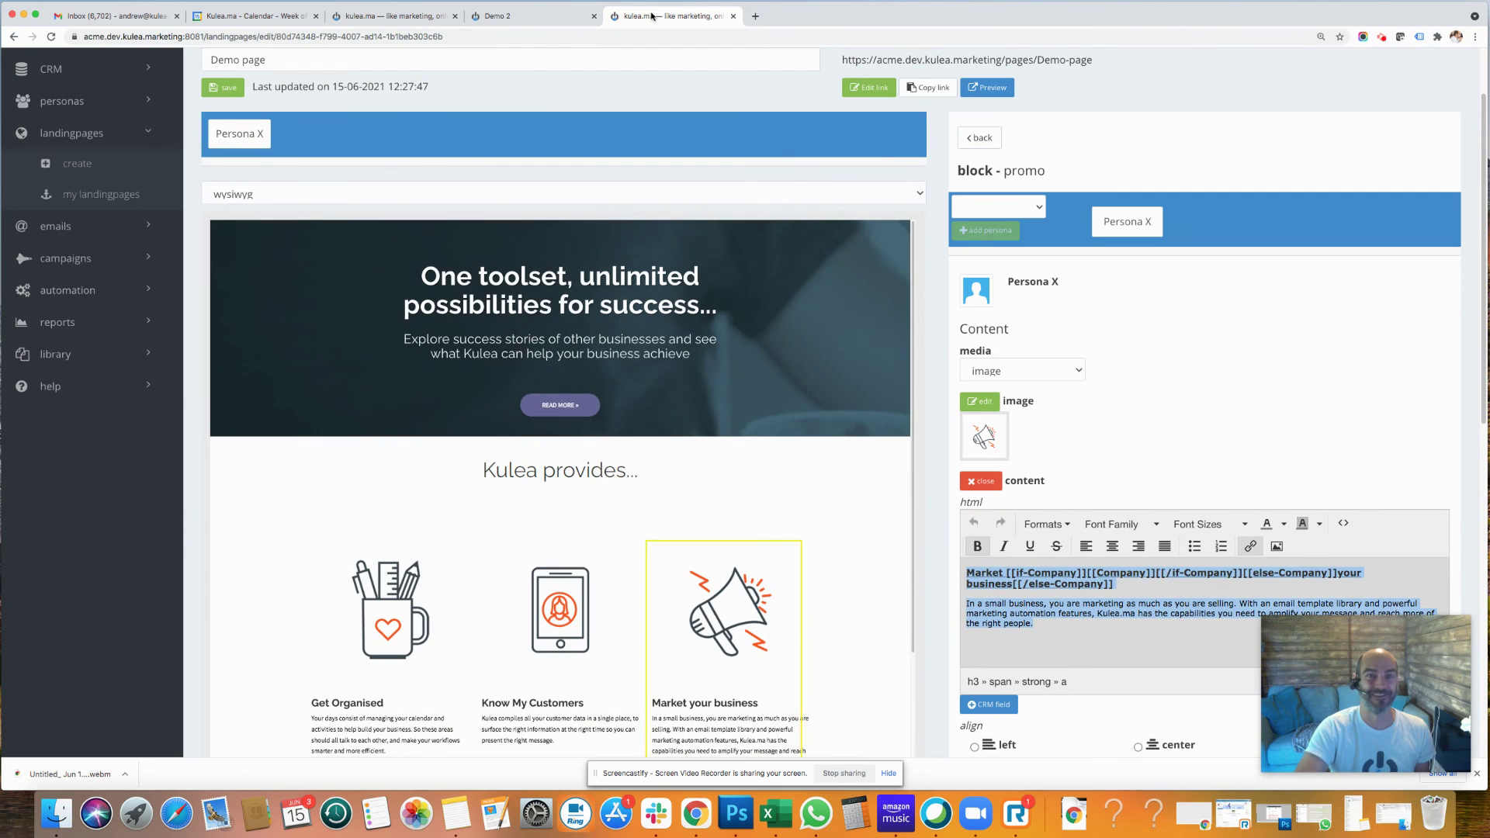
# Step: Replace the "Default 3" promo content on Demo 2 with the copied "Market your business" heading and text, and close the content editor
pyautogui.click(417, 16)
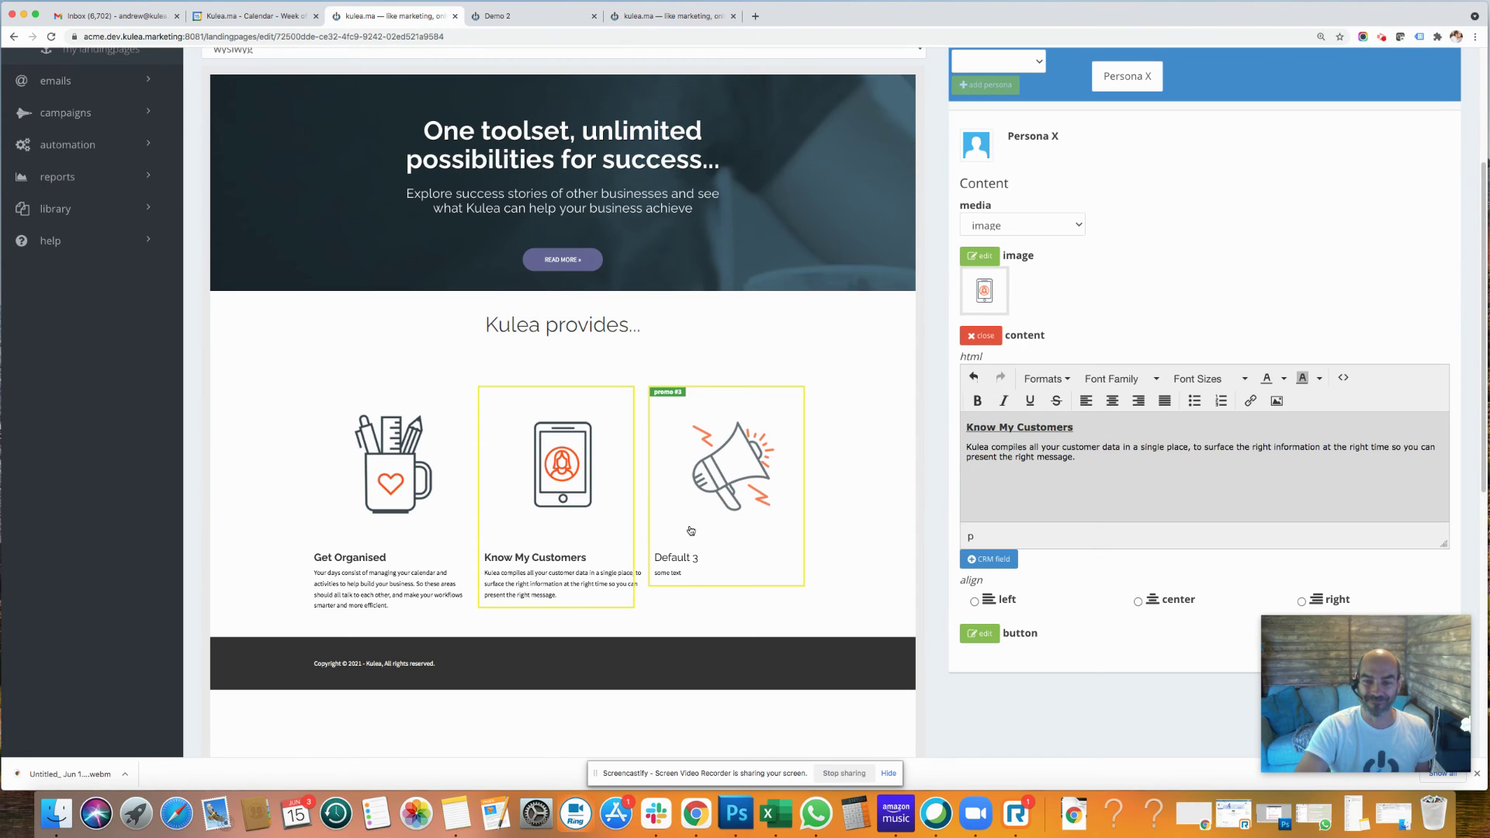
pyautogui.click(691, 530)
pyautogui.click(993, 338)
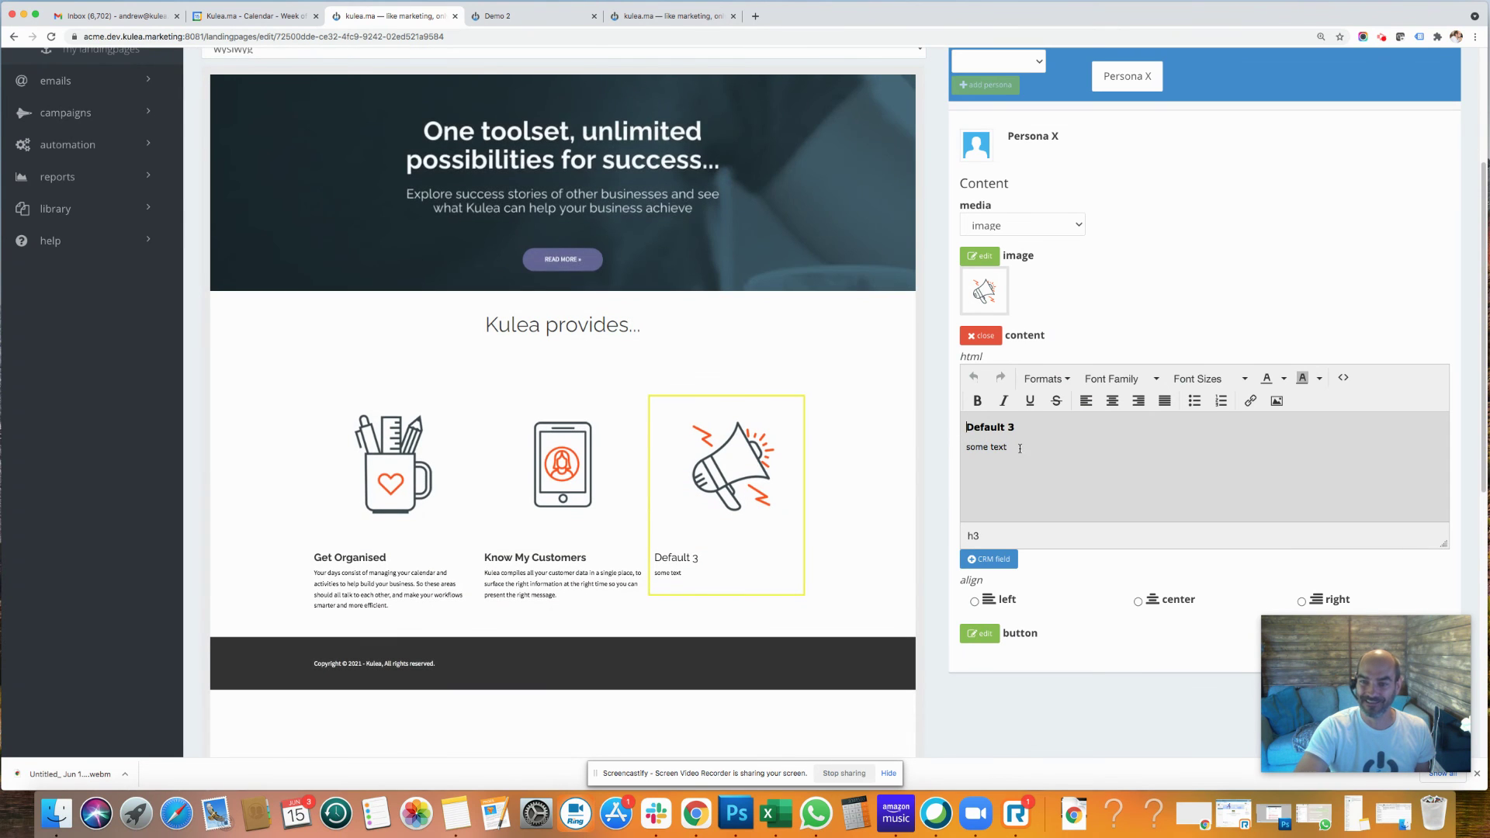
pyautogui.moveTo(1018, 448); pyautogui.dragTo(957, 431)
pyautogui.press('super+v')
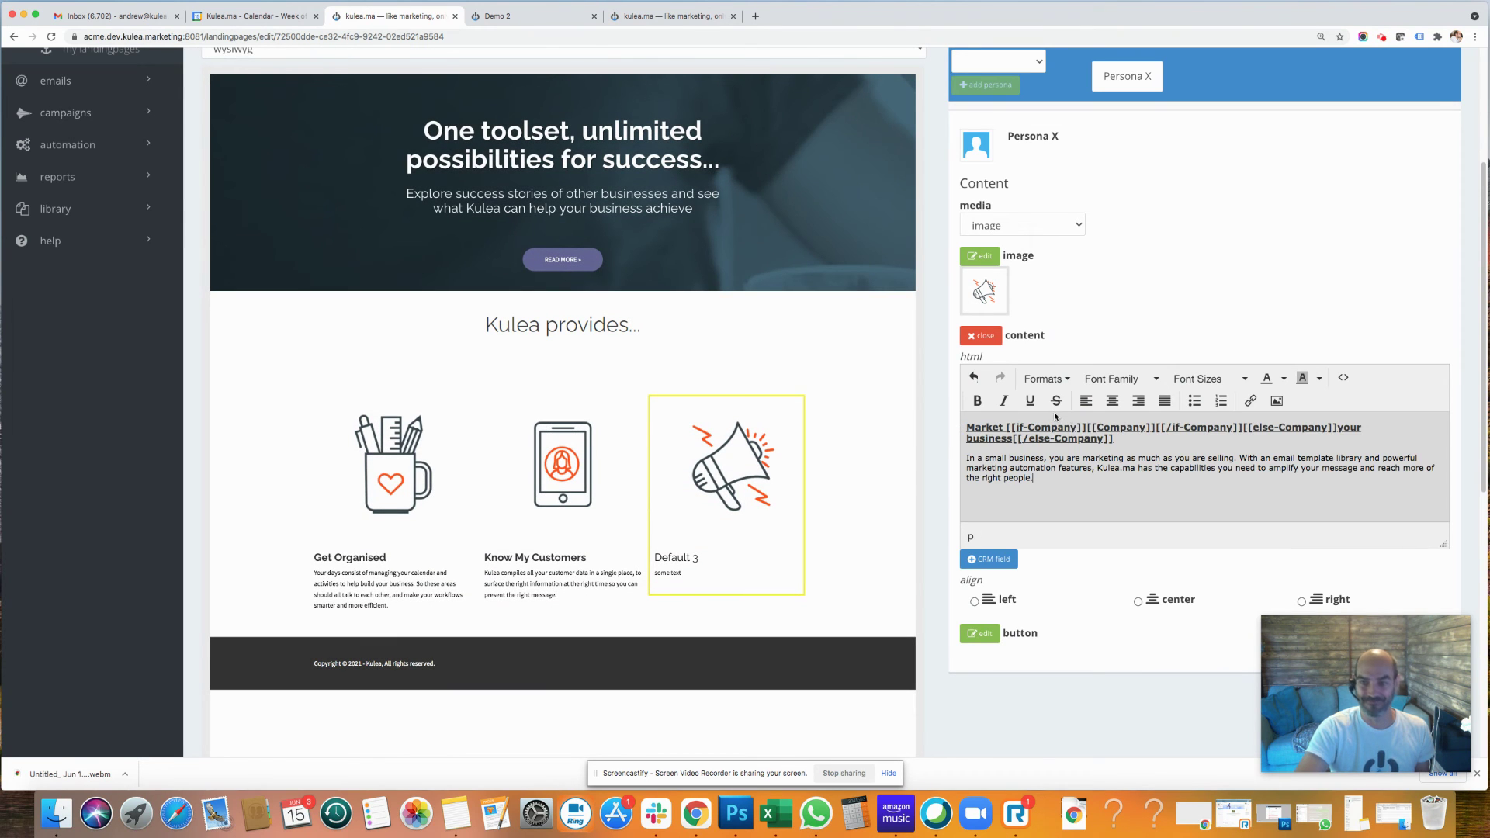
pyautogui.click(979, 335)
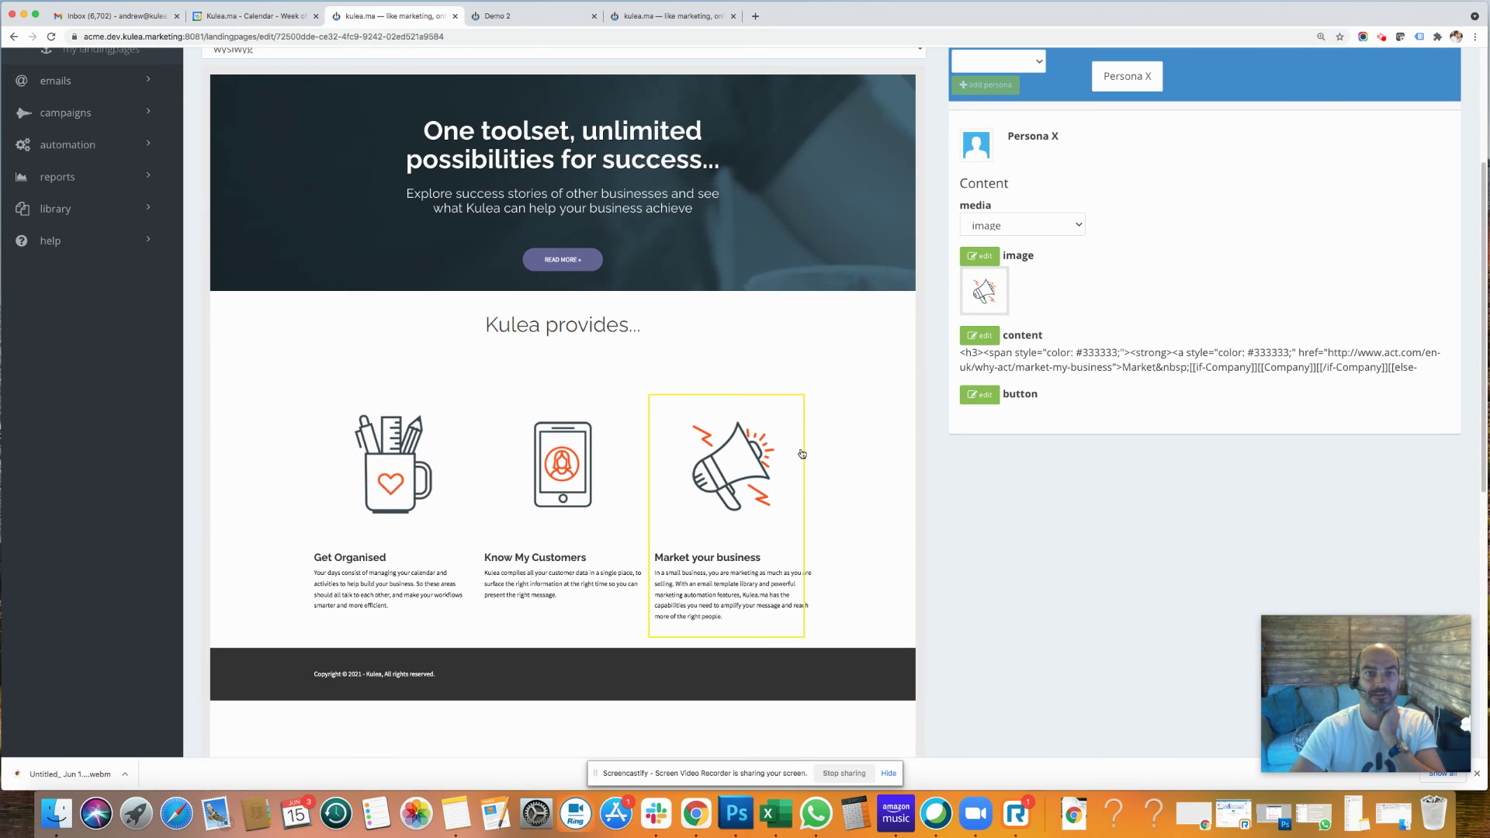
# Step: Examine the remaining sections of the Demo page, from the second promo row to the sign-up form and footer
pyautogui.click(678, 24)
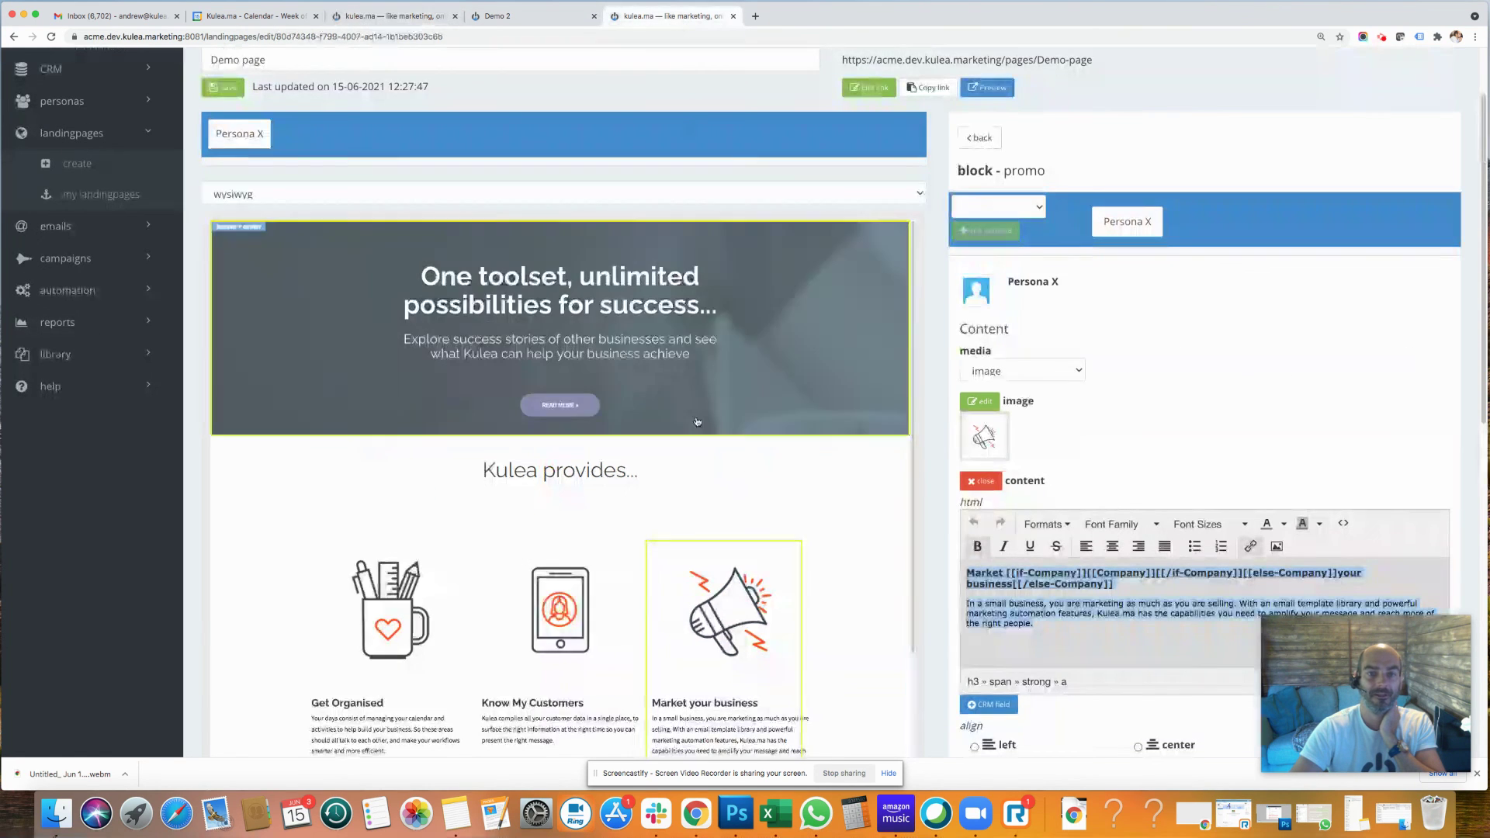
pyautogui.scroll(-5, 645, 589)
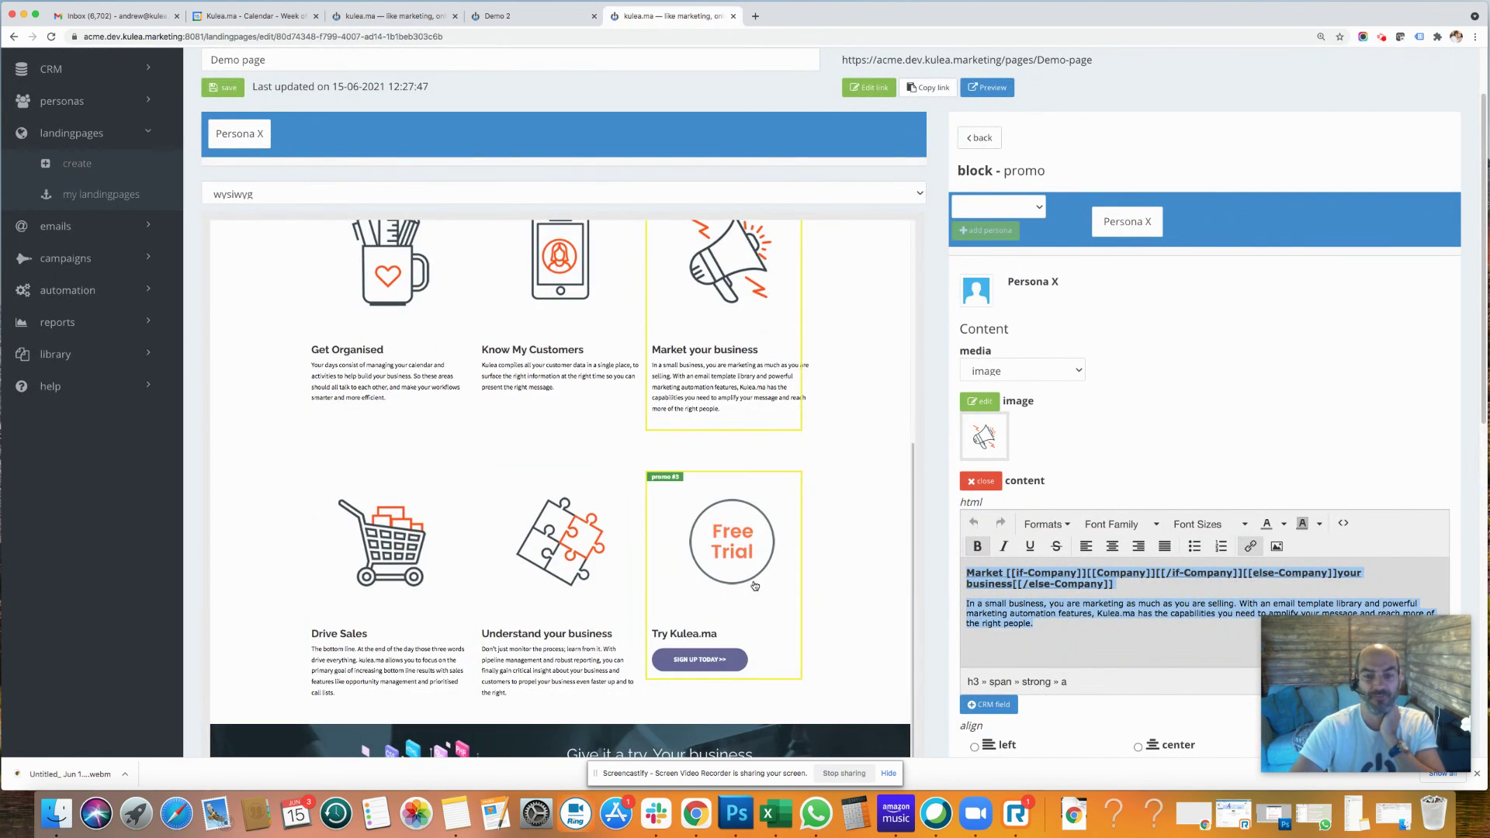
pyautogui.scroll(-1, 813, 566)
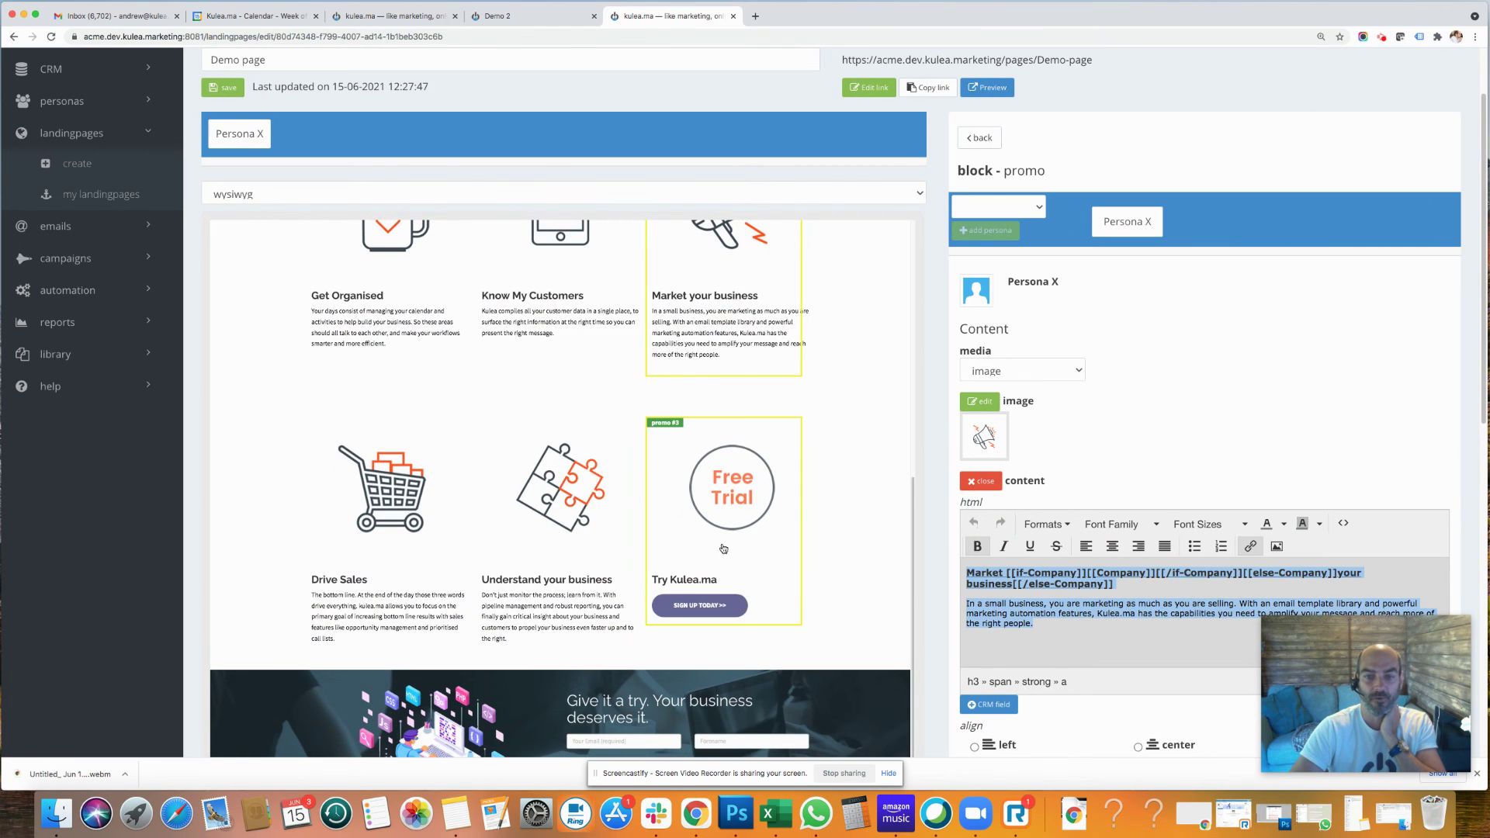
pyautogui.scroll(-2, 763, 630)
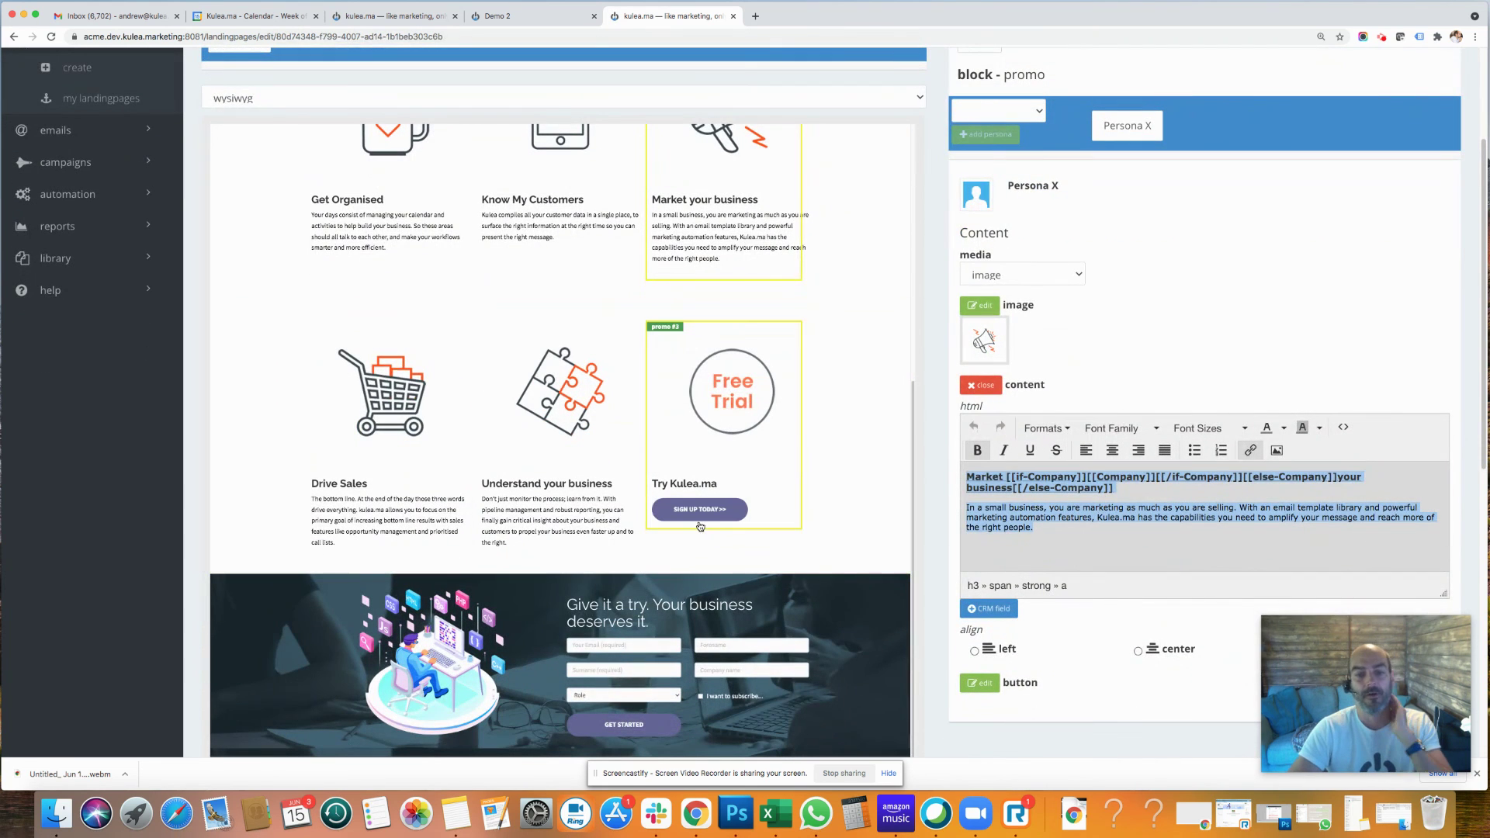
pyautogui.scroll(-2, 580, 518)
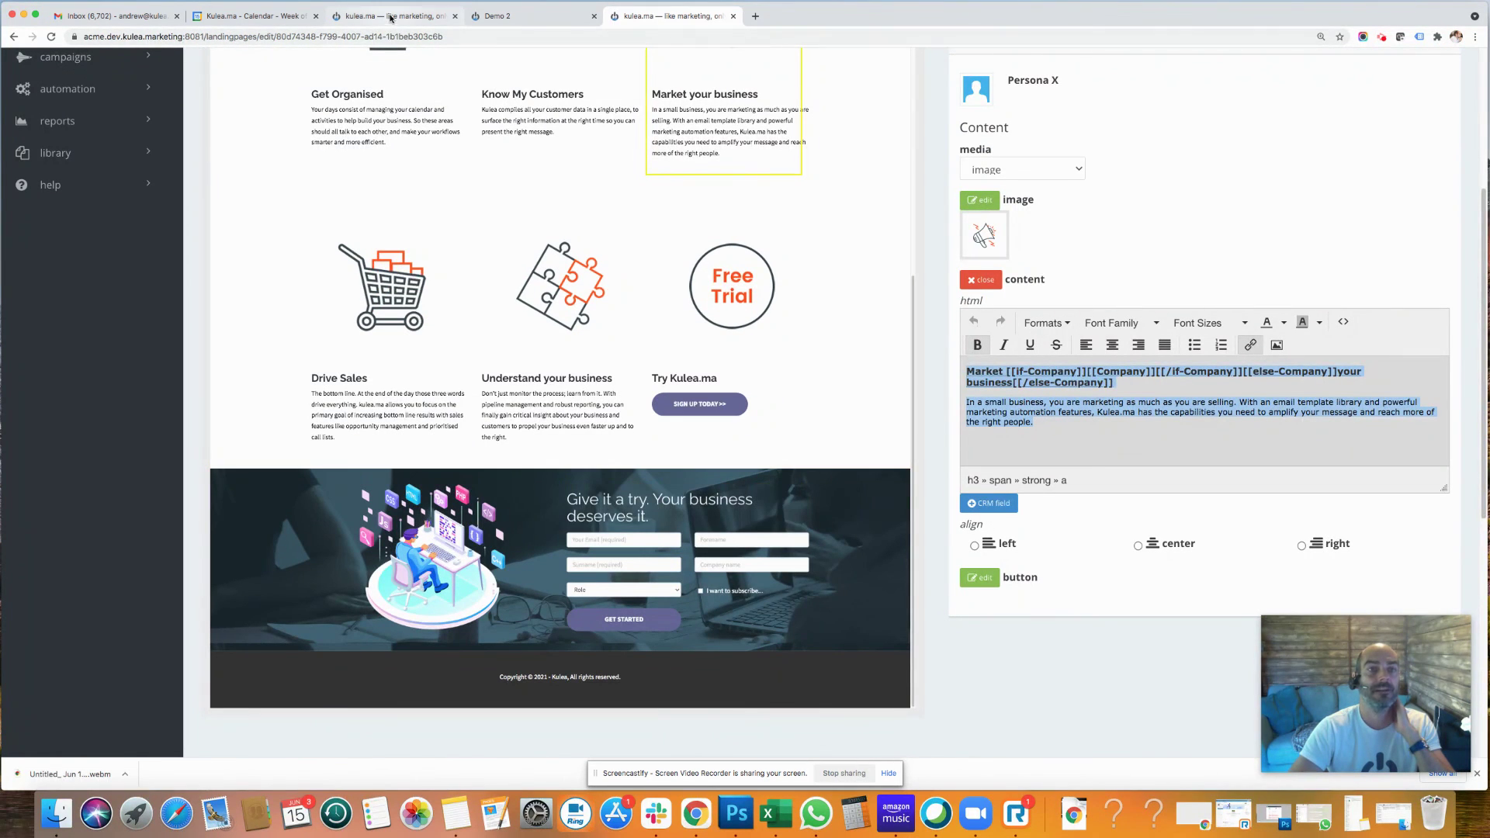
# Step: Return to the Demo 2 editor, leave the promo block settings, and review the page's section layout
pyautogui.click(396, 16)
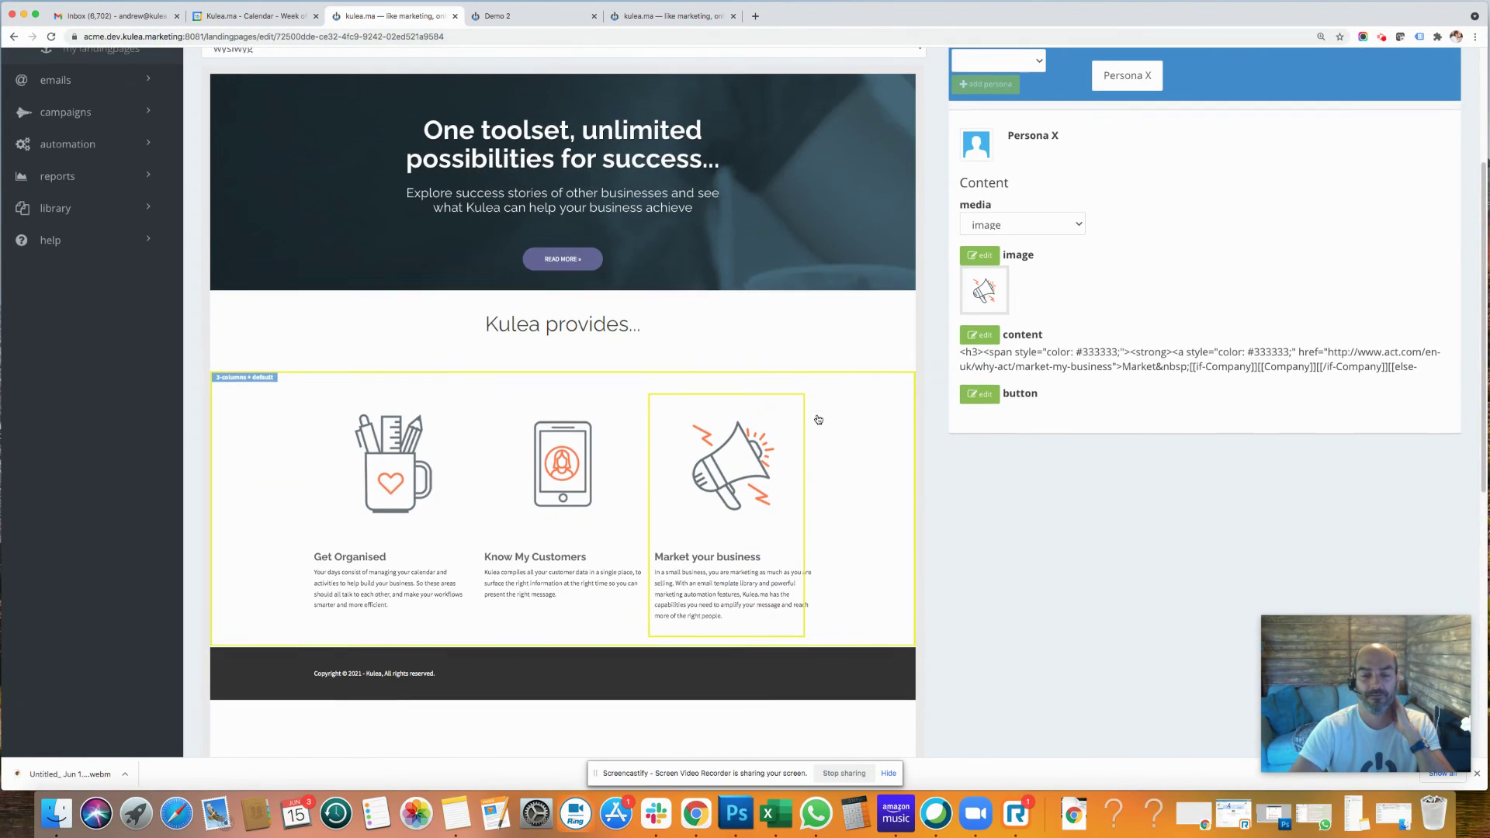
pyautogui.scroll(-4, 822, 419)
pyautogui.scroll(5, 836, 417)
pyautogui.scroll(4, 836, 418)
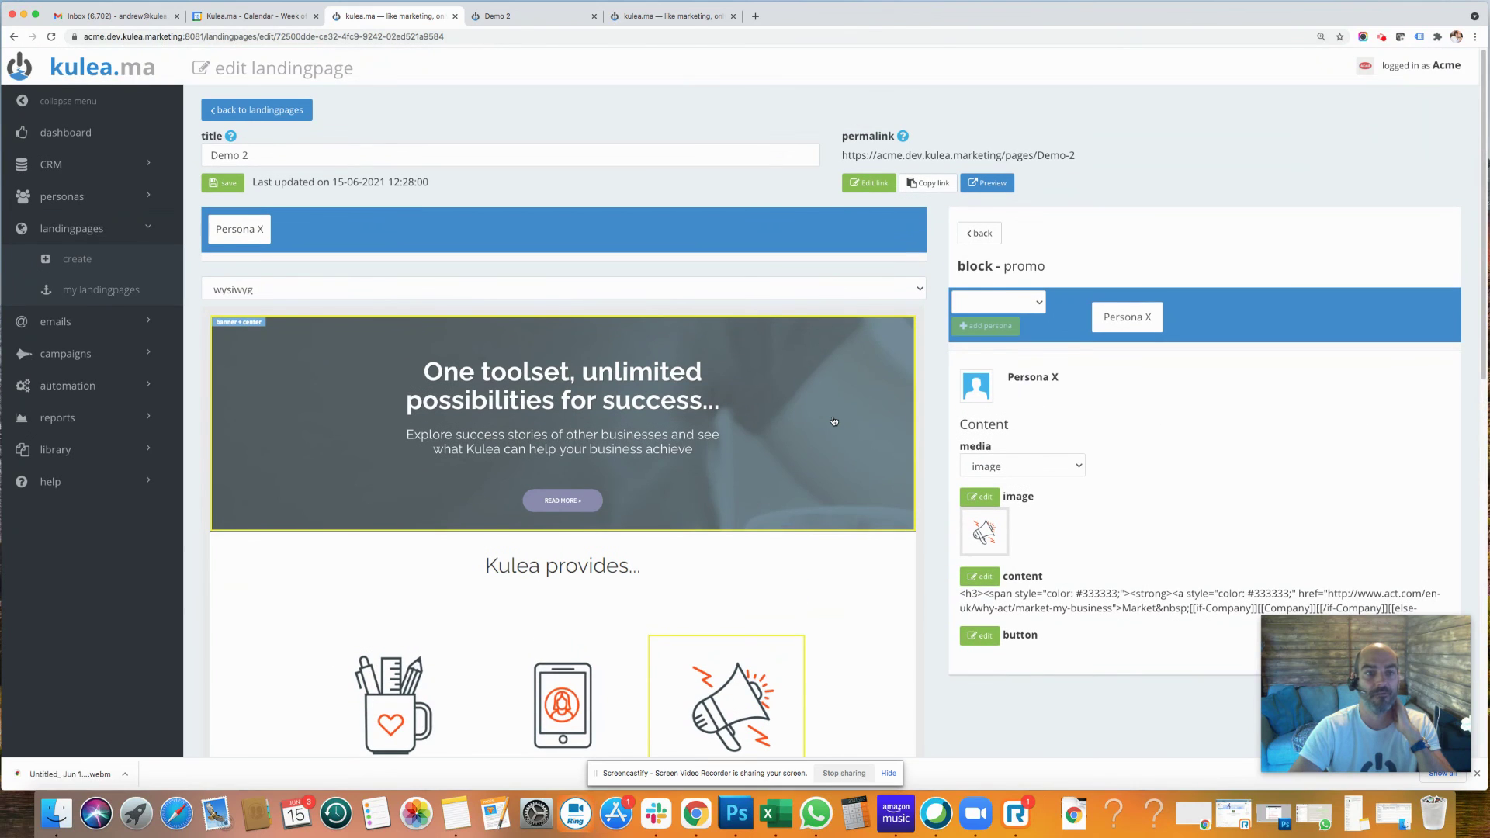
pyautogui.click(979, 233)
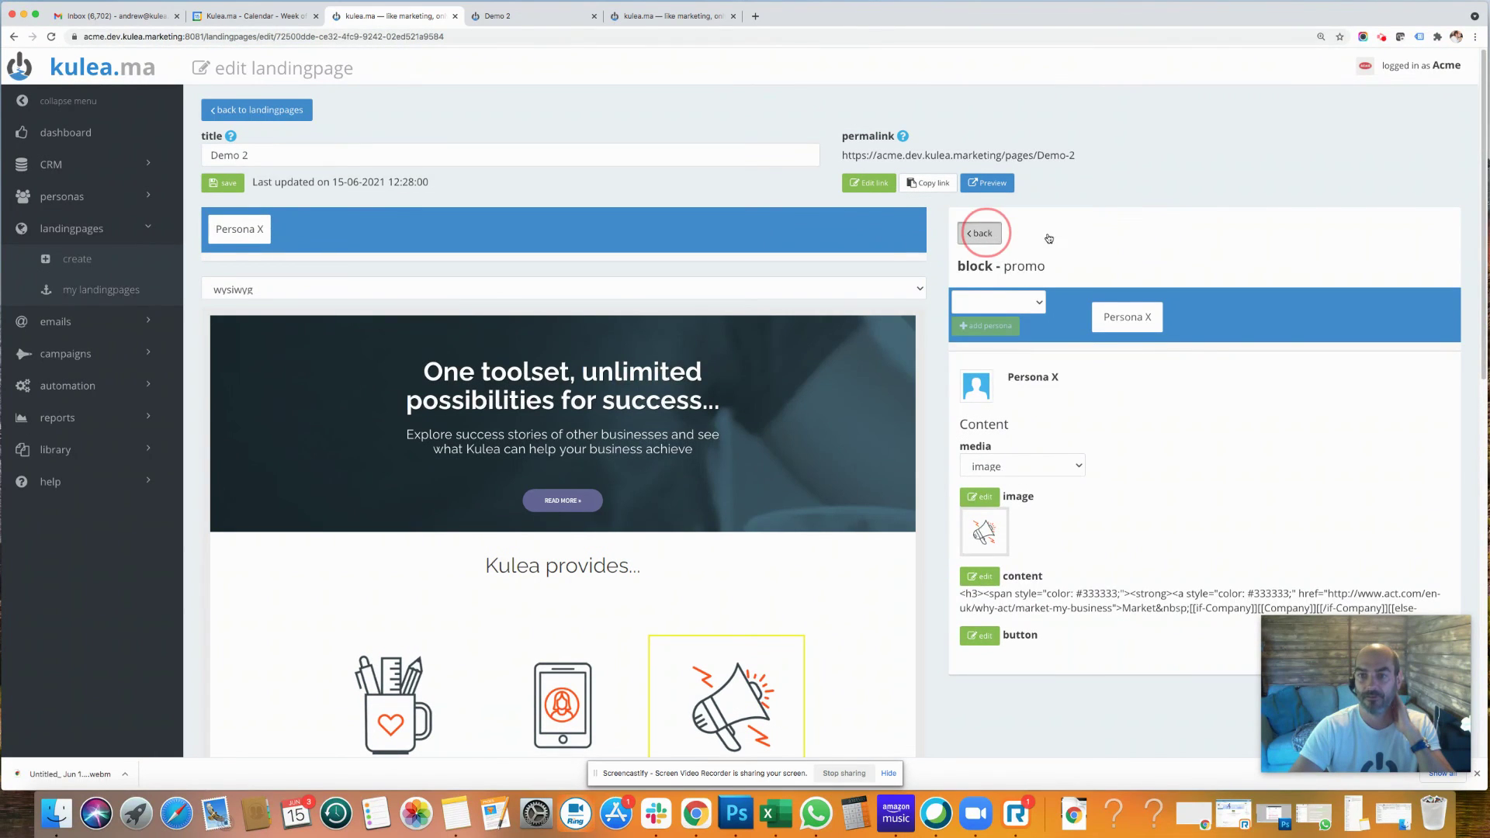
pyautogui.scroll(-3, 1141, 319)
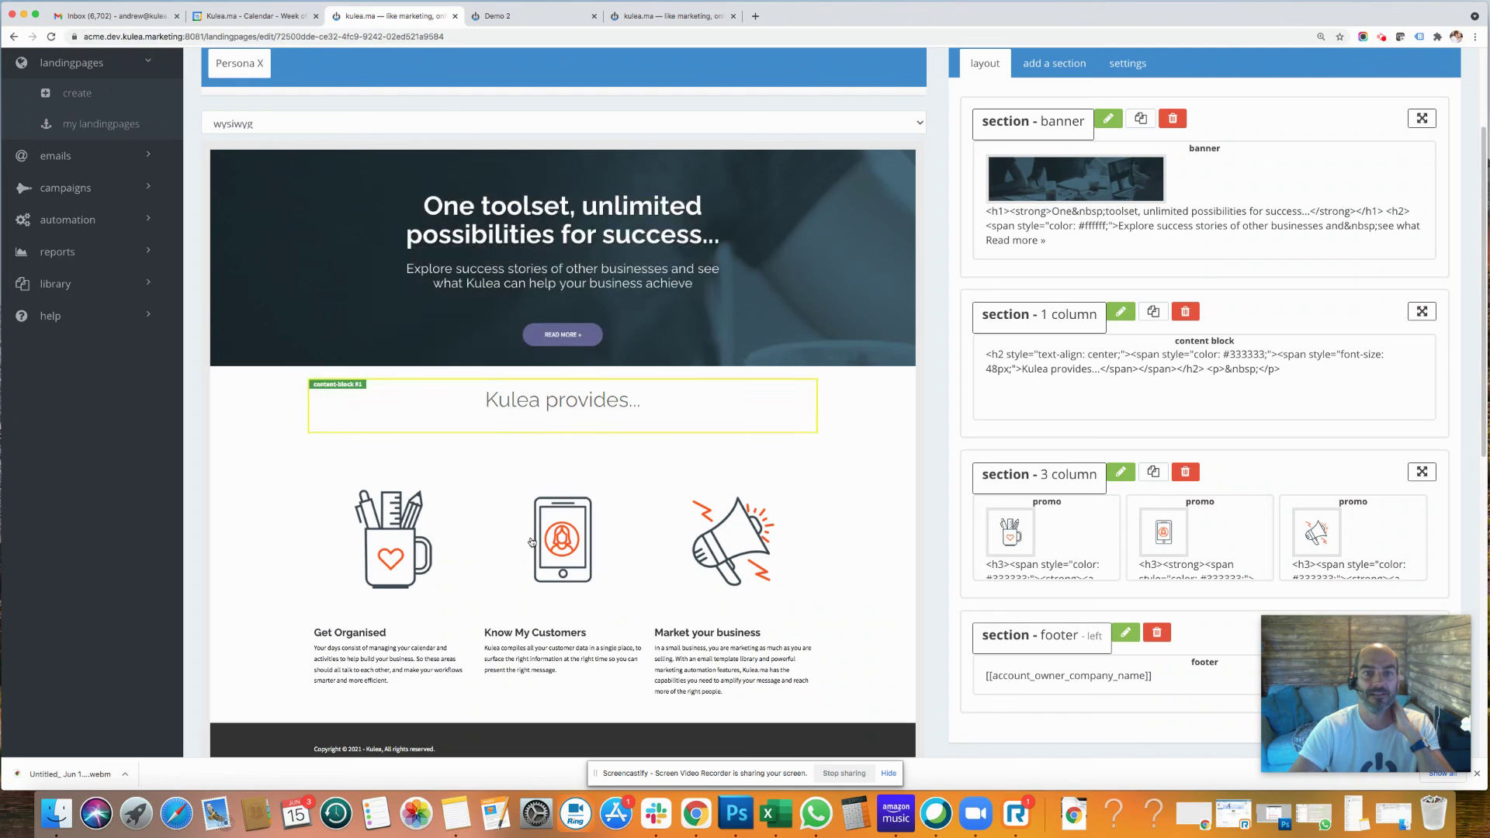
pyautogui.scroll(3, 823, 457)
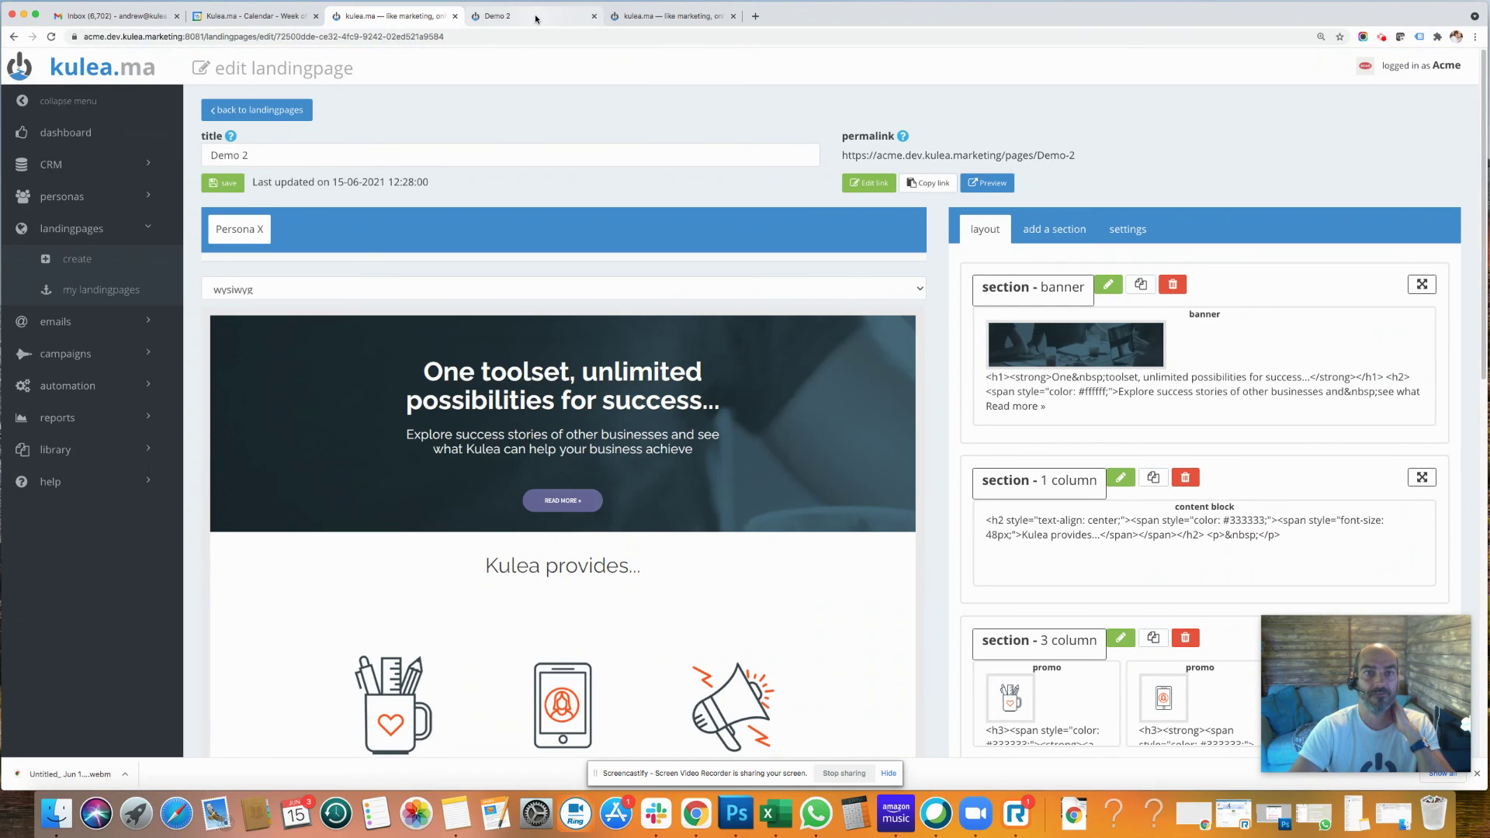
# Step: View the refreshed published Demo 2 page and check its banner, heading and three promo columns
pyautogui.click(537, 17)
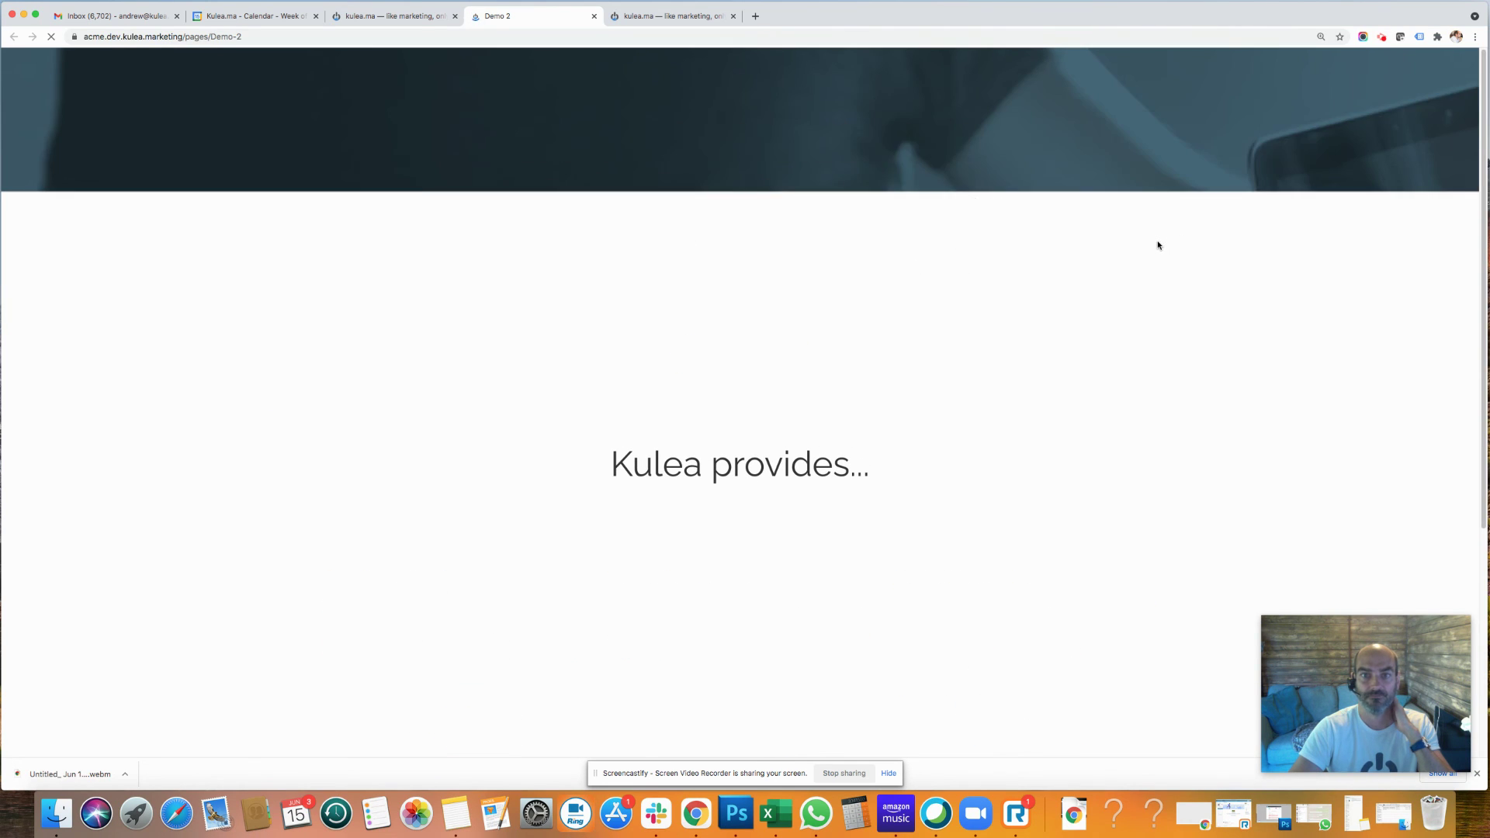
pyautogui.scroll(-4, 1181, 236)
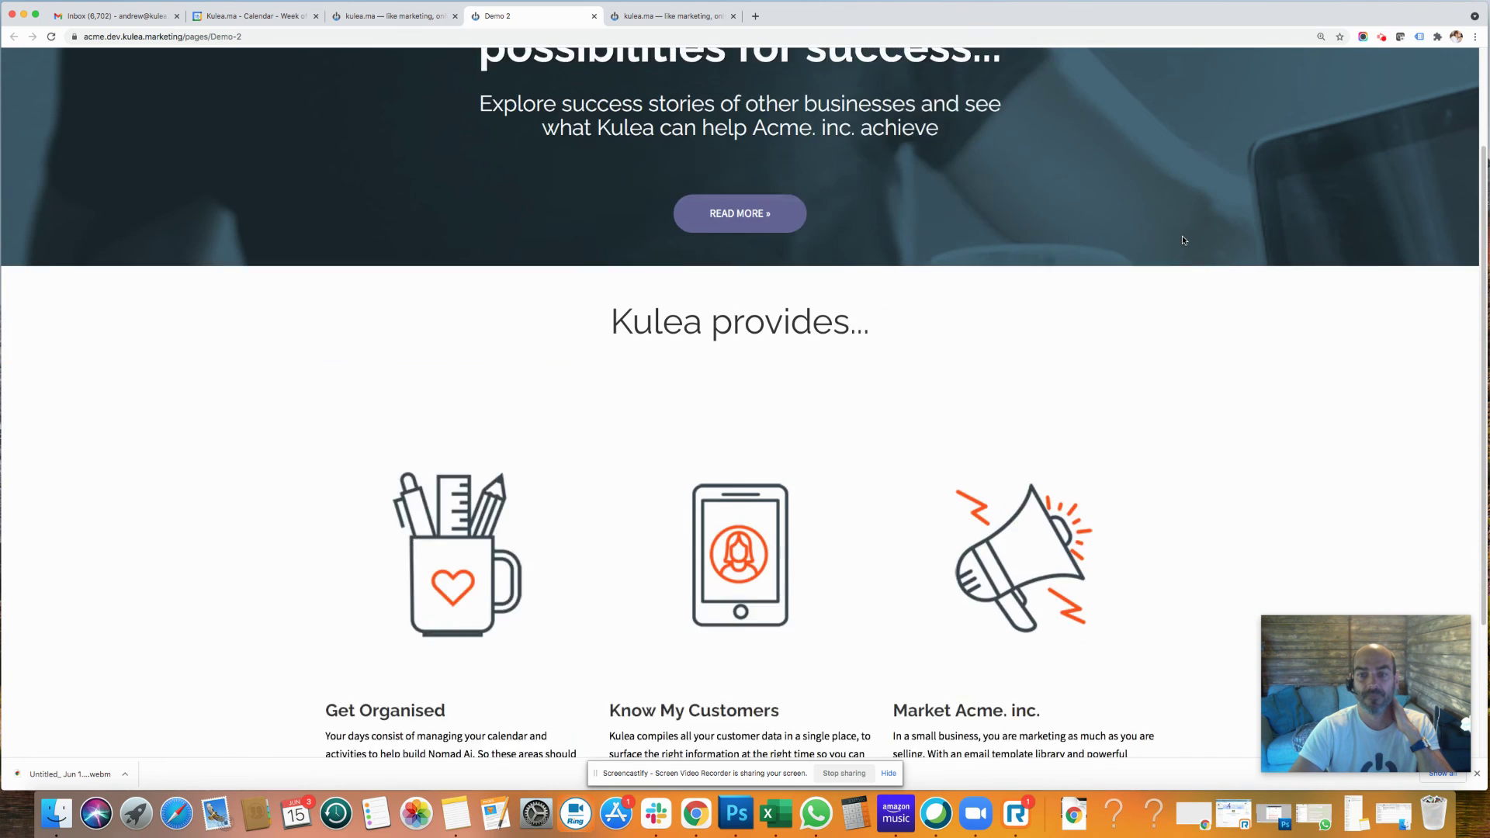
pyautogui.scroll(5, 1181, 236)
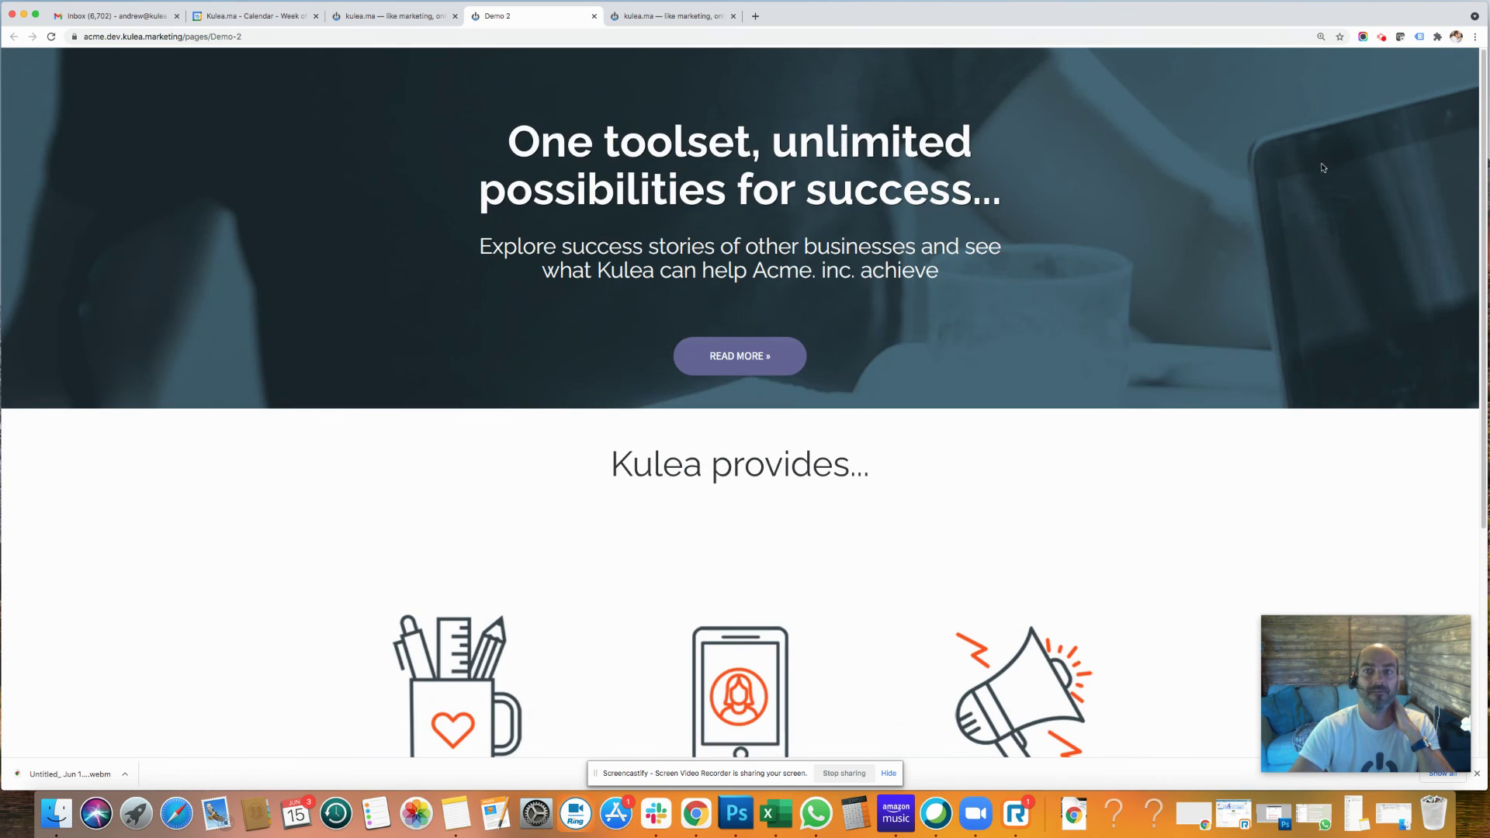
# Step: Check the published Demo 2 page's responsive layout by narrowing the browser window to phone width, then widen the window again
pyautogui.moveTo(1474, 126); pyautogui.dragTo(292, 249)
pyautogui.scroll(-10, 216, 261)
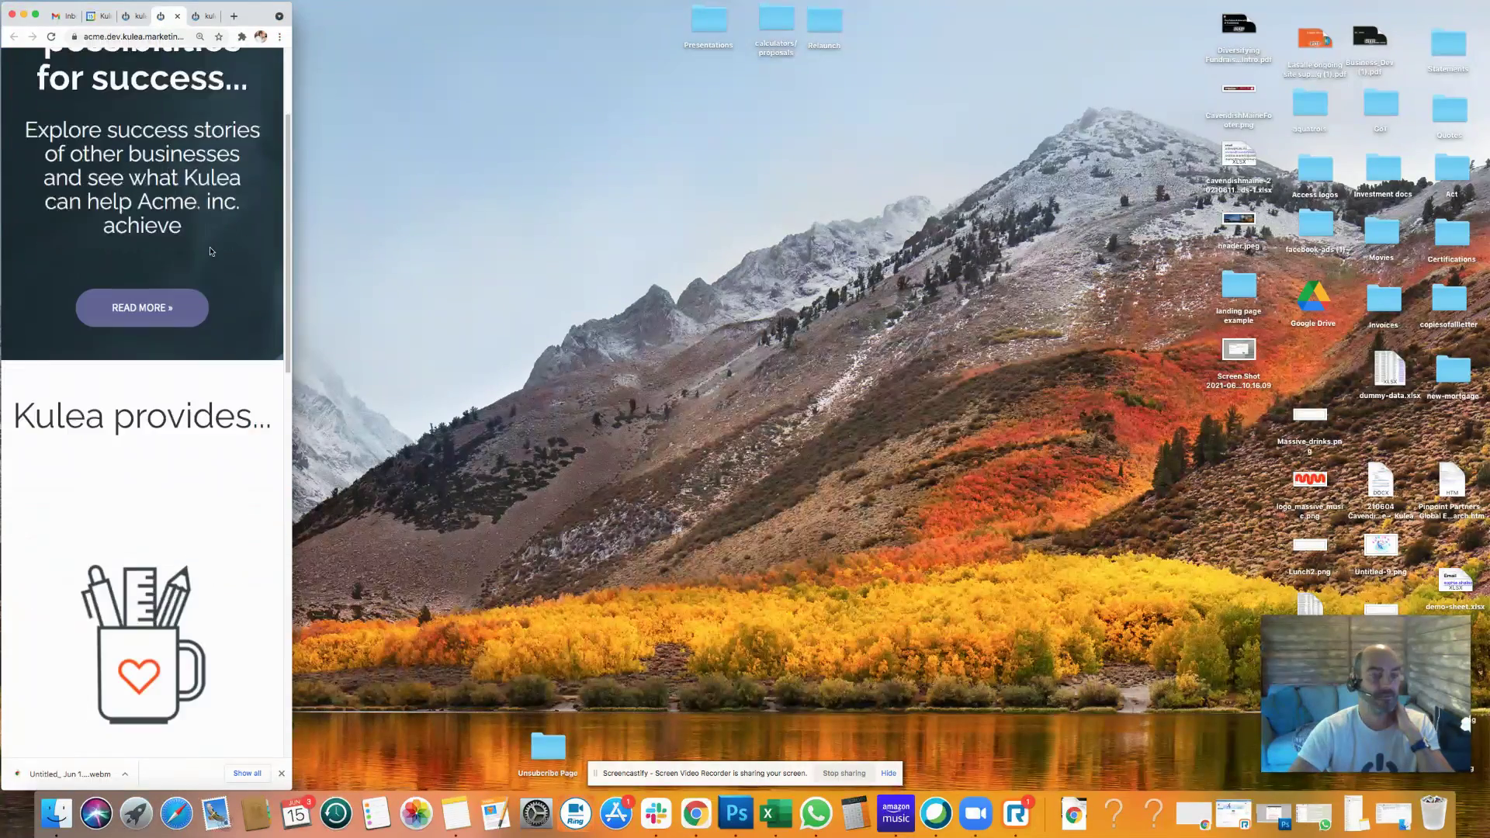
pyautogui.scroll(-5, 213, 261)
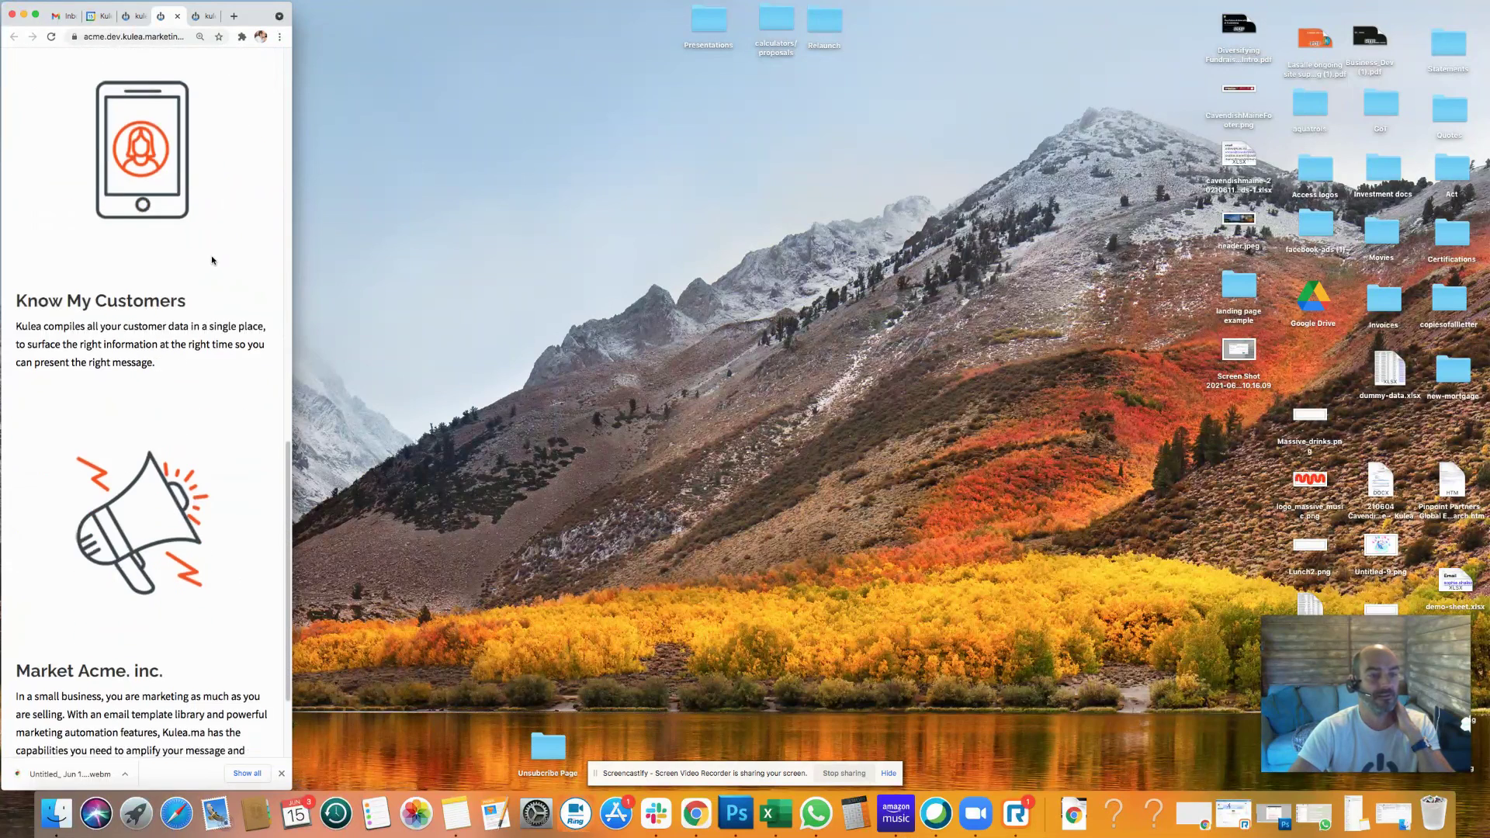
pyautogui.scroll(12, 207, 268)
pyautogui.scroll(3, 233, 249)
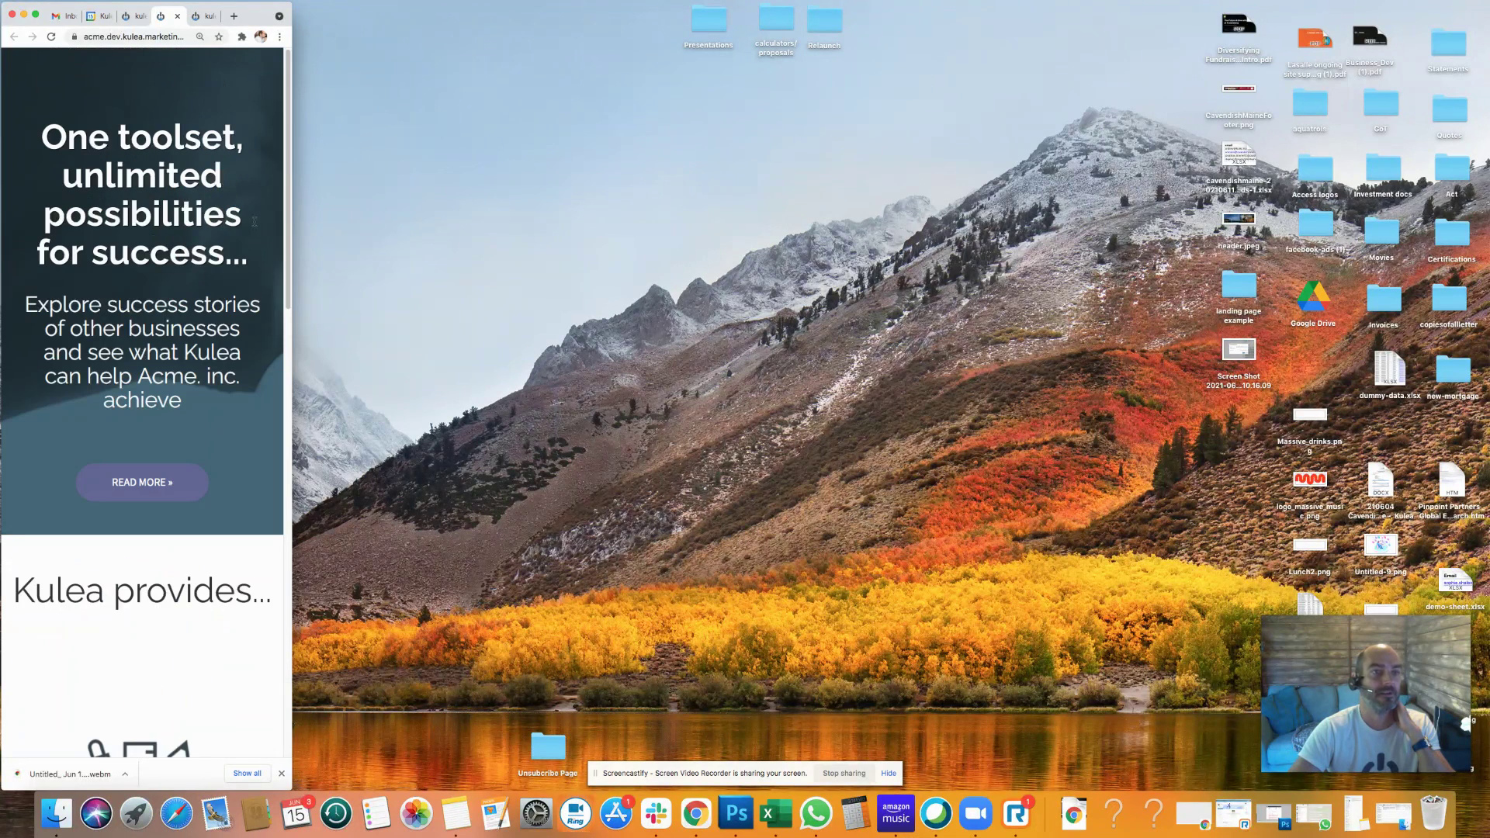
pyautogui.moveTo(289, 212); pyautogui.dragTo(1068, 226)
pyautogui.moveTo(1171, 227); pyautogui.dragTo(1323, 226)
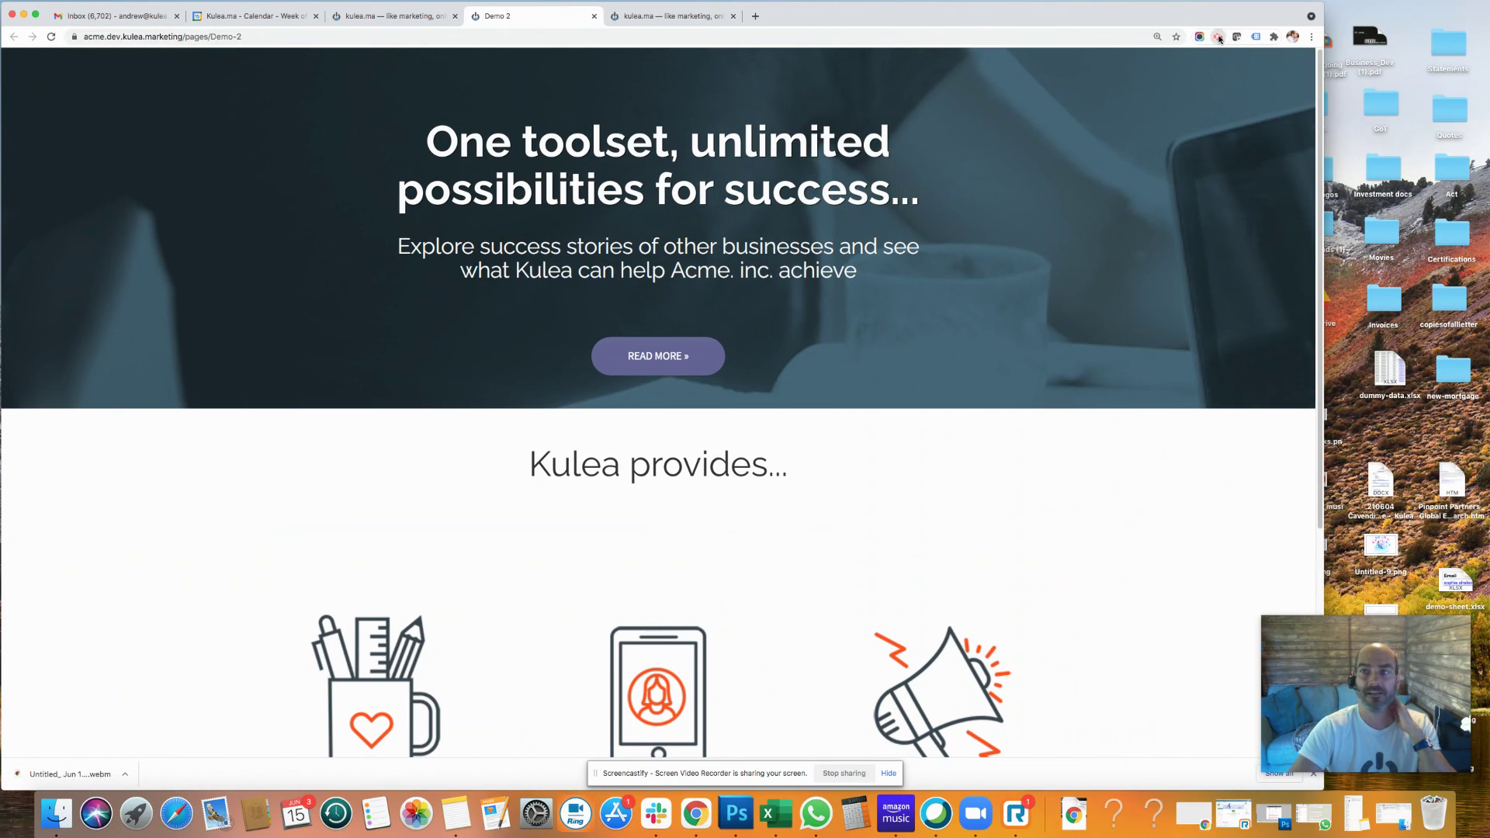